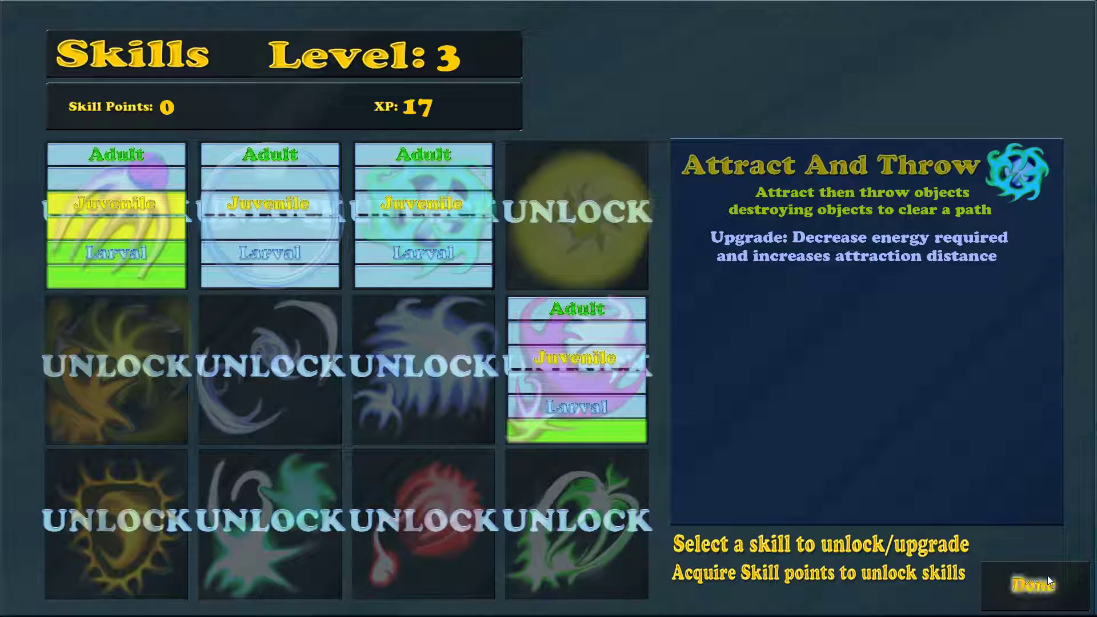
Close the skills and level-up screens, return to the game and toggle the circular aiming reticle
{"action": "left_click", "coordinate": [1018, 586]}
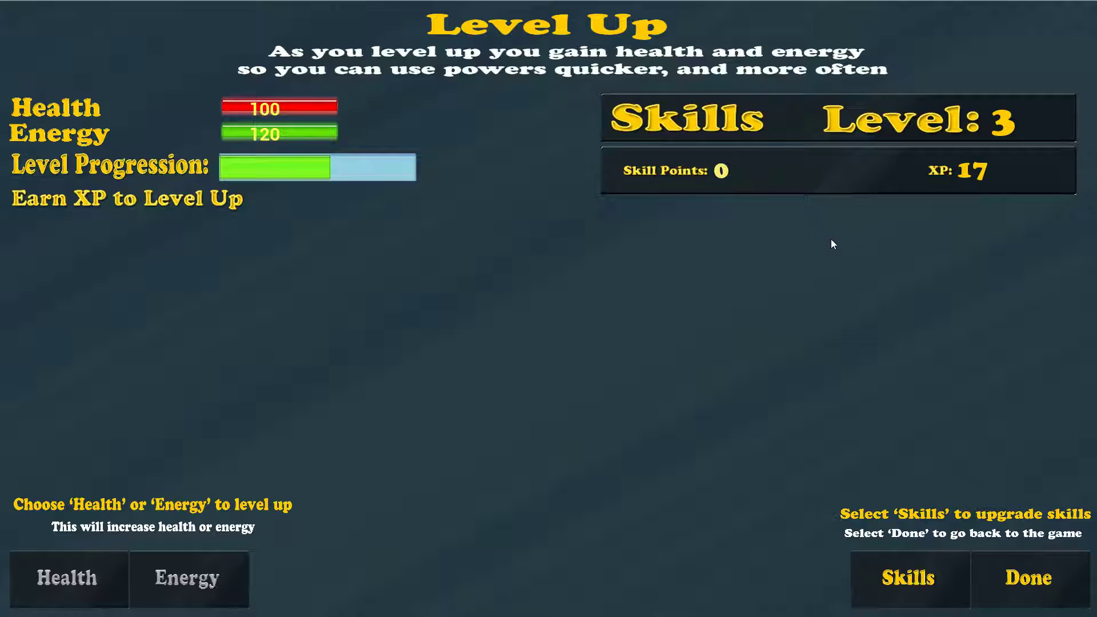
{"action": "left_click", "coordinate": [1032, 579]}
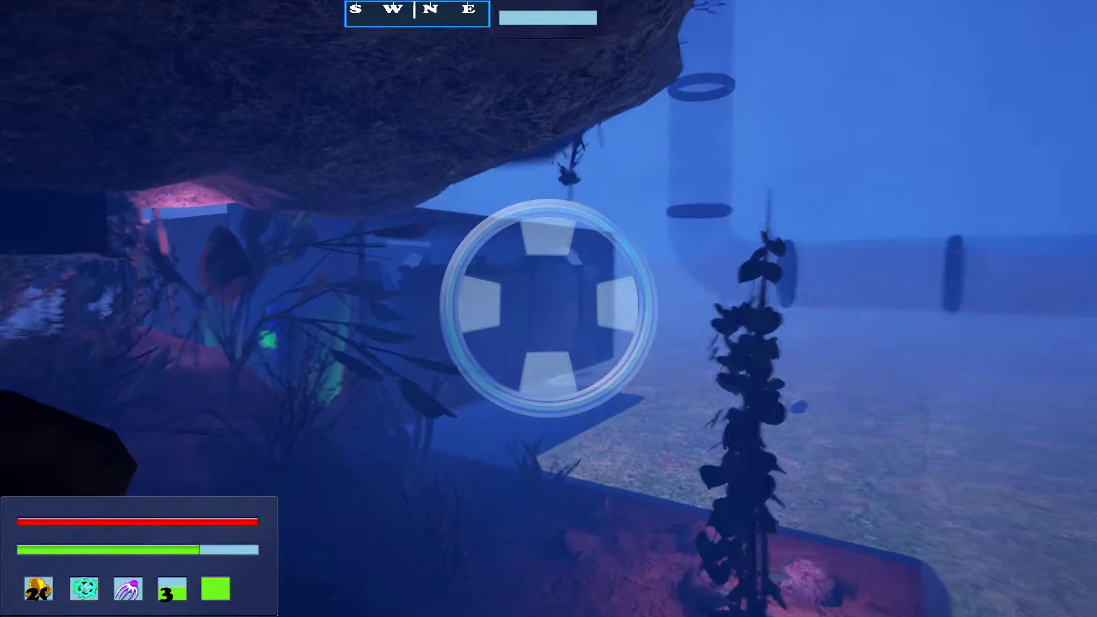
{"action": "right_click", "coordinate": [549, 309]}
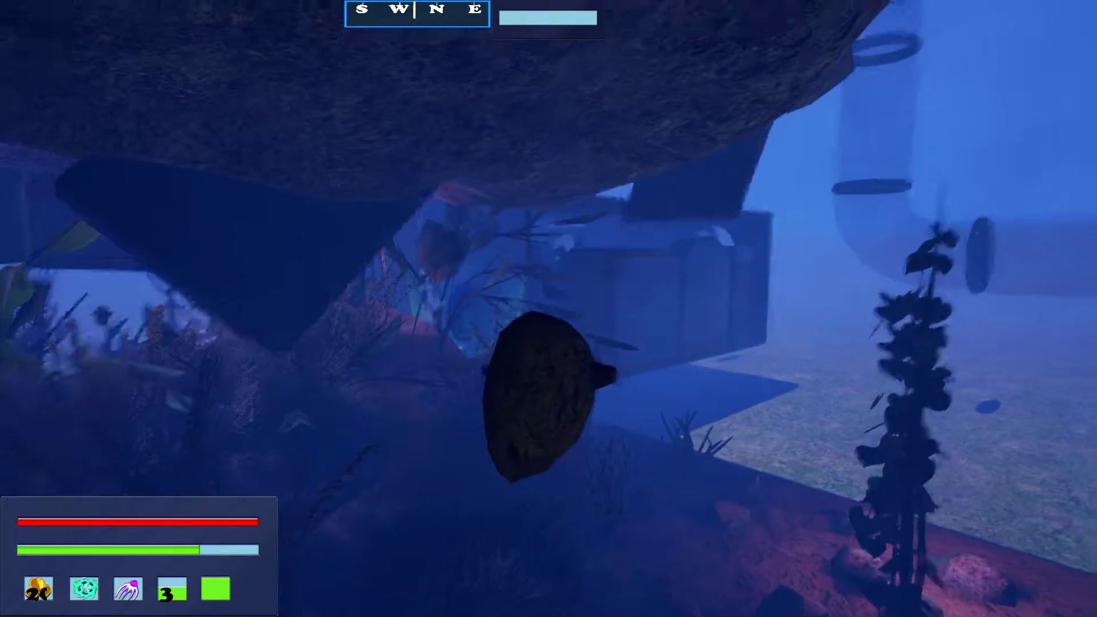
{"action": "right_click", "coordinate": [548, 309]}
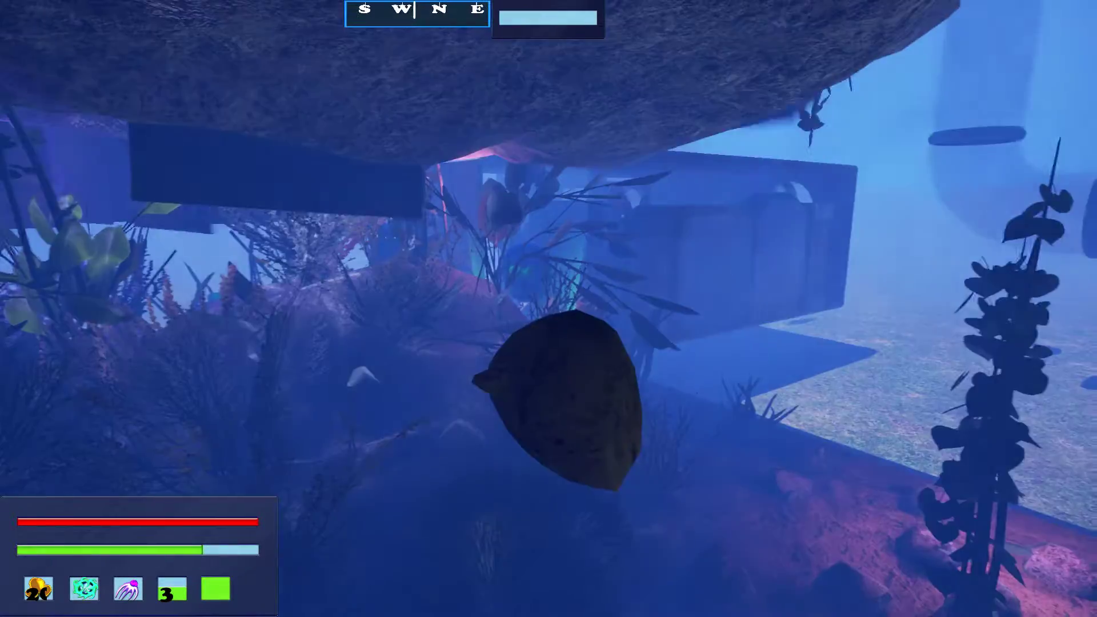
{"action": "right_click", "coordinate": [548, 309]}
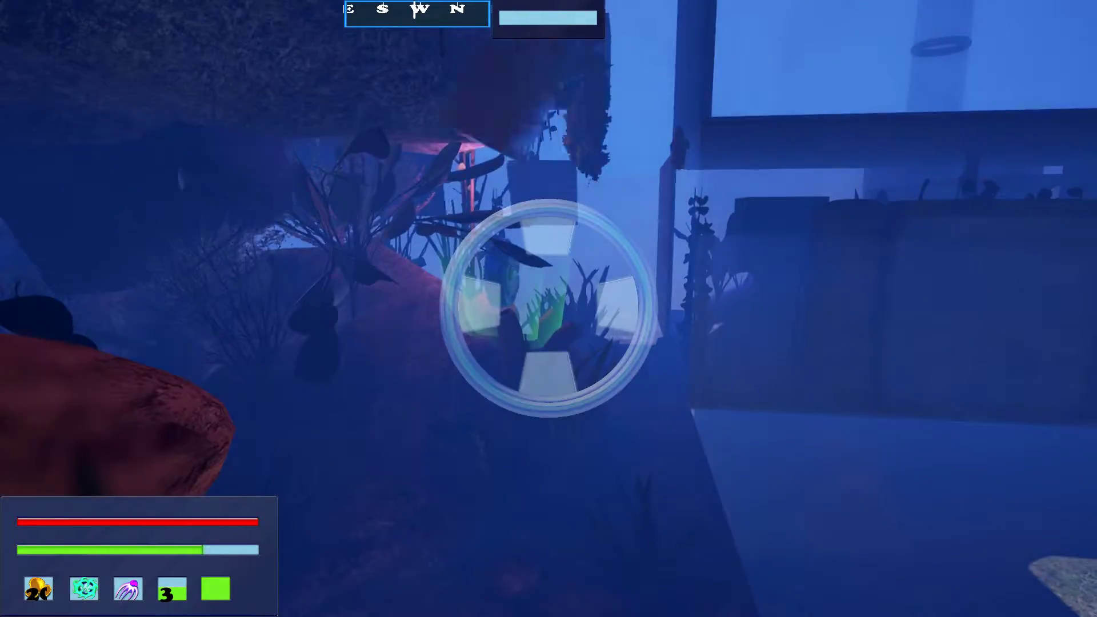
Swim the fish through the planted tank to Master CatFish in the blue bubble beside the wall
{"action": "key", "text": "w"}
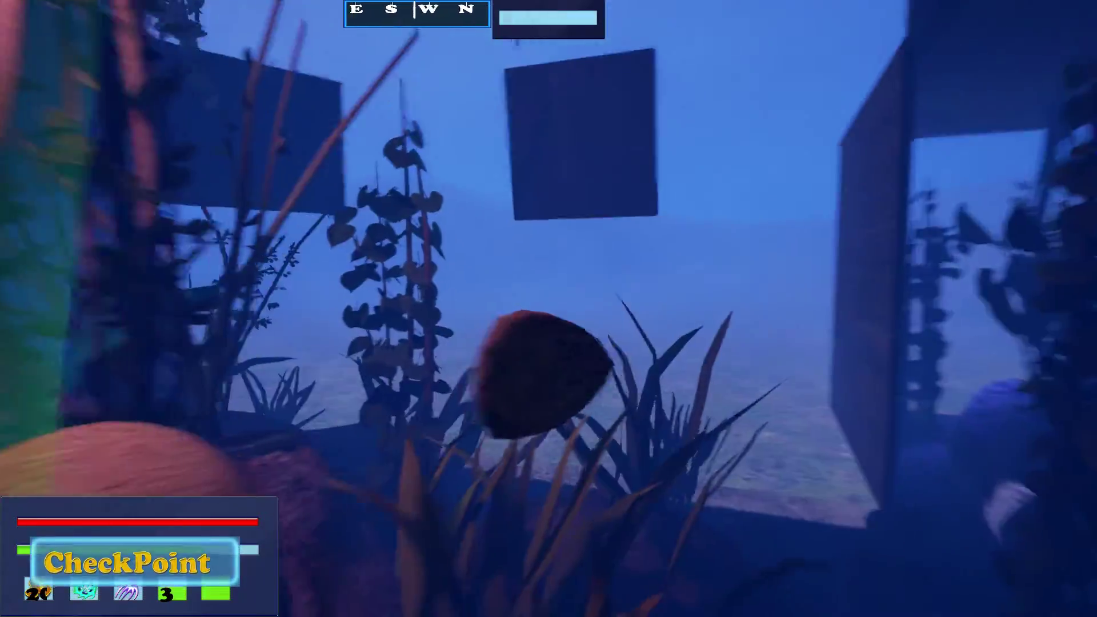
{"action": "key", "text": "w"}
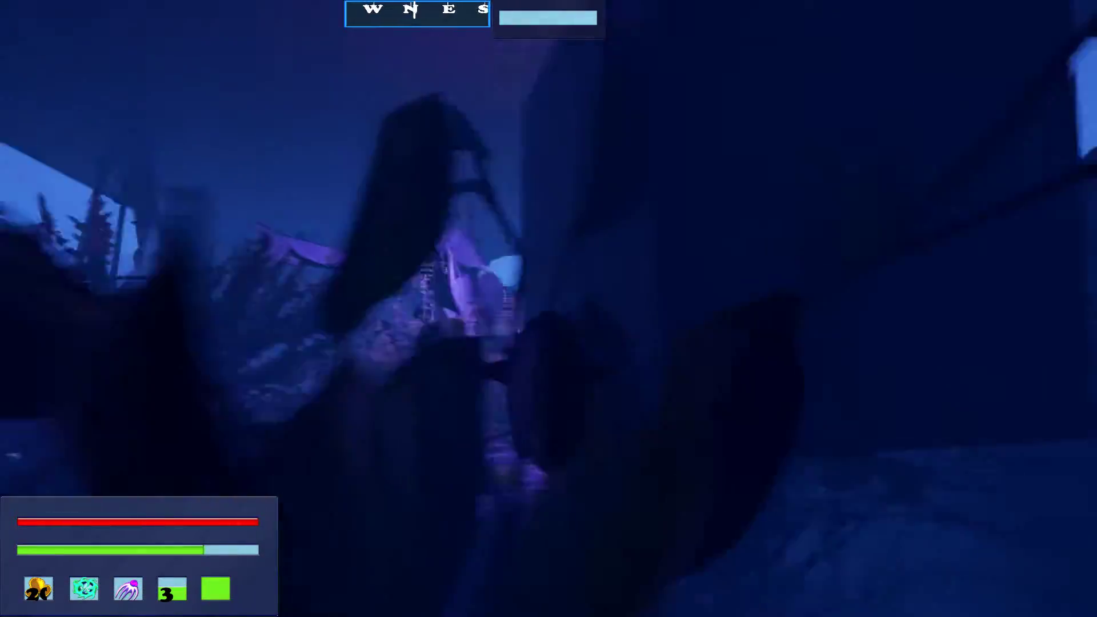
{"action": "key", "text": "w"}
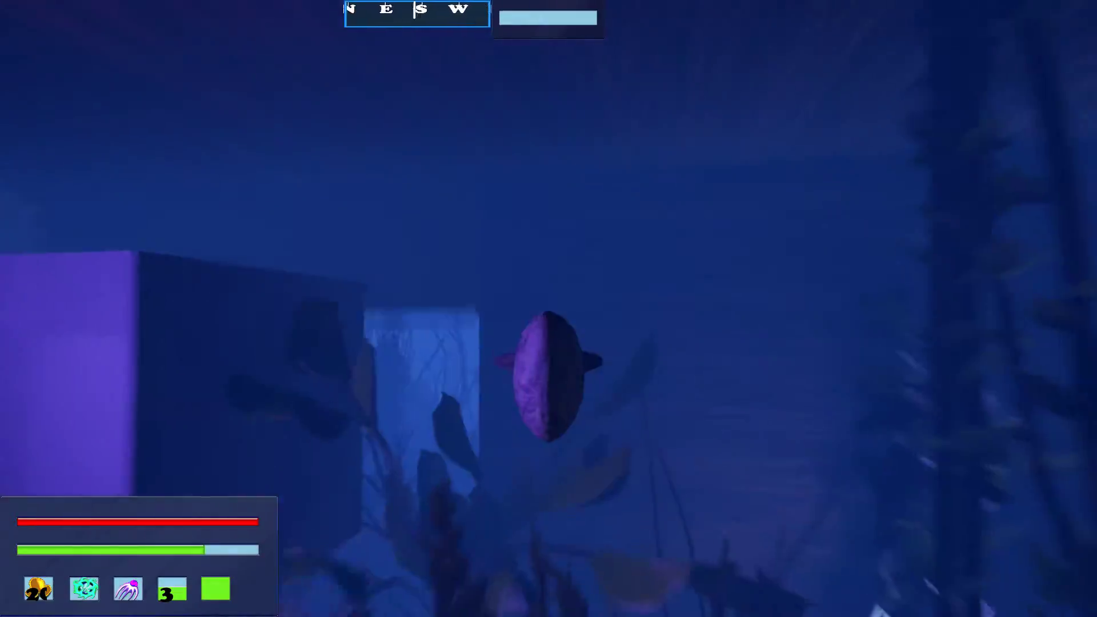
{"action": "key", "text": "w"}
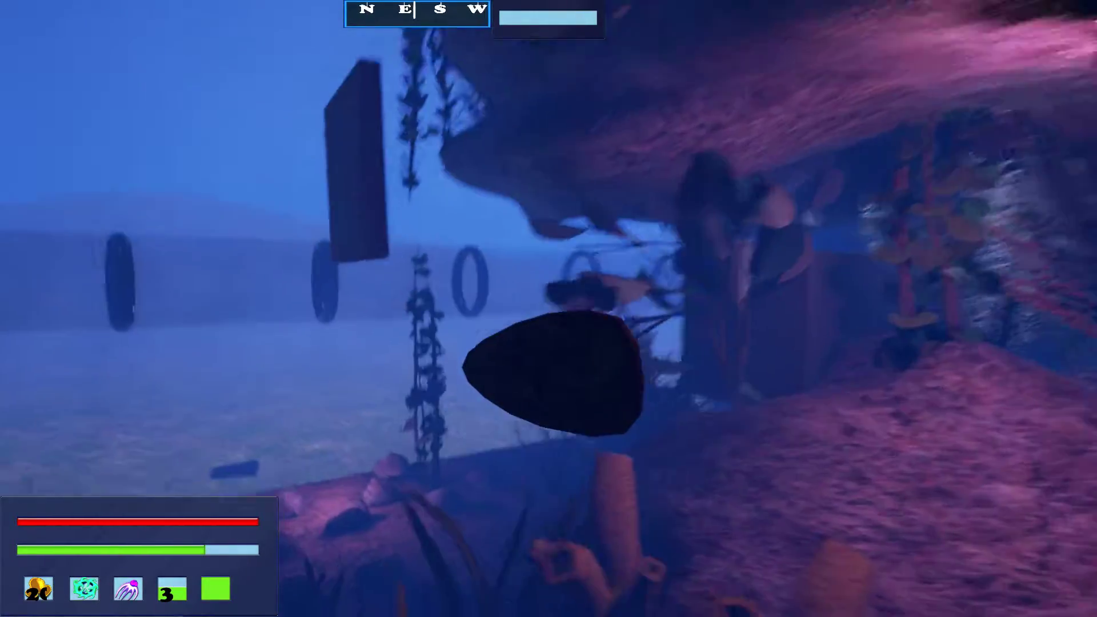
{"action": "key", "text": "w"}
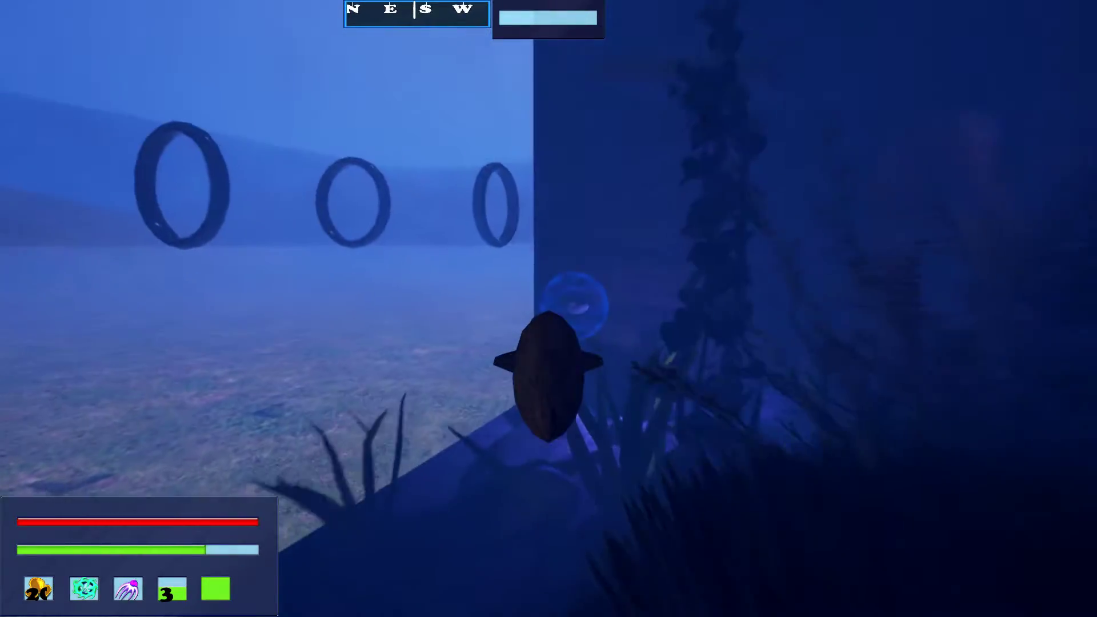
{"action": "key", "text": "w"}
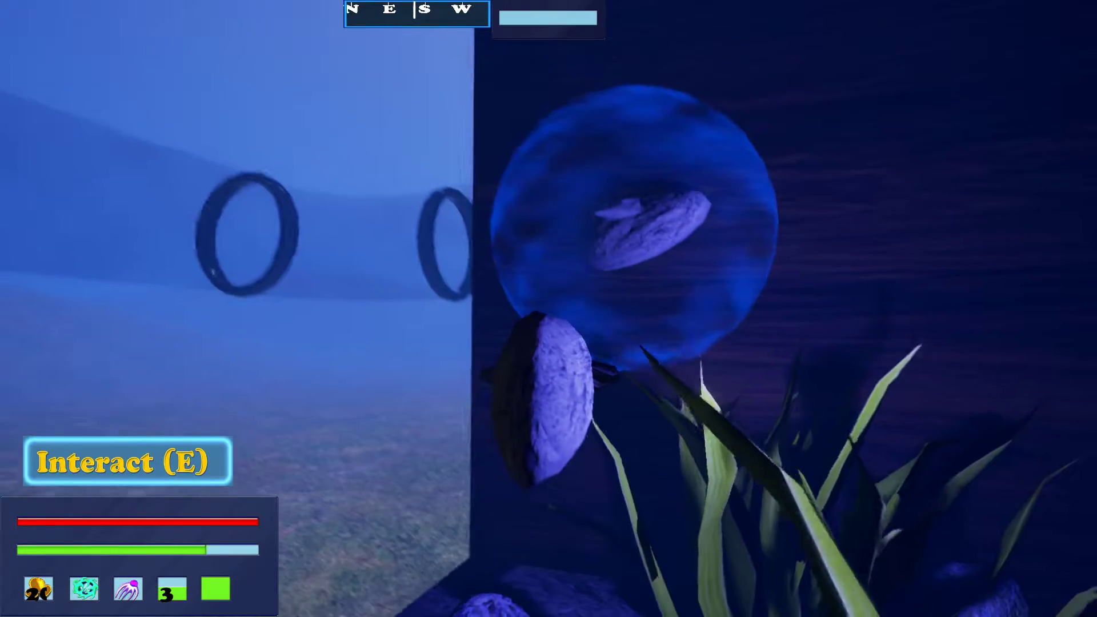
Talk to Master CatFish about "Some Information" and "Teach me a skill", and end the conversation
{"action": "key", "text": "e"}
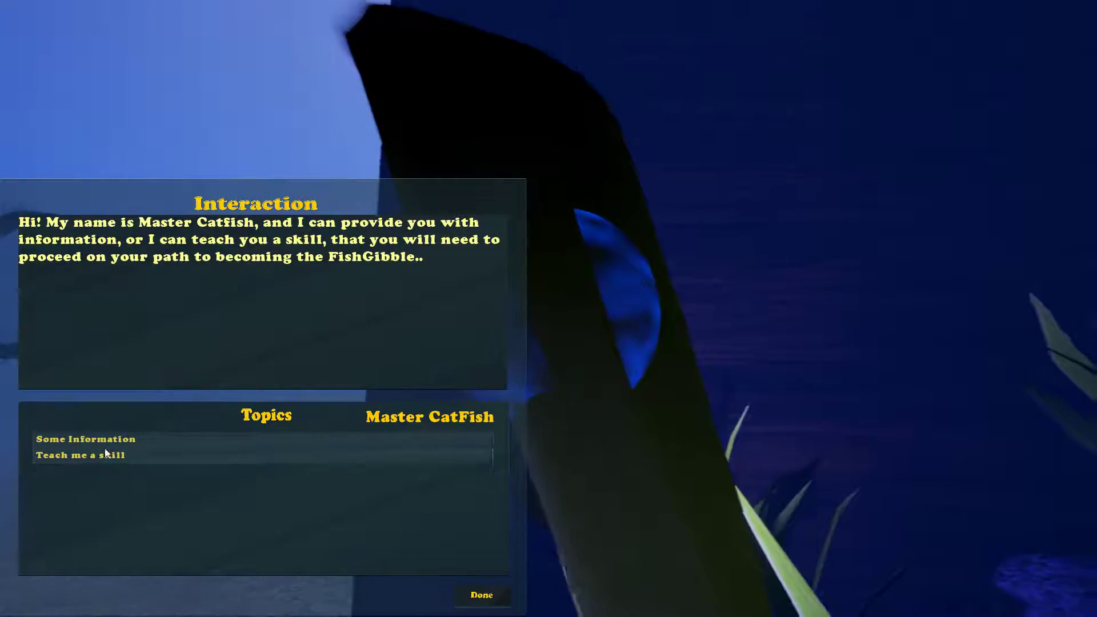
{"action": "left_click", "coordinate": [131, 439]}
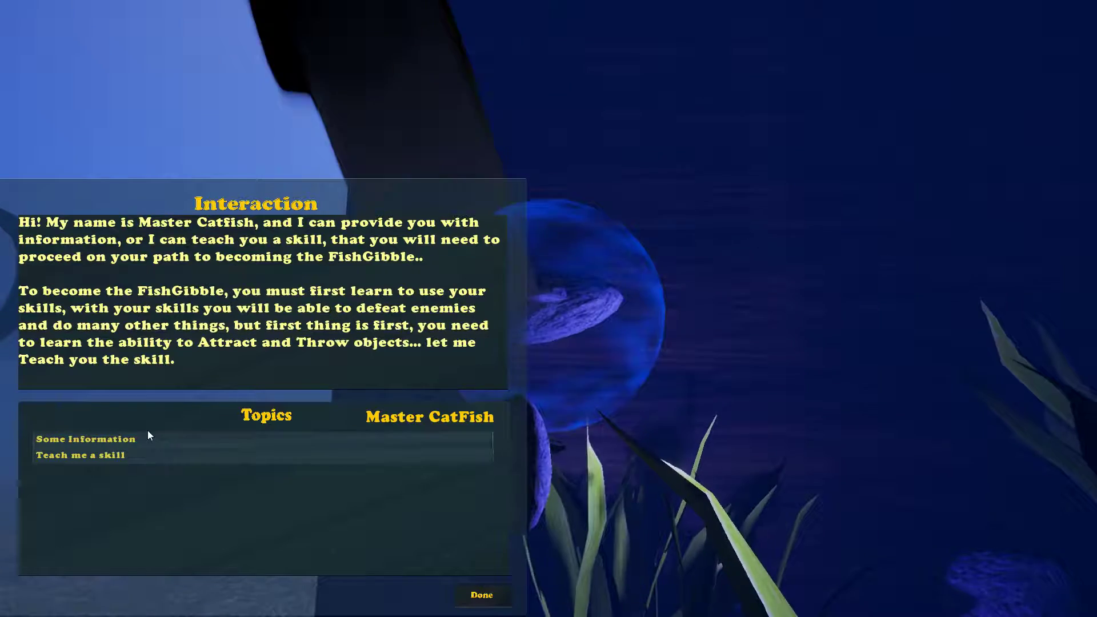
{"action": "left_click", "coordinate": [104, 456]}
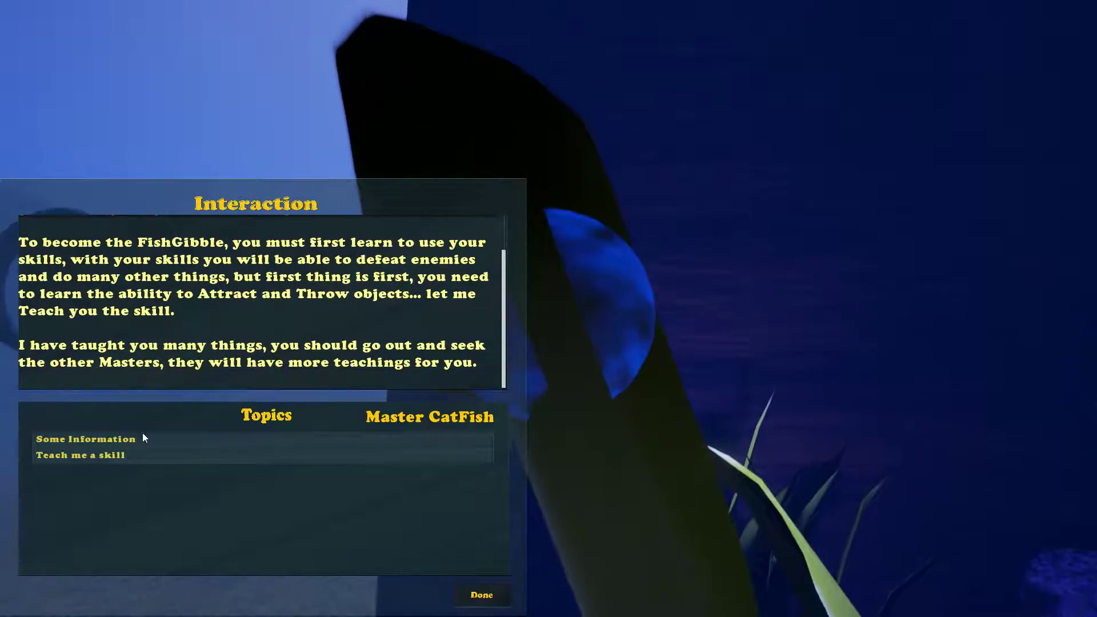
{"action": "left_click", "coordinate": [482, 595]}
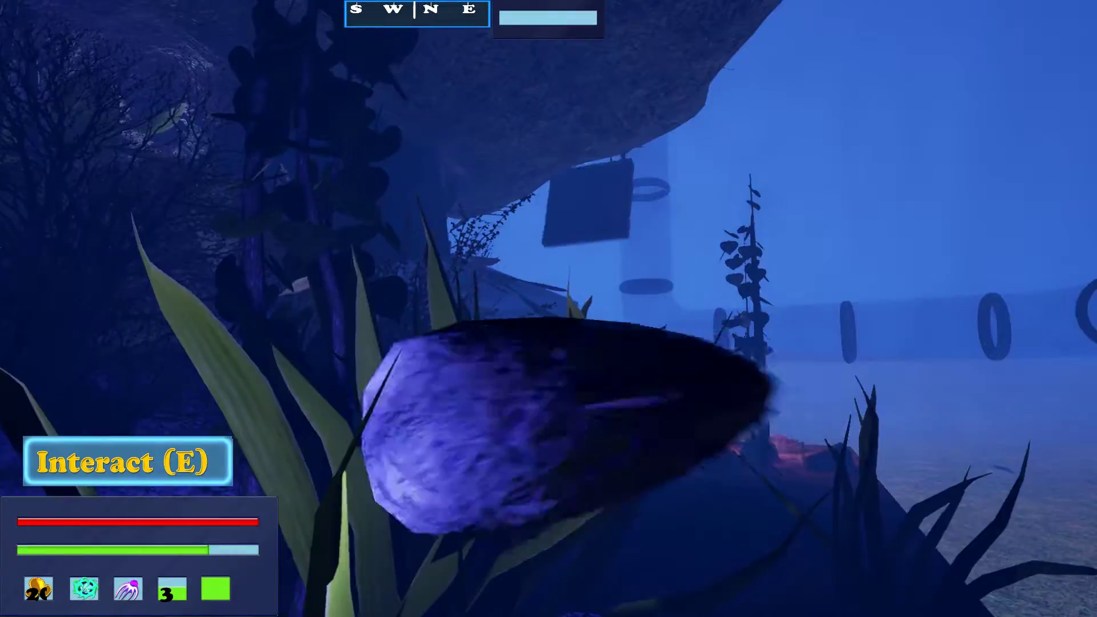
Swim away from Master CatFish and view the completed quests in the journal
{"action": "key", "text": "w"}
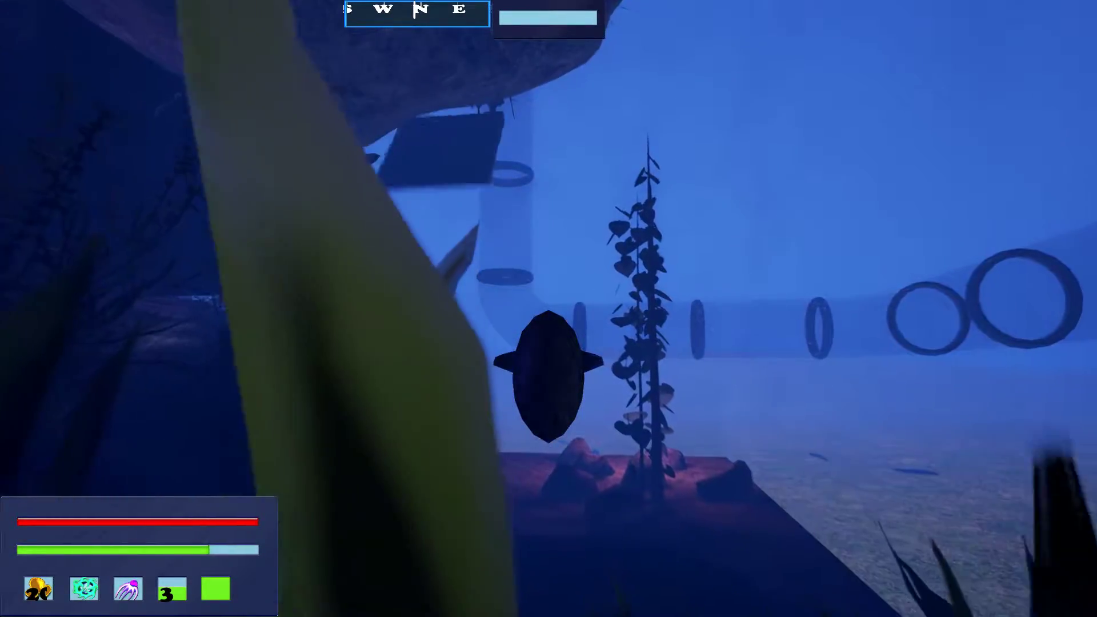
{"action": "key", "text": "j"}
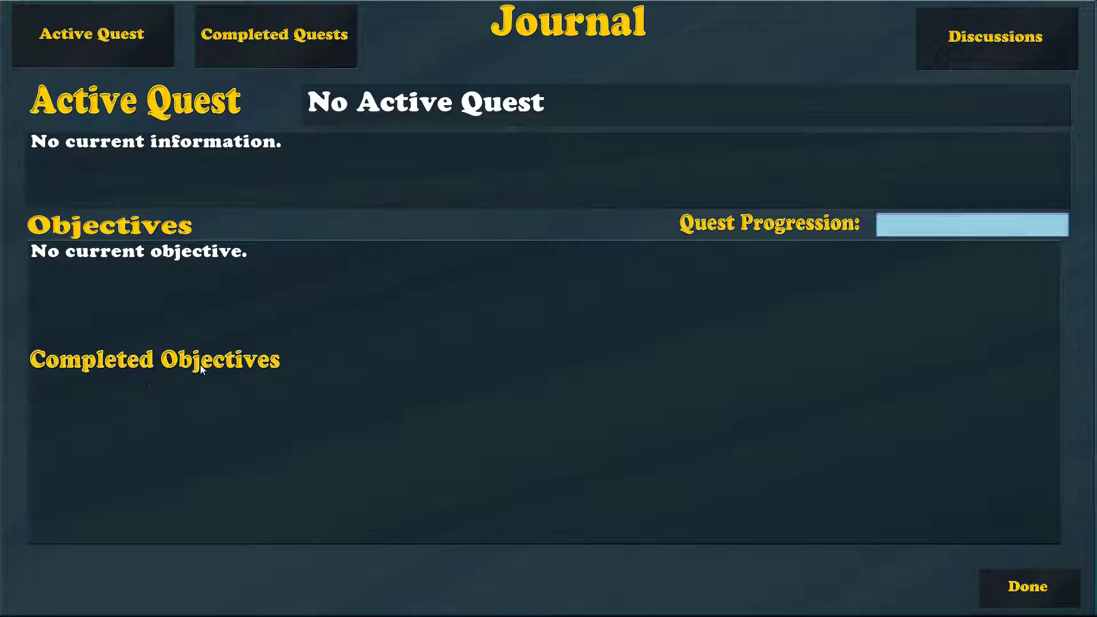
{"action": "left_click", "coordinate": [287, 28]}
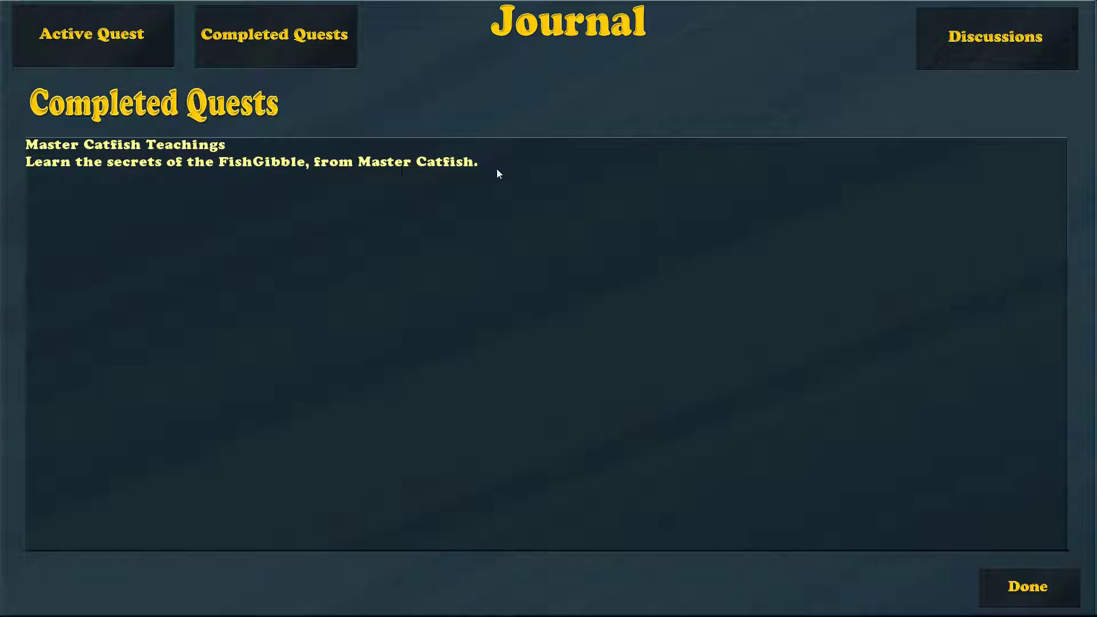
Review the recorded discussions with Master CatFish from beginning to end, and close the journal
{"action": "left_click", "coordinate": [992, 39]}
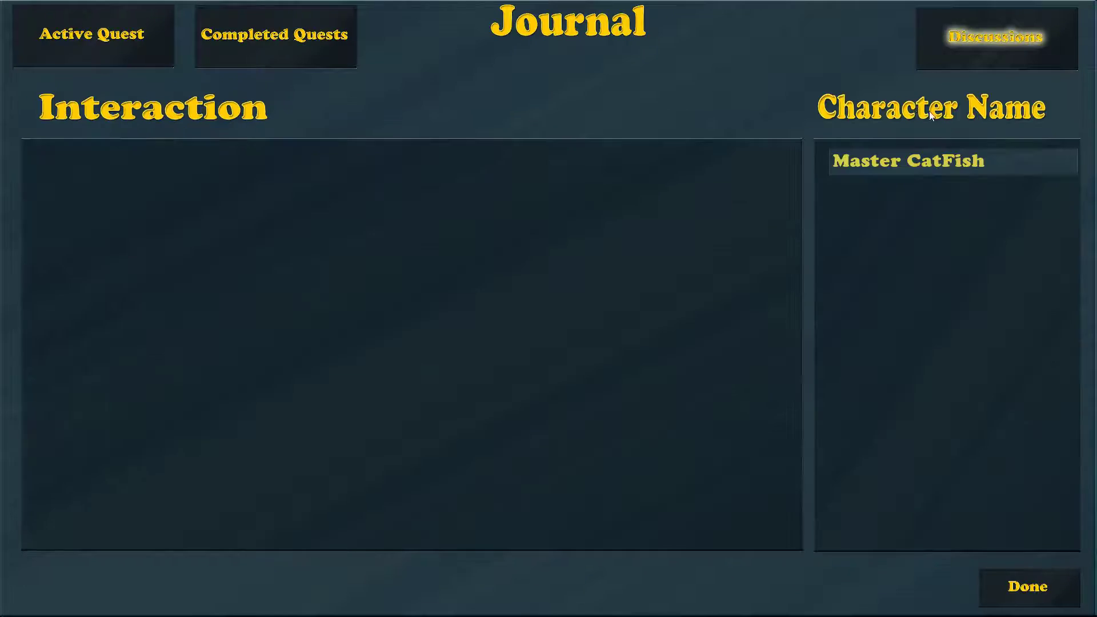
{"action": "left_click", "coordinate": [932, 161]}
{"action": "scroll", "coordinate": [431, 306], "scroll_direction": "down", "scroll_amount": 3}
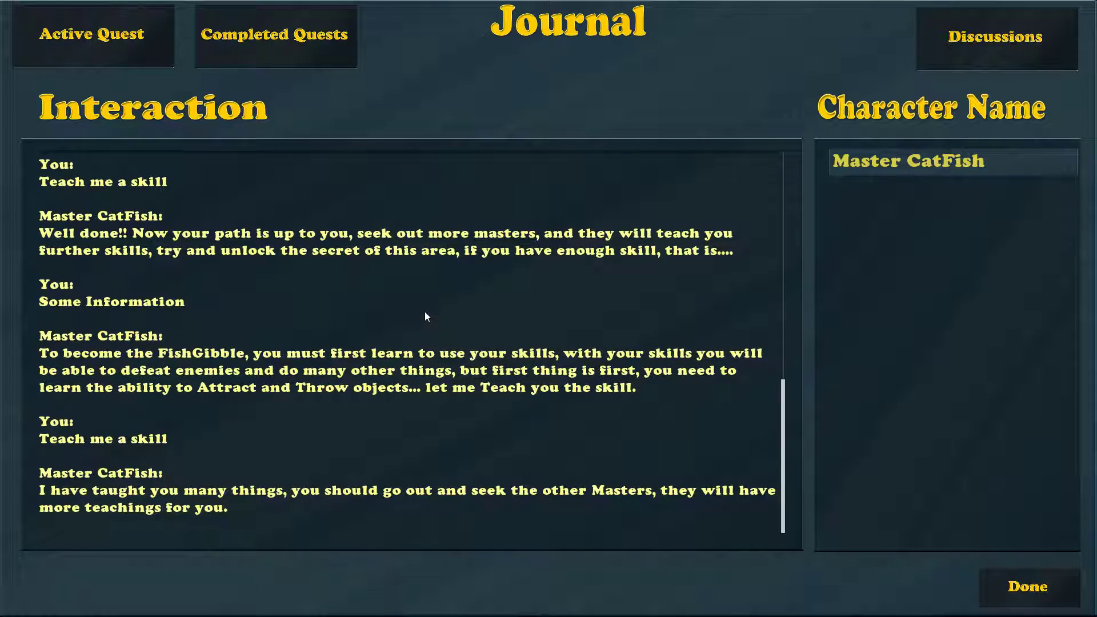
{"action": "scroll", "coordinate": [395, 314], "scroll_direction": "up", "scroll_amount": 12}
{"action": "scroll", "coordinate": [395, 280], "scroll_direction": "up", "scroll_amount": 5}
{"action": "scroll", "coordinate": [388, 273], "scroll_direction": "down", "scroll_amount": 11}
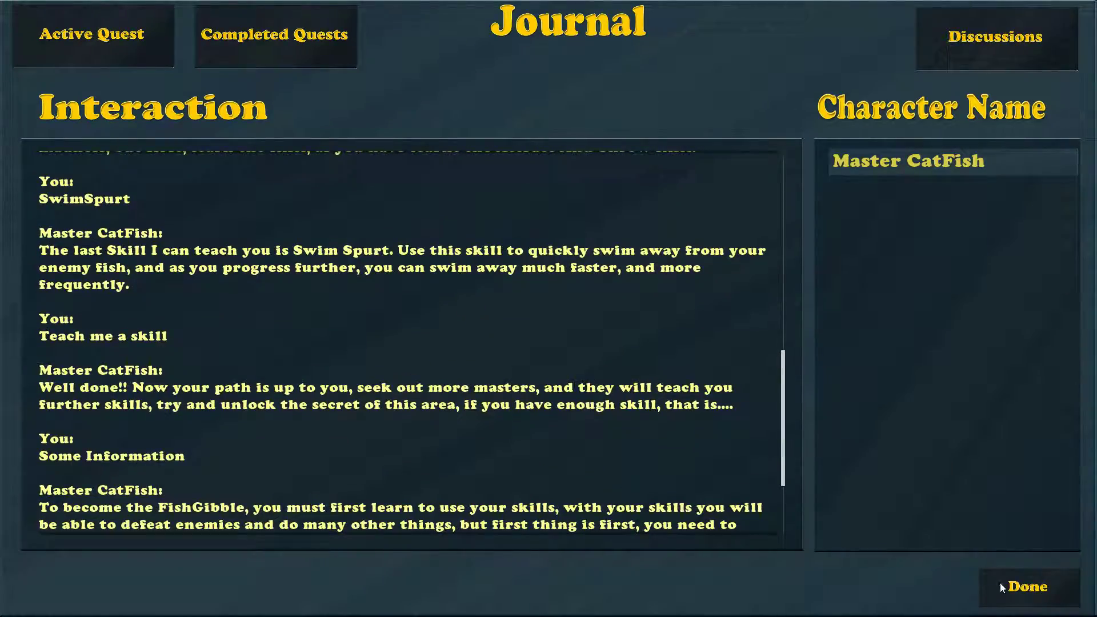
{"action": "left_click", "coordinate": [1023, 587]}
Quit the running FishGibble game and return to the Unreal Editor level
{"action": "key", "text": "Escape"}
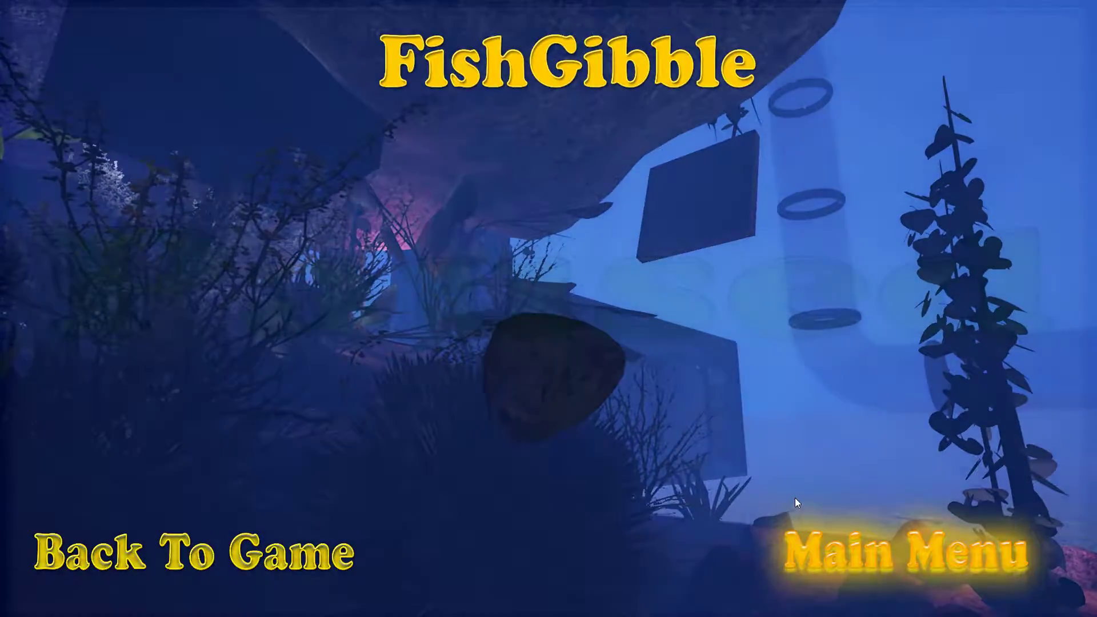
{"action": "left_click", "coordinate": [906, 550]}
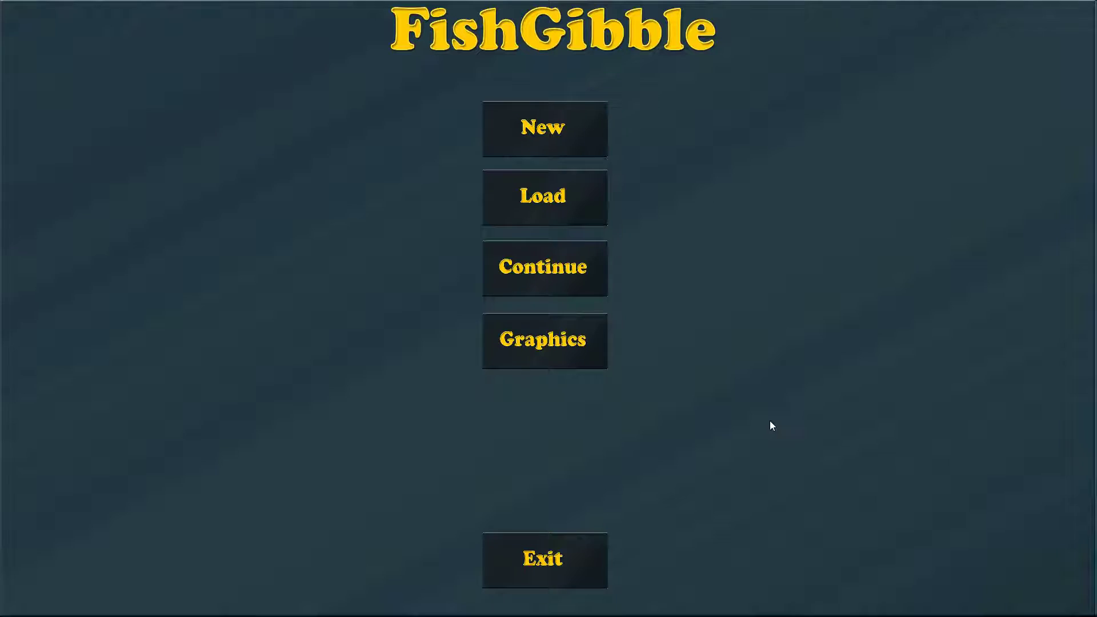
{"action": "left_click", "coordinate": [544, 560]}
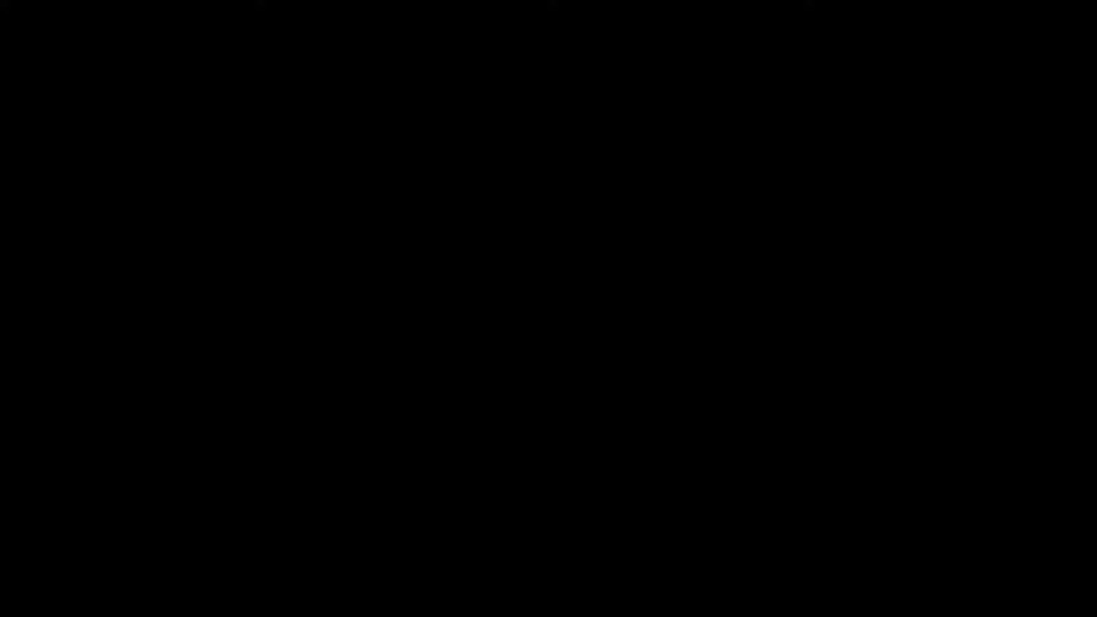
{"action": "left_click", "coordinate": [714, 5]}
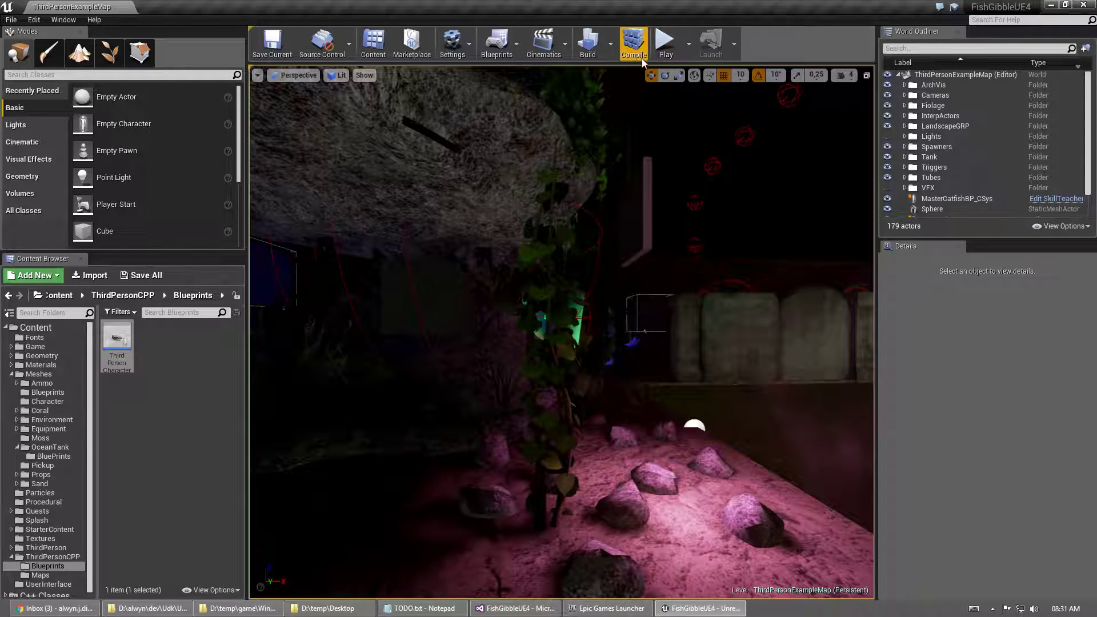
Make the hidden VFX and Lights folders visible in the level and play it in full screen
{"action": "right_click_drag", "start_coordinate": [560, 332], "coordinate": [560, 331]}
{"action": "left_click", "coordinate": [887, 188]}
{"action": "left_click", "coordinate": [887, 136]}
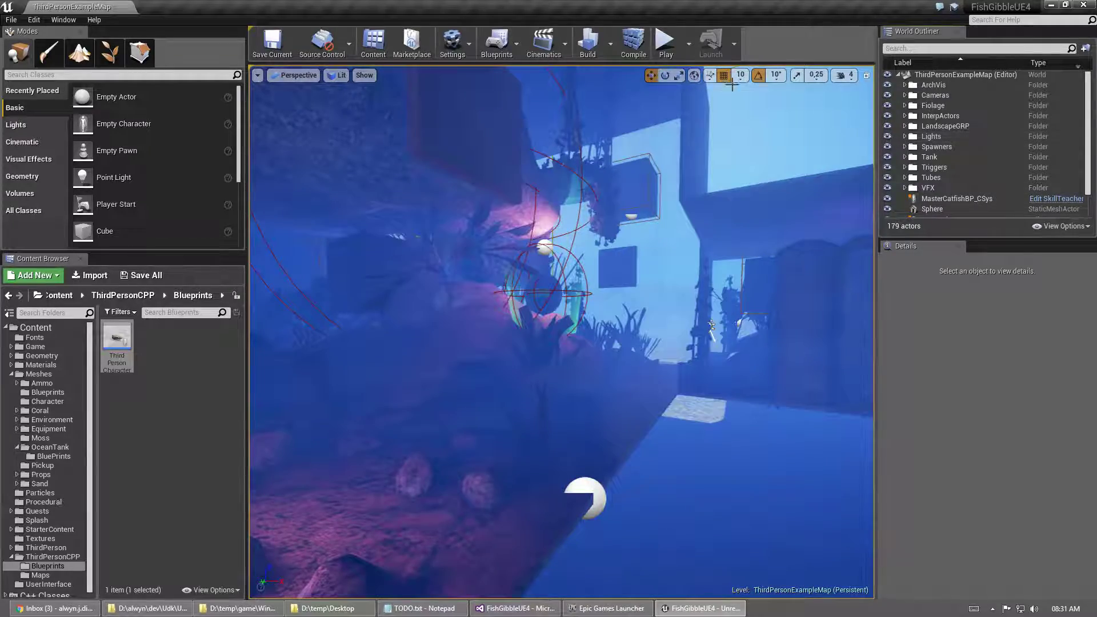
{"action": "left_click", "coordinate": [665, 41]}
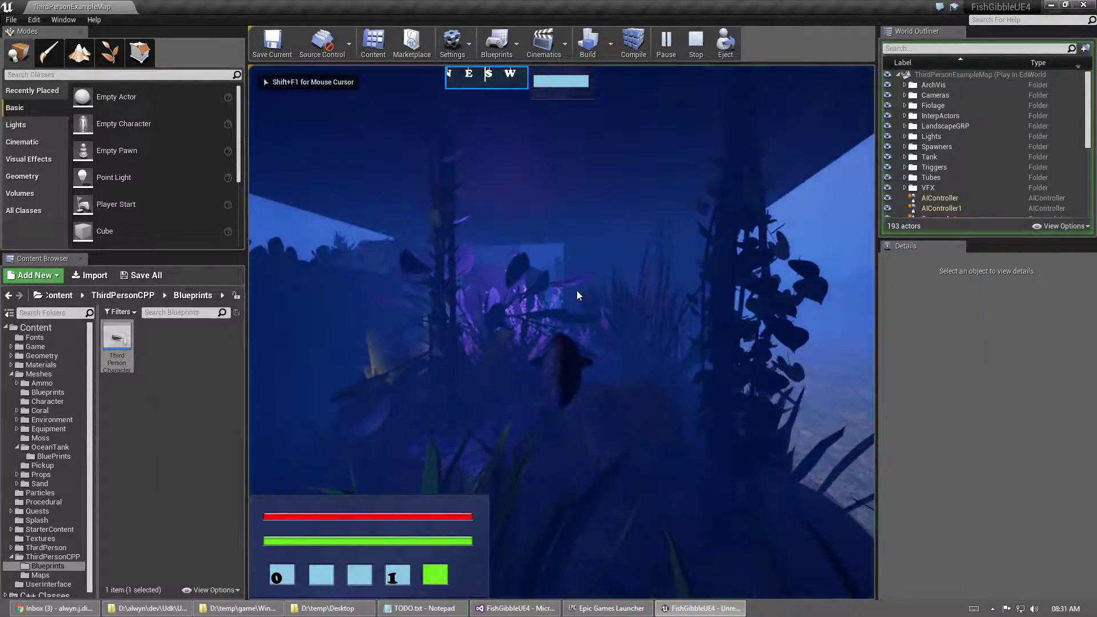
{"action": "key", "text": "F11"}
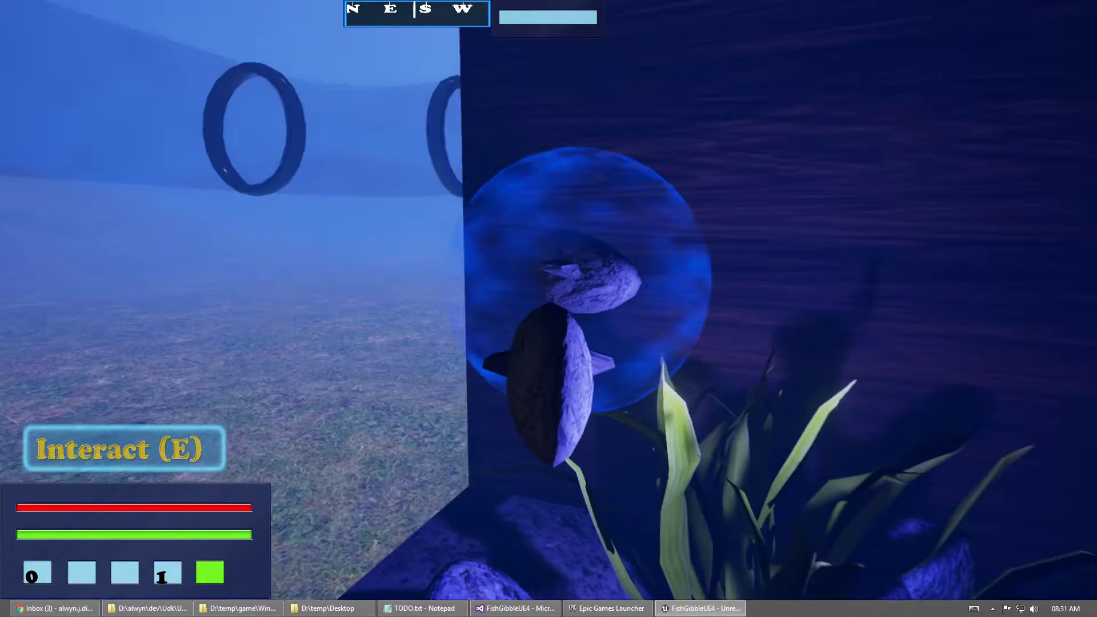
Ask Master CatFish to "Teach me a skill", end the conversation, and check the active quest in the journal
{"action": "key", "text": "e"}
{"action": "left_click", "coordinate": [114, 445]}
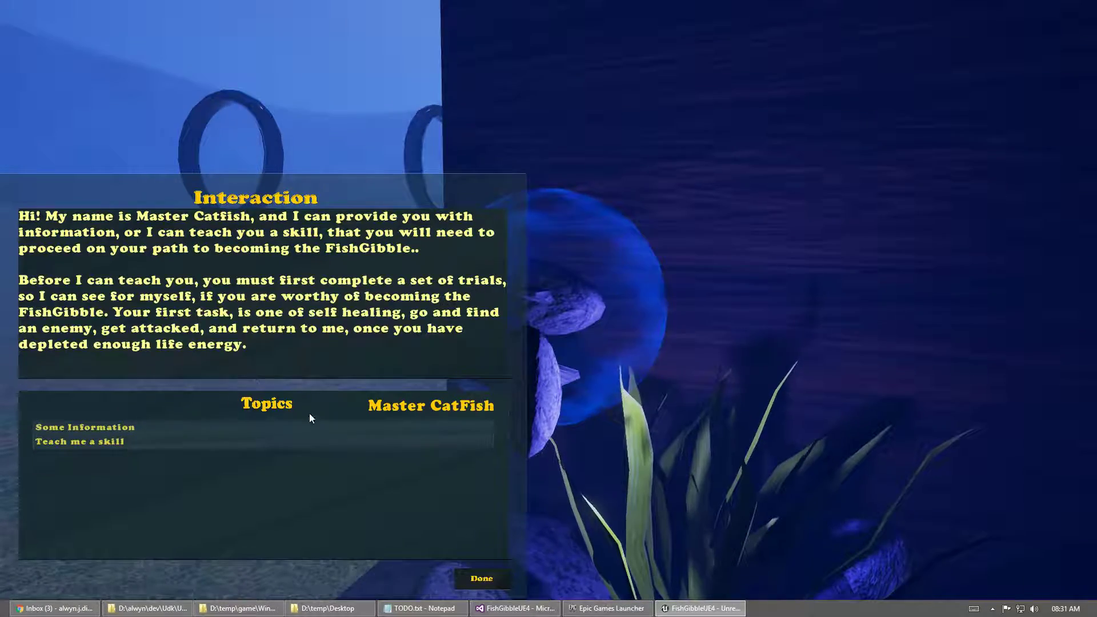
{"action": "left_click", "coordinate": [483, 580]}
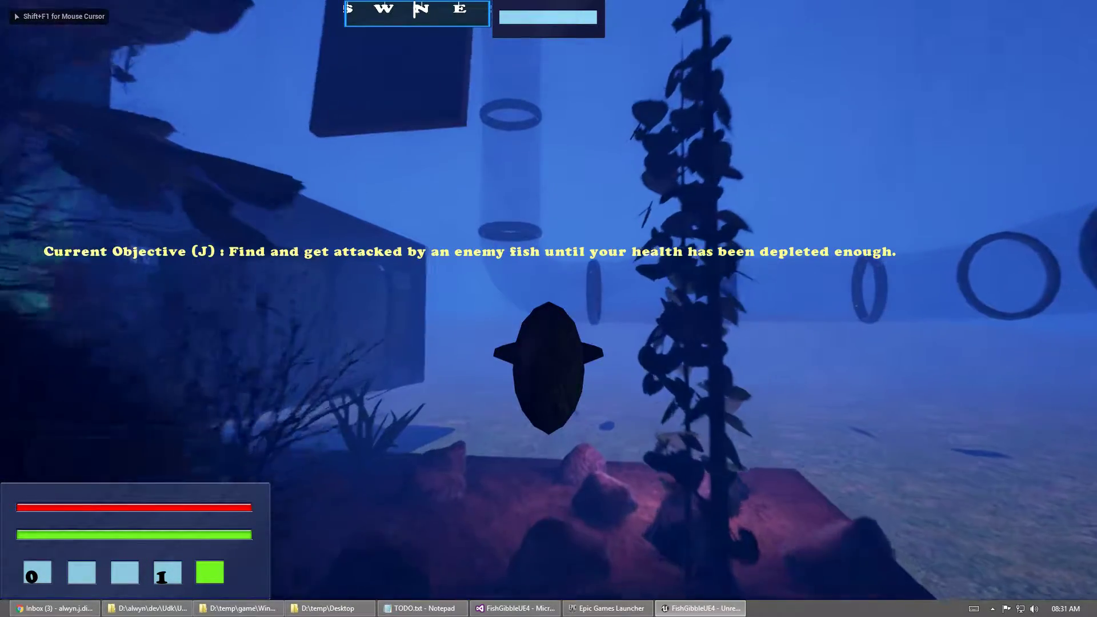
{"action": "key", "text": "j"}
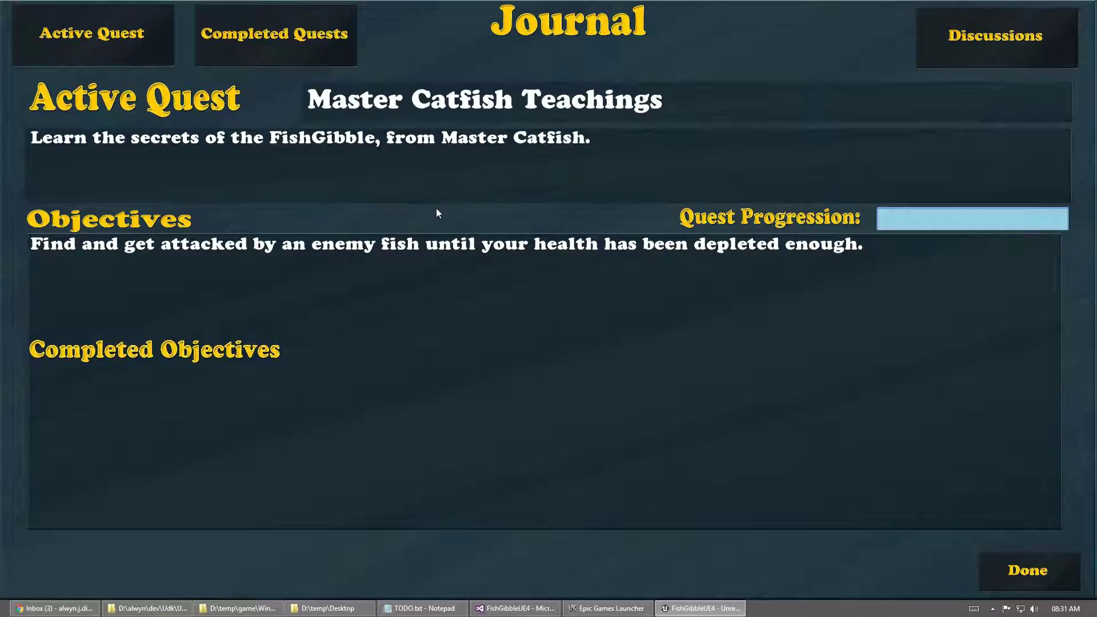
{"action": "left_click", "coordinate": [1033, 559]}
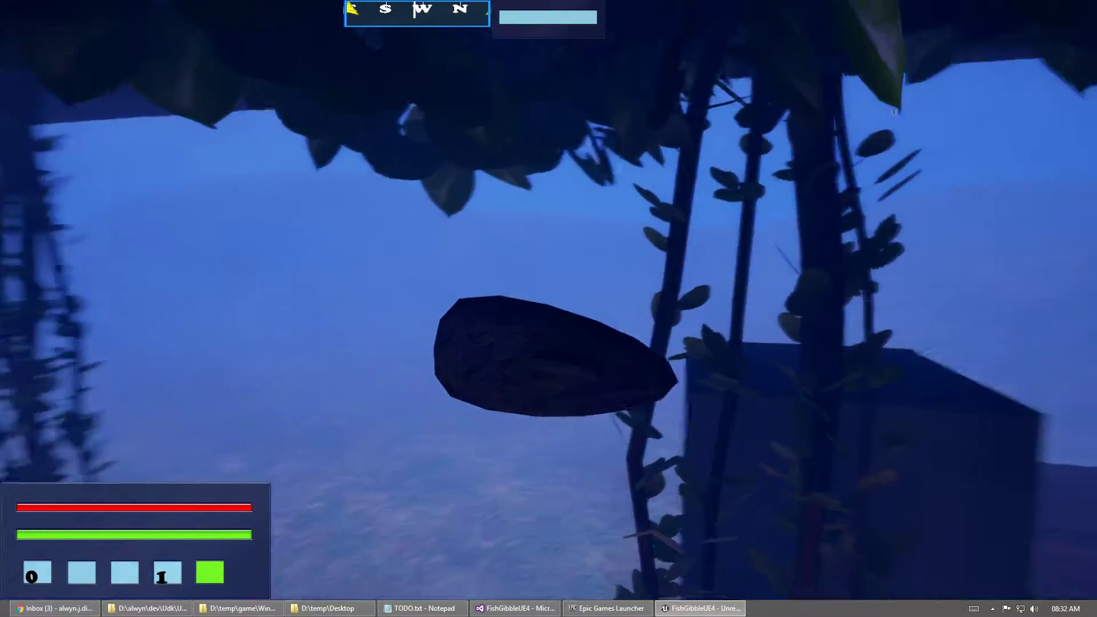
Swim around the level looking for the quest's objective marker, and quit the full-screen game
{"action": "key", "text": "d"}
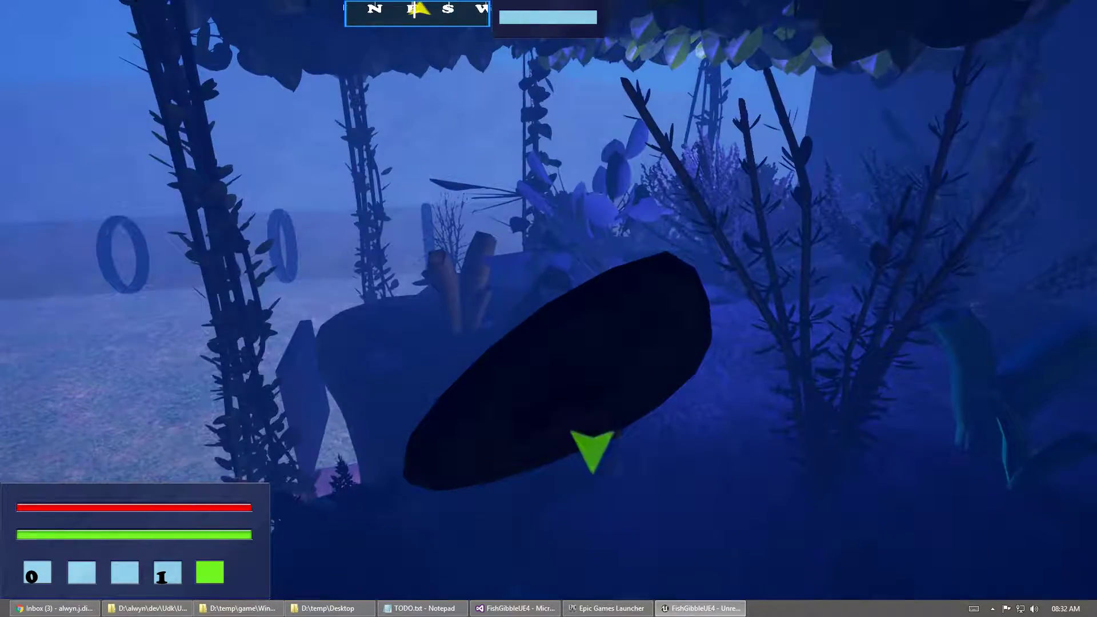
{"action": "key", "text": "d"}
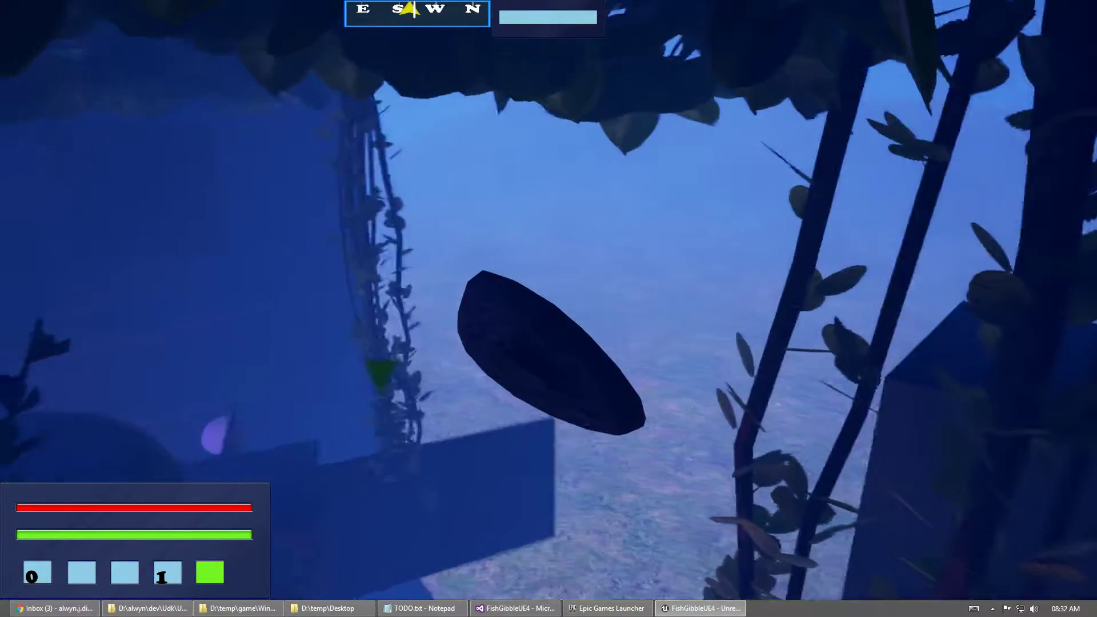
{"action": "key", "text": "space"}
{"action": "key", "text": "d"}
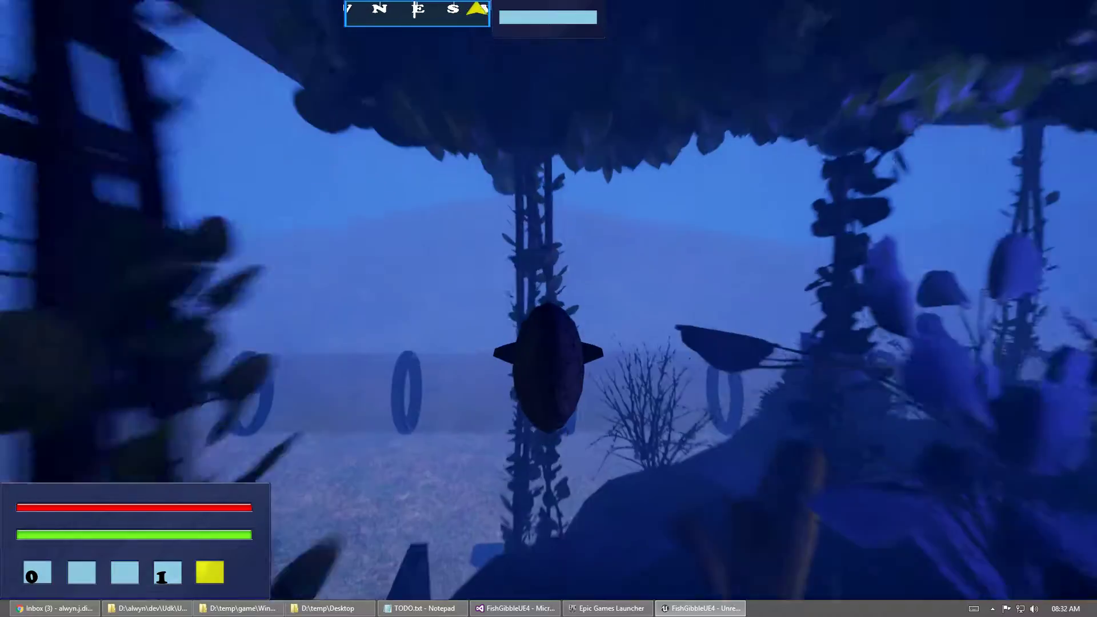
{"action": "key", "text": "d"}
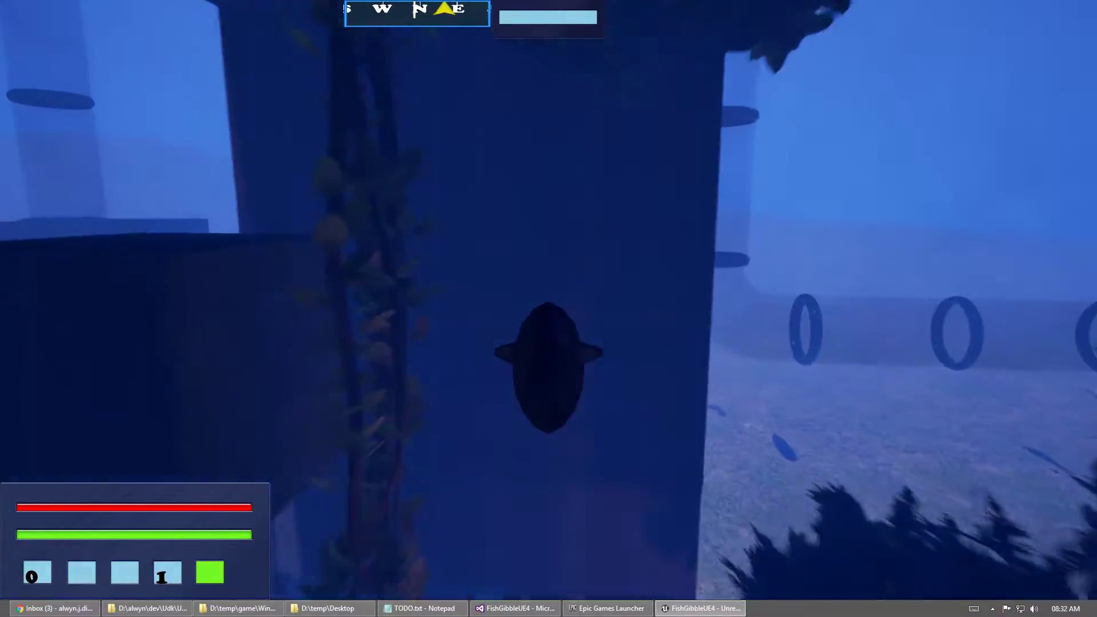
{"action": "key", "text": "Escape"}
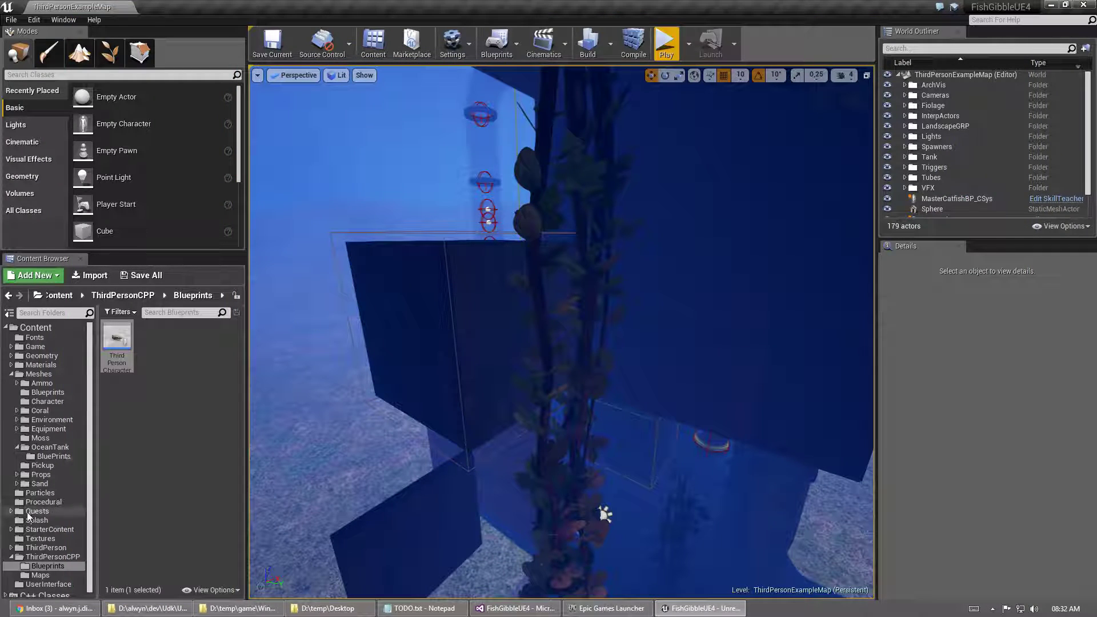
Open the PlayerHUD widget blueprint from the UserInterface folder and select its AlertOverlay image
{"action": "scroll", "coordinate": [20, 600], "scroll_direction": "down", "scroll_amount": 1}
{"action": "left_click", "coordinate": [46, 581]}
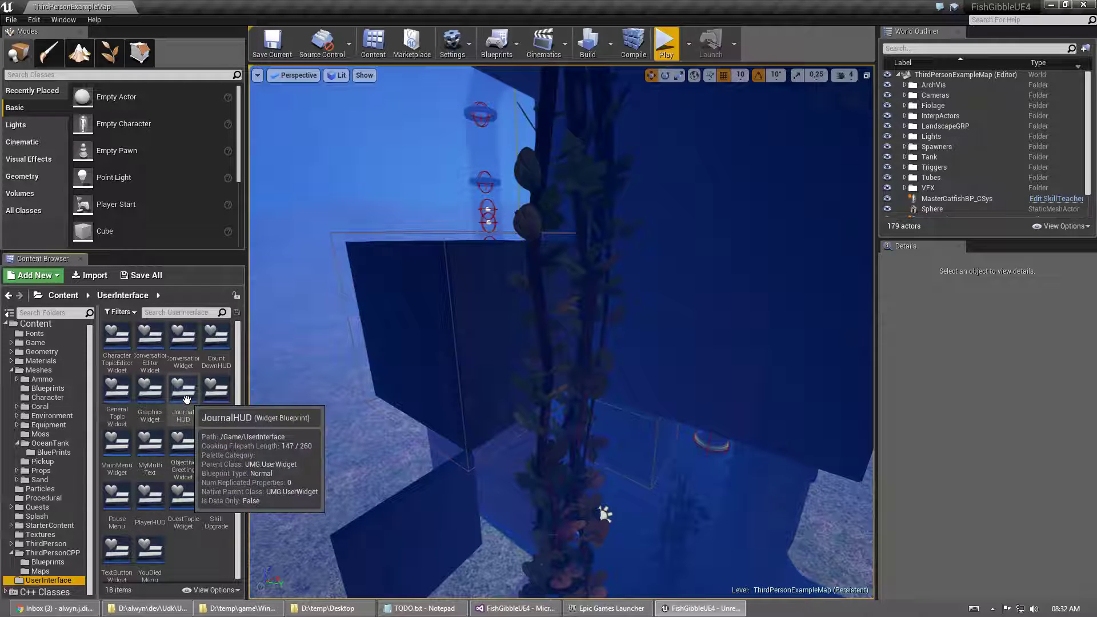
{"action": "double_click", "coordinate": [166, 513]}
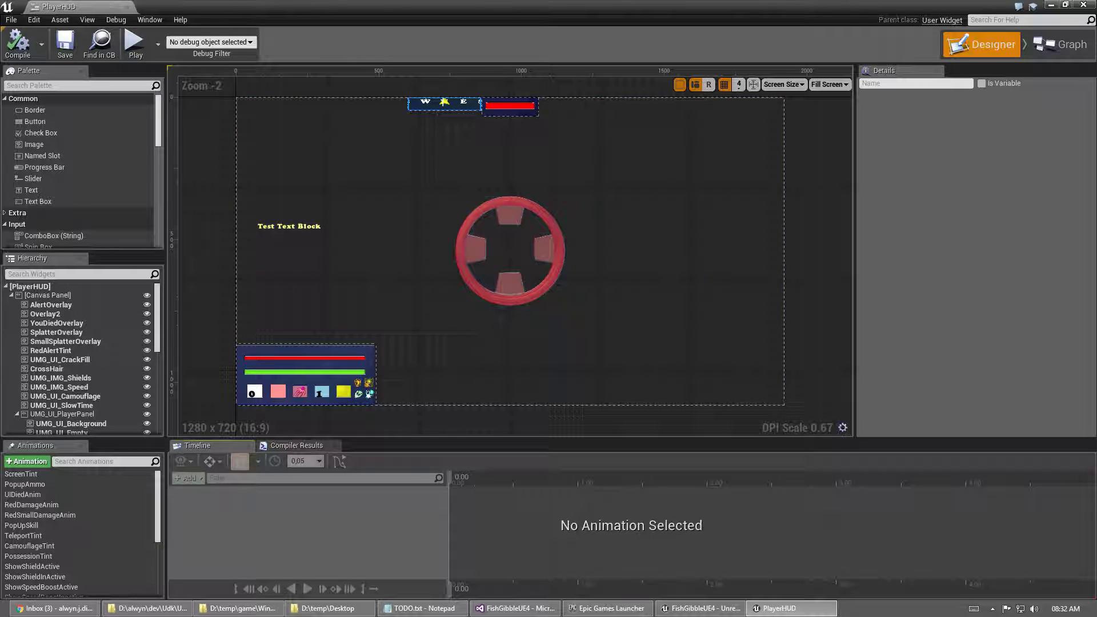
{"action": "key", "text": "alt+Tab"}
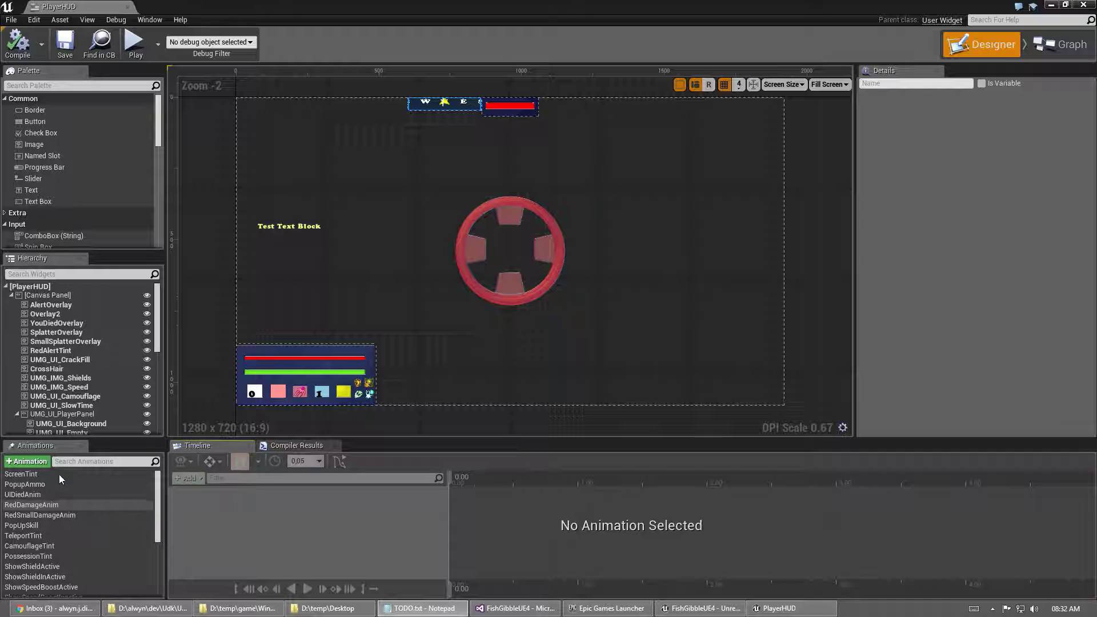
{"action": "key", "text": "alt+Tab"}
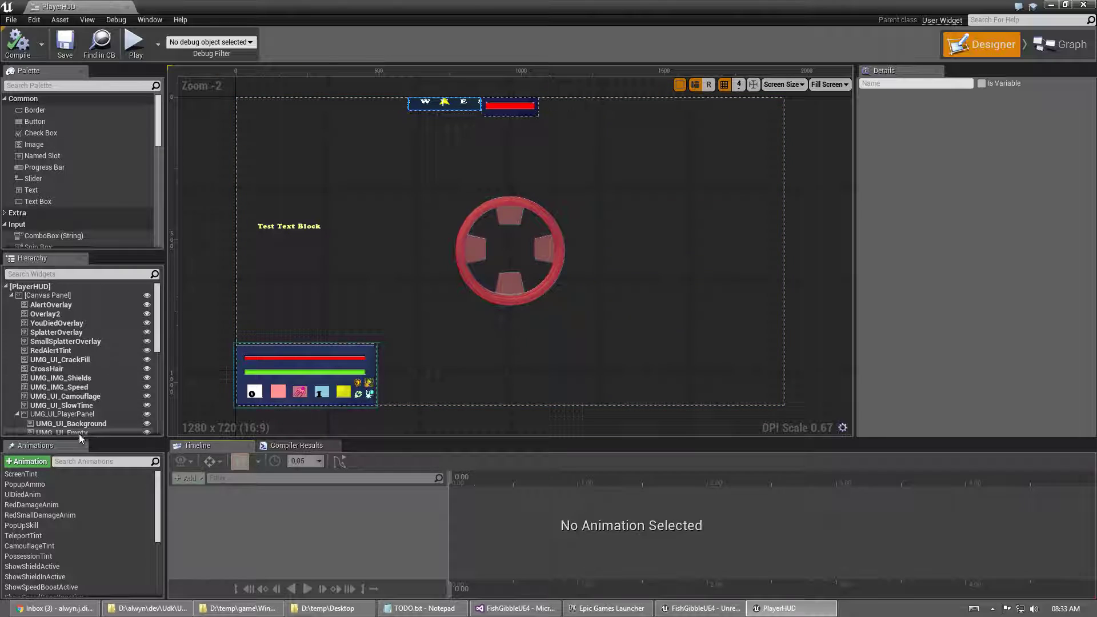
{"action": "left_click", "coordinate": [70, 305]}
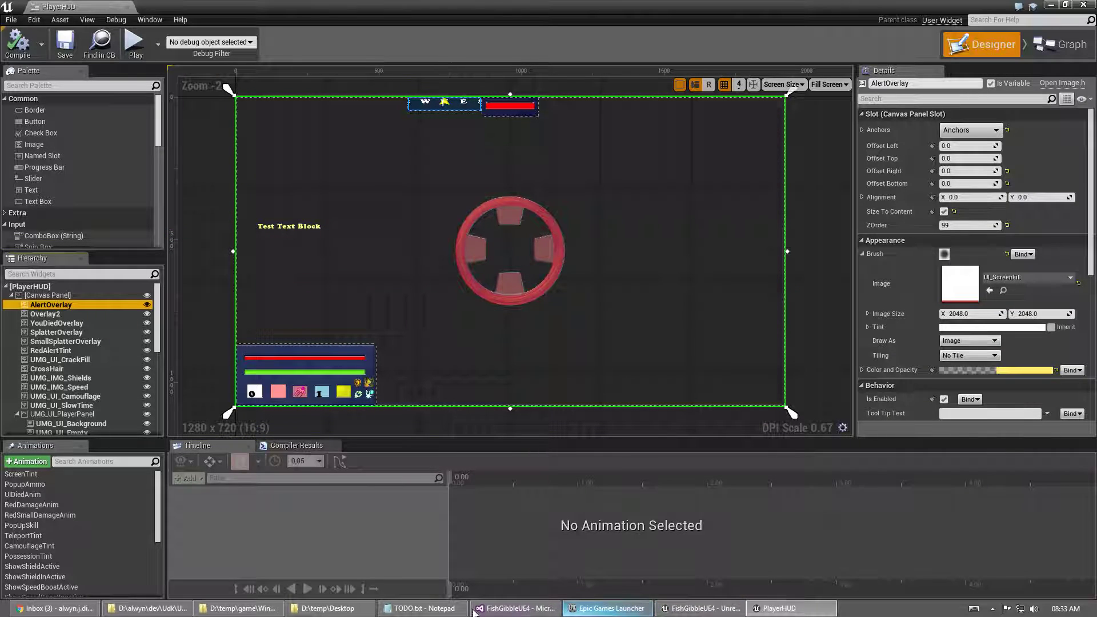
{"action": "key", "text": "alt+Tab"}
{"action": "key", "text": "alt+Tab"}
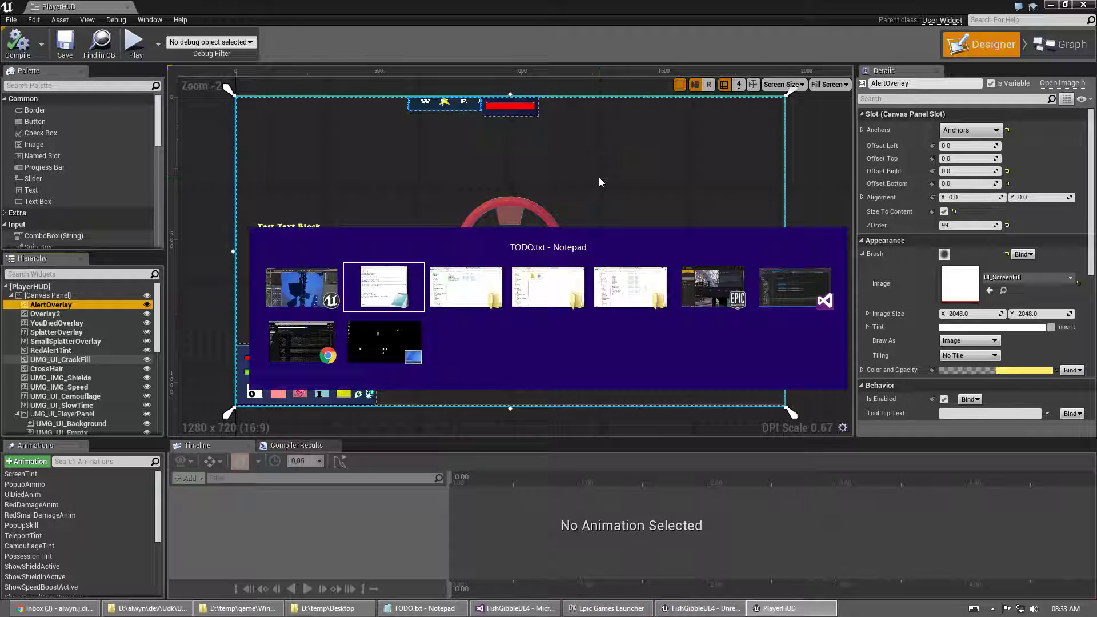
{"action": "key", "text": "alt+Tab"}
{"action": "key", "text": "alt+Tab"}
{"action": "key", "text": "alt+Tab"}
{"action": "key", "text": "alt+Tab"}
{"action": "key", "text": "alt+Tab"}
{"action": "key", "text": "alt+Tab"}
{"action": "key", "text": "alt+Tab"}
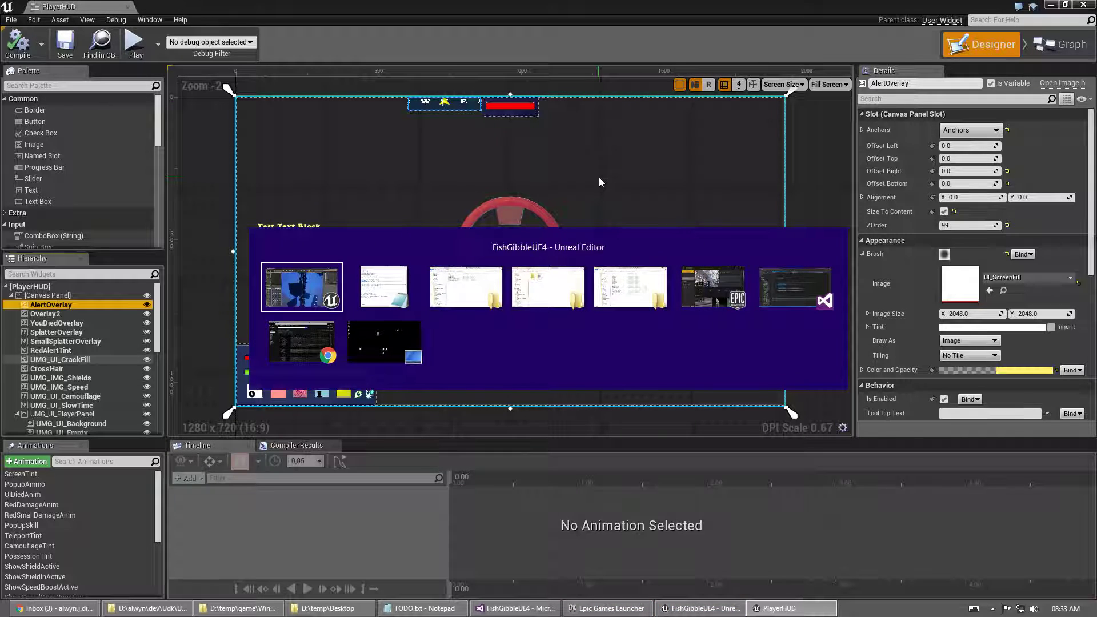
Close the PlayerHUD widget, play the level in the viewport and swim to Master Catfish
{"action": "left_click", "coordinate": [1083, 5]}
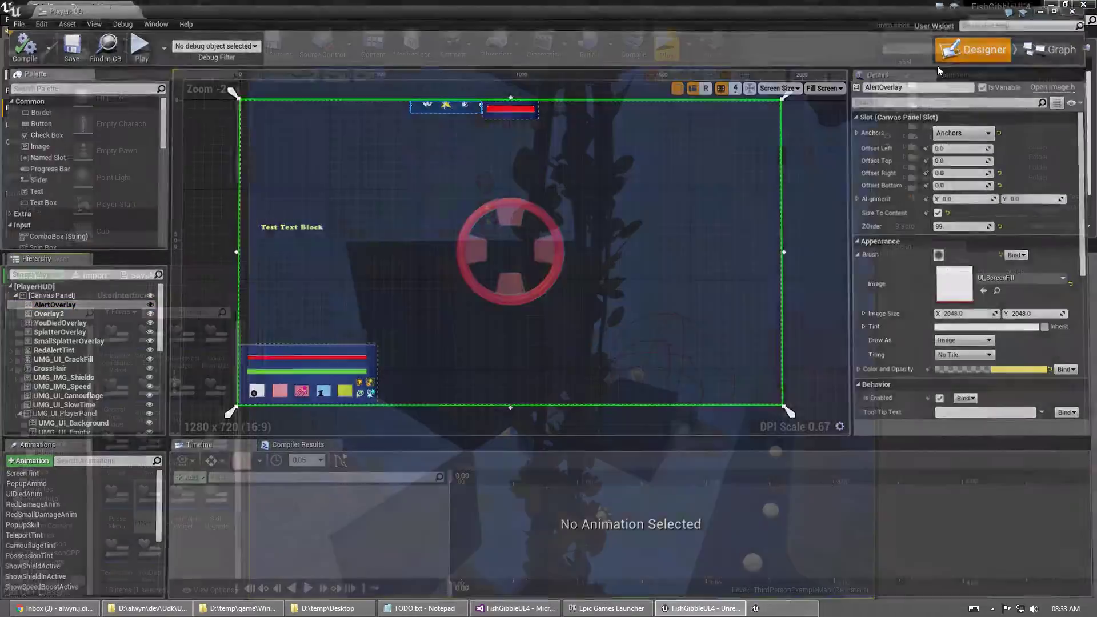
{"action": "left_click", "coordinate": [675, 57]}
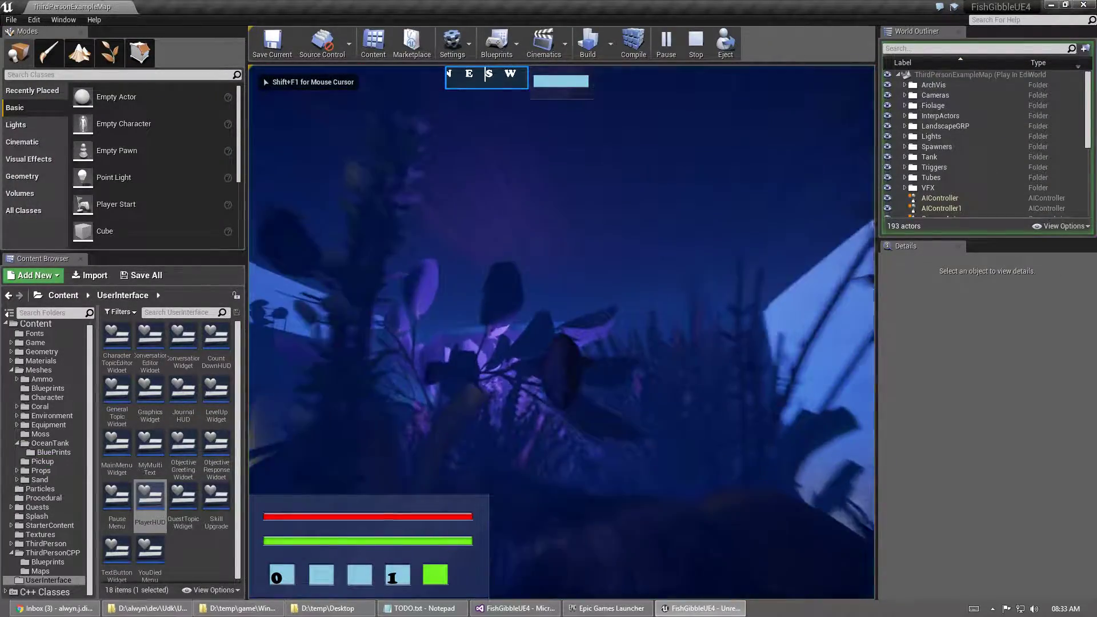
{"action": "key", "text": "w"}
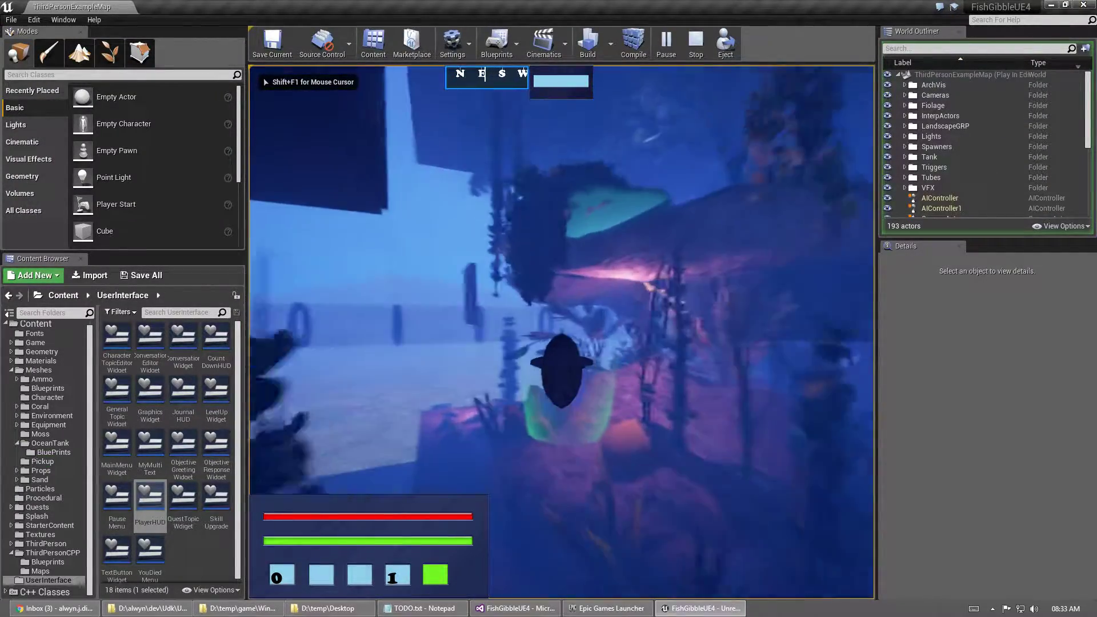
{"action": "key", "text": "w"}
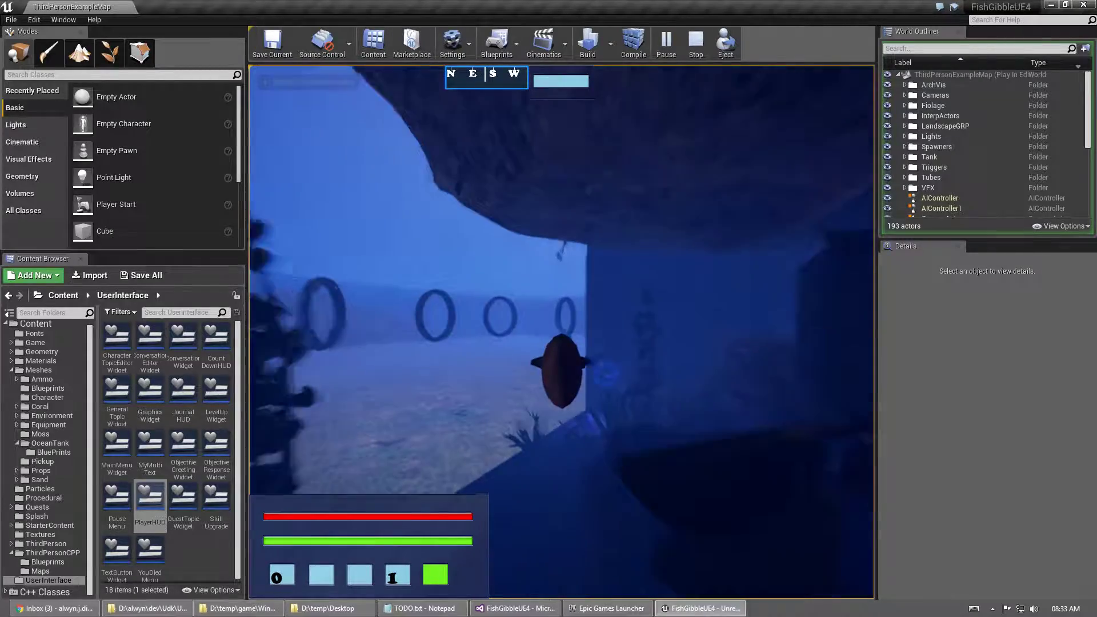
{"action": "key", "text": "w"}
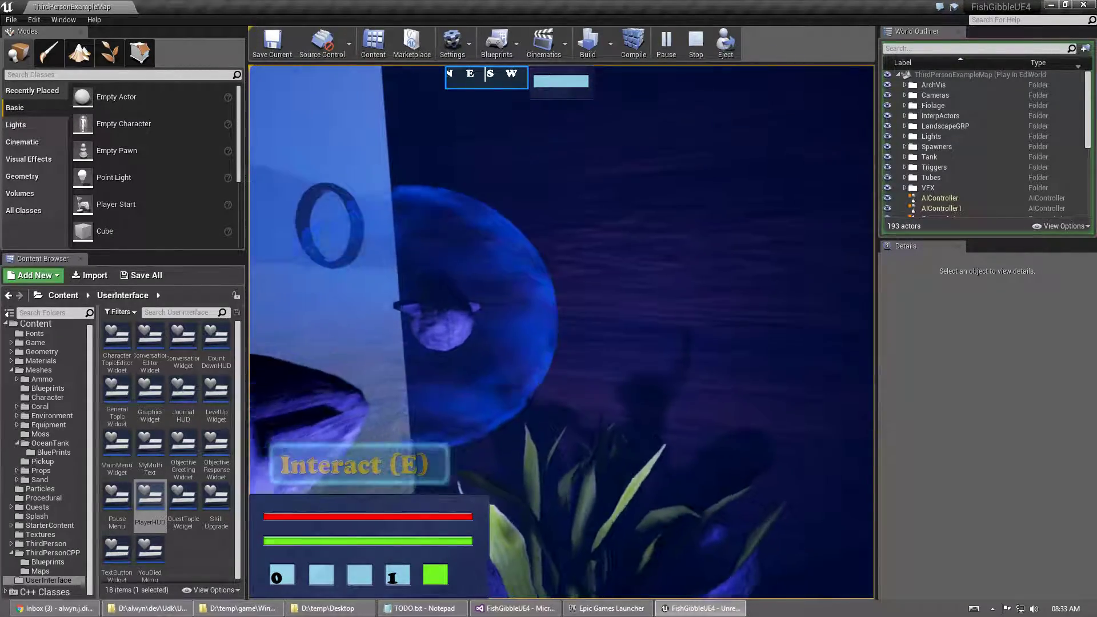
Talk to Master Catfish, choose the topic "Teach me a skill" and end the conversation
{"action": "key", "text": "e"}
{"action": "left_click", "coordinate": [353, 459]}
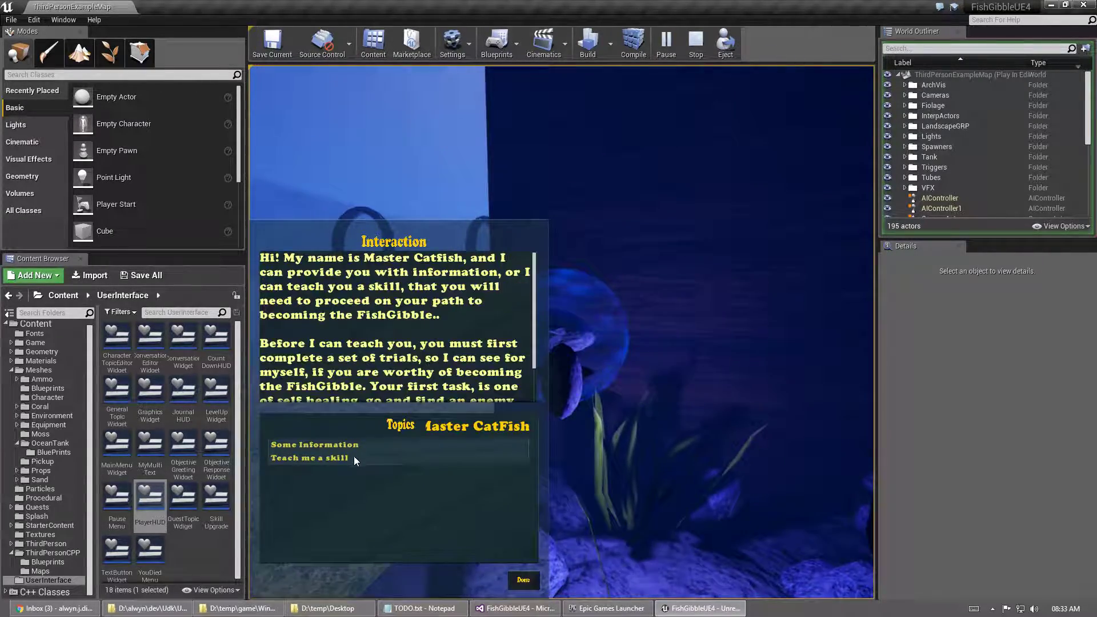
{"action": "left_click", "coordinate": [522, 581]}
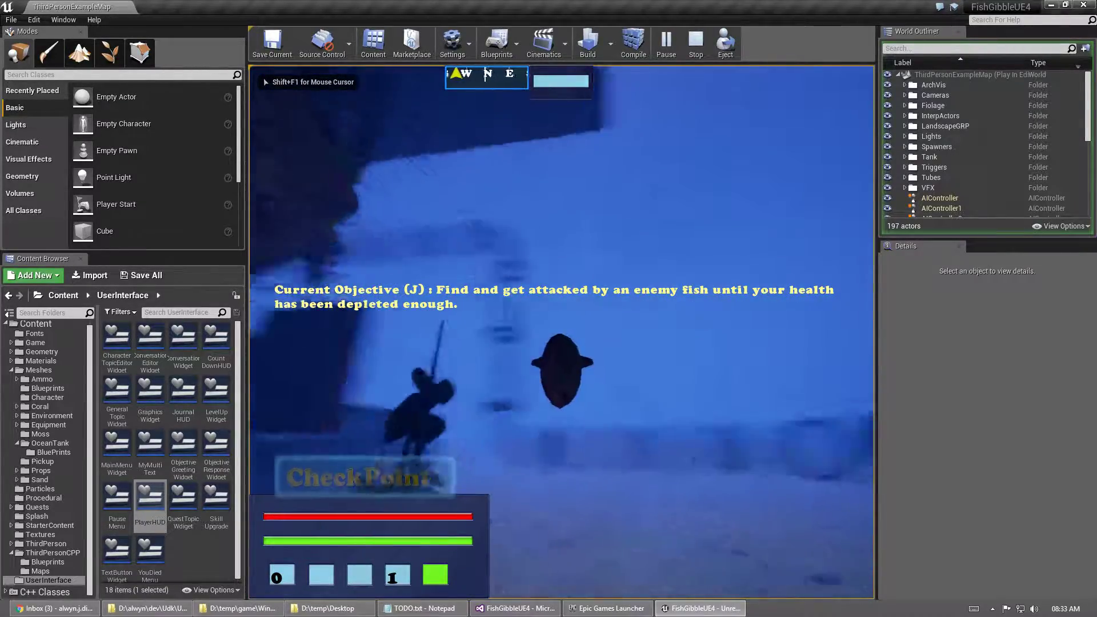
Follow the objective marker to the enemy fish, get attacked, and stop the play session
{"action": "key", "text": "w"}
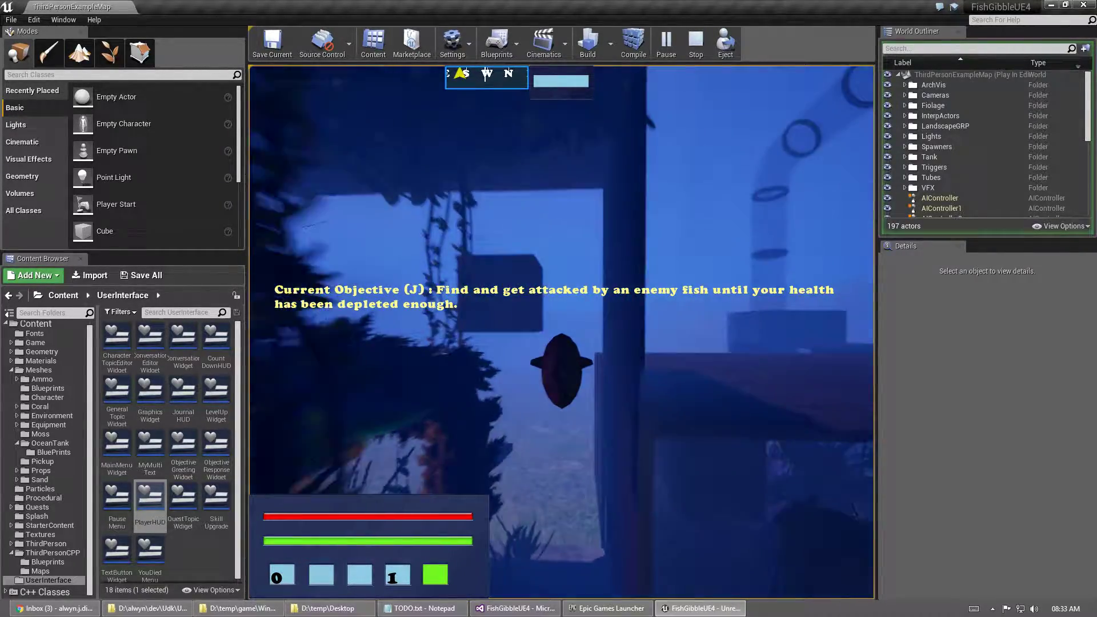
{"action": "key", "text": "w"}
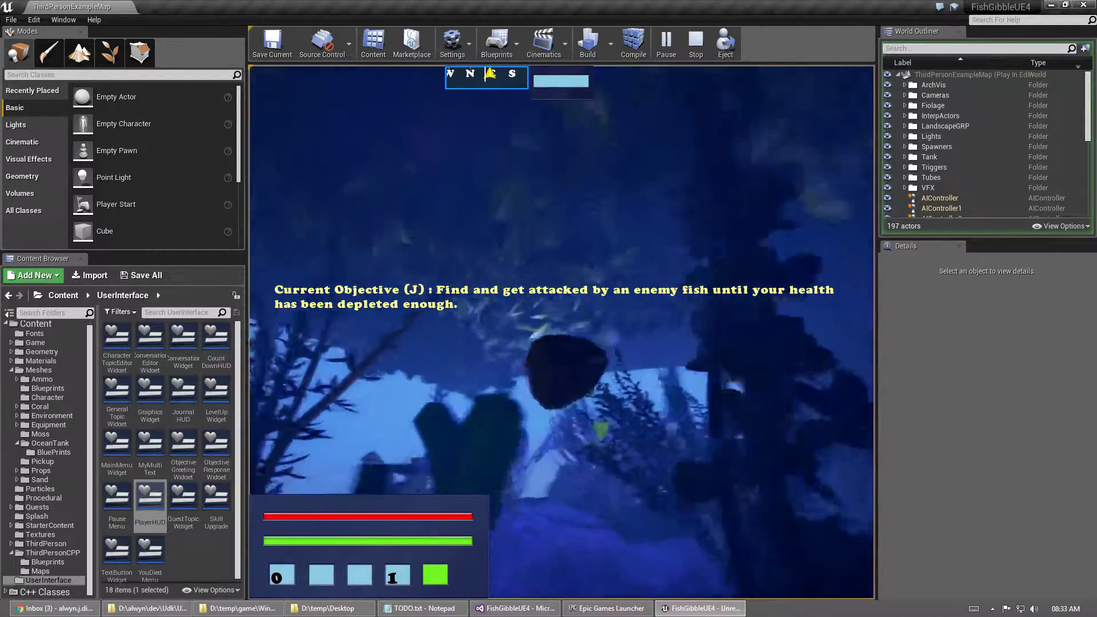
{"action": "key", "text": "w"}
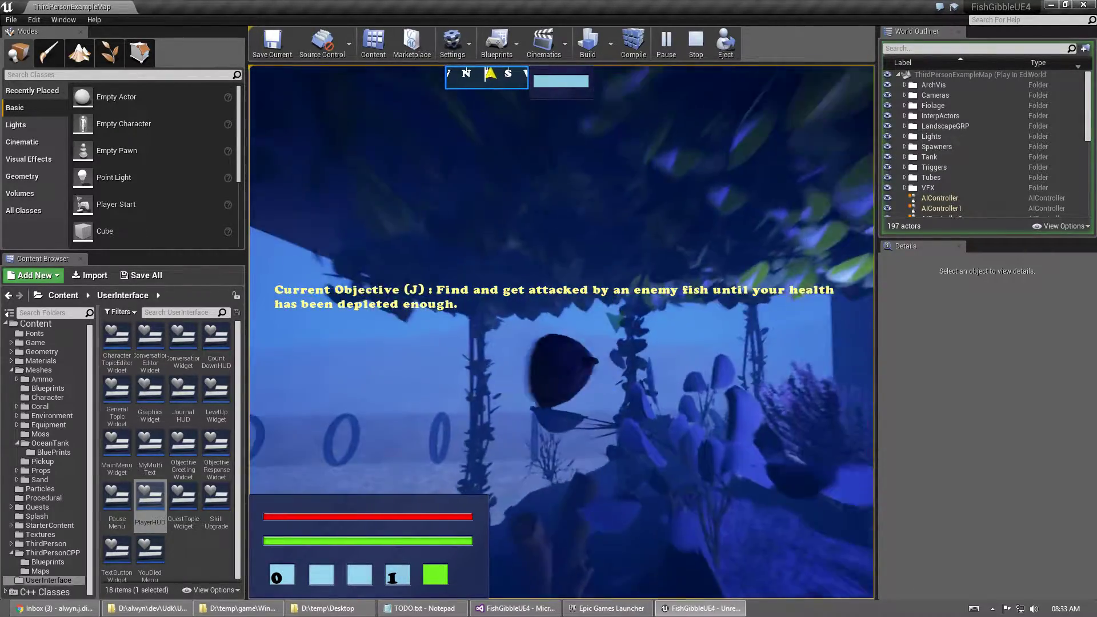
{"action": "key", "text": "w"}
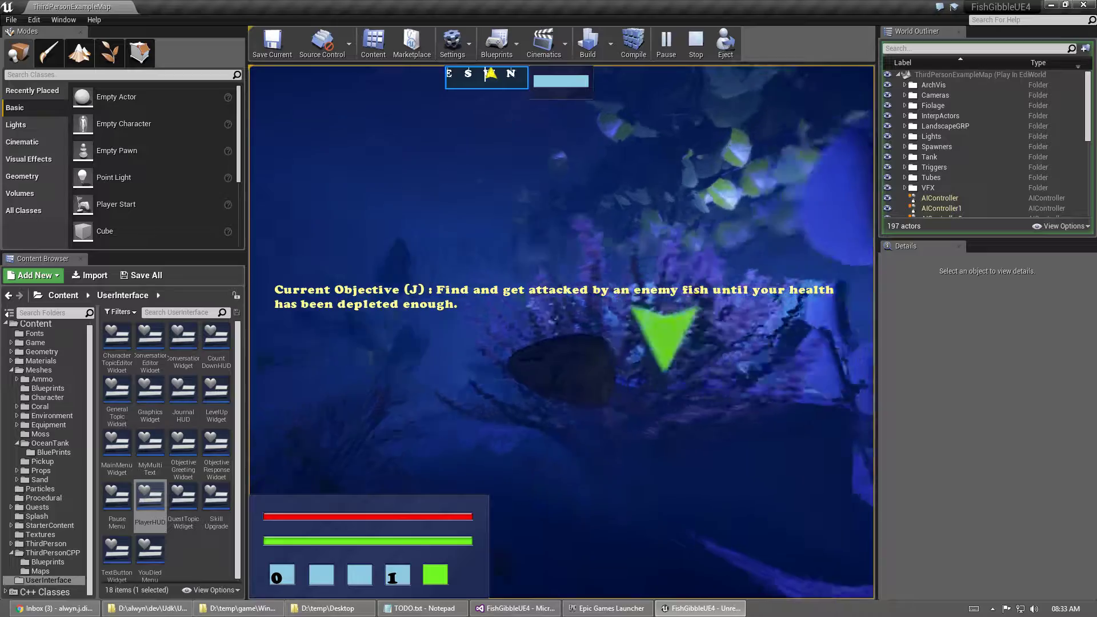
{"action": "key", "text": "w"}
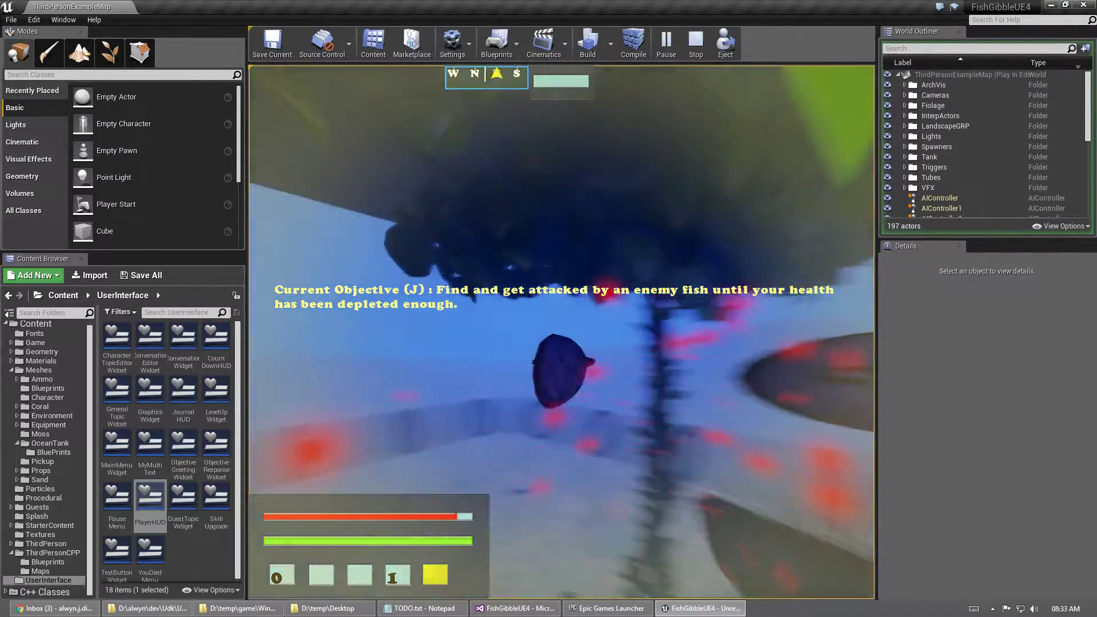
{"action": "key", "text": "Escape"}
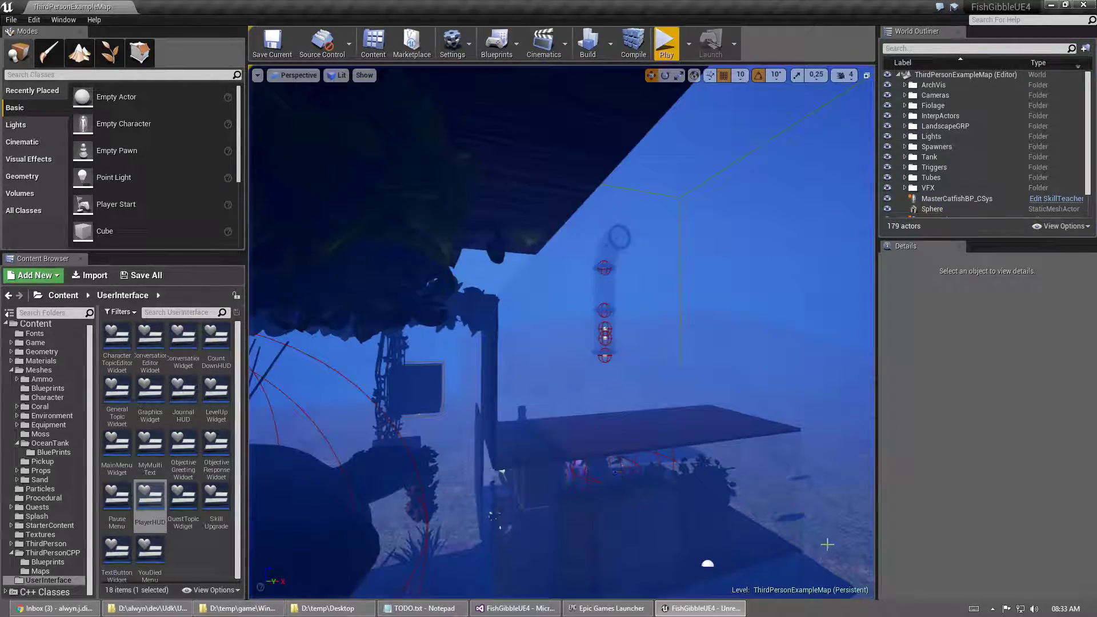
Reopen the PlayerHUD widget, select AlertOverlay, and open its UI_ScreenFill image texture in a maximized editor
{"action": "double_click", "coordinate": [150, 498]}
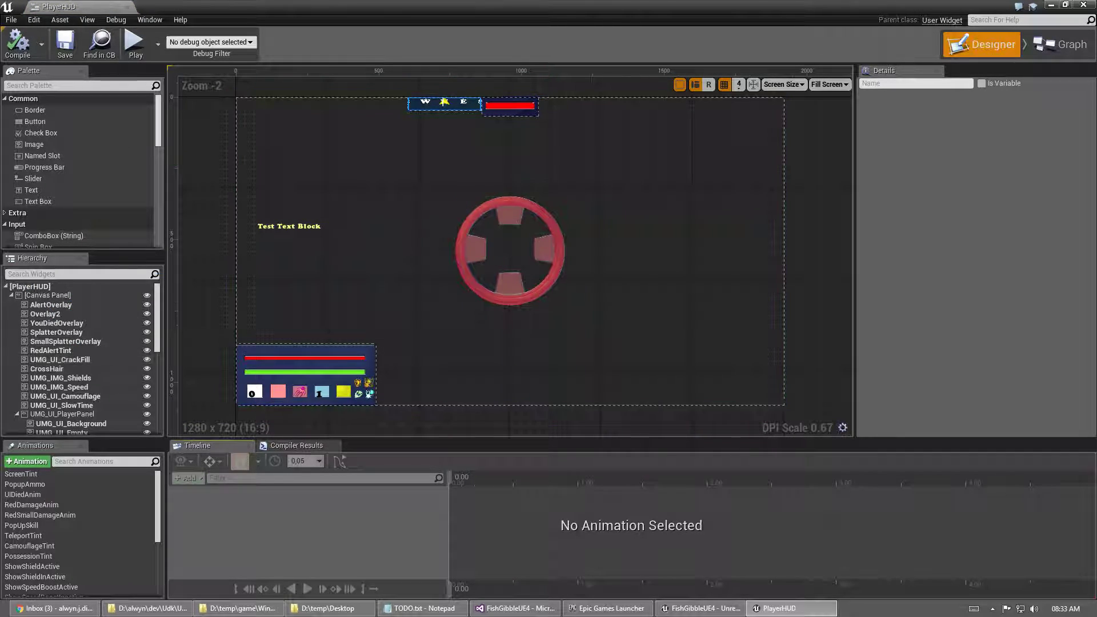
{"action": "left_click", "coordinate": [77, 304]}
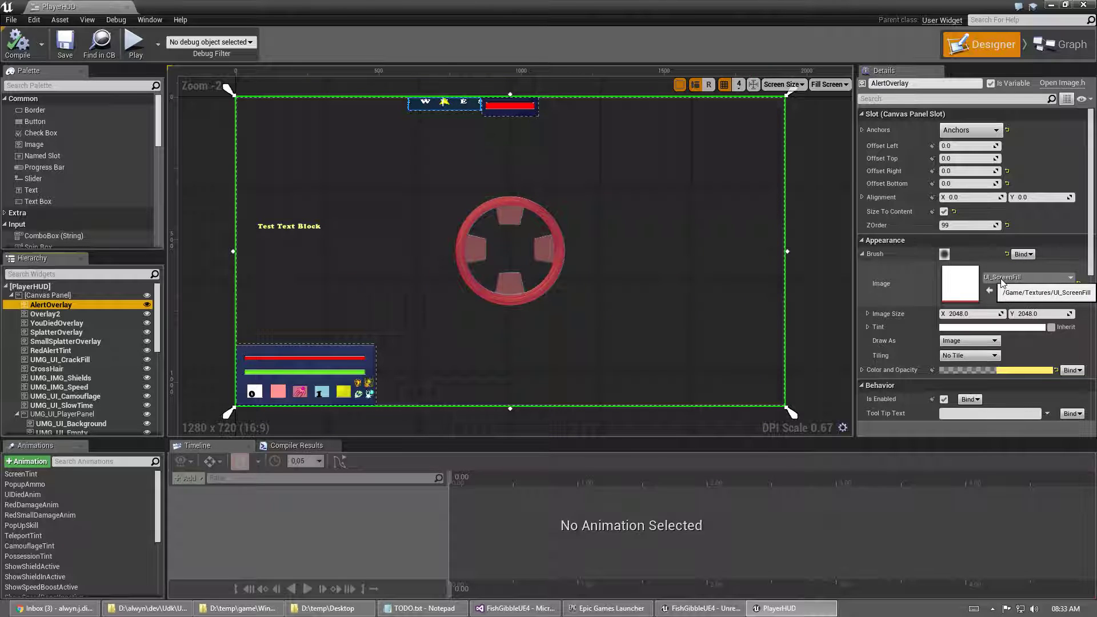
{"action": "left_click", "coordinate": [1066, 6]}
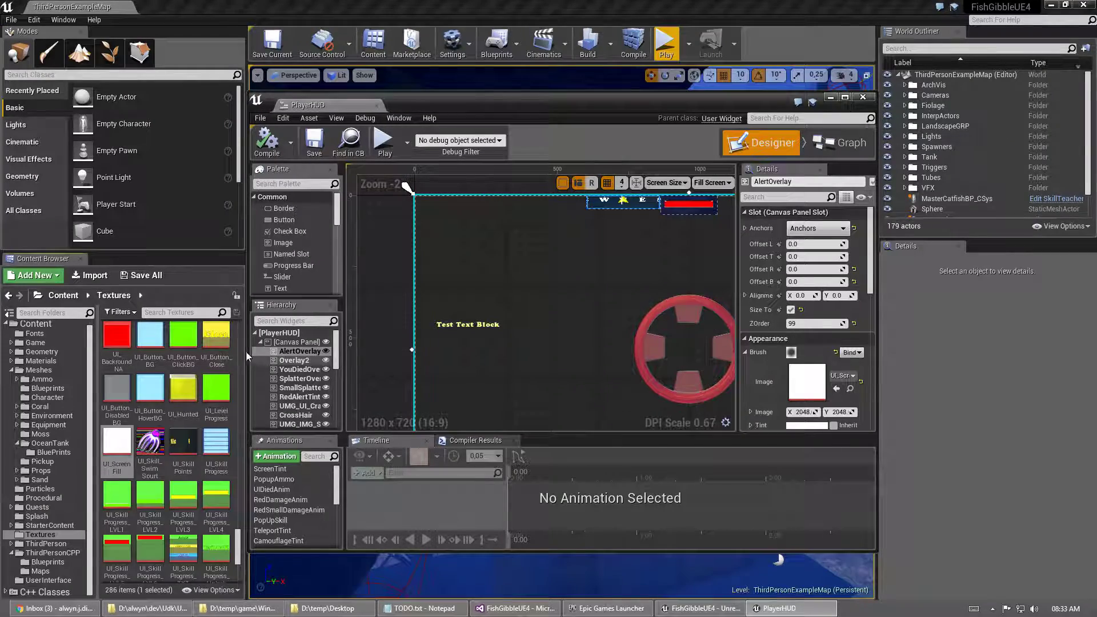
{"action": "double_click", "coordinate": [117, 442]}
{"action": "left_click", "coordinate": [845, 97]}
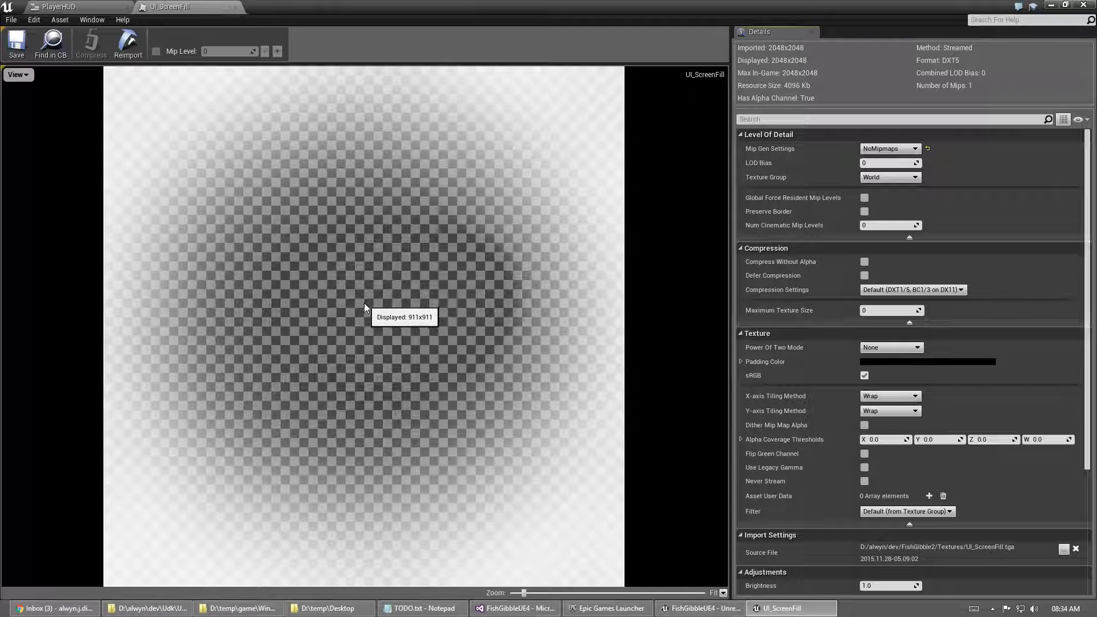
Return to PlayerHUD, show the ScreenTint animation and preview AlertOverlay's Opacity track at the key at 0.50
{"action": "left_click", "coordinate": [79, 7]}
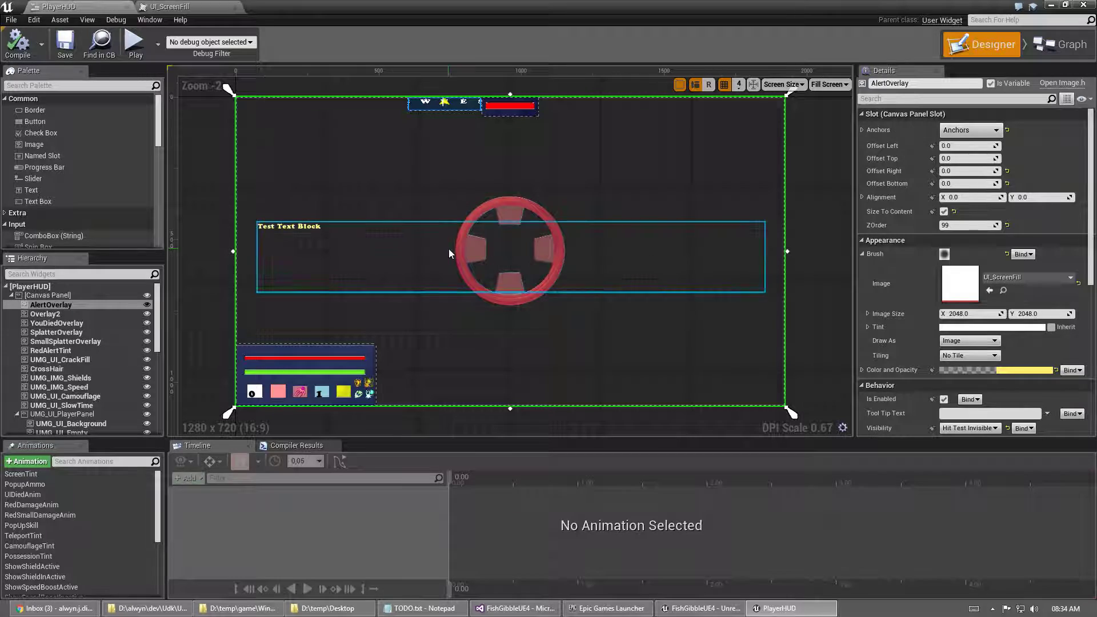
{"action": "left_click", "coordinate": [47, 474]}
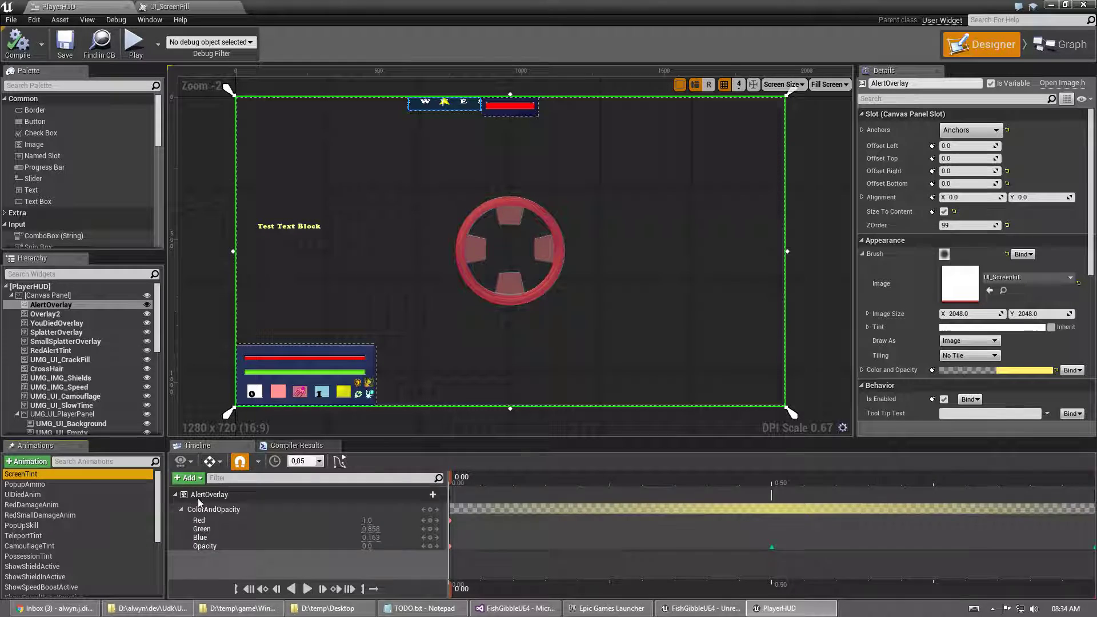
{"action": "left_click", "coordinate": [451, 481]}
{"action": "left_click_drag", "start_coordinate": [495, 483], "coordinate": [403, 563]}
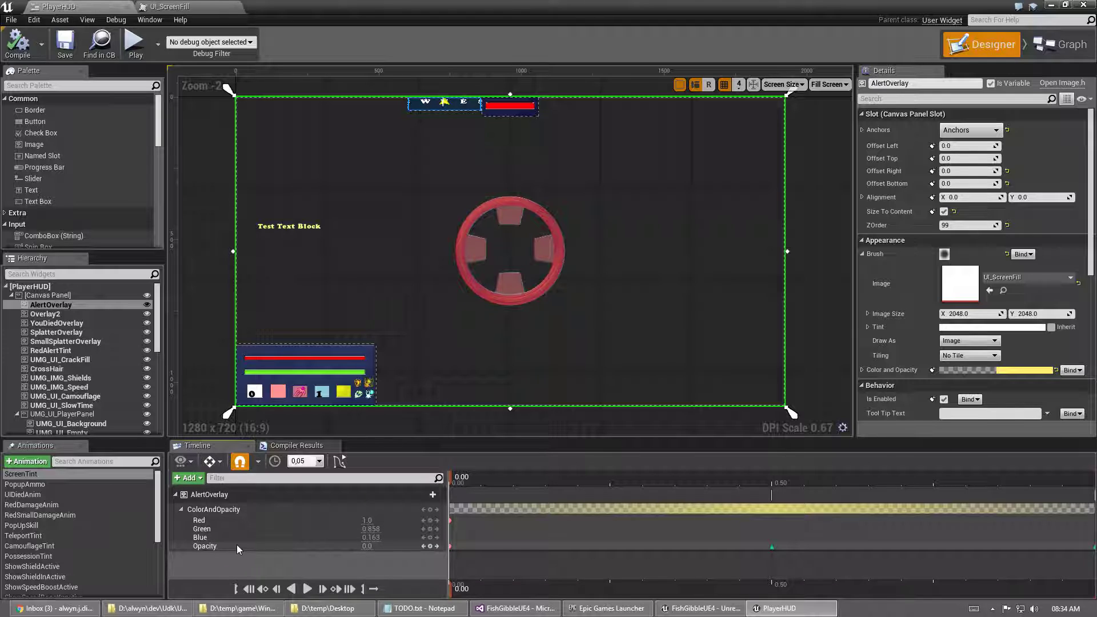
{"action": "left_click", "coordinate": [217, 546]}
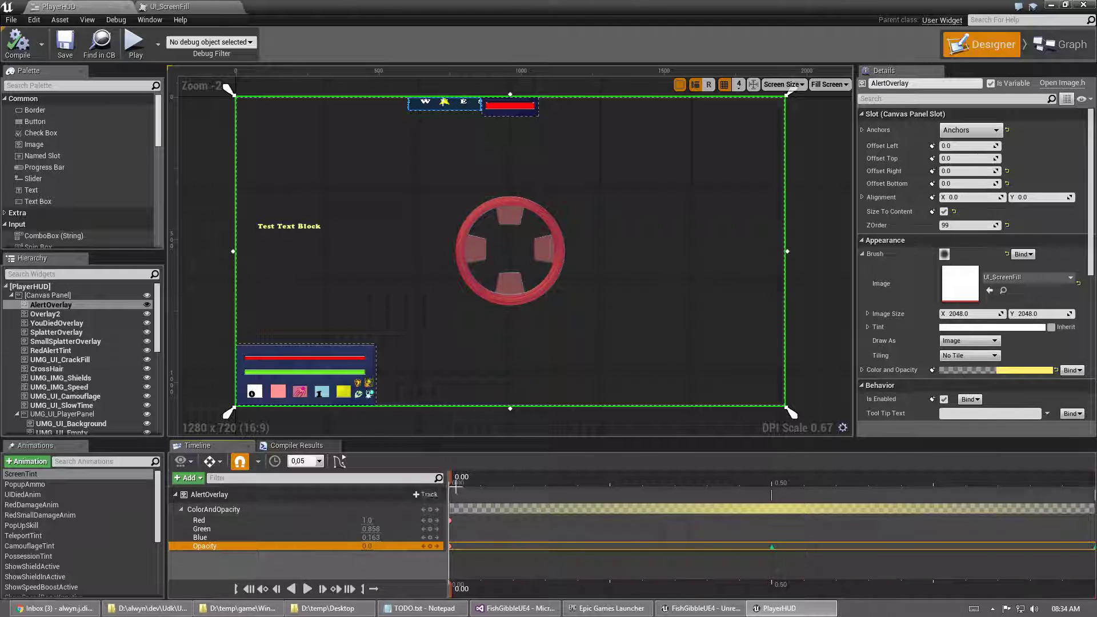
{"action": "mouse_move", "coordinate": [452, 479]}
{"action": "left_mouse_down"}
{"action": "mouse_move", "coordinate": [940, 475]}
{"action": "mouse_move", "coordinate": [451, 477]}
{"action": "left_mouse_up"}
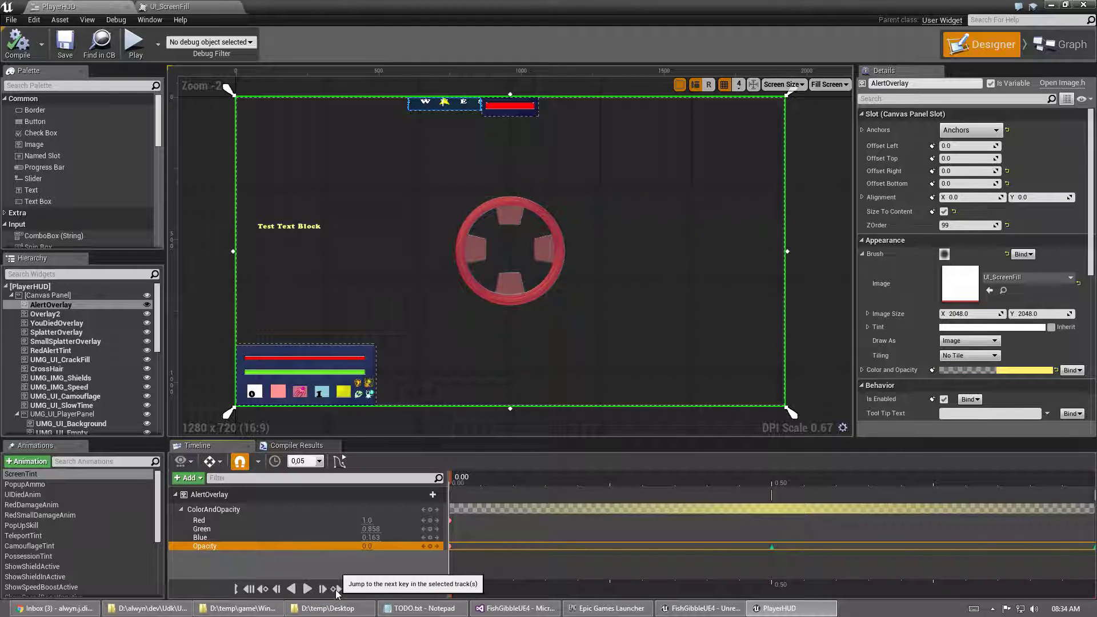
{"action": "left_click", "coordinate": [335, 589]}
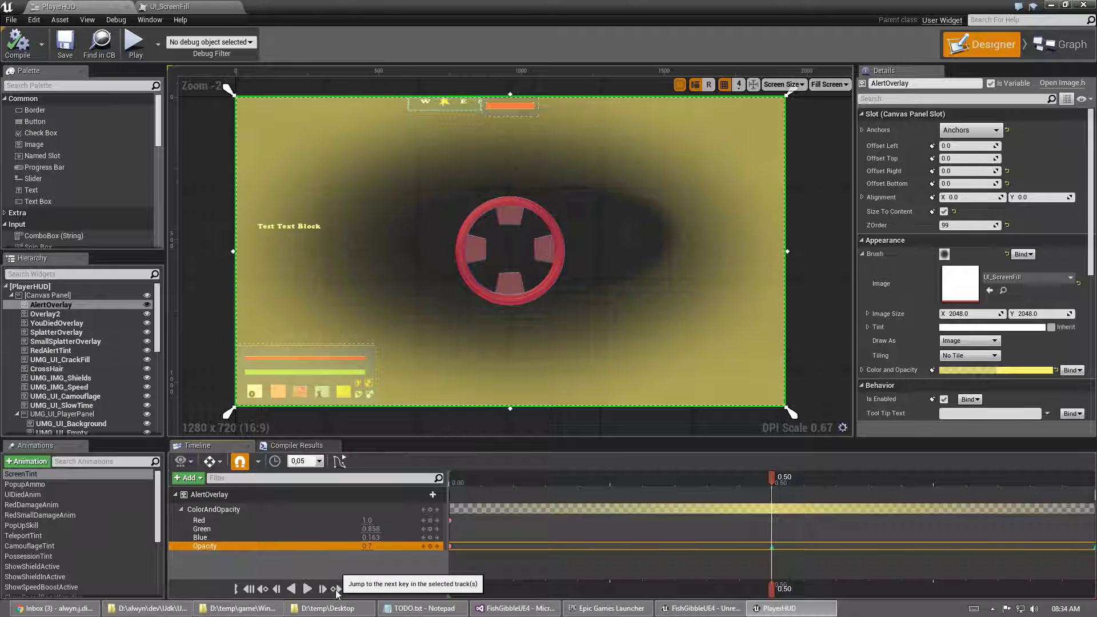
Preview the ScreenTint Opacity track at its 1.00 key, return to the 0.00 key and look through the widget hierarchy
{"action": "left_click", "coordinate": [336, 589]}
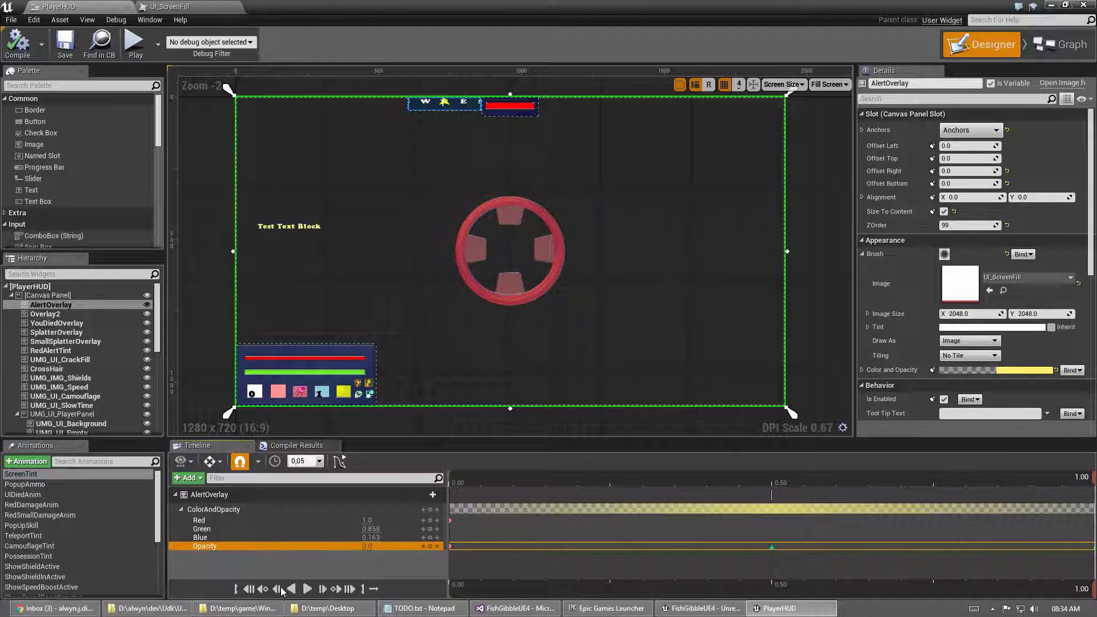
{"action": "left_click", "coordinate": [263, 589]}
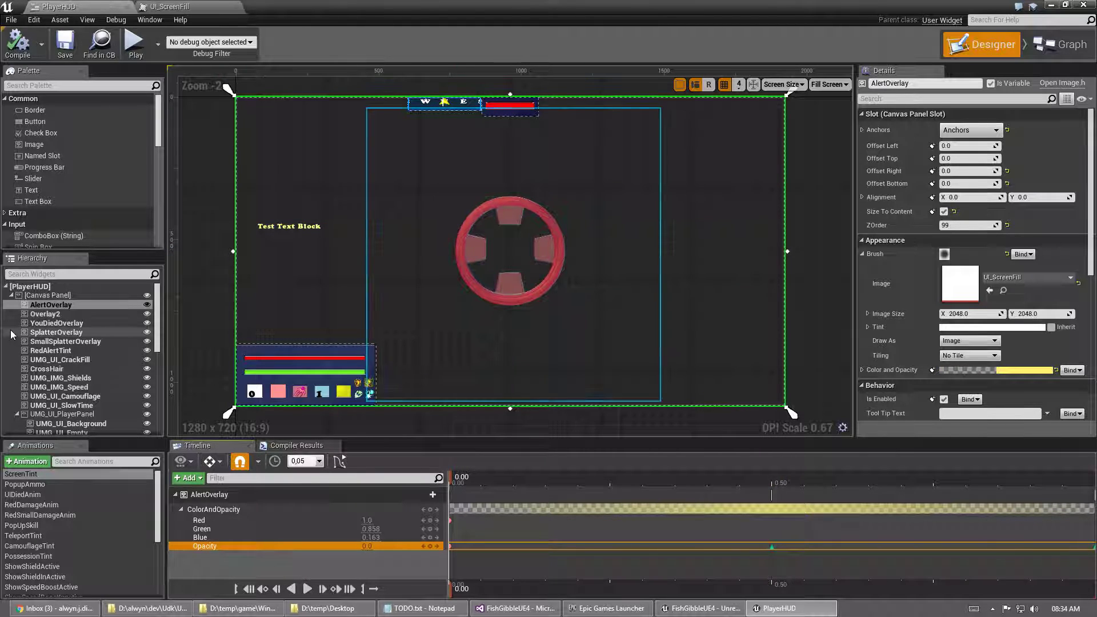
{"action": "scroll", "coordinate": [127, 352], "scroll_direction": "down", "scroll_amount": 2}
{"action": "scroll", "coordinate": [114, 360], "scroll_direction": "down", "scroll_amount": 5}
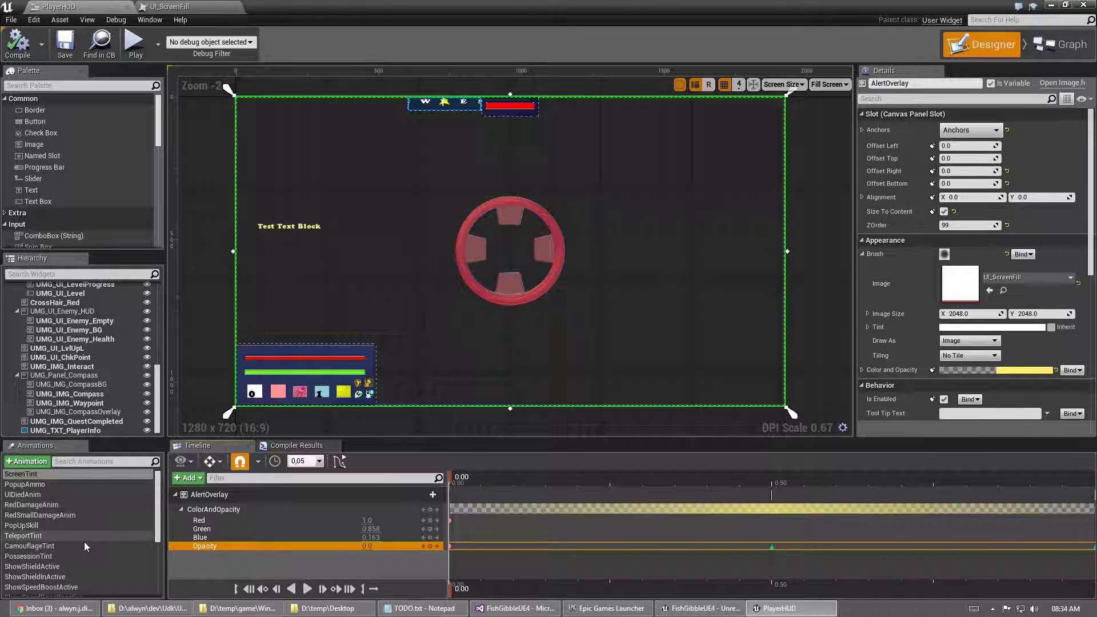
Show the ShowLevelUp animation and scrub its timeline from the start to 1.70
{"action": "scroll", "coordinate": [70, 540], "scroll_direction": "down", "scroll_amount": 3}
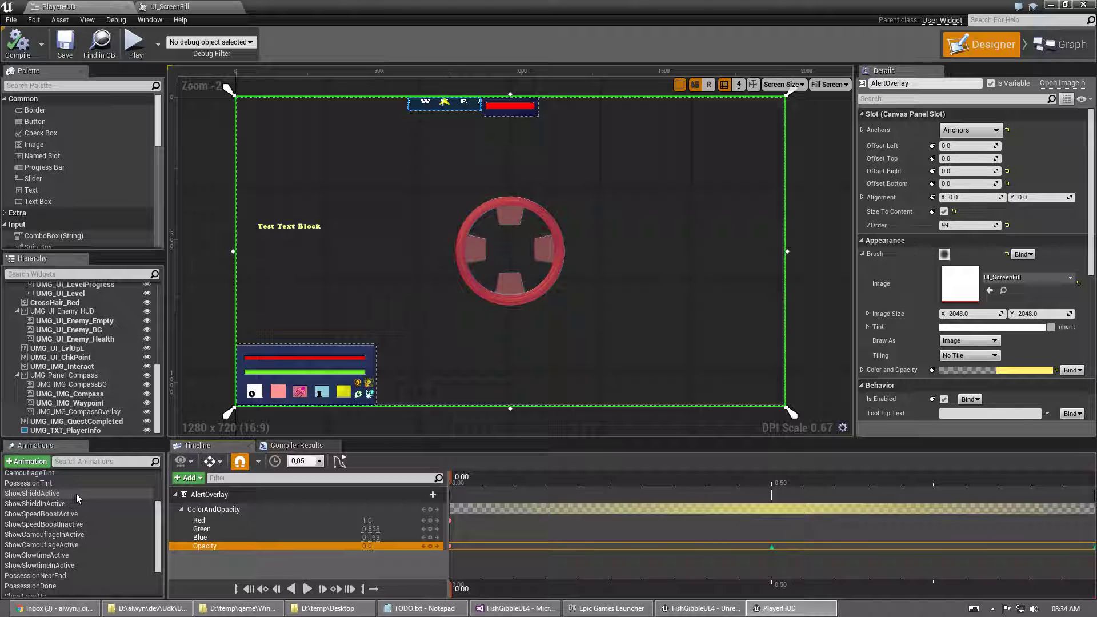
{"action": "scroll", "coordinate": [84, 543], "scroll_direction": "down", "scroll_amount": 2}
{"action": "left_click", "coordinate": [84, 541]}
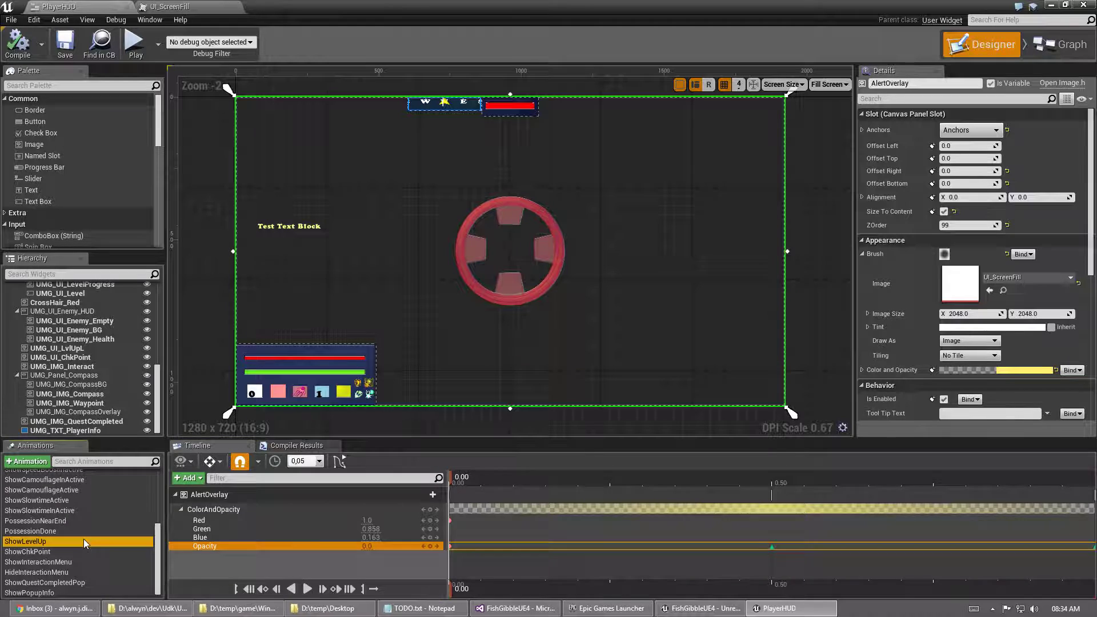
{"action": "left_click_drag", "start_coordinate": [455, 478], "coordinate": [960, 477]}
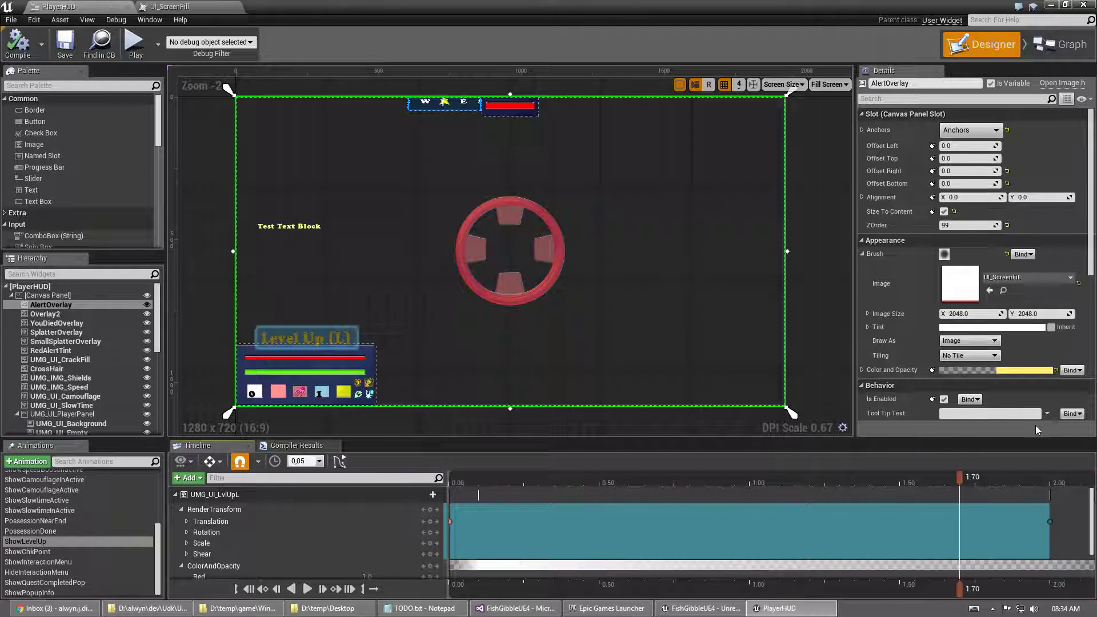
Show the ShowQuestCompletedPop animation and its UMG_IMG_QuestCompleted tracks at 0.00
{"action": "left_click", "coordinate": [63, 583]}
{"action": "mouse_move", "coordinate": [454, 480]}
{"action": "left_mouse_down"}
{"action": "mouse_move", "coordinate": [1080, 479]}
{"action": "mouse_move", "coordinate": [457, 479]}
{"action": "left_mouse_up"}
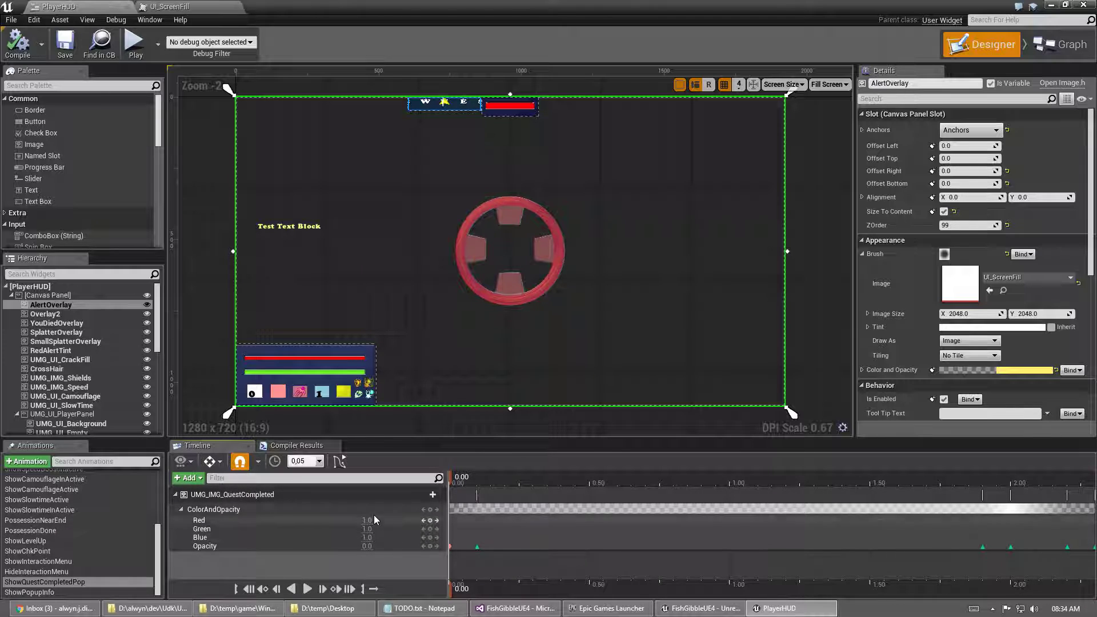
{"action": "scroll", "coordinate": [84, 523], "scroll_direction": "up", "scroll_amount": 5}
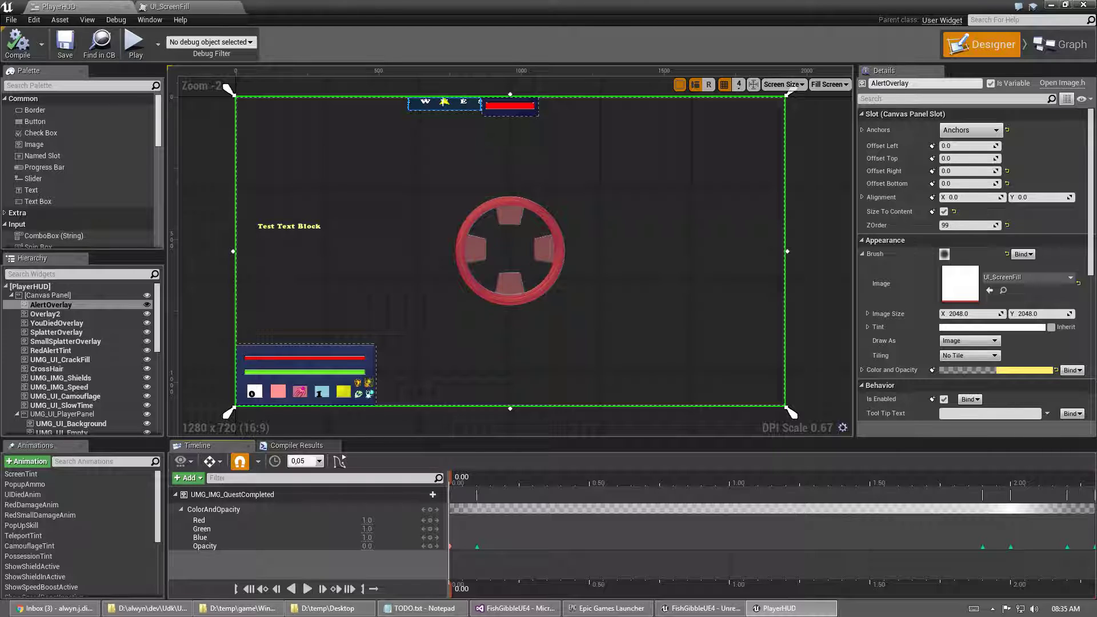
Look through the PlayerHUD widget hierarchy down to the enemy HUD widgets and show the ScreenTint animation again
{"action": "key", "text": "alt+Tab"}
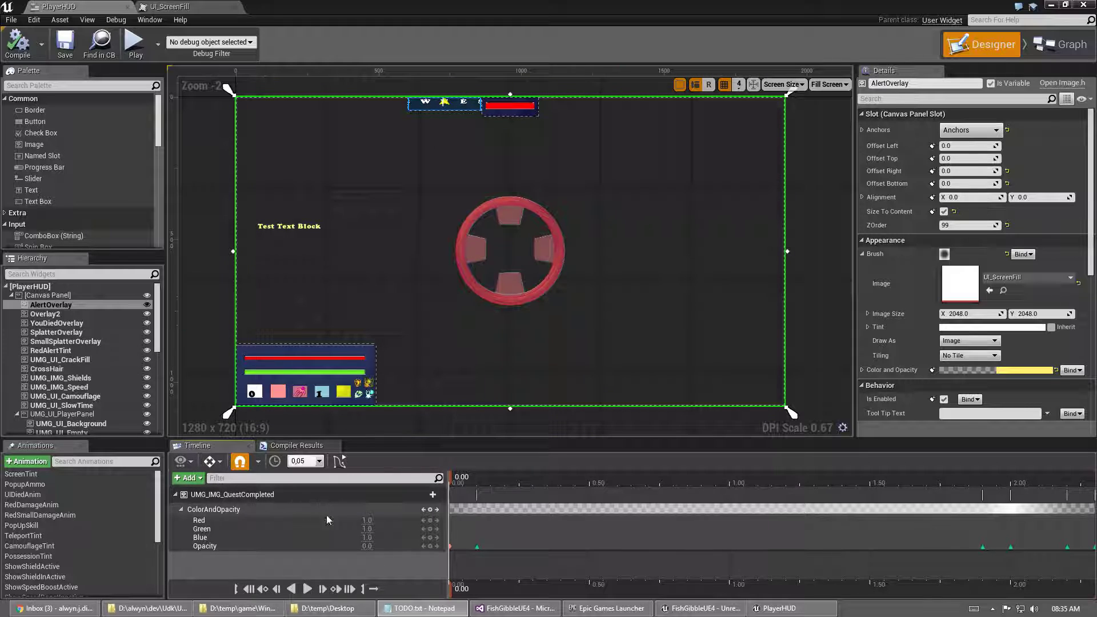
{"action": "key", "text": "alt+Tab"}
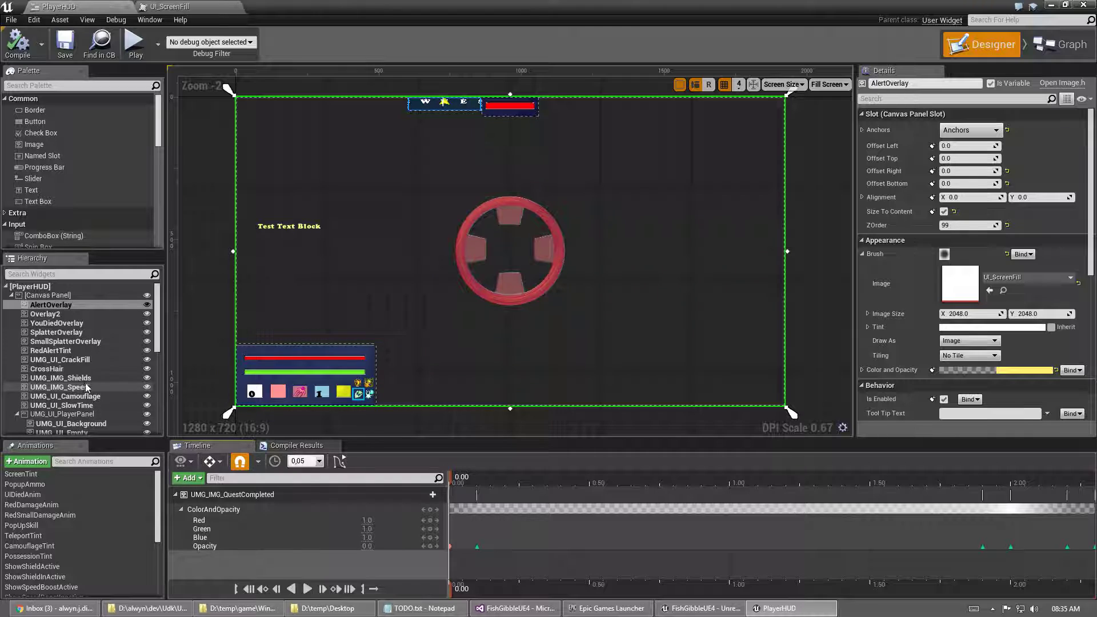
{"action": "scroll", "coordinate": [105, 337], "scroll_direction": "down", "scroll_amount": 2}
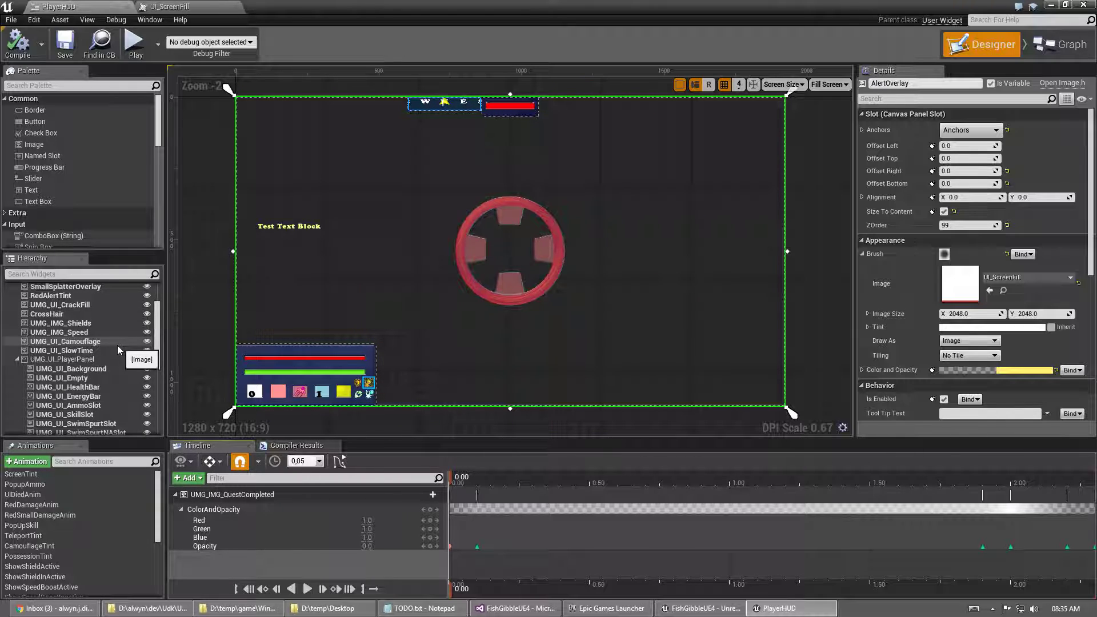
{"action": "scroll", "coordinate": [106, 349], "scroll_direction": "down", "scroll_amount": 3}
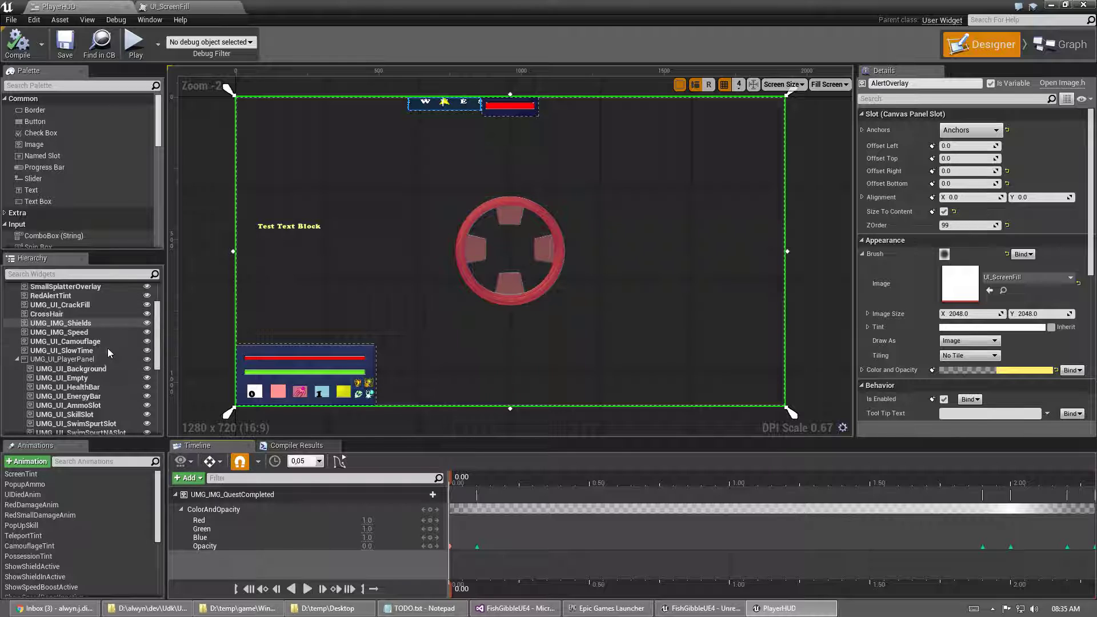
{"action": "scroll", "coordinate": [97, 357], "scroll_direction": "down", "scroll_amount": 2}
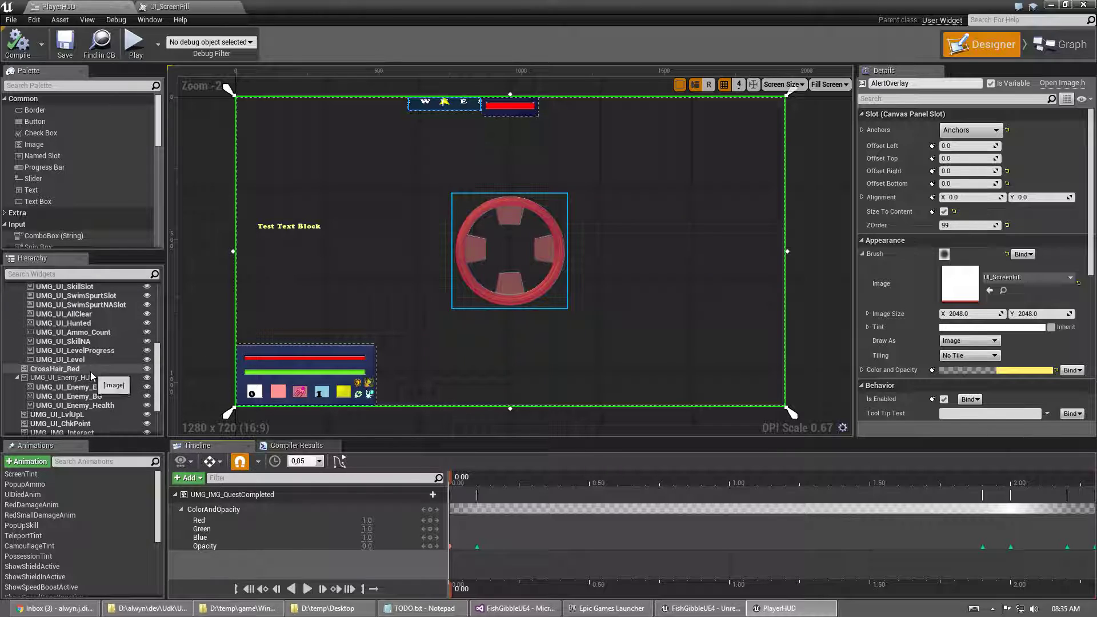
{"action": "scroll", "coordinate": [98, 372], "scroll_direction": "down", "scroll_amount": 3}
{"action": "scroll", "coordinate": [99, 369], "scroll_direction": "up", "scroll_amount": 3}
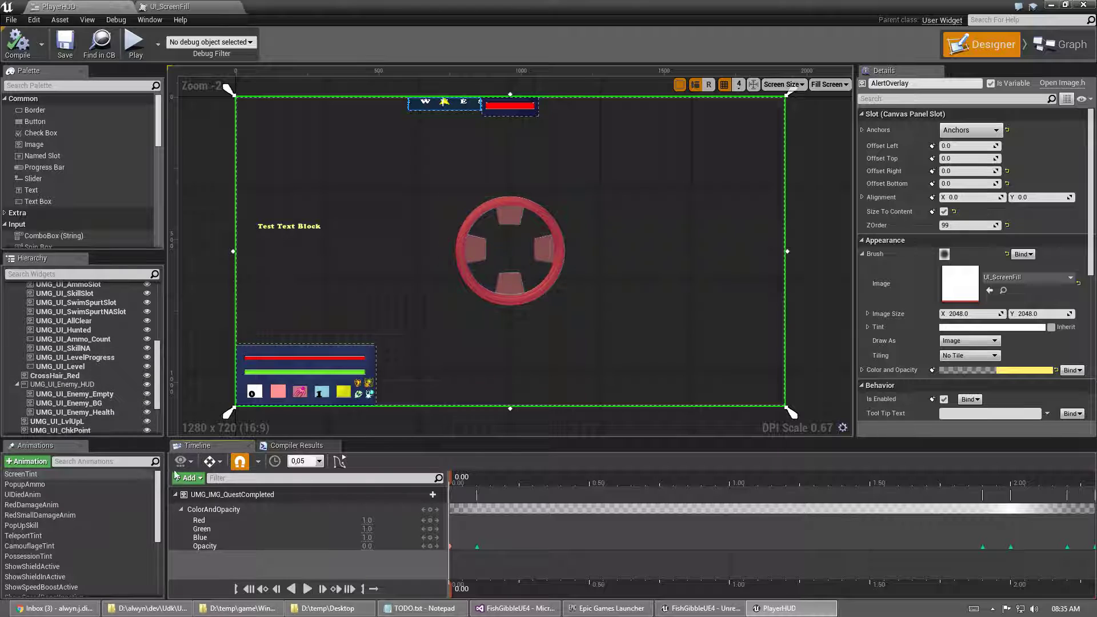
{"action": "left_click", "coordinate": [47, 475]}
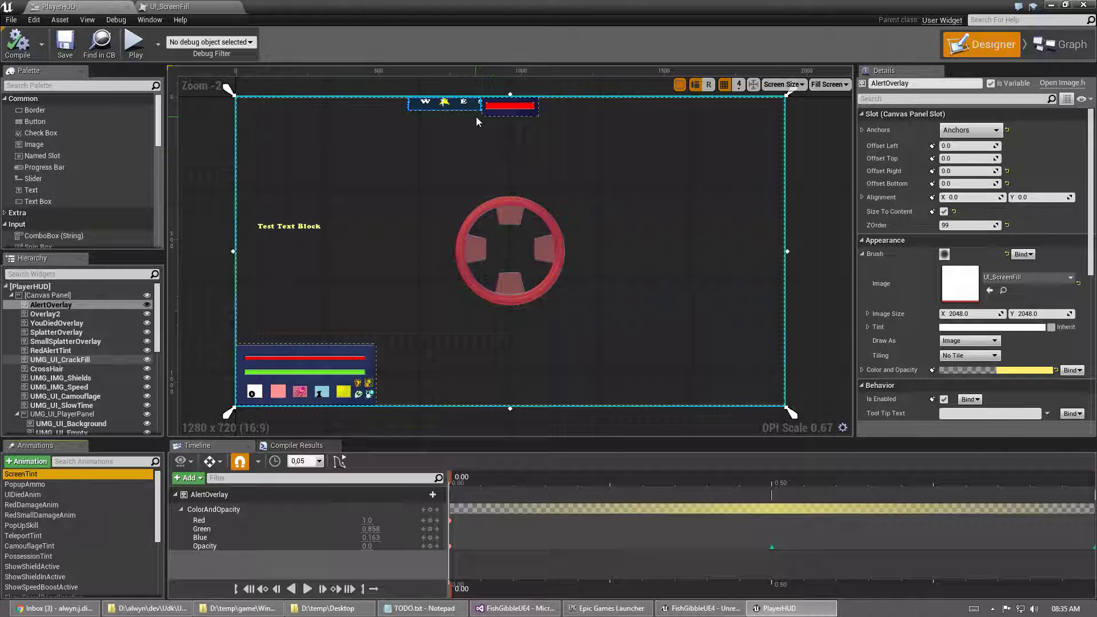
Open the ThirdPersonCharacter blueprint from the Blueprints folder under ThirdPersonCPP
{"action": "left_click", "coordinate": [1065, 6]}
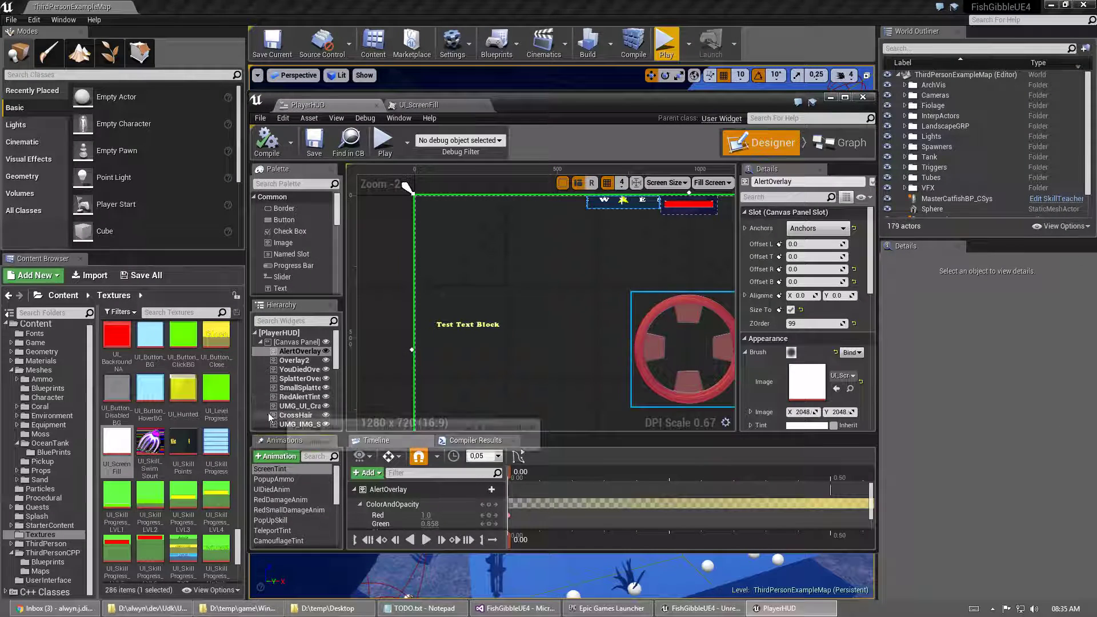
{"action": "left_click", "coordinate": [48, 562]}
{"action": "double_click", "coordinate": [116, 341]}
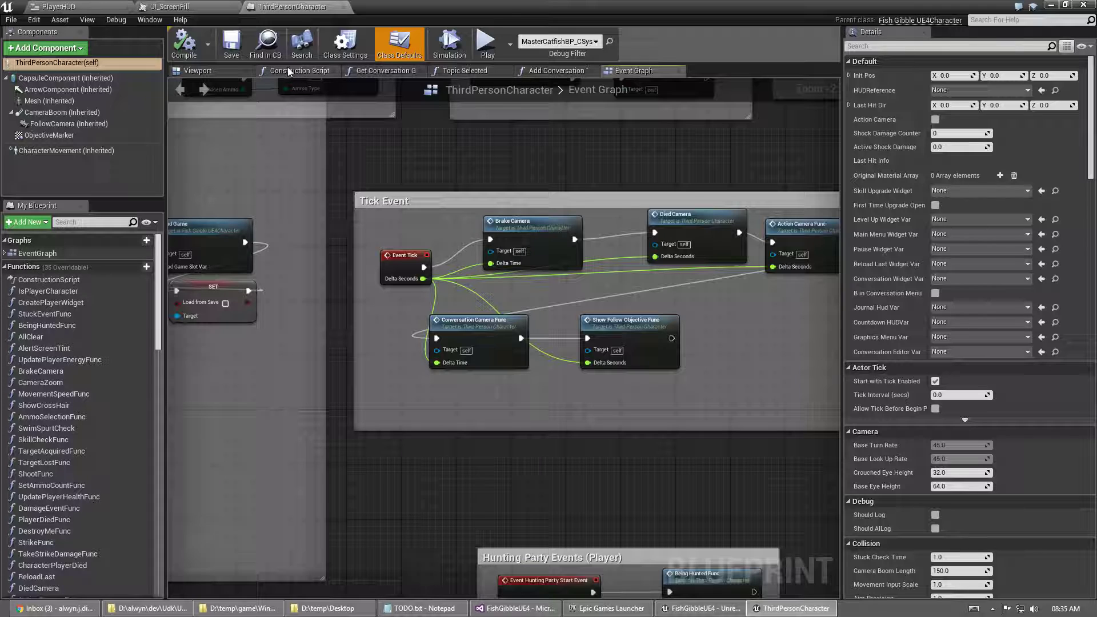
Jump to Event BeginPlay in the event graph and follow its node chain to the Create Player Widget call
{"action": "right_click_drag", "start_coordinate": [393, 159], "coordinate": [631, 283]}
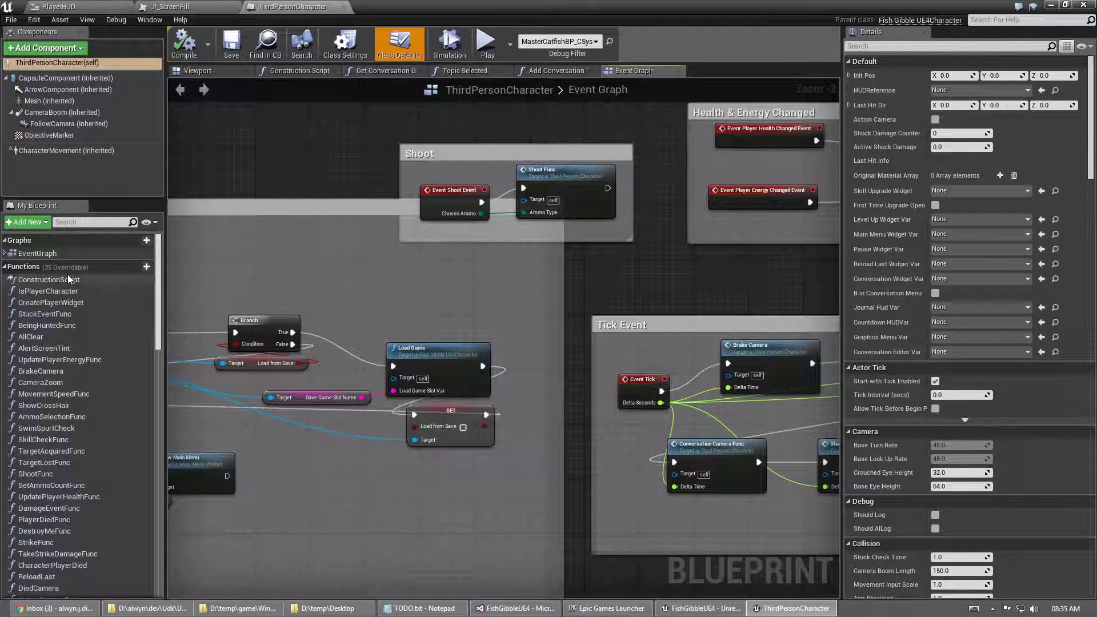
{"action": "left_click", "coordinate": [4, 253]}
{"action": "double_click", "coordinate": [35, 277]}
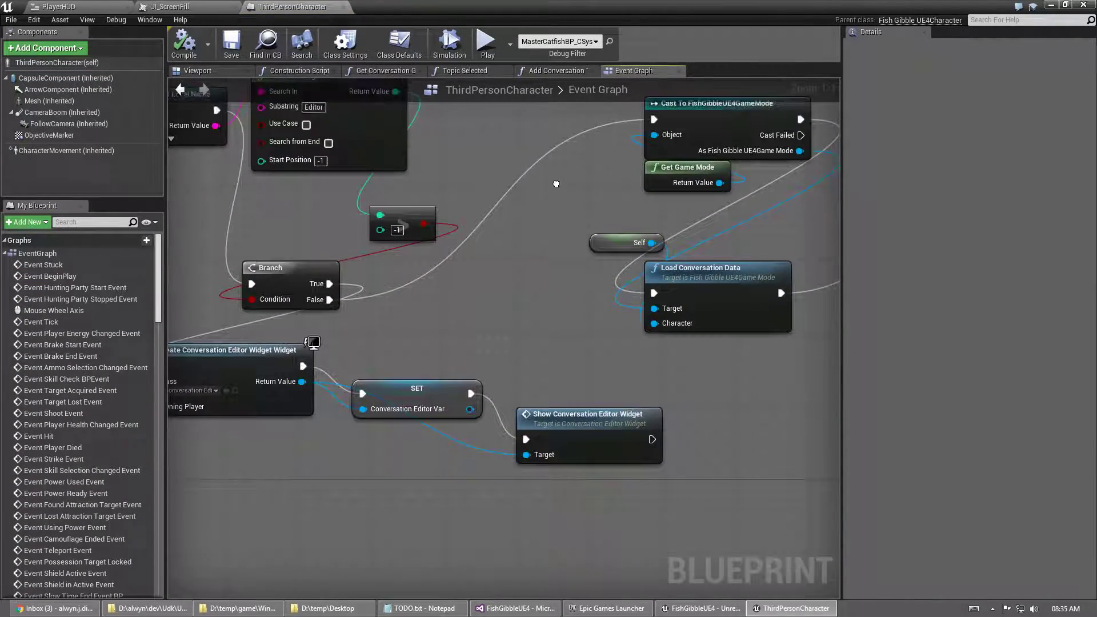
{"action": "right_click_drag", "start_coordinate": [481, 303], "coordinate": [618, 296]}
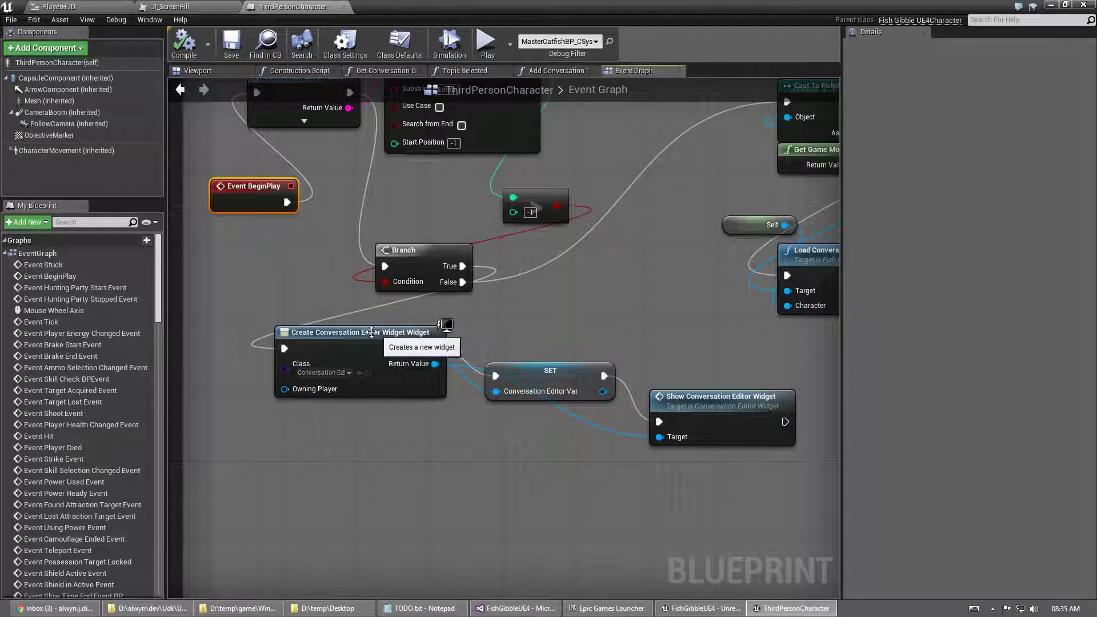
{"action": "right_click_drag", "start_coordinate": [817, 322], "coordinate": [482, 398]}
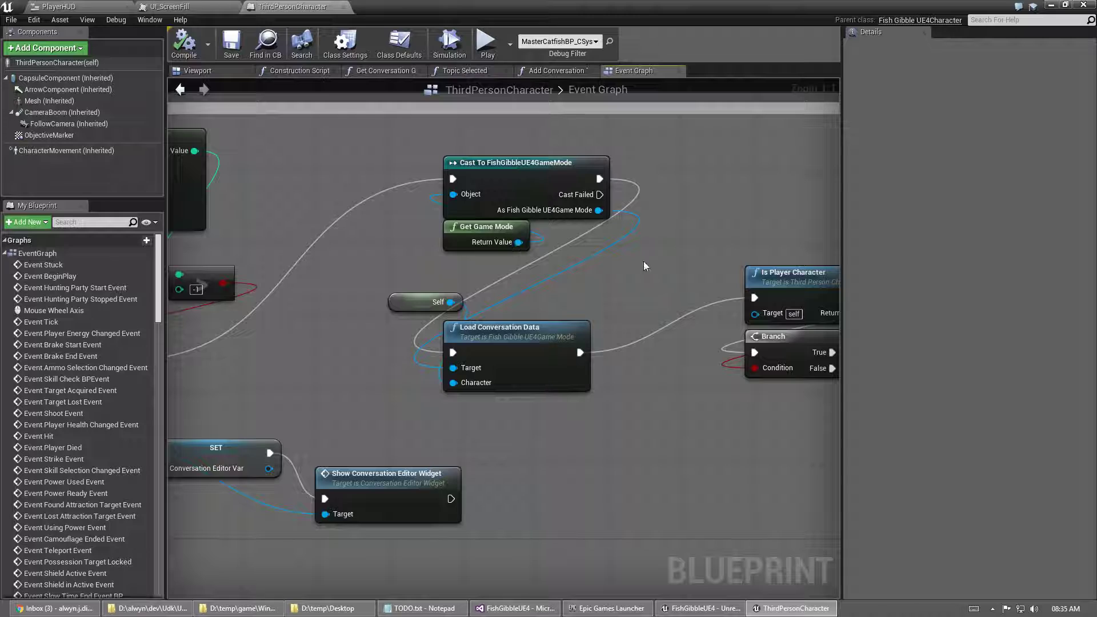
{"action": "right_click_drag", "start_coordinate": [644, 266], "coordinate": [332, 268]}
{"action": "right_click_drag", "start_coordinate": [664, 259], "coordinate": [305, 259]}
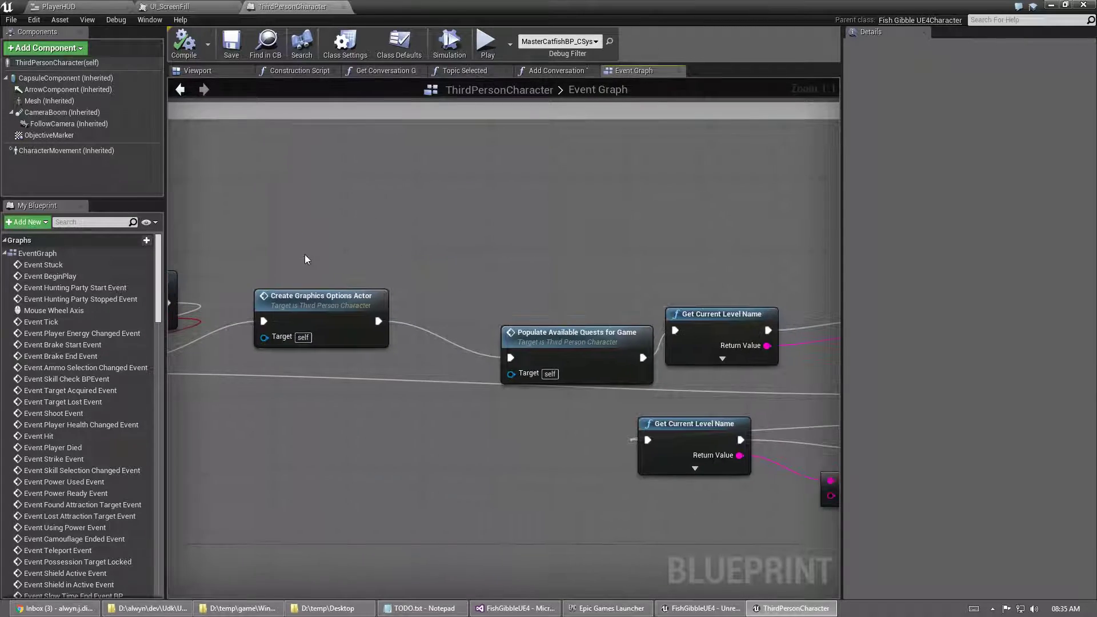
{"action": "right_click_drag", "start_coordinate": [582, 296], "coordinate": [332, 276]}
{"action": "right_click_drag", "start_coordinate": [586, 235], "coordinate": [250, 192]}
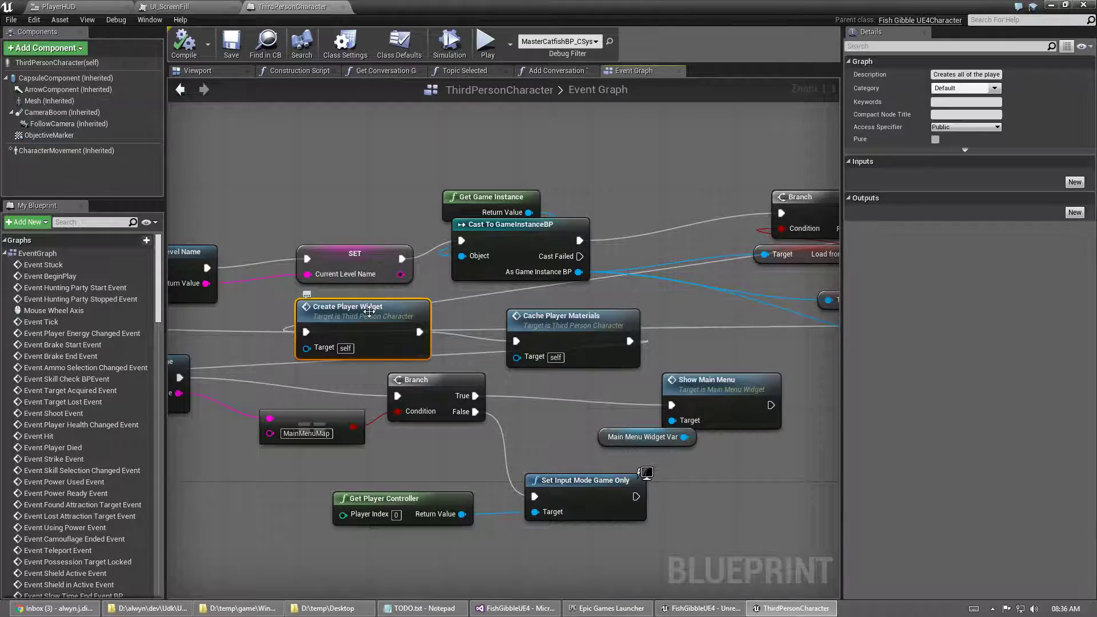
Open the Create Player Widget function, examine its Create PlayerHUD section and return to the PlayerHUD widget
{"action": "double_click", "coordinate": [369, 311]}
{"action": "scroll", "coordinate": [343, 436], "scroll_direction": "up", "scroll_amount": 2}
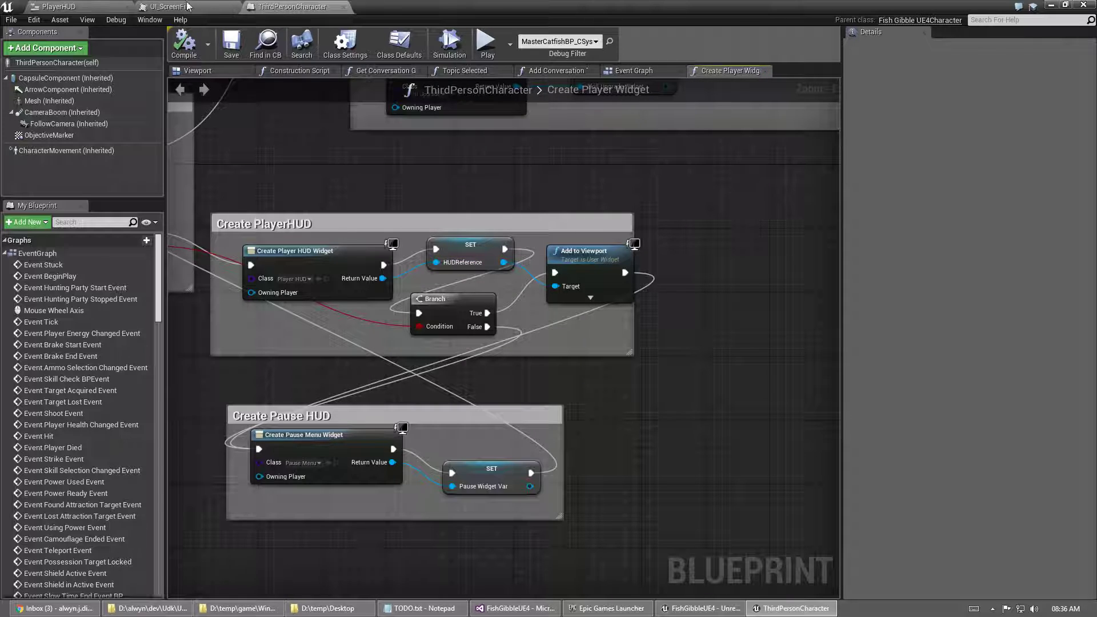
{"action": "left_click", "coordinate": [74, 5]}
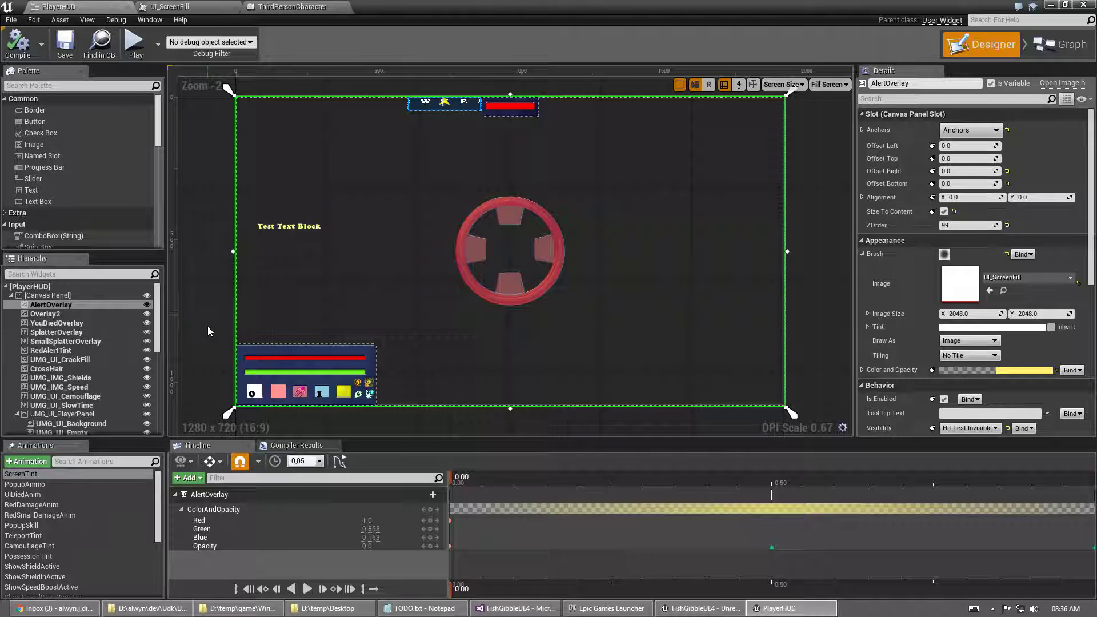
Switch to Visual Studio and step through the matches for "broadcast" in FishGibbleUE4Character.cpp
{"action": "left_click", "coordinate": [514, 608]}
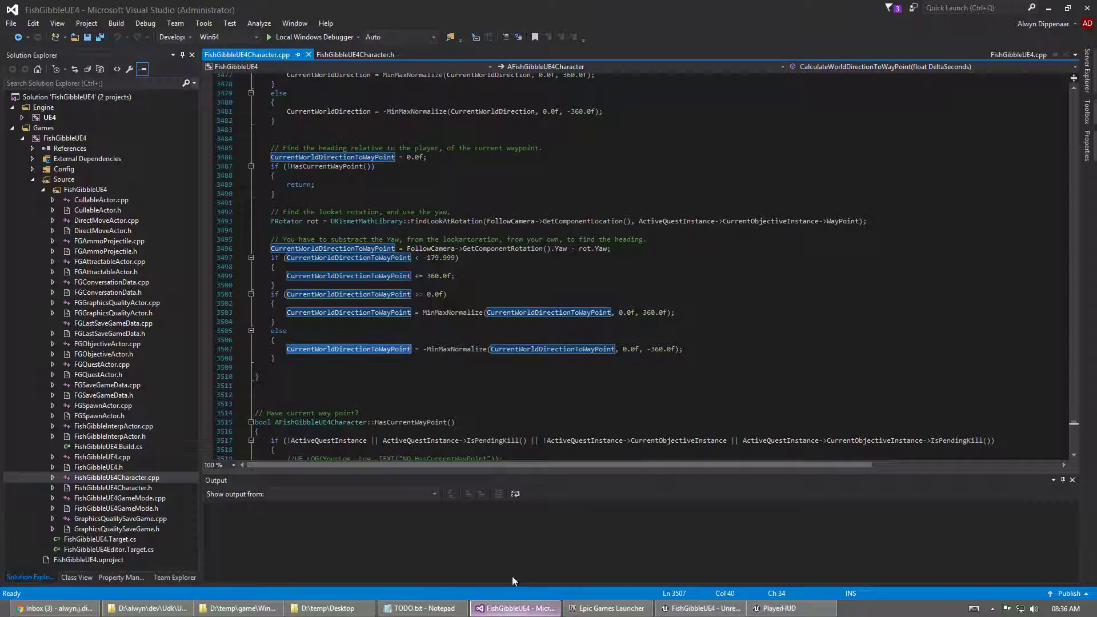
{"action": "key", "text": "ctrl+f"}
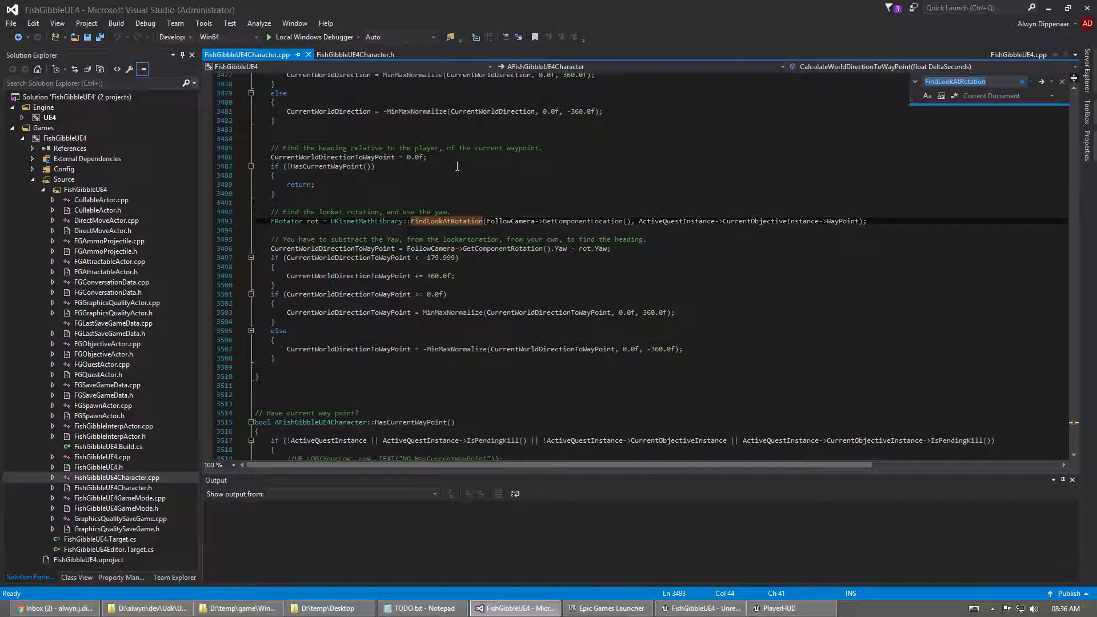
{"action": "type", "text": "broadcast"}
{"action": "key", "text": "Return"}
{"action": "key", "text": "Return"}
{"action": "key", "text": "Return"}
{"action": "key", "text": "Escape"}
Go to the definition of AIBroadcastPrey from its call in TakeDamage and examine the function body
{"action": "left_click", "coordinate": [350, 239]}
{"action": "left_click", "coordinate": [327, 269]}
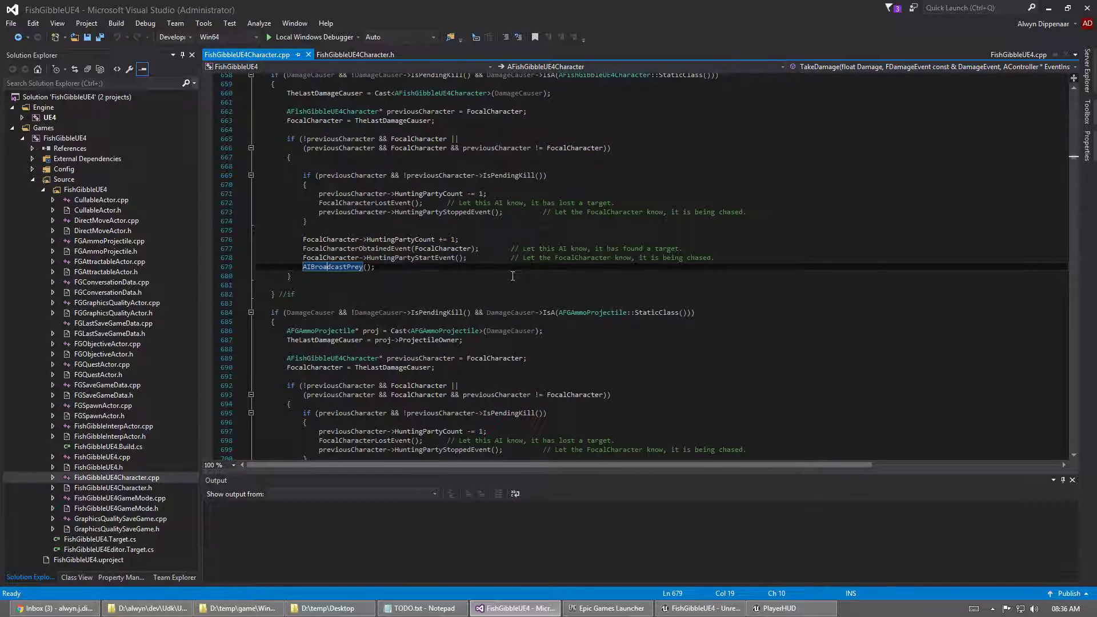
{"action": "key", "text": "F12"}
{"action": "scroll", "coordinate": [506, 262], "scroll_direction": "down", "scroll_amount": 5}
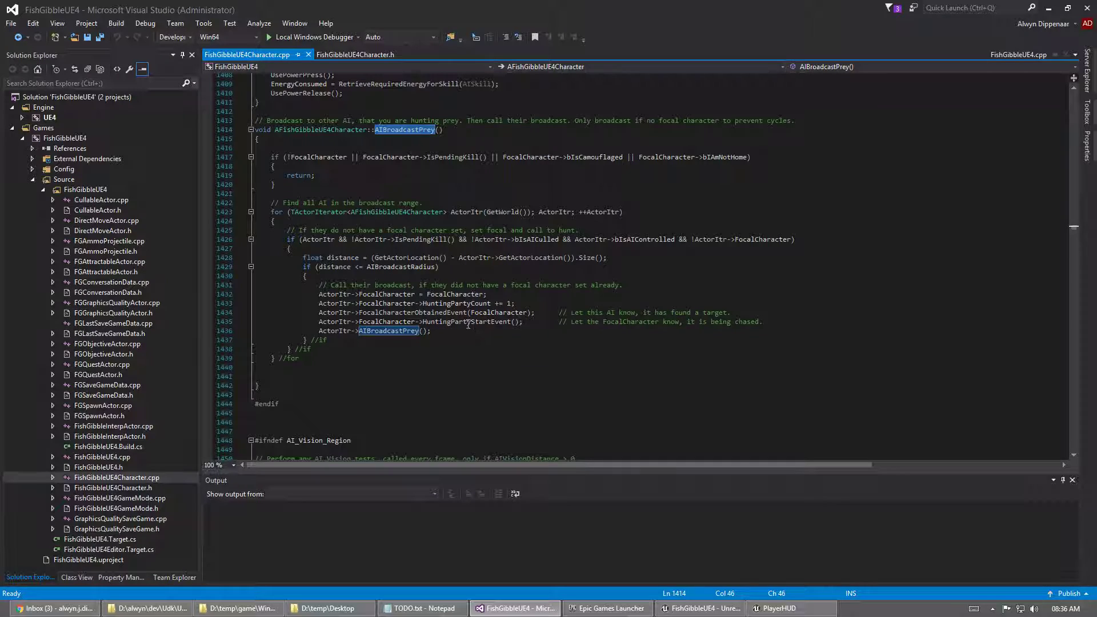
Point out the HuntingPartyStartEvent call made on the FocalCharacter inside AIBroadcastPrey
{"action": "left_click", "coordinate": [483, 295]}
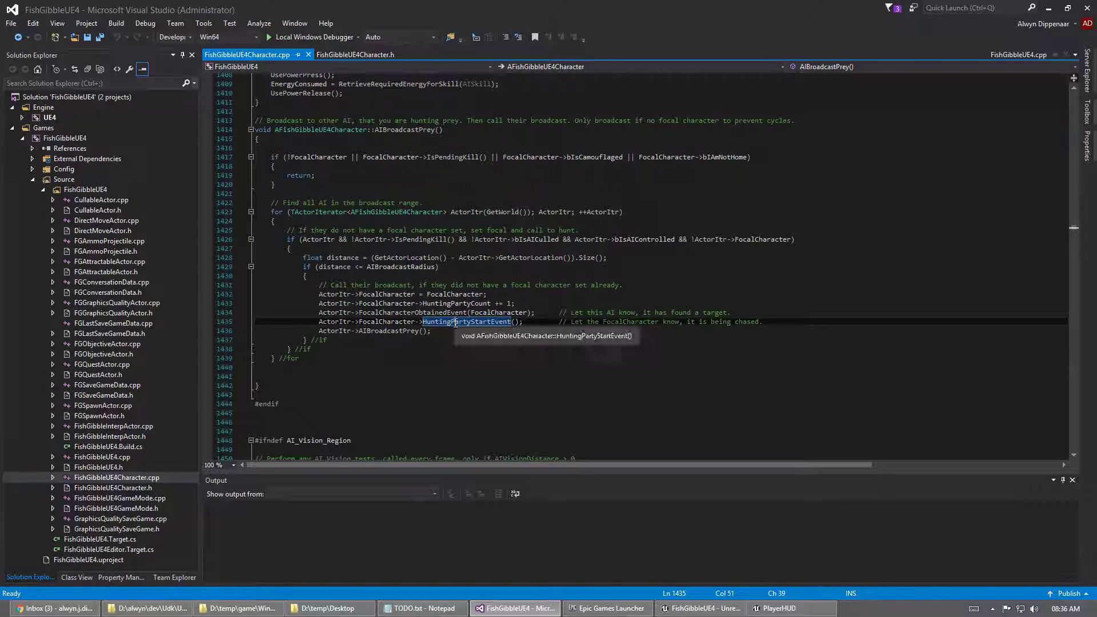
{"action": "double_click", "coordinate": [466, 321]}
{"action": "left_click", "coordinate": [471, 321]}
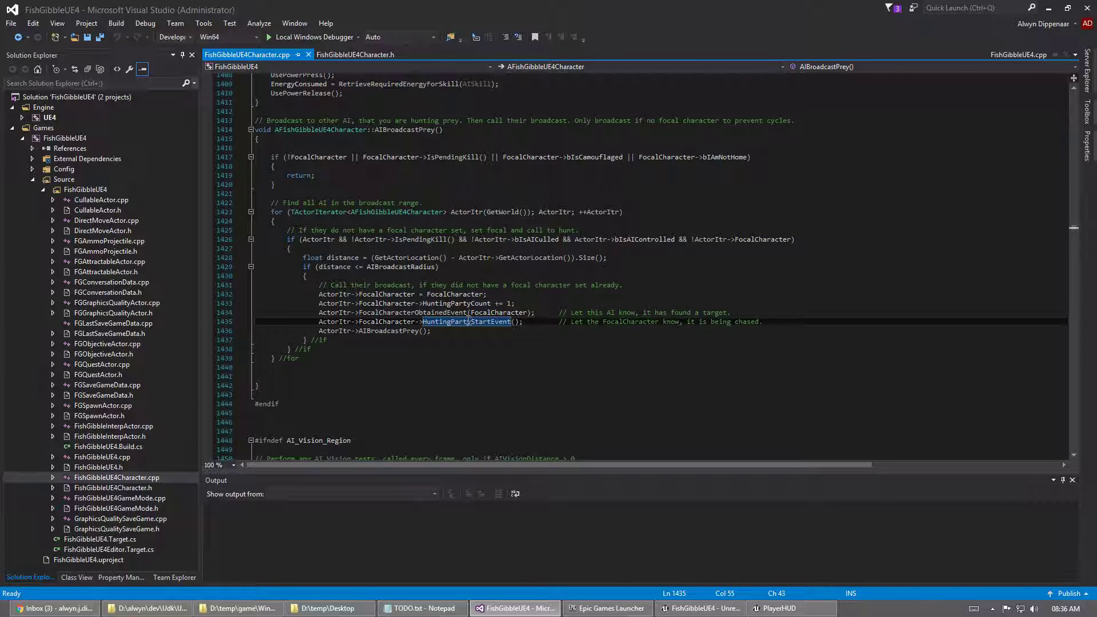
Switch back to Unreal Editor and jump to Event Hunting Party Start Event in the ThirdPersonCharacter blueprint
{"action": "key", "text": "alt+Tab"}
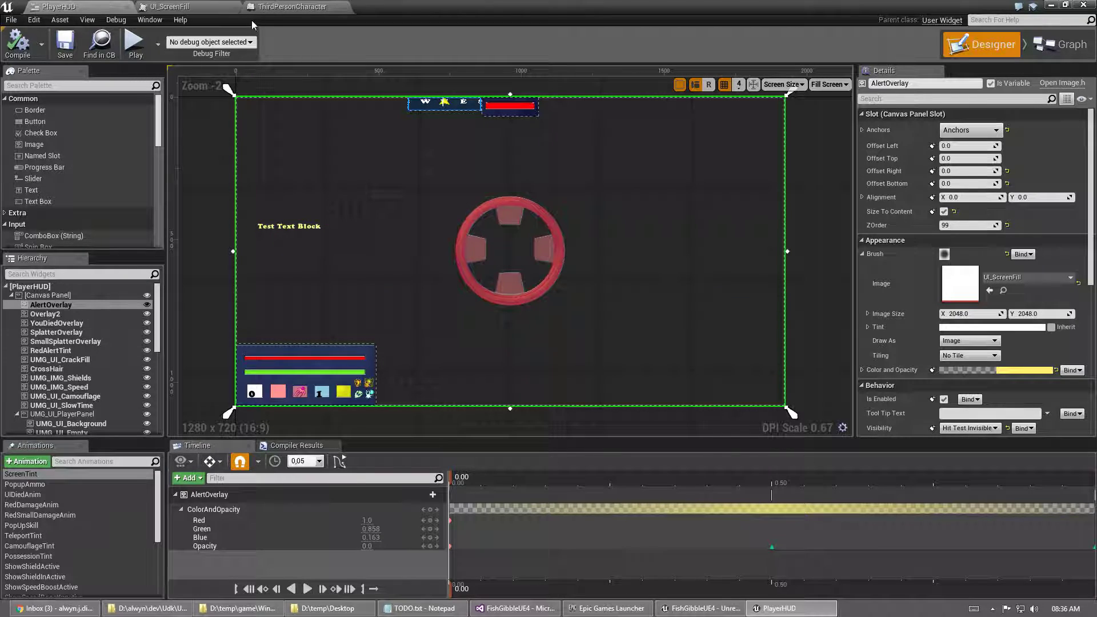
{"action": "left_click", "coordinate": [293, 7]}
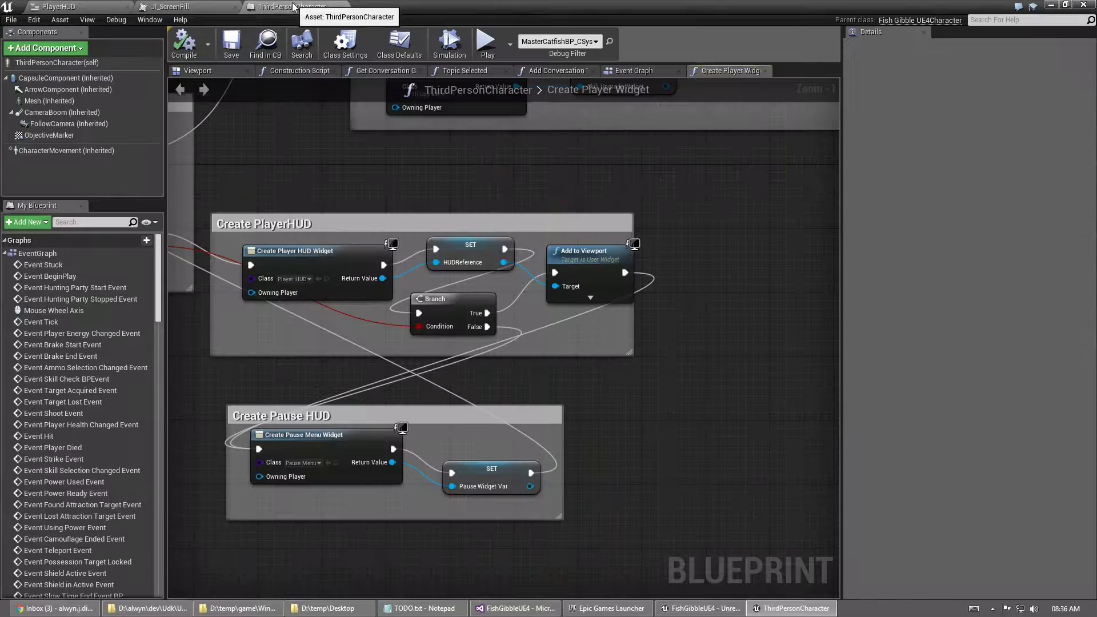
{"action": "double_click", "coordinate": [92, 288]}
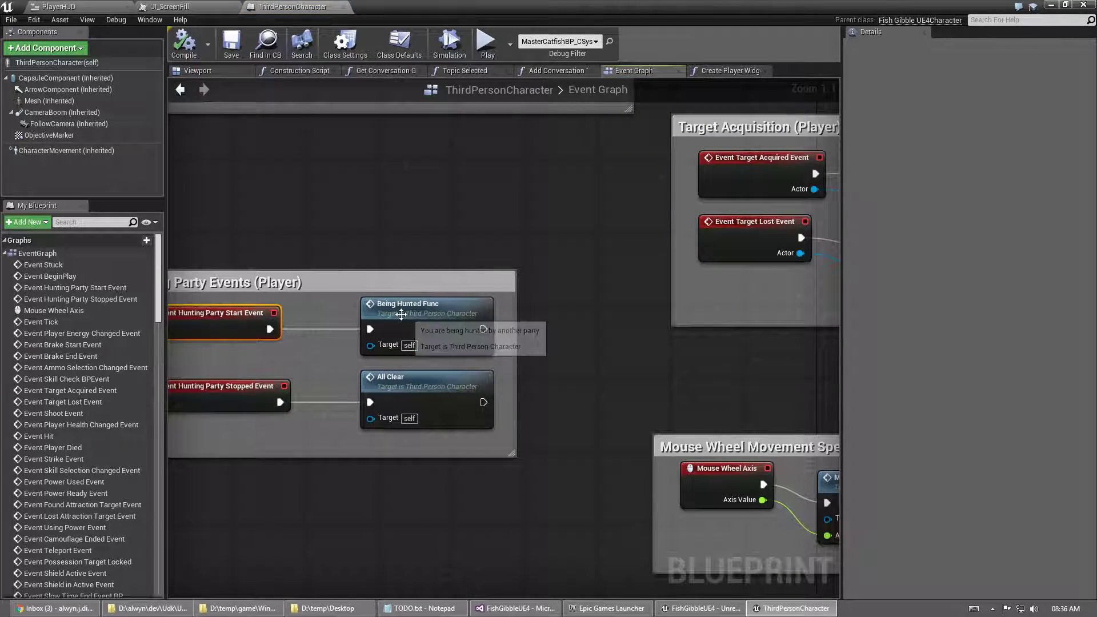
Open Being Hunted Func and follow its nodes to the Alert Screen Tint call and Show Screen Tint section
{"action": "double_click", "coordinate": [401, 314]}
{"action": "scroll", "coordinate": [421, 302], "scroll_direction": "up", "scroll_amount": 4}
{"action": "right_click_drag", "start_coordinate": [528, 340], "coordinate": [315, 202]}
{"action": "right_click_drag", "start_coordinate": [611, 171], "coordinate": [399, 164]}
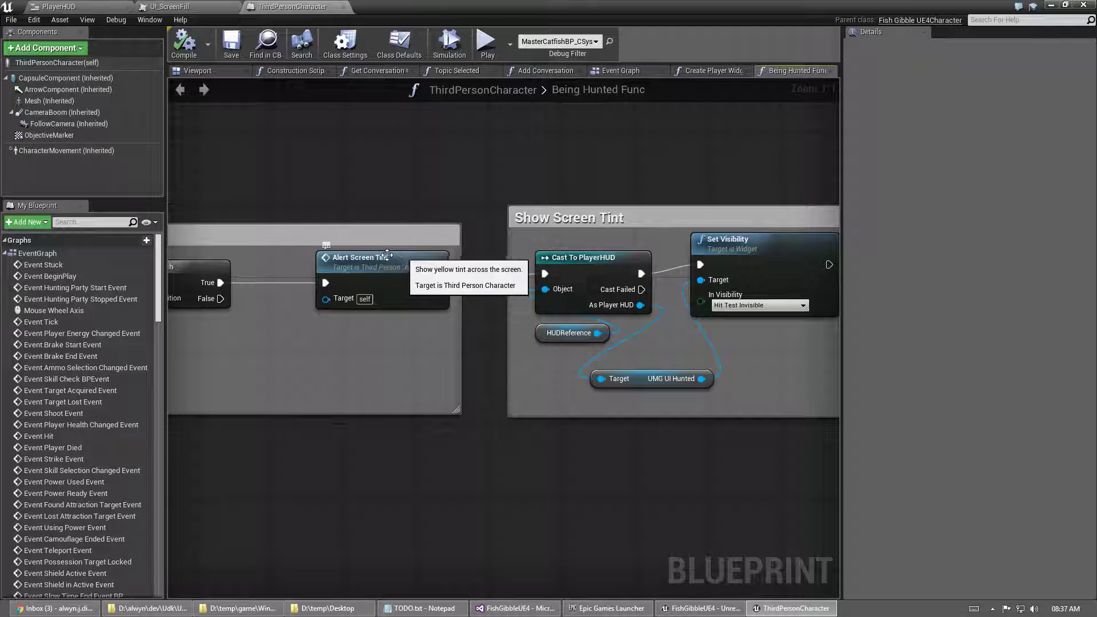
Open the Alert Screen Tint function and follow its nodes from Cast To PlayerHUD to Play Animation
{"action": "double_click", "coordinate": [387, 255]}
{"action": "right_click_drag", "start_coordinate": [501, 261], "coordinate": [352, 132]}
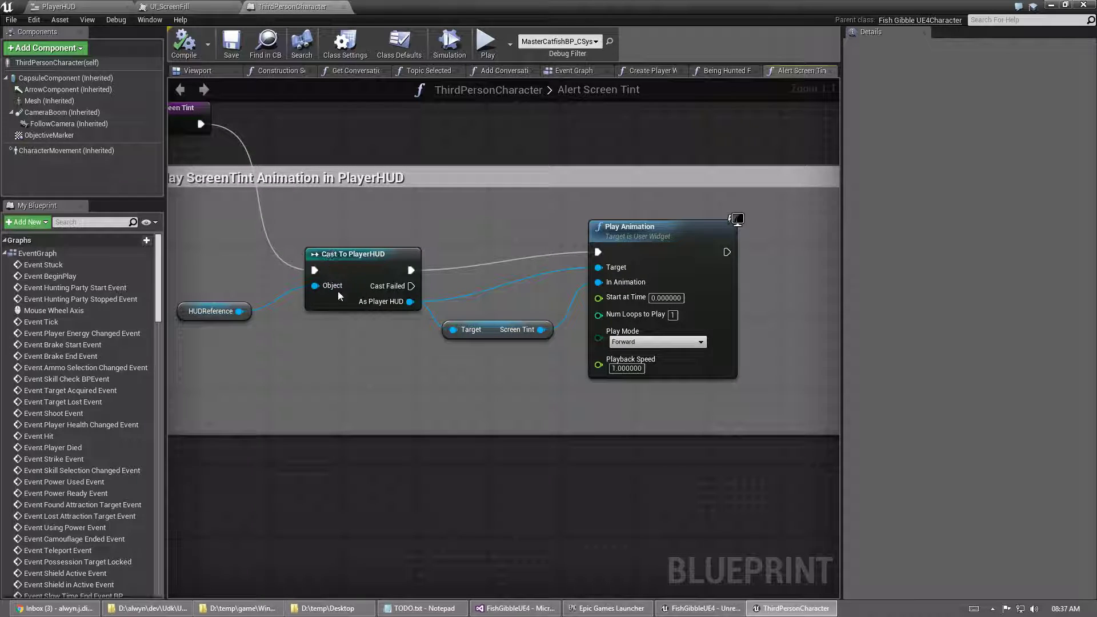
{"action": "right_click_drag", "start_coordinate": [511, 145], "coordinate": [434, 135]}
{"action": "right_click_drag", "start_coordinate": [251, 358], "coordinate": [351, 374]}
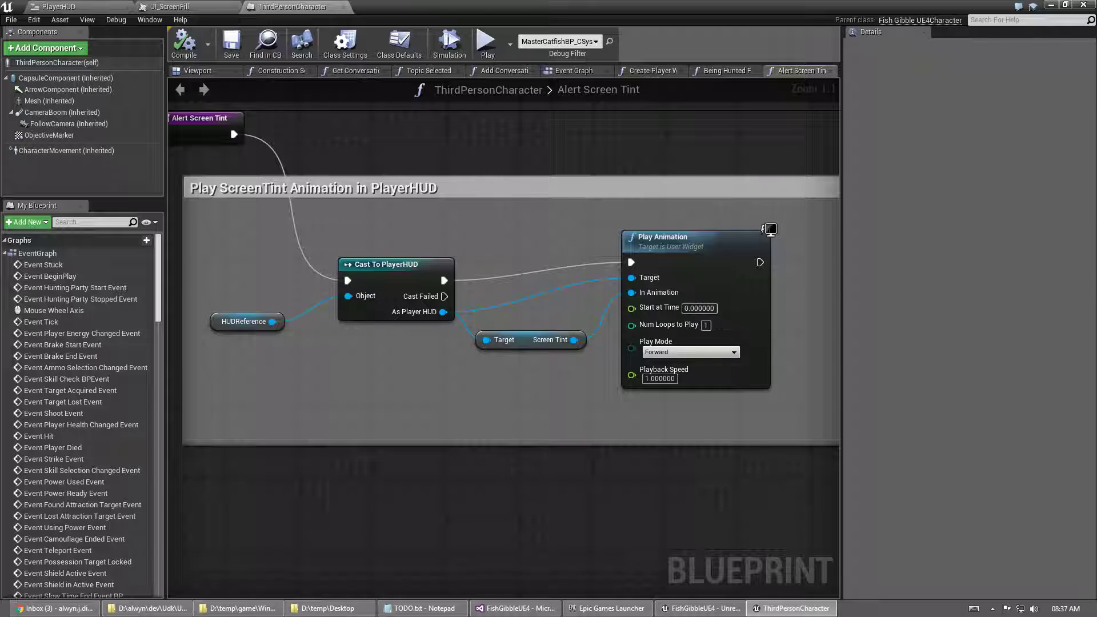
{"action": "right_click_drag", "start_coordinate": [493, 407], "coordinate": [286, 410]}
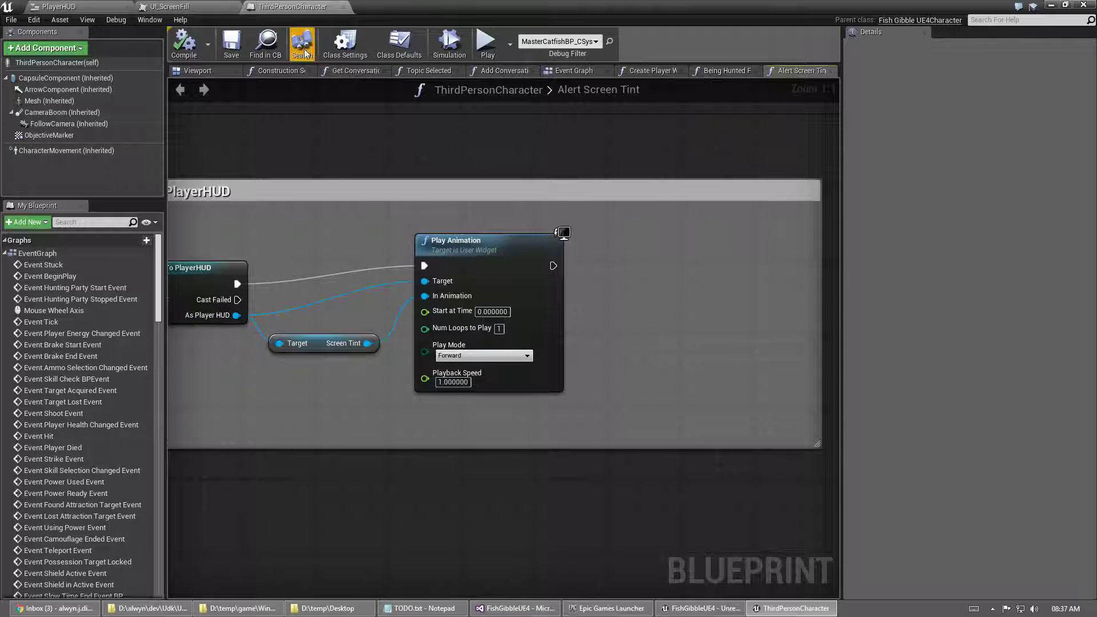
Return to the PlayerHUD designer and point out the AlertOverlay track at the start of the ScreenTint animation
{"action": "left_click", "coordinate": [63, 7]}
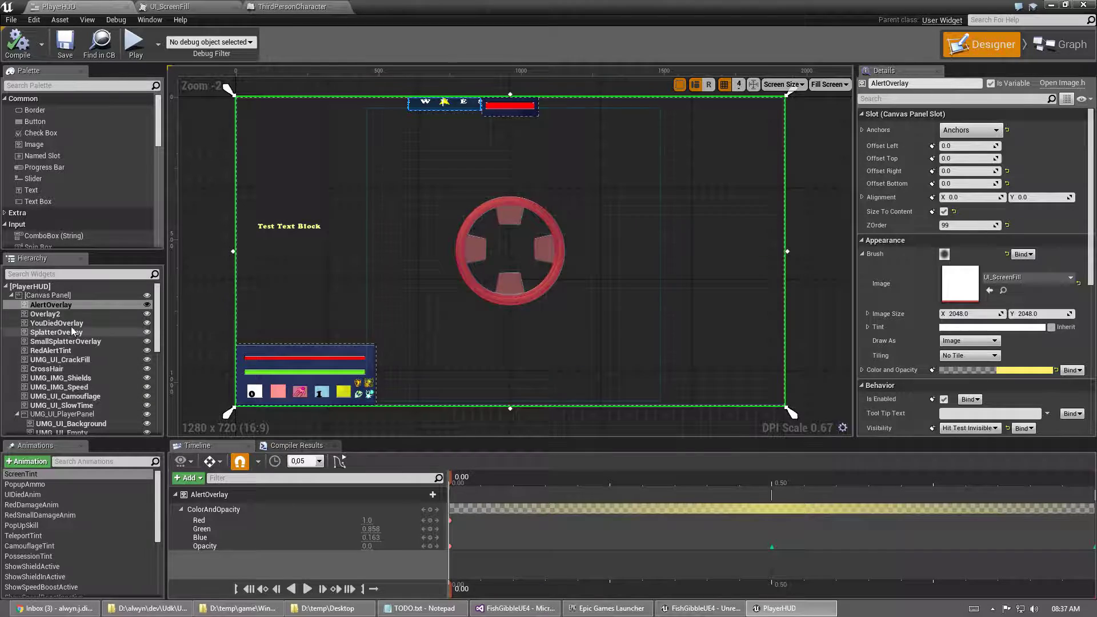
{"action": "left_click", "coordinate": [292, 6]}
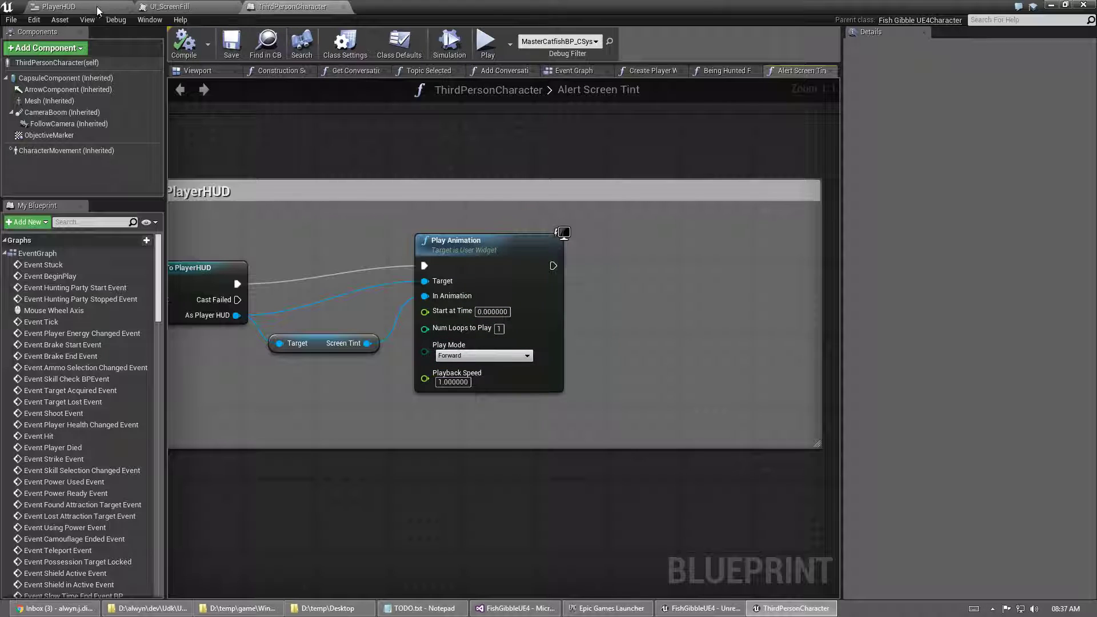
{"action": "left_click", "coordinate": [58, 7]}
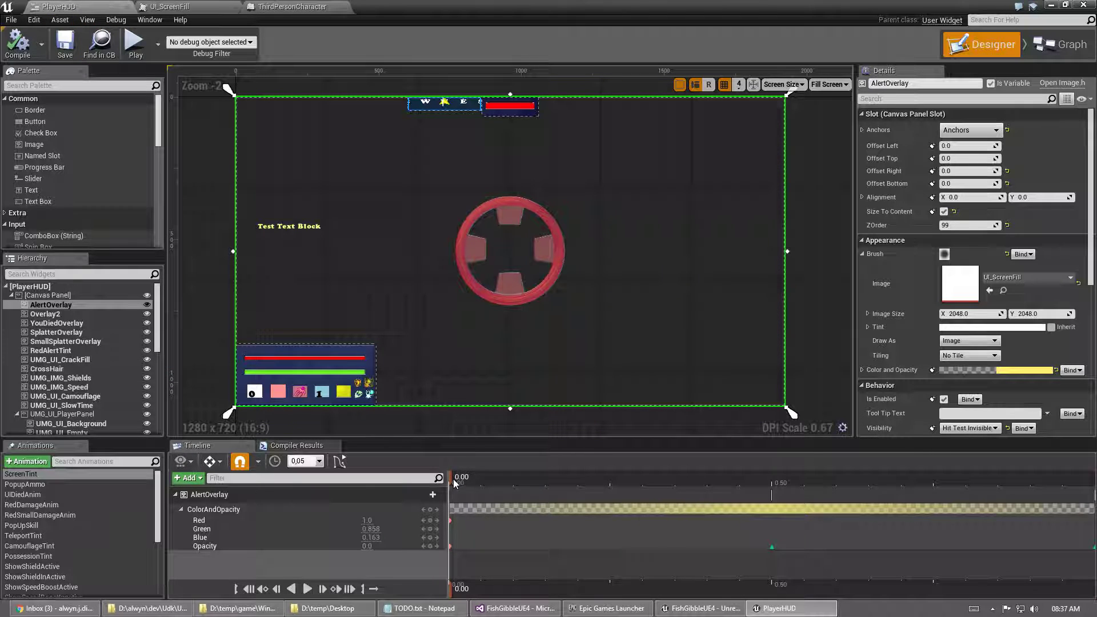
{"action": "left_click_drag", "start_coordinate": [452, 481], "coordinate": [426, 511]}
Find UMG_Panel_Compass in the PlayerHUD widget hierarchy and select its UMG_IMG_CompassBG background image
{"action": "key", "text": "alt+Tab"}
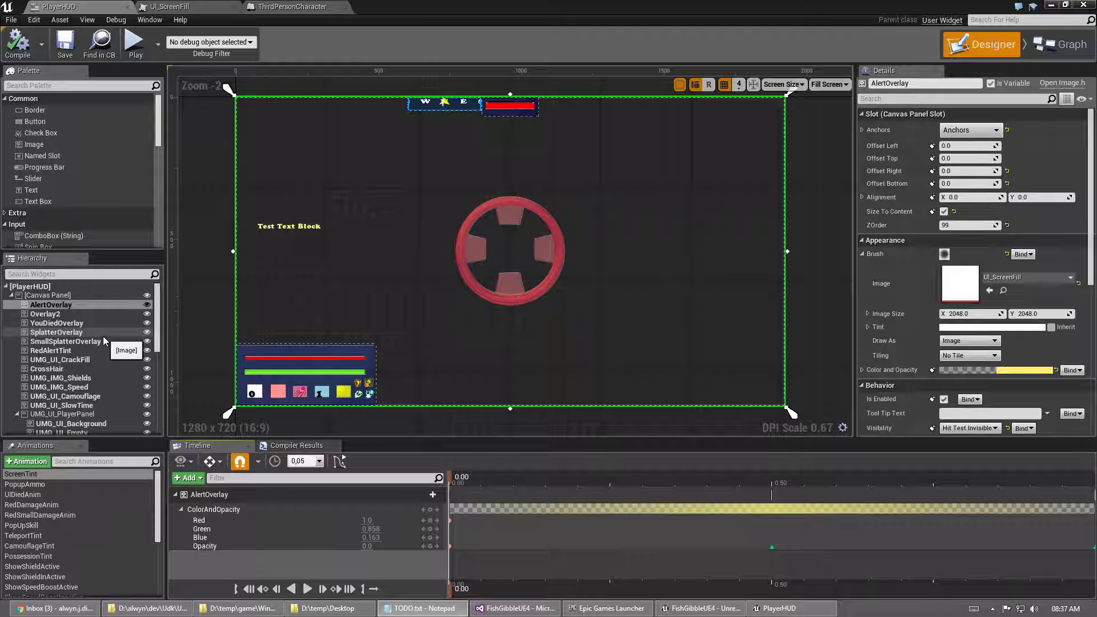
{"action": "scroll", "coordinate": [111, 346], "scroll_direction": "down", "scroll_amount": 10}
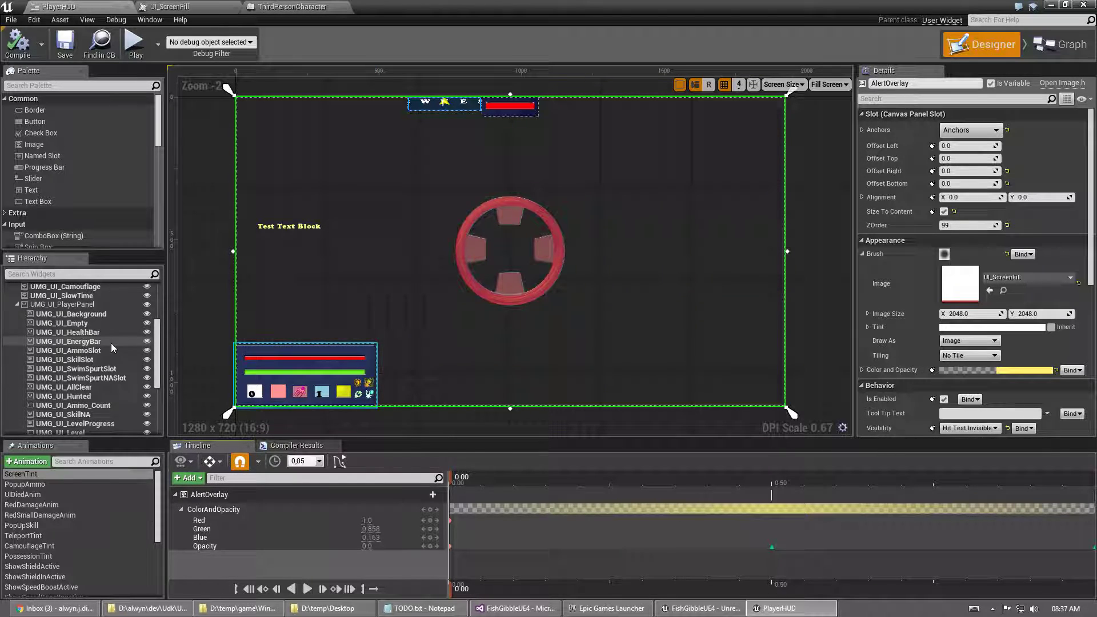
{"action": "scroll", "coordinate": [110, 375], "scroll_direction": "down", "scroll_amount": 2}
{"action": "left_click", "coordinate": [102, 376]}
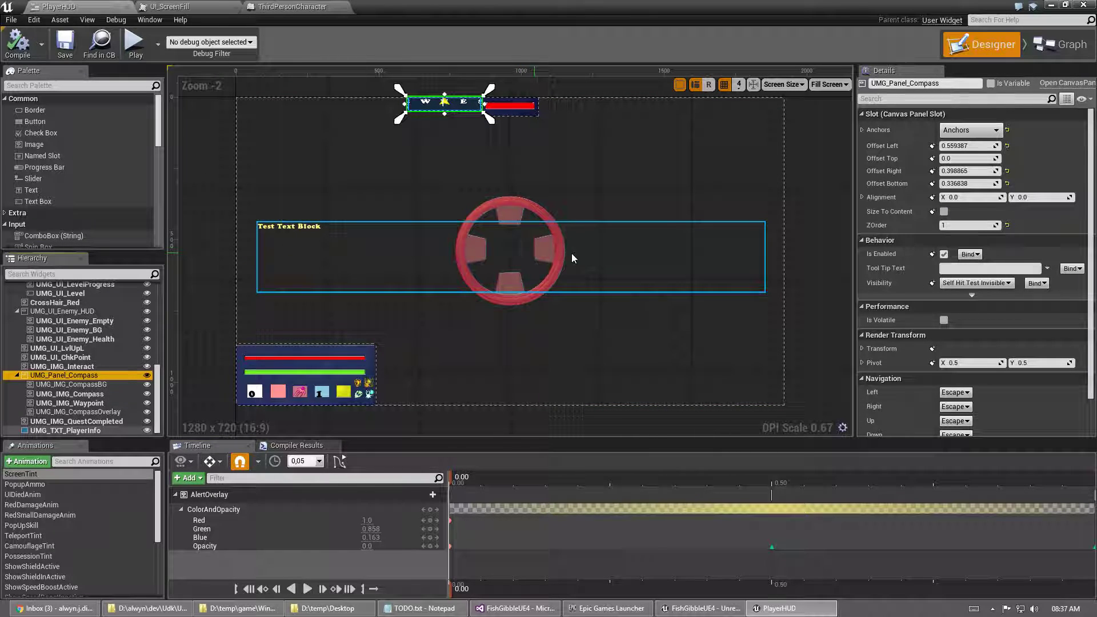
{"action": "left_click", "coordinate": [97, 385]}
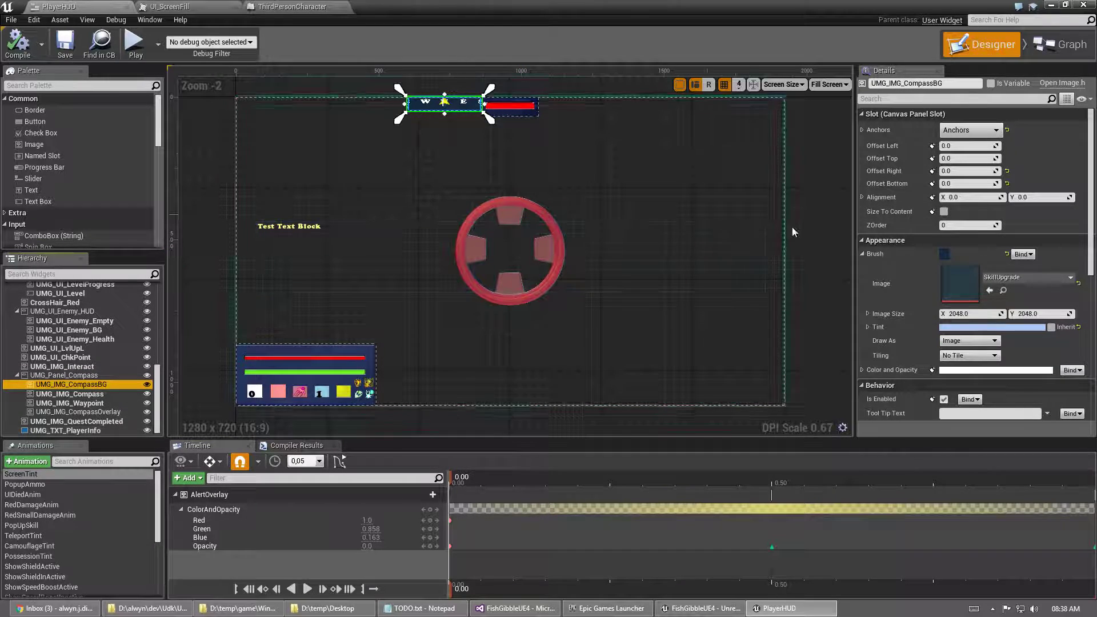
Locate the compass background's SkillUpgrade texture among the project assets and open it maximized
{"action": "left_click", "coordinate": [1066, 6]}
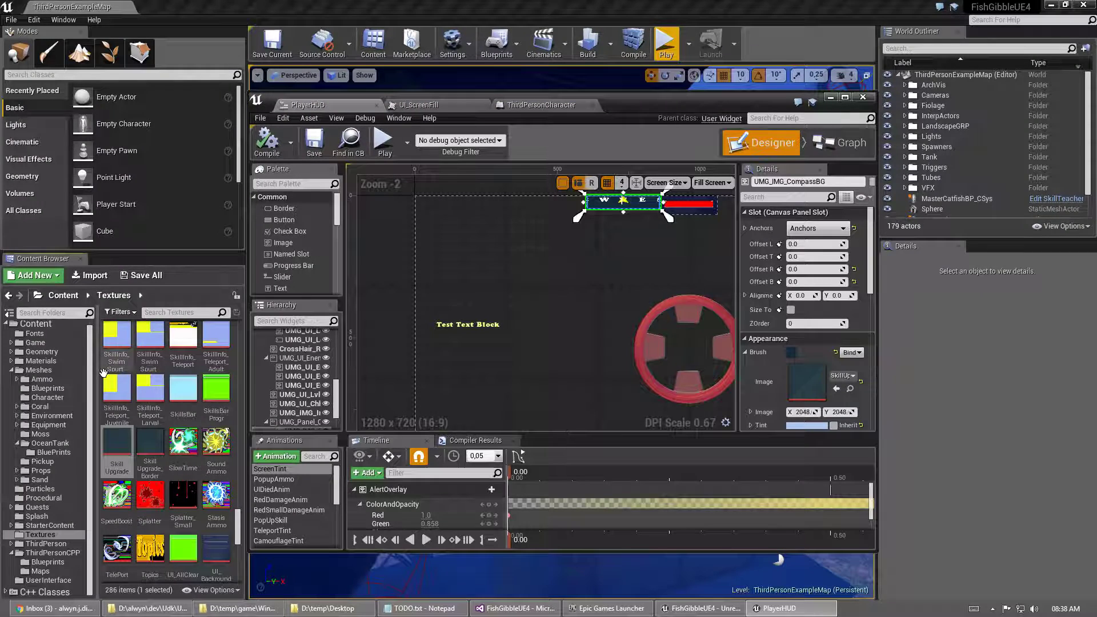
{"action": "double_click", "coordinate": [117, 443]}
{"action": "left_click", "coordinate": [848, 97]}
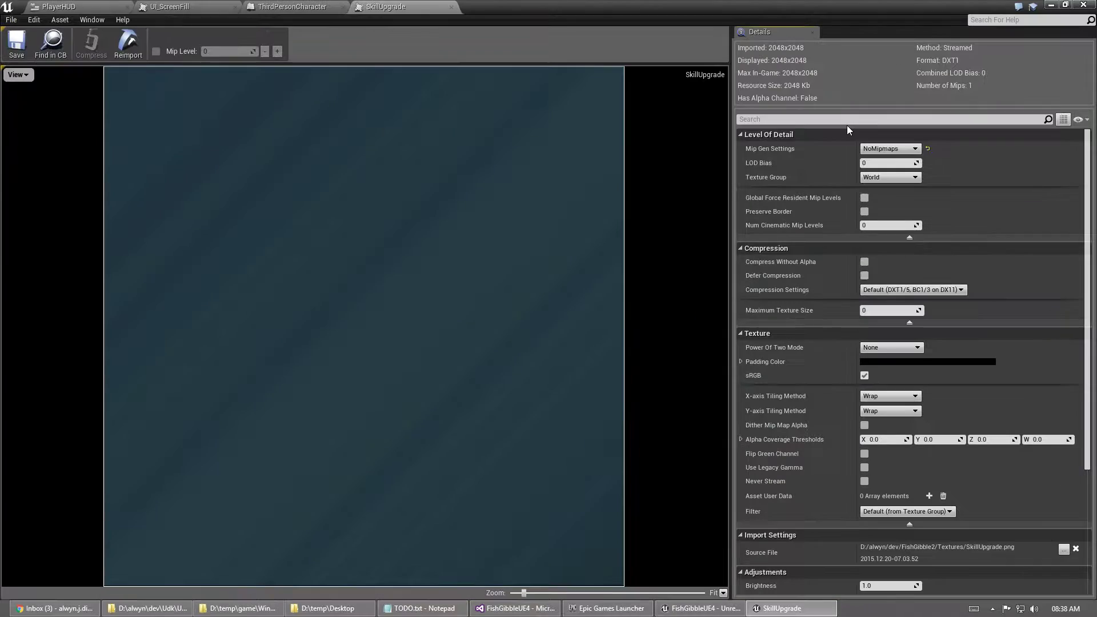
Close the ThirdPersonCharacter, UI_ScreenFill and SkillUpgrade editors, leaving only PlayerHUD open
{"action": "left_click", "coordinate": [302, 7]}
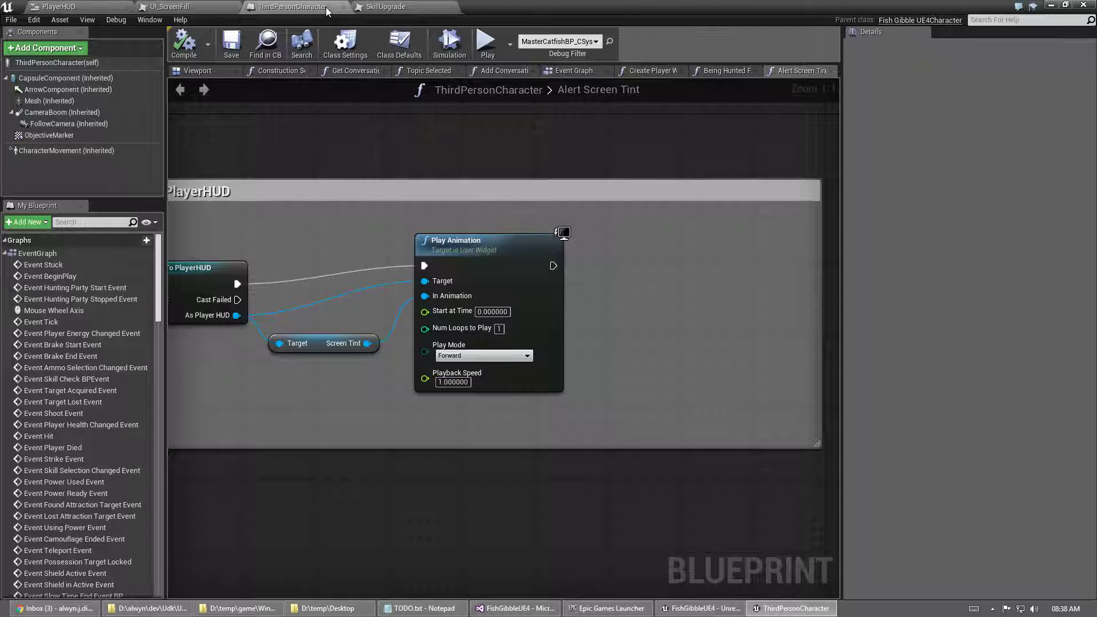
{"action": "left_click", "coordinate": [342, 7]}
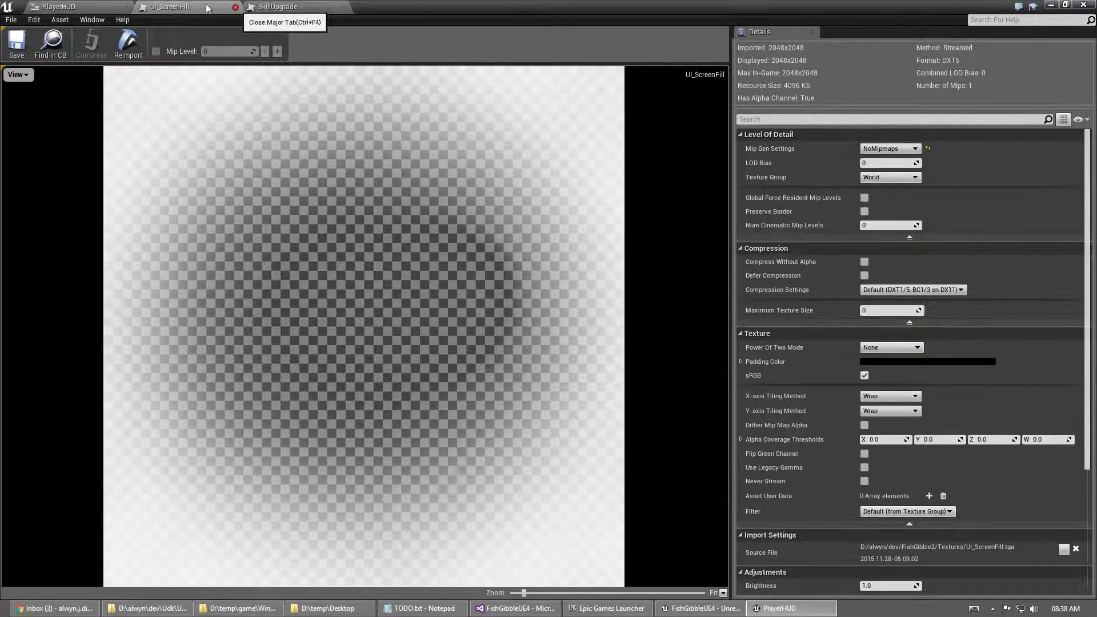
{"action": "left_click", "coordinate": [235, 7]}
{"action": "left_click", "coordinate": [205, 8]}
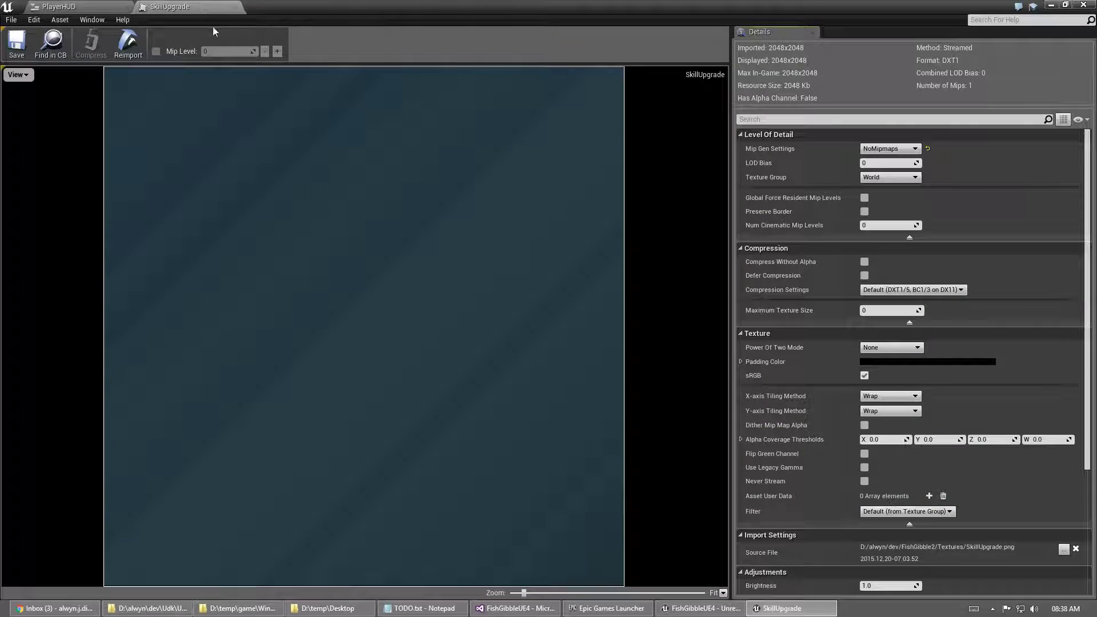
{"action": "left_click", "coordinate": [235, 7]}
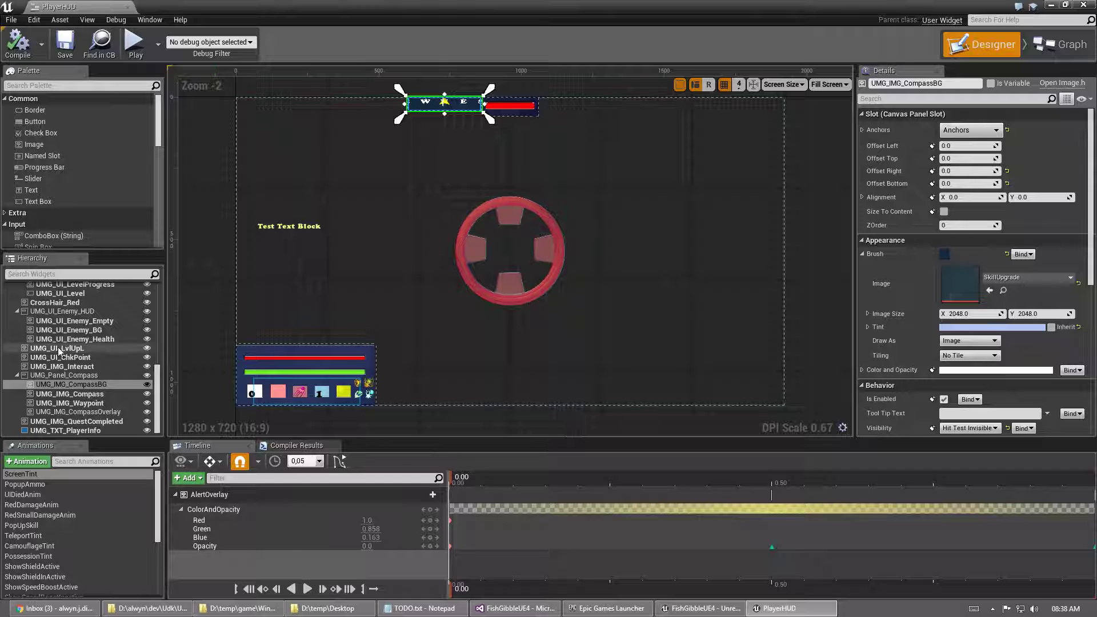
Select the UMG_IMG_Compass image in PlayerHUD and examine the Compass_Inst material assigned to its brush
{"action": "left_click", "coordinate": [68, 393]}
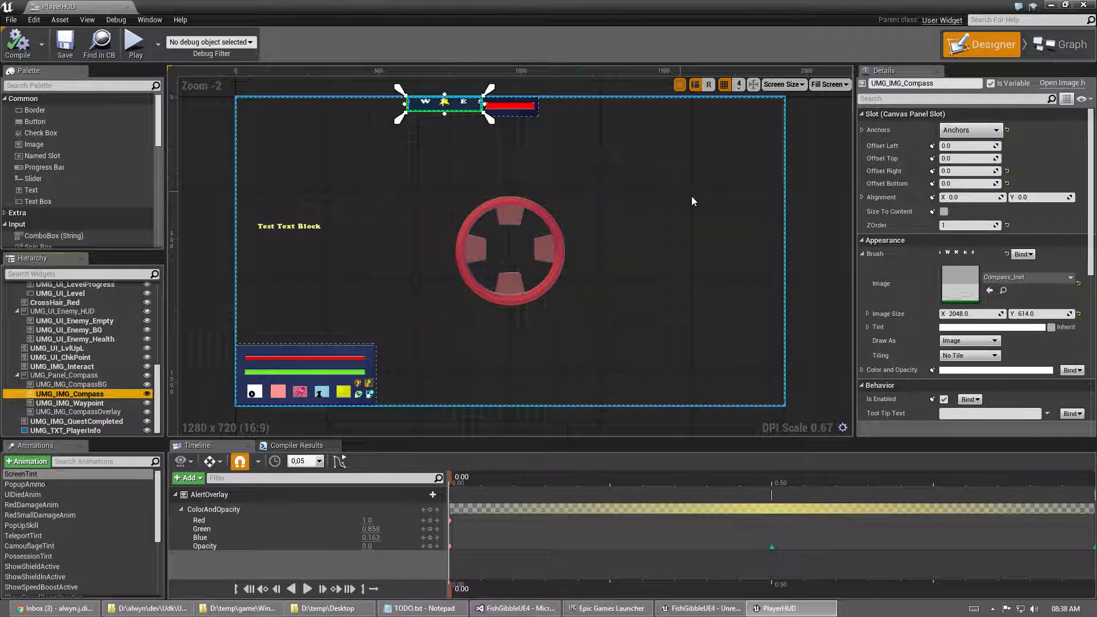
{"action": "key", "text": "alt+Tab"}
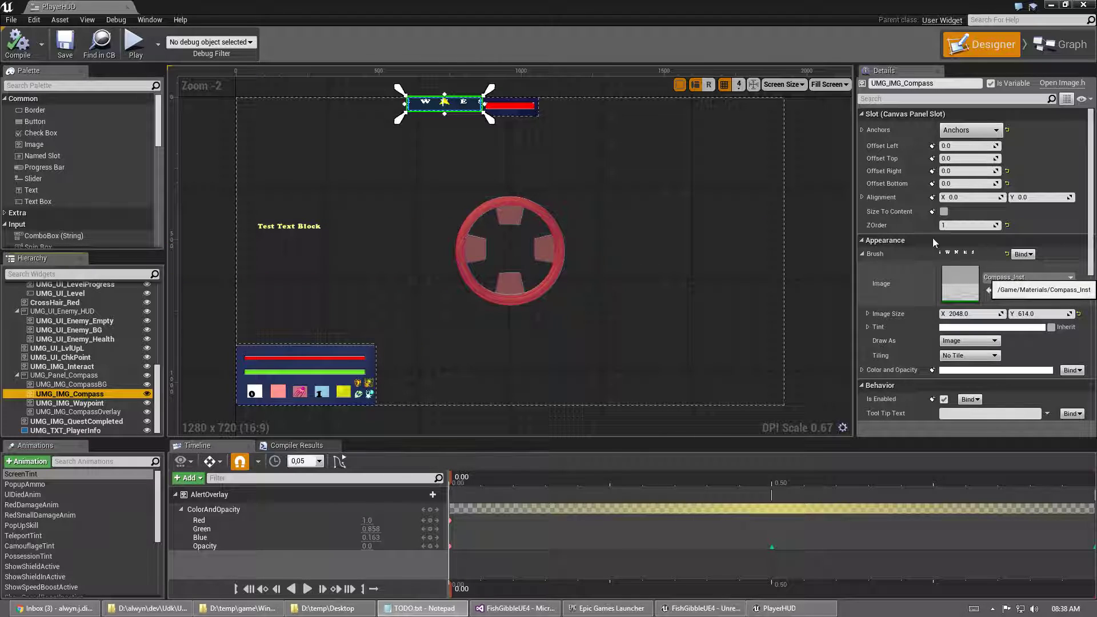
{"action": "key", "text": "alt+Tab"}
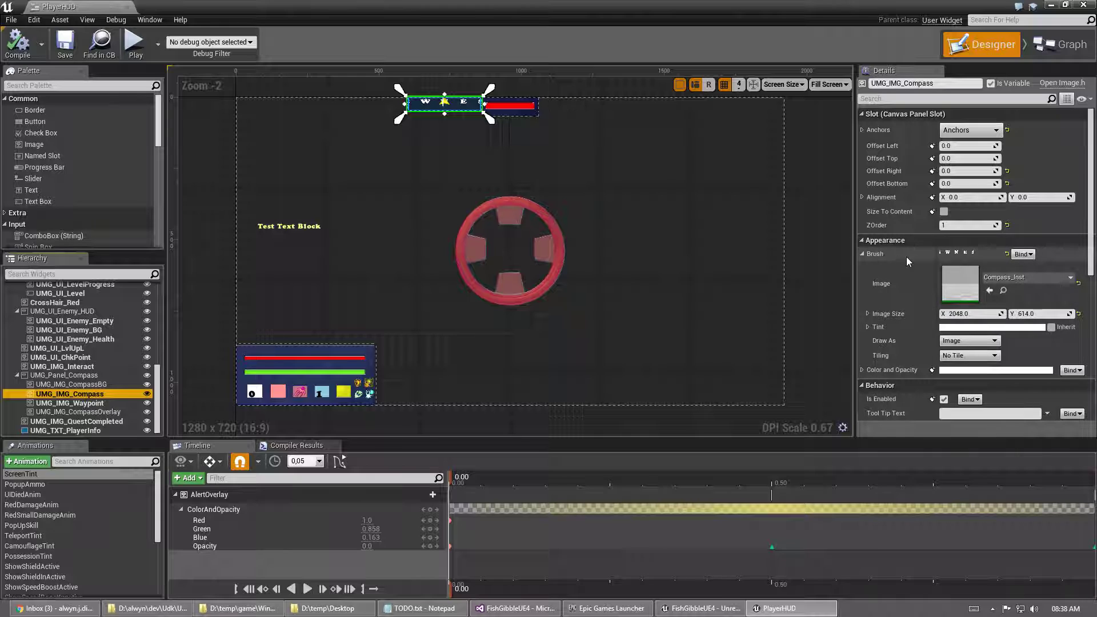
{"action": "left_click", "coordinate": [460, 107]}
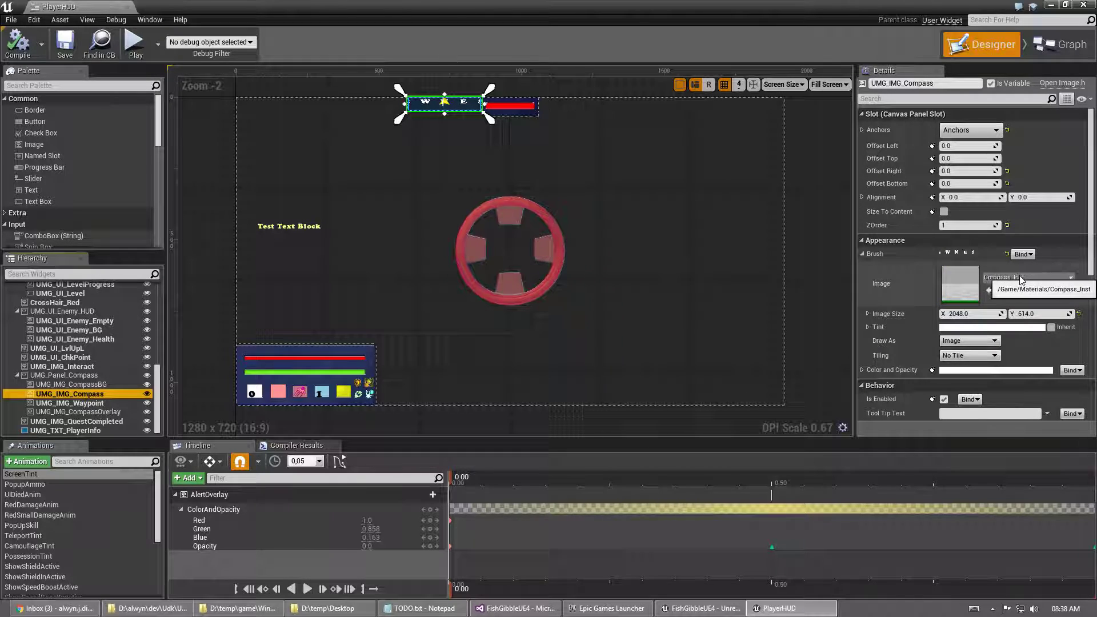
Locate the Compass_Inst material instance in the Materials folder and open it maximized
{"action": "left_click", "coordinate": [1066, 5]}
{"action": "double_click", "coordinate": [165, 445]}
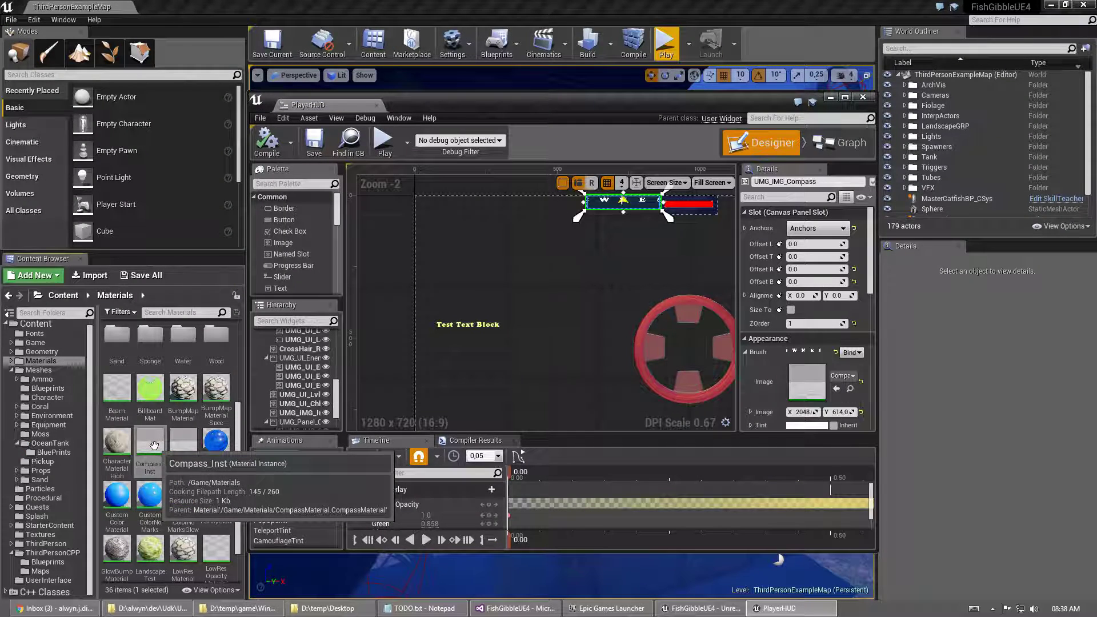
{"action": "left_click", "coordinate": [845, 97]}
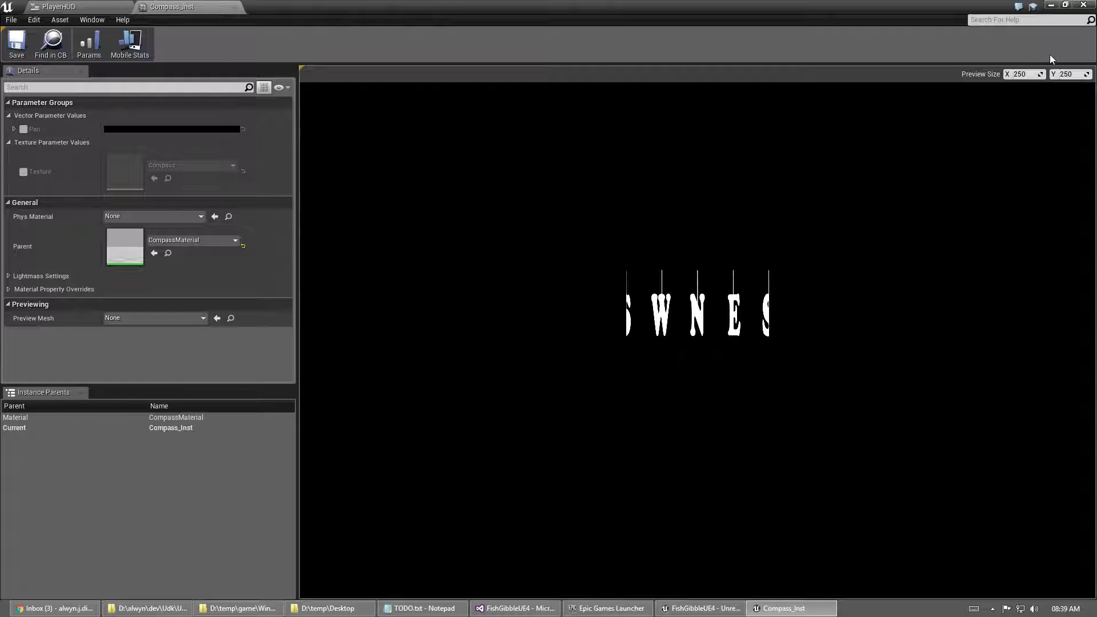
Open the parent CompassMaterial and examine its User Interface material domain and node graph back to the Offset V3 Parameter section
{"action": "left_click", "coordinate": [1066, 5]}
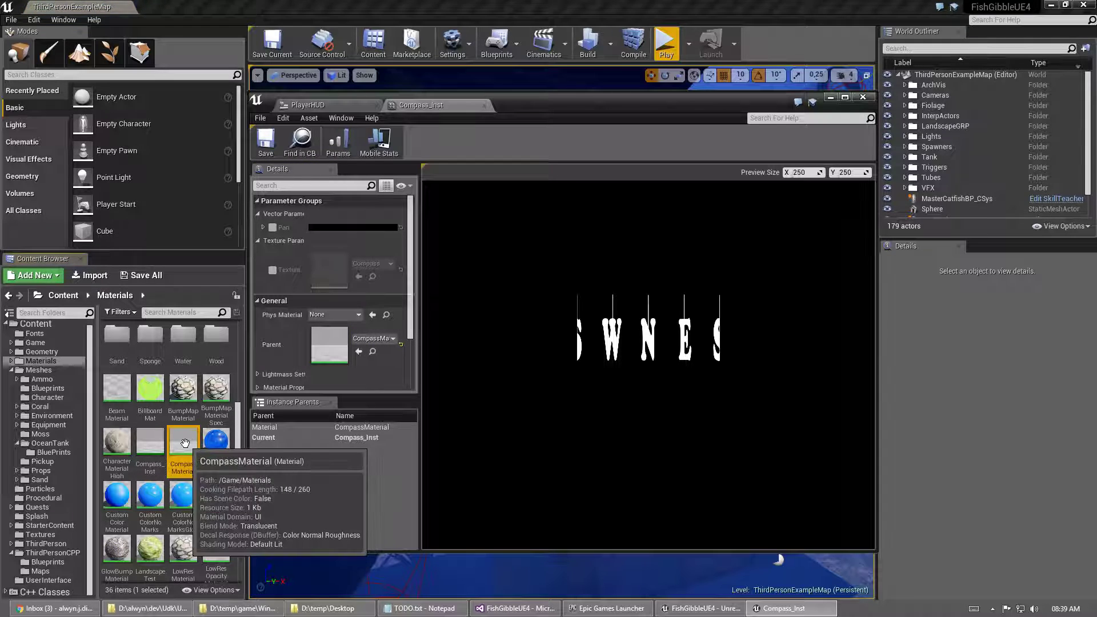
{"action": "double_click", "coordinate": [203, 434]}
{"action": "left_click", "coordinate": [846, 98]}
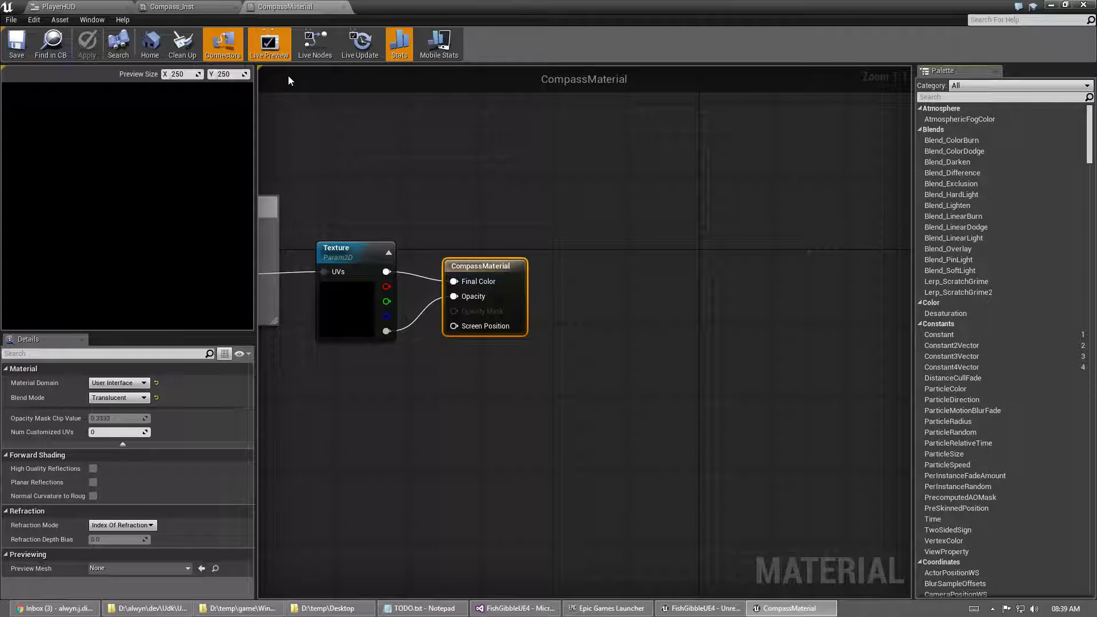
{"action": "right_click_drag", "start_coordinate": [319, 183], "coordinate": [517, 174]}
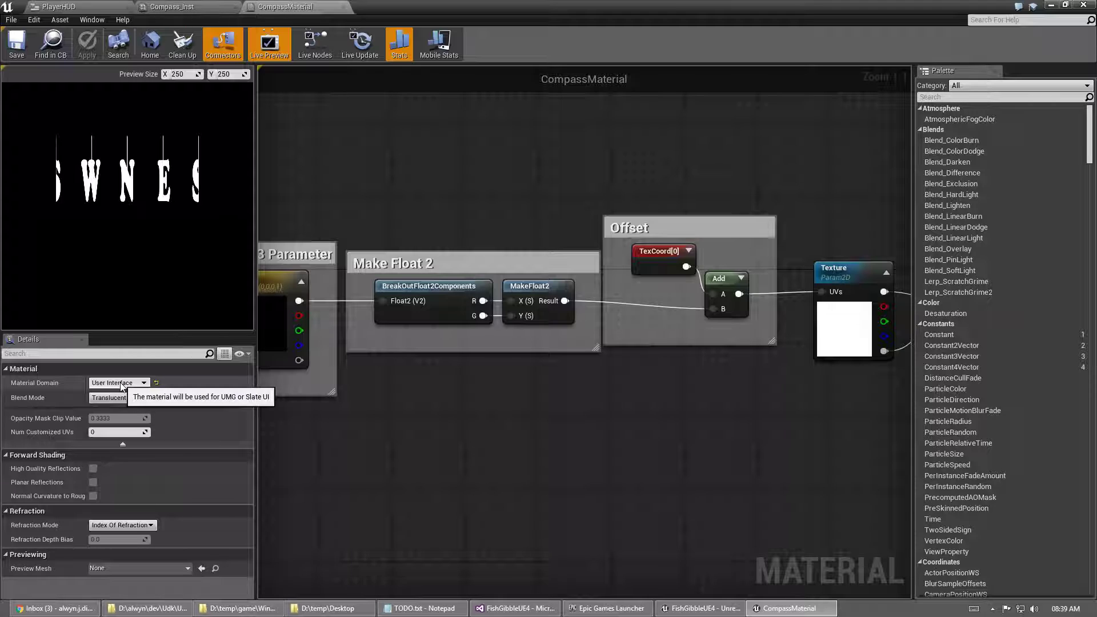
{"action": "right_click_drag", "start_coordinate": [390, 192], "coordinate": [464, 188]}
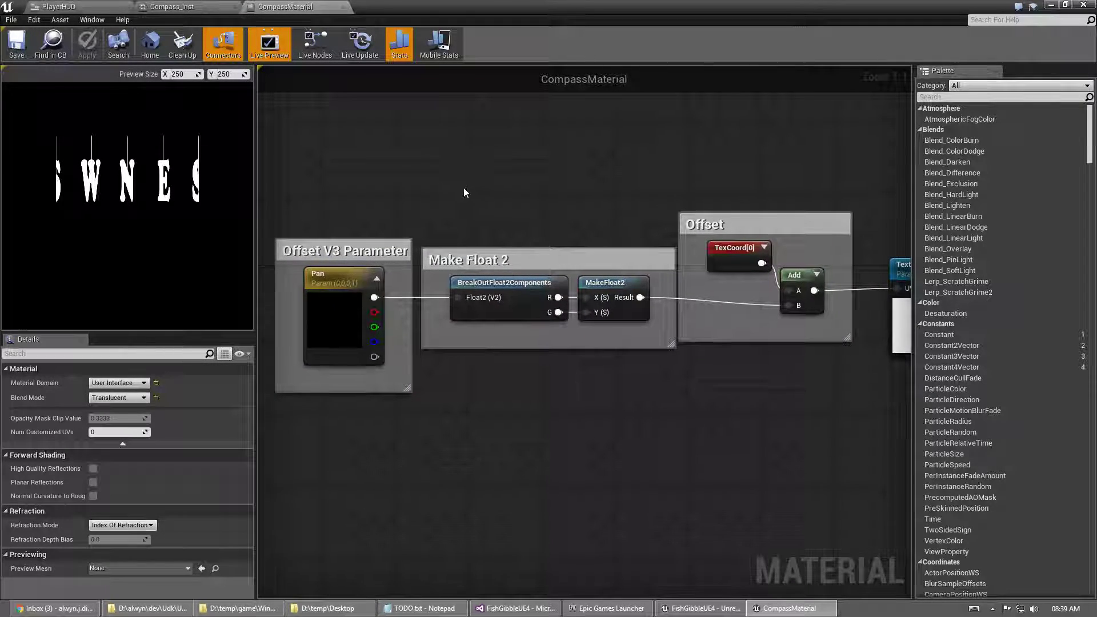
Select the Pan vector parameter and trace its output through the Make Float 2 and Offset sections to the Texture node's UVs
{"action": "left_click", "coordinate": [339, 274]}
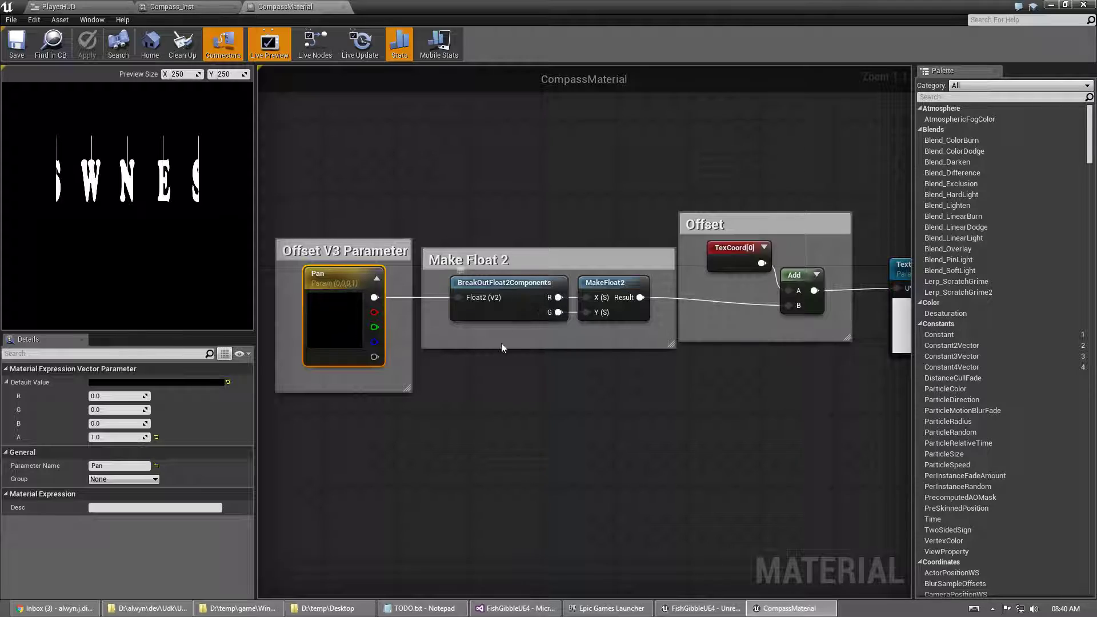
{"action": "right_click_drag", "start_coordinate": [670, 388], "coordinate": [610, 387]}
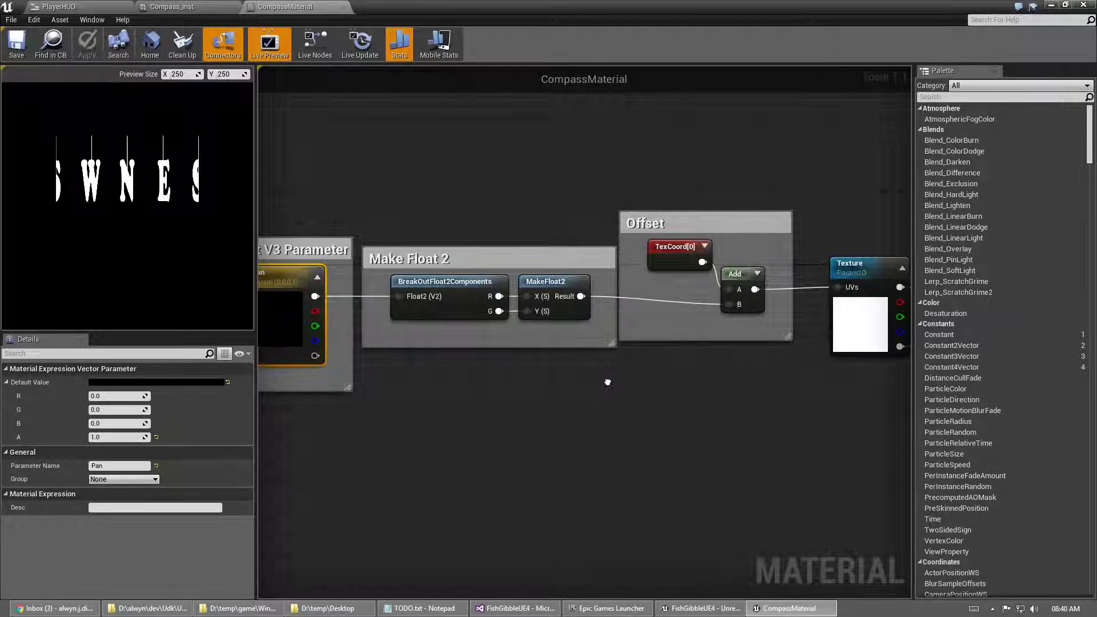
{"action": "right_click_drag", "start_coordinate": [415, 189], "coordinate": [476, 186]}
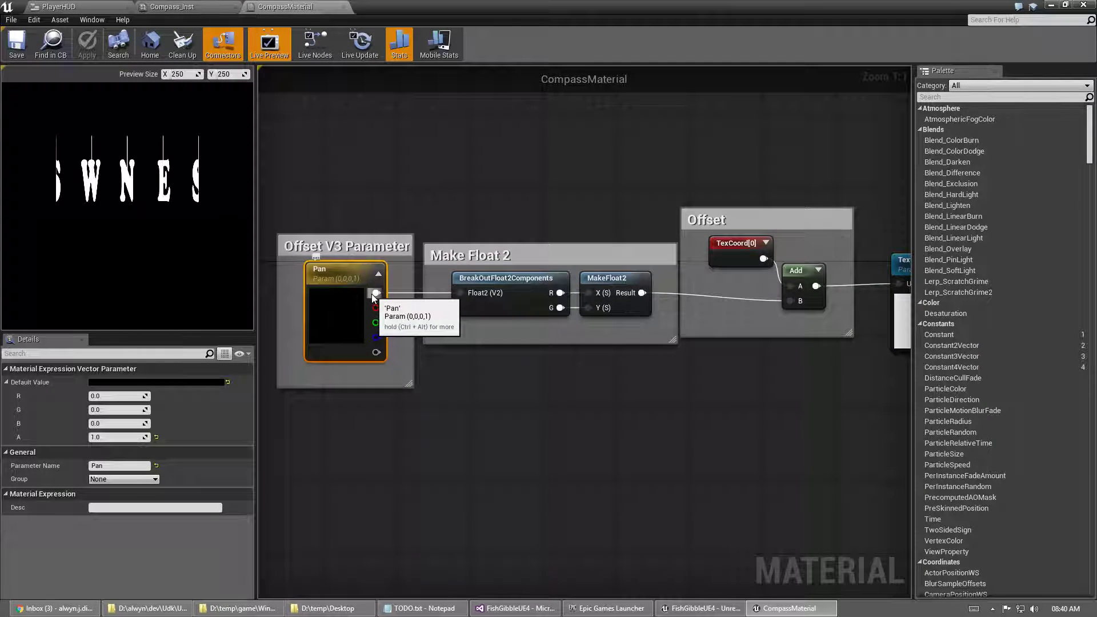
{"action": "right_click_drag", "start_coordinate": [547, 206], "coordinate": [473, 196]}
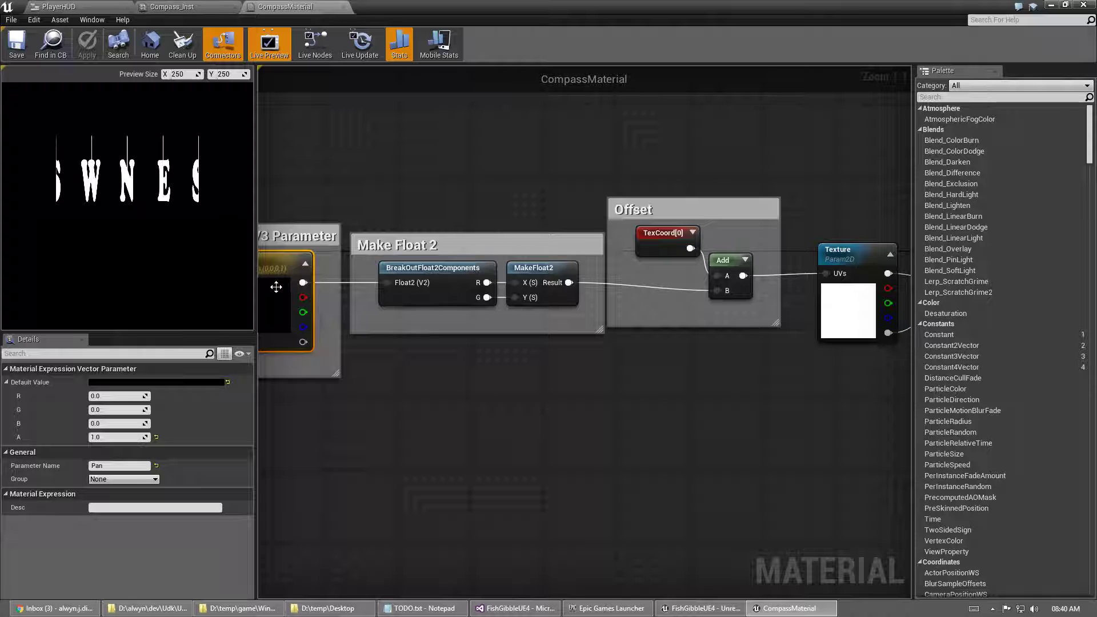
{"action": "right_click_drag", "start_coordinate": [531, 398], "coordinate": [356, 286]}
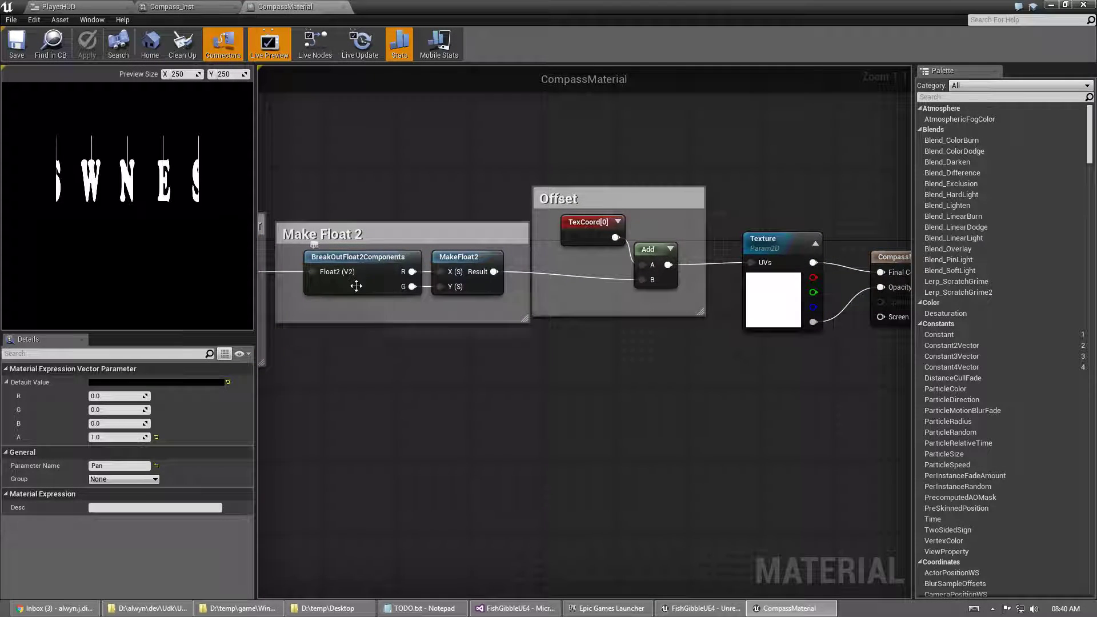
{"action": "right_click_drag", "start_coordinate": [369, 344], "coordinate": [490, 348]}
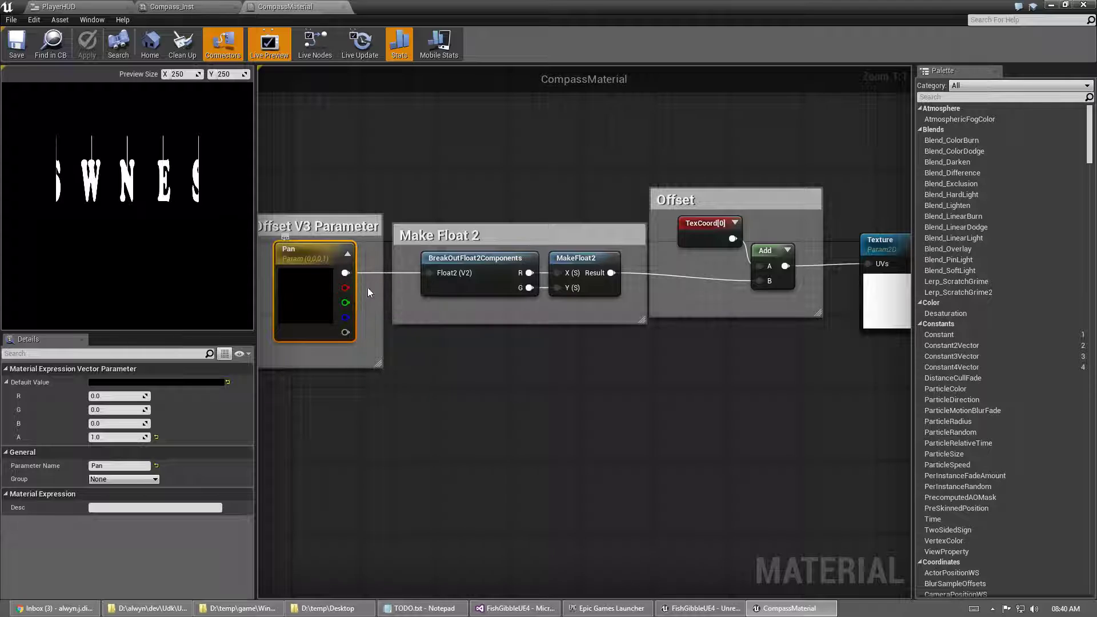
{"action": "right_click_drag", "start_coordinate": [525, 346], "coordinate": [485, 342]}
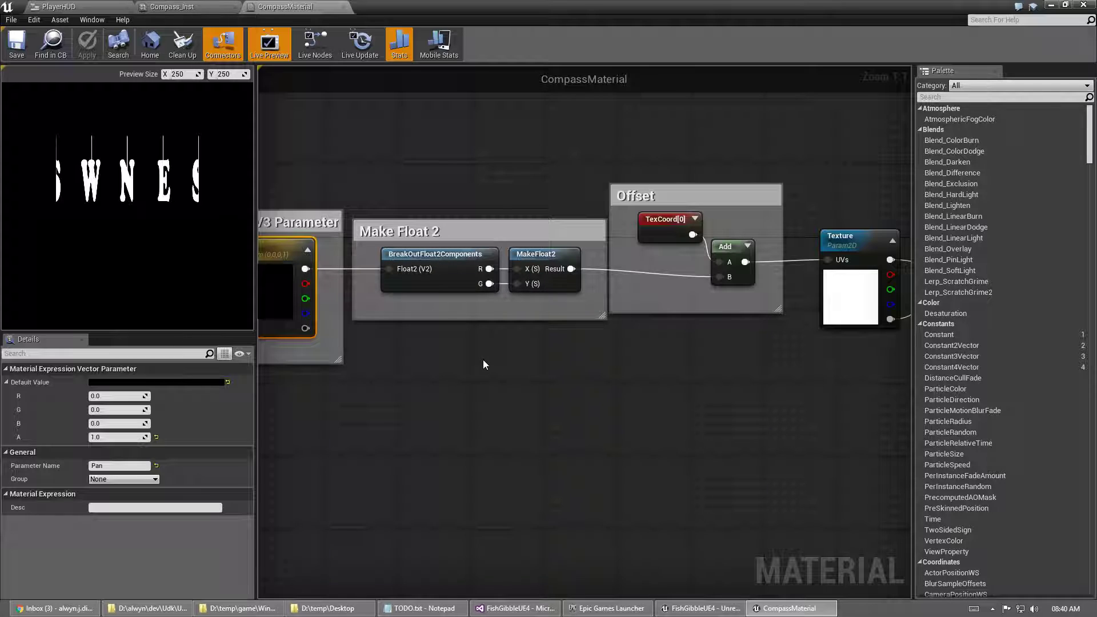
{"action": "right_click_drag", "start_coordinate": [483, 364], "coordinate": [416, 354]}
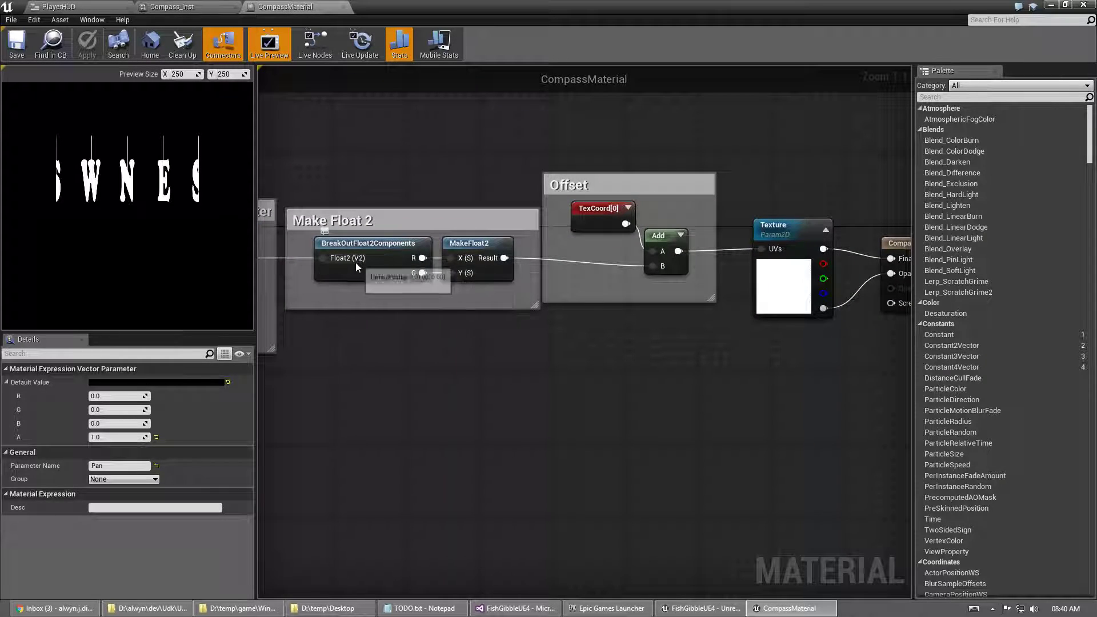
{"action": "right_click_drag", "start_coordinate": [313, 307], "coordinate": [381, 298]}
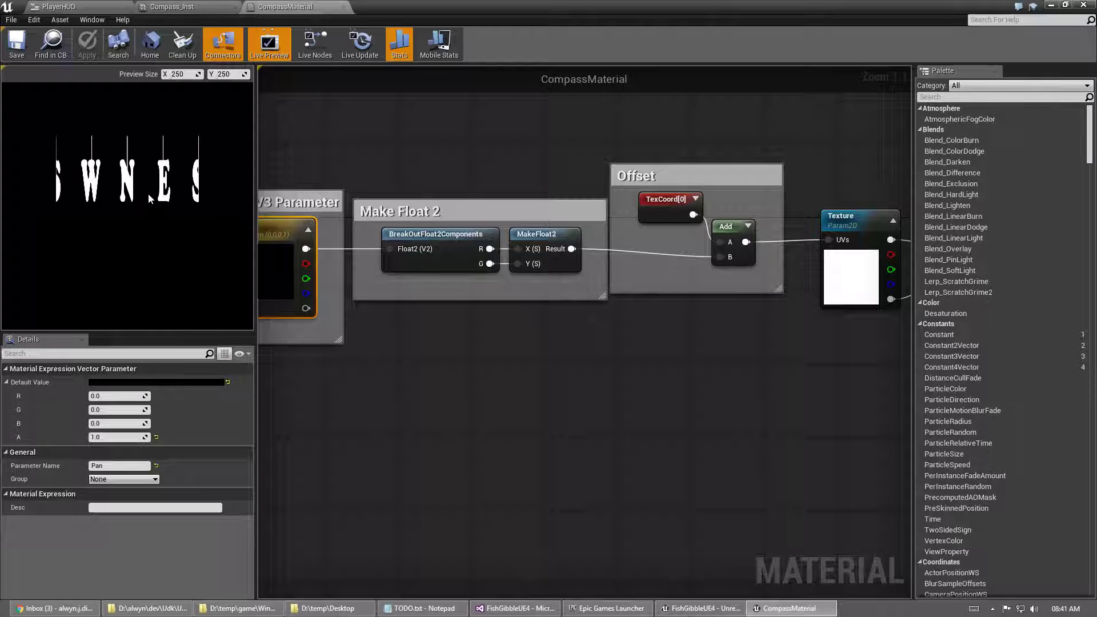
Examine how the BreakOutFloat2Components and MakeFloat2 nodes pass the Pan values to the Add node in the Offset section
{"action": "right_click_drag", "start_coordinate": [465, 294], "coordinate": [412, 300]}
{"action": "mouse_move", "coordinate": [371, 366]}
{"action": "right_mouse_down"}
{"action": "mouse_move", "coordinate": [400, 364]}
{"action": "mouse_move", "coordinate": [357, 366]}
{"action": "right_mouse_up"}
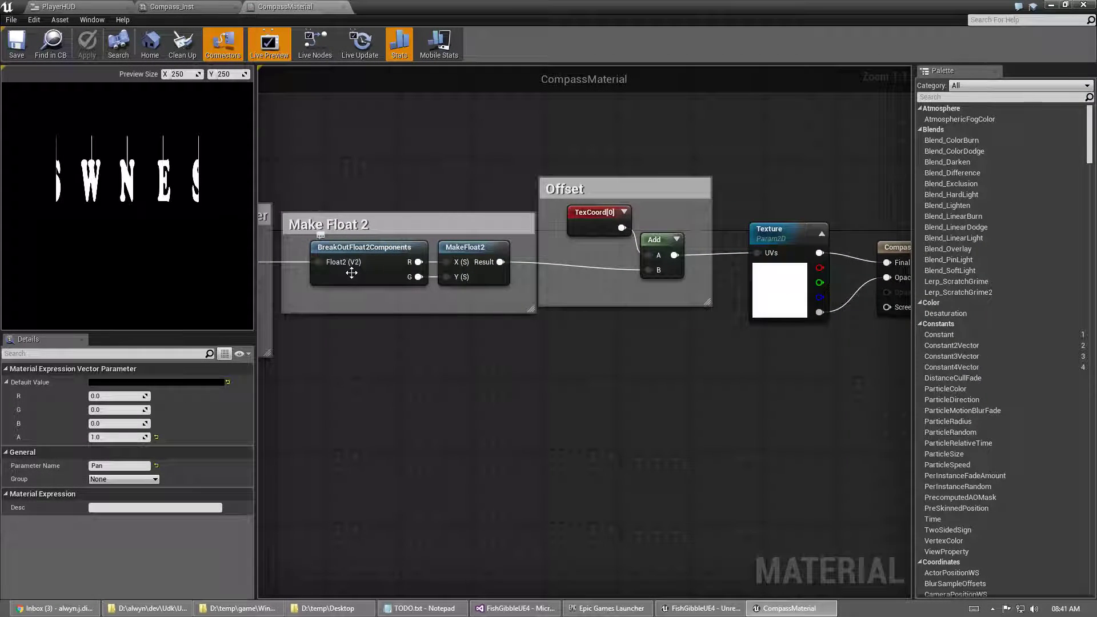
{"action": "right_click_drag", "start_coordinate": [501, 331], "coordinate": [422, 357]}
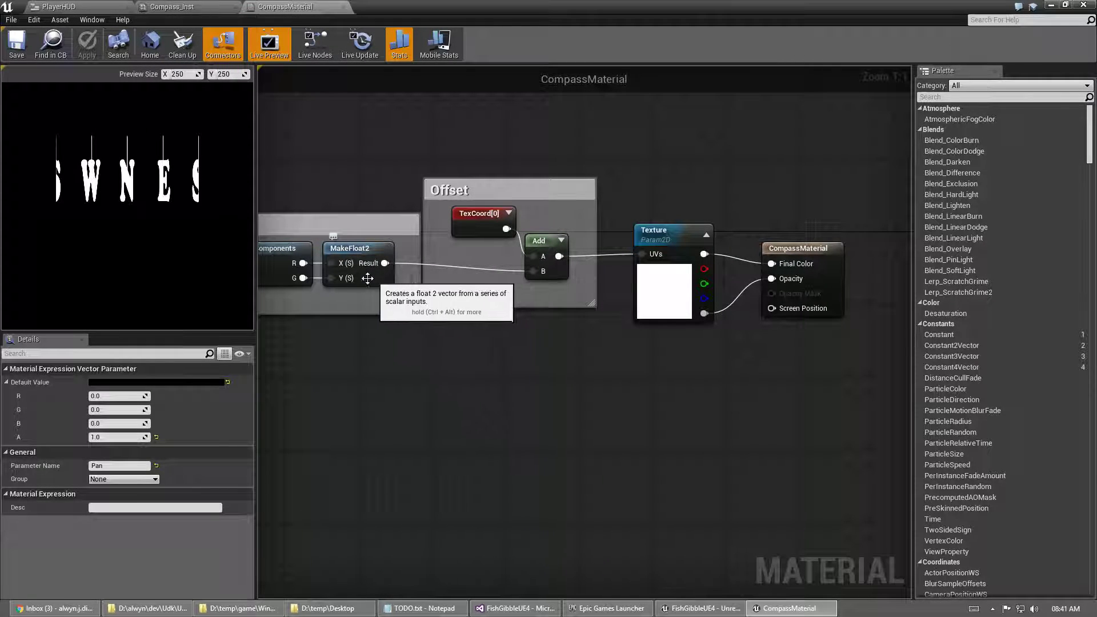
{"action": "right_click_drag", "start_coordinate": [418, 323], "coordinate": [346, 324]}
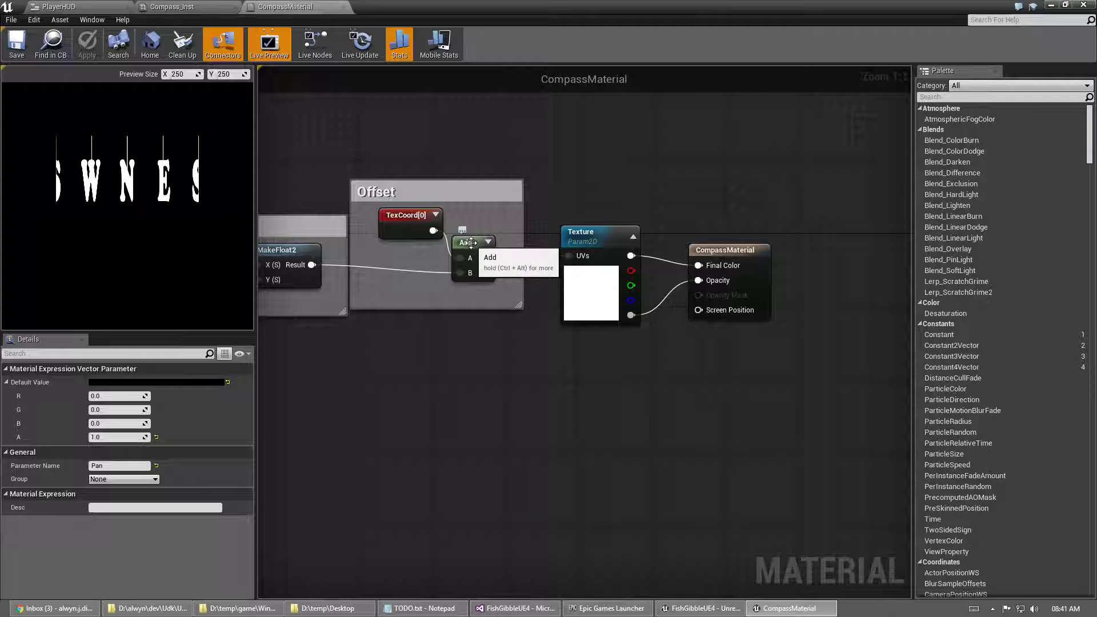
Select the TexCoord[0] node and trace its addition to the MakeFloat2 result through the Texture node to Final Color and Opacity
{"action": "left_click", "coordinate": [408, 215]}
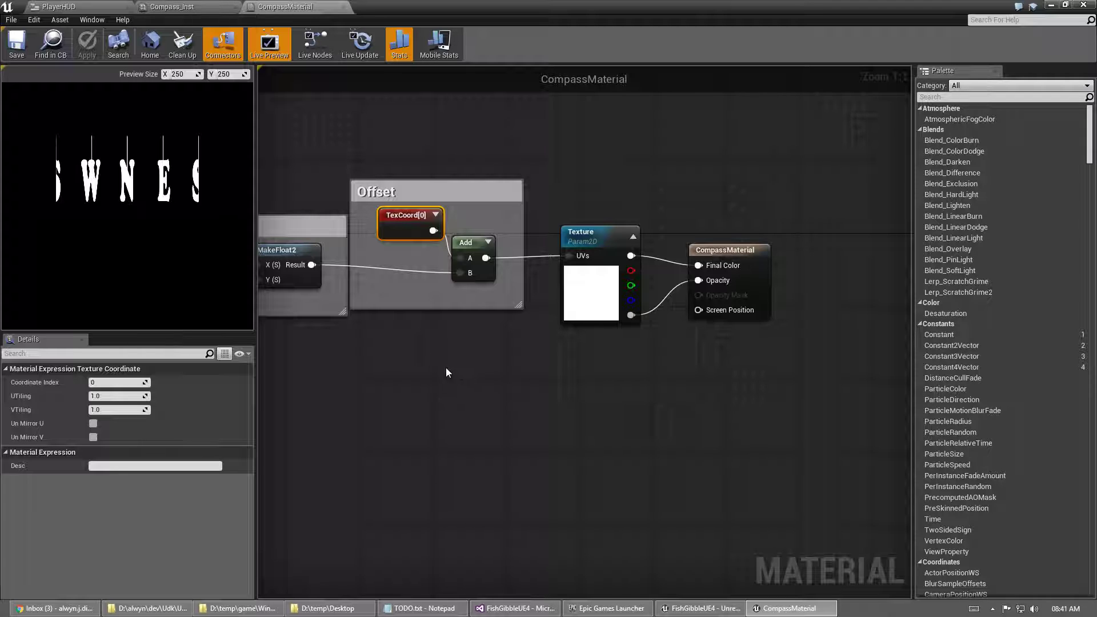
{"action": "right_click_drag", "start_coordinate": [441, 381], "coordinate": [374, 370]}
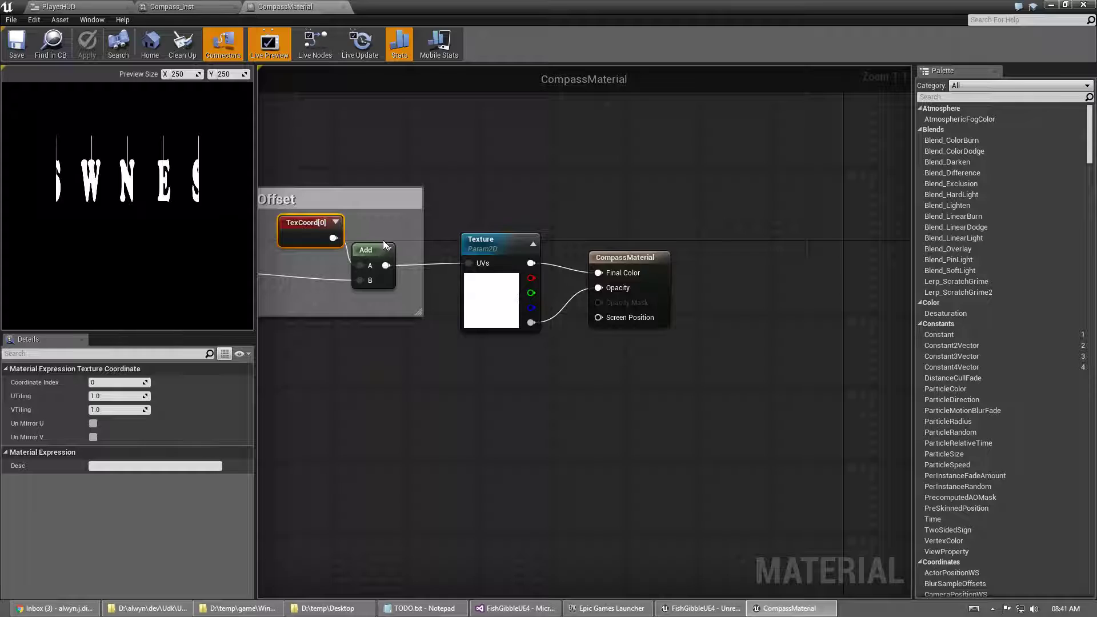
{"action": "left_click", "coordinate": [284, 217]}
{"action": "right_click_drag", "start_coordinate": [337, 361], "coordinate": [445, 368]}
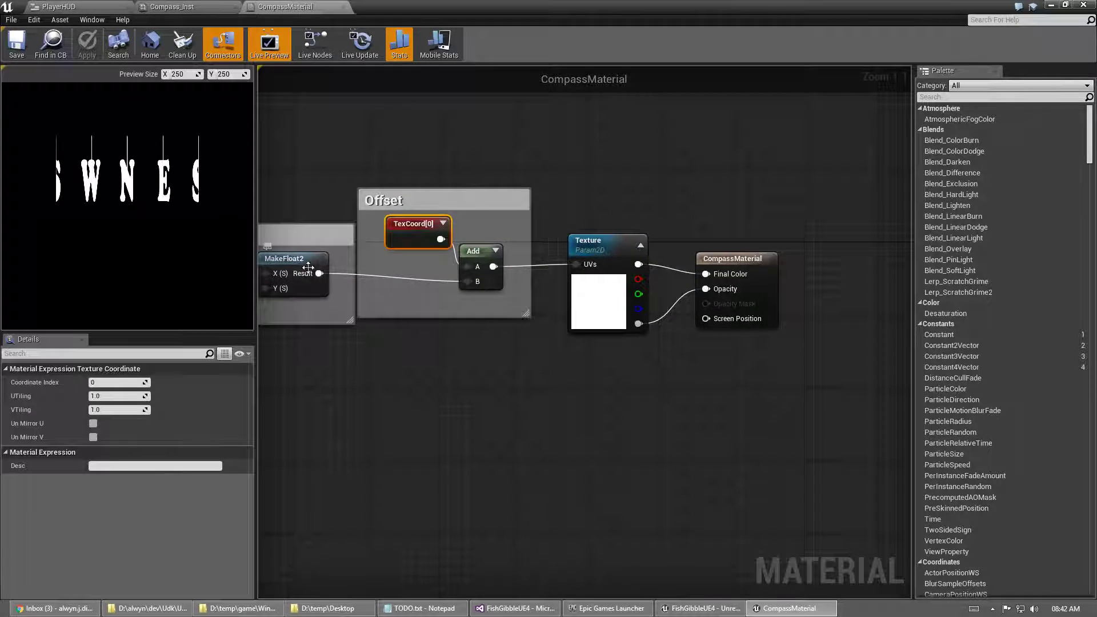
{"action": "right_click_drag", "start_coordinate": [499, 253], "coordinate": [370, 253]}
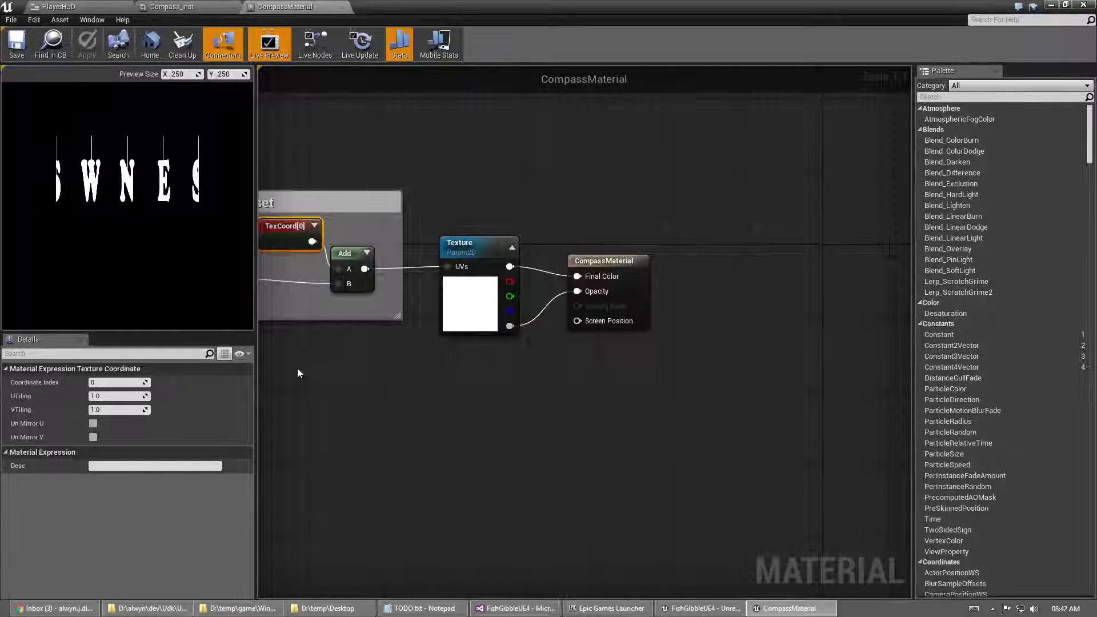
{"action": "right_click_drag", "start_coordinate": [292, 371], "coordinate": [650, 358]}
{"action": "right_click_drag", "start_coordinate": [542, 359], "coordinate": [401, 372]}
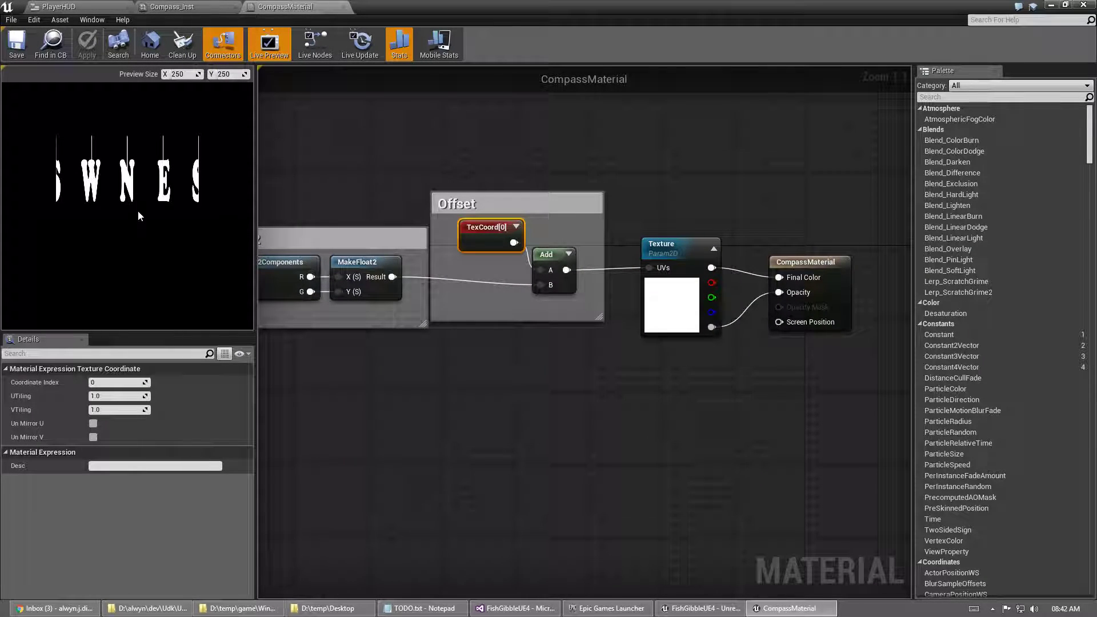
{"action": "right_click_drag", "start_coordinate": [705, 375], "coordinate": [459, 365]}
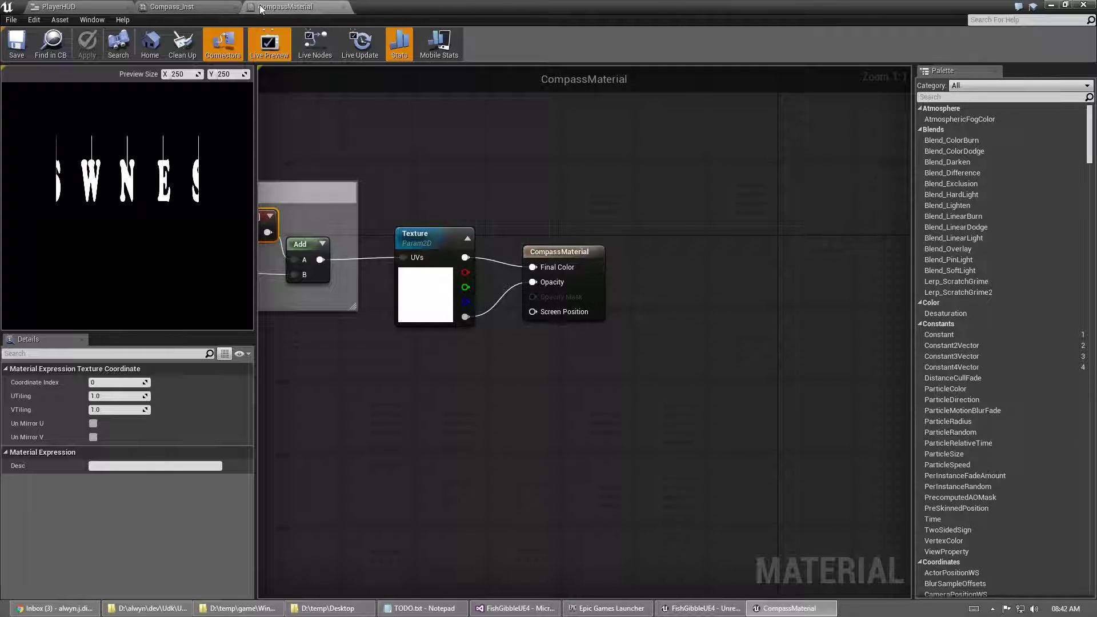
Return to PlayerHUD and inspect the UMG_IMG_CompassOverlay and UMG_IMG_Waypoint images one after the other
{"action": "left_click", "coordinate": [102, 7]}
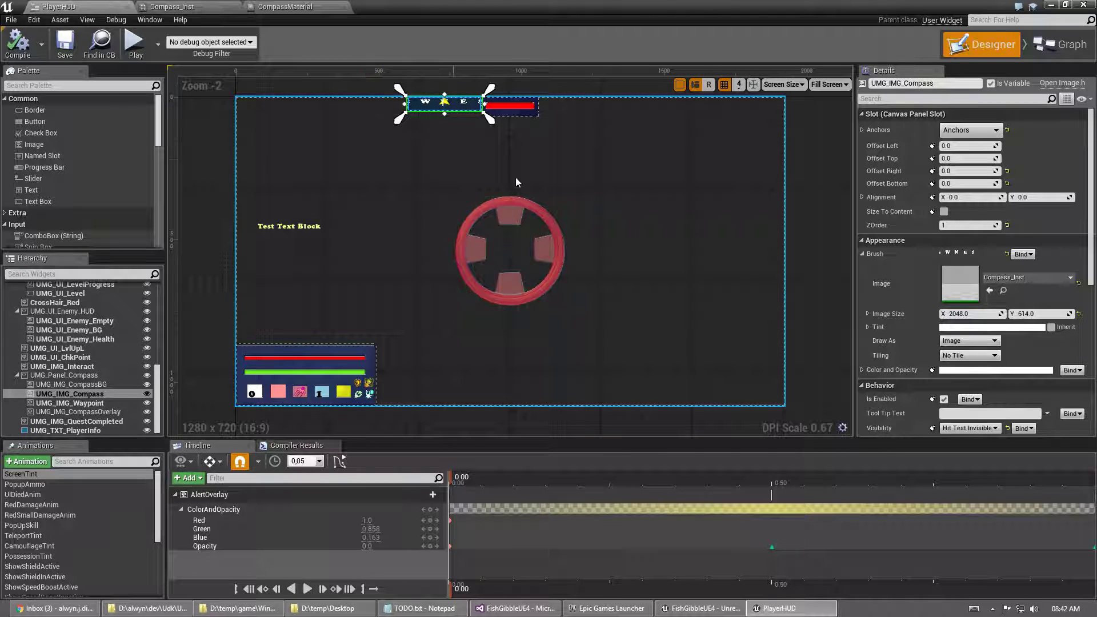
{"action": "left_click", "coordinate": [100, 416]}
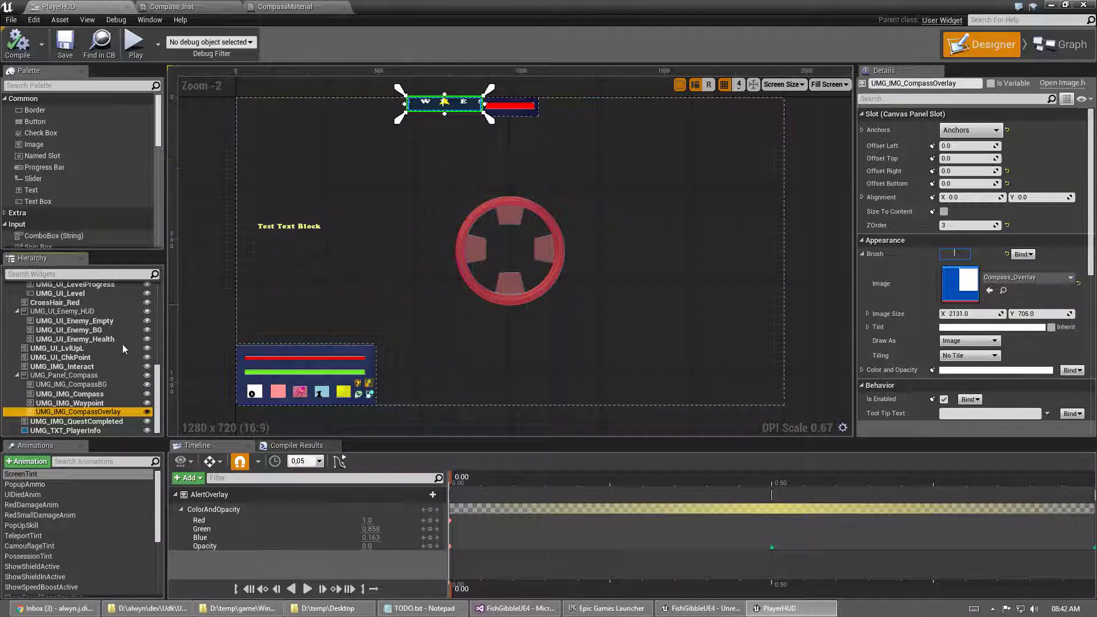
{"action": "left_click", "coordinate": [71, 403]}
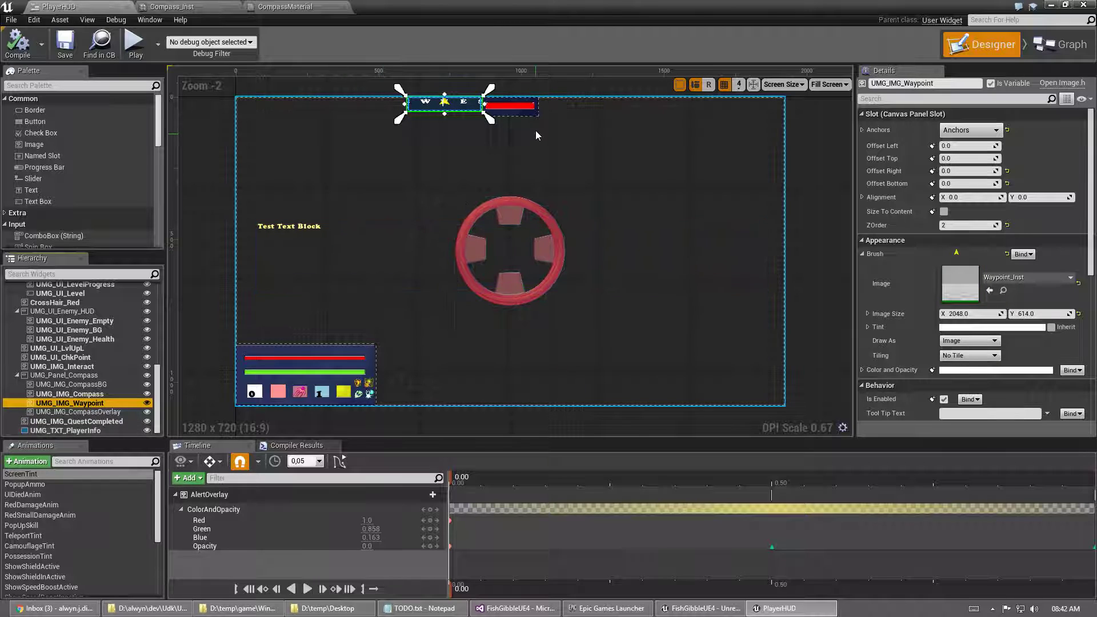
Locate the Waypoint_Inst material assigned to the waypoint image's brush and open it maximized
{"action": "left_click", "coordinate": [1004, 291]}
{"action": "left_click", "coordinate": [1064, 6]}
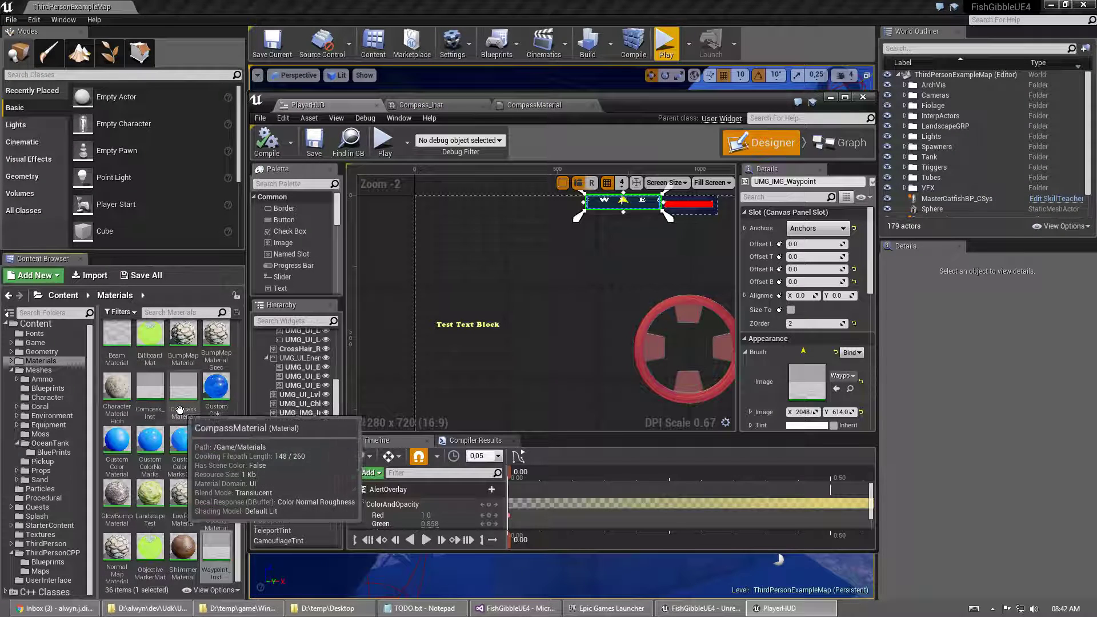
{"action": "double_click", "coordinate": [213, 549]}
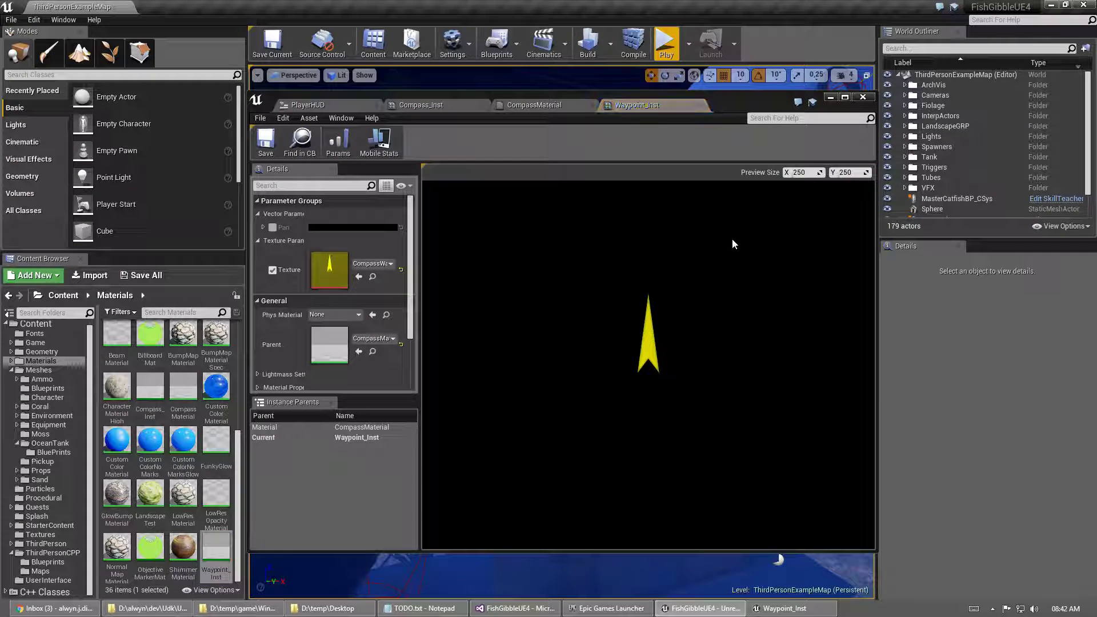
{"action": "left_click", "coordinate": [844, 98]}
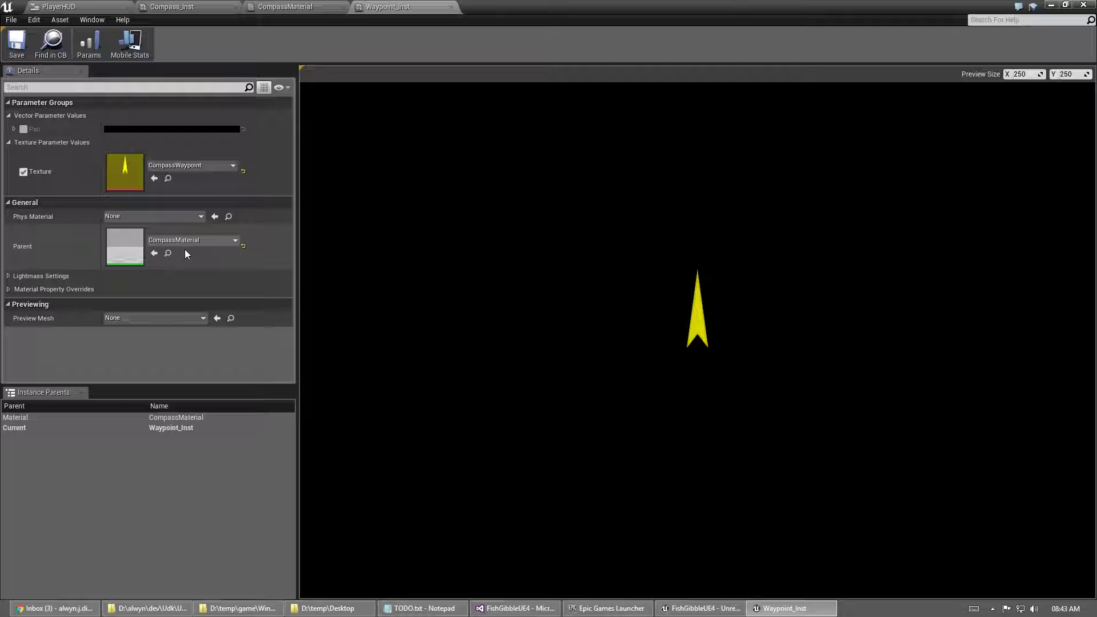
Select CompassMaterial's Texture parameter node and compare it with the texture override in Waypoint_Inst
{"action": "left_click", "coordinate": [285, 7]}
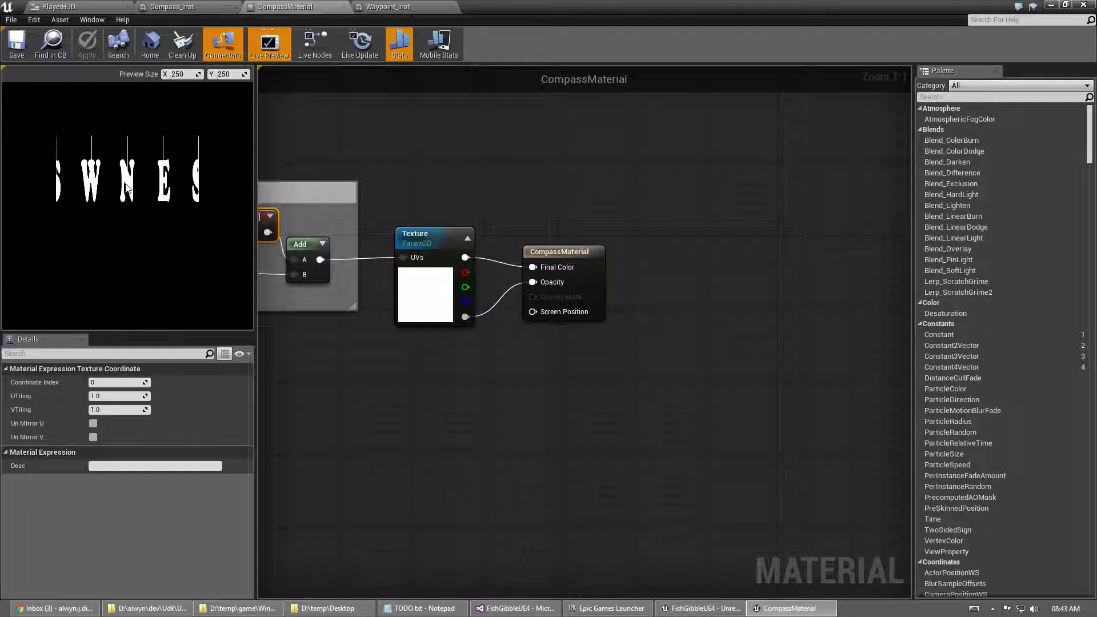
{"action": "left_click", "coordinate": [421, 234]}
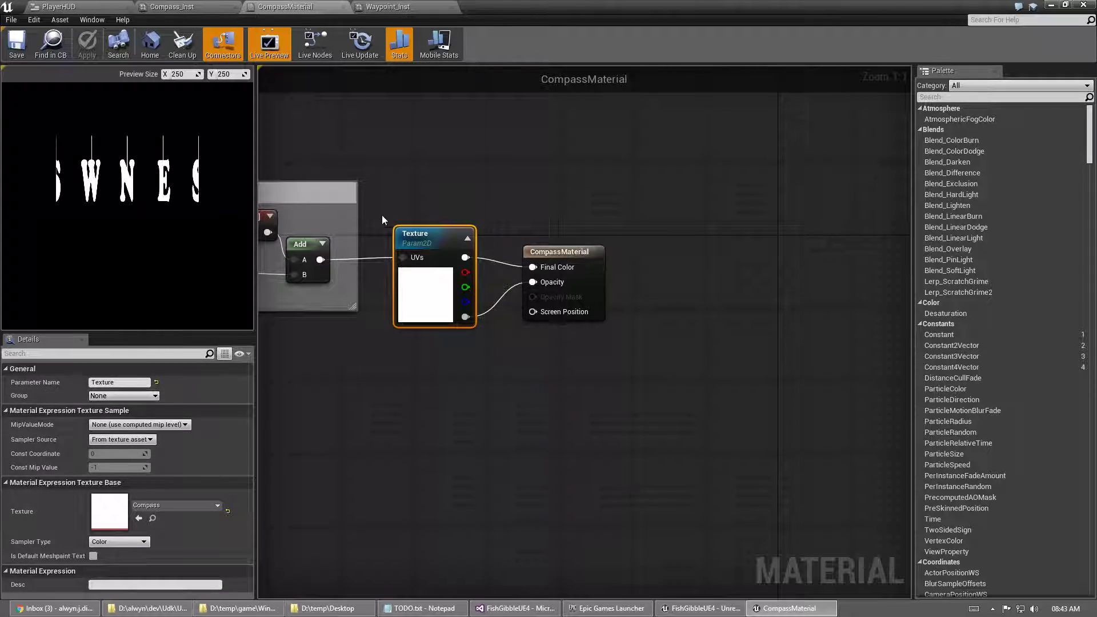
{"action": "left_click", "coordinate": [389, 7]}
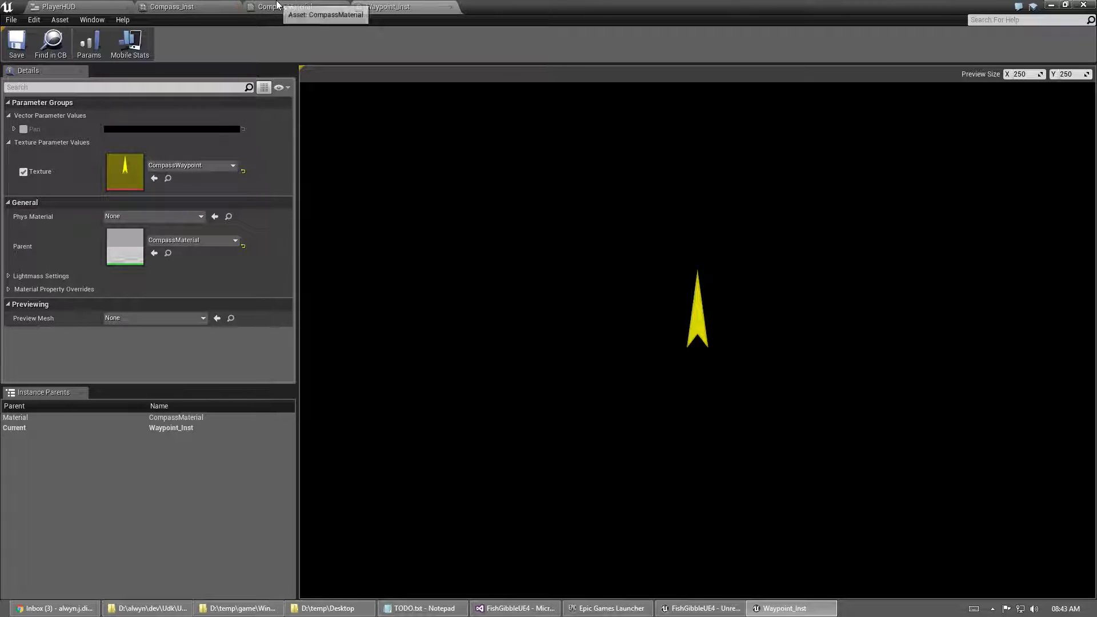
{"action": "left_click", "coordinate": [285, 7]}
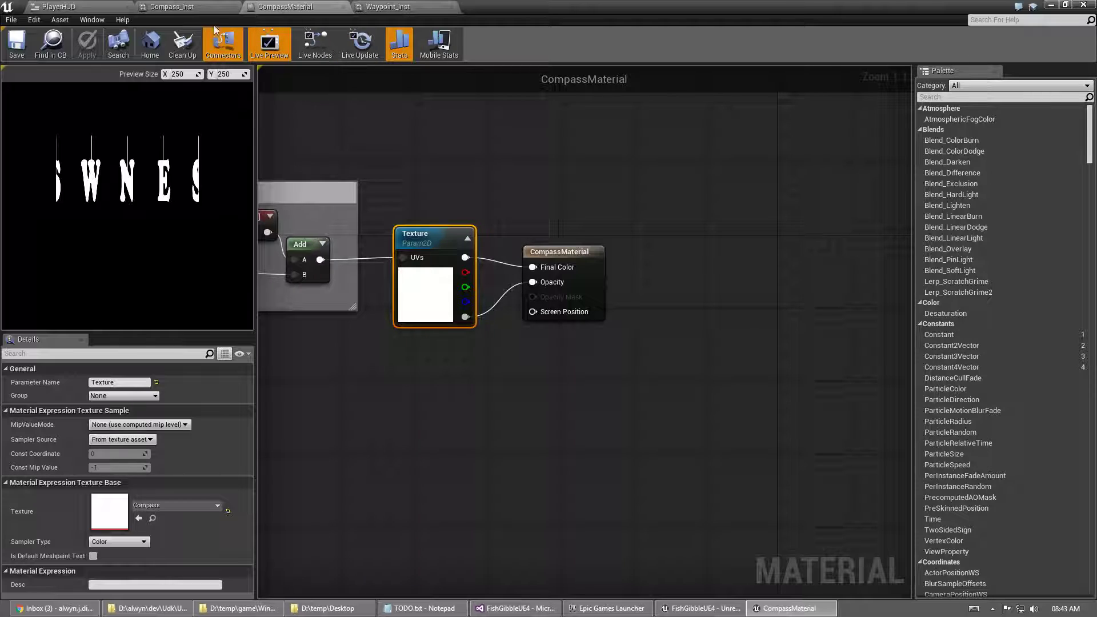
Check the Pan parameter's components in Compass_Inst and Waypoint_Inst, collapsing them again in both instances
{"action": "left_click", "coordinate": [183, 7]}
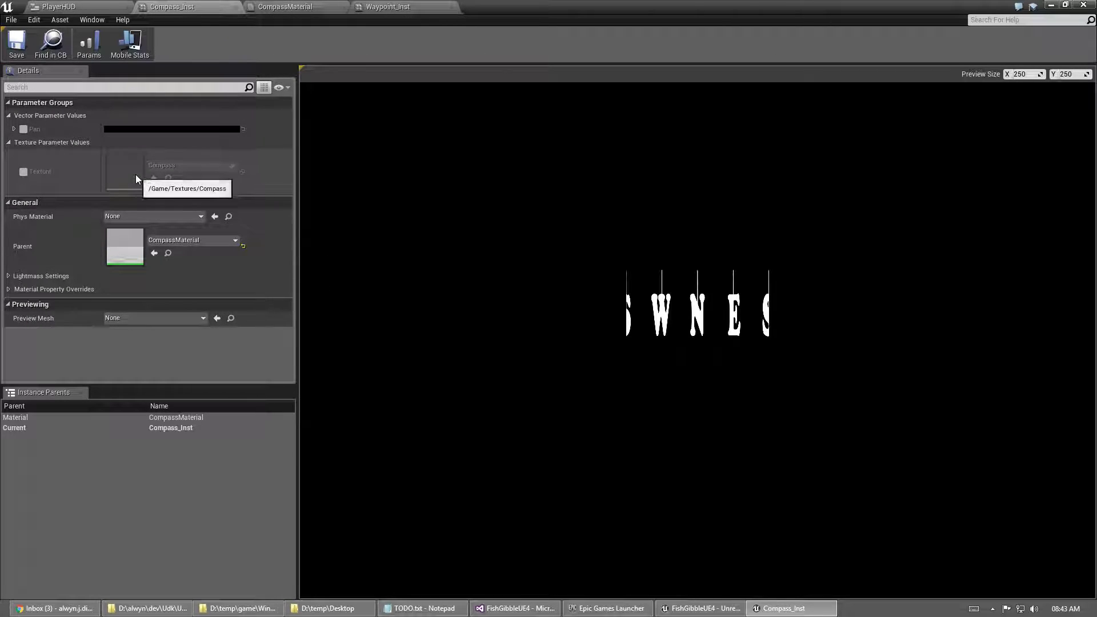
{"action": "left_click", "coordinate": [14, 129]}
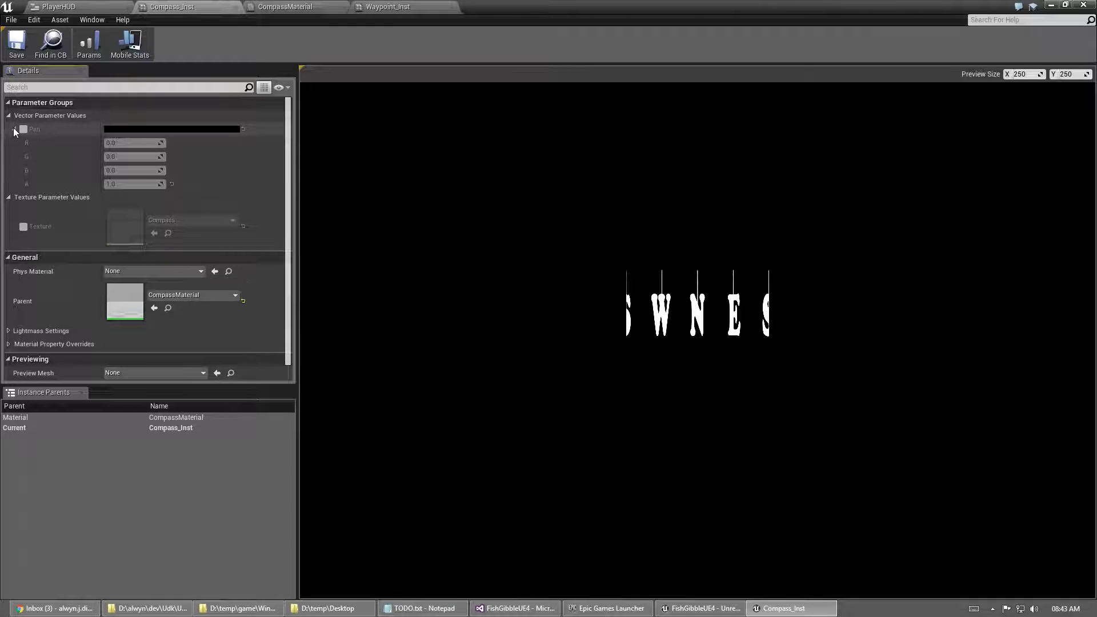
{"action": "left_click", "coordinate": [14, 129]}
{"action": "left_click", "coordinate": [389, 6]}
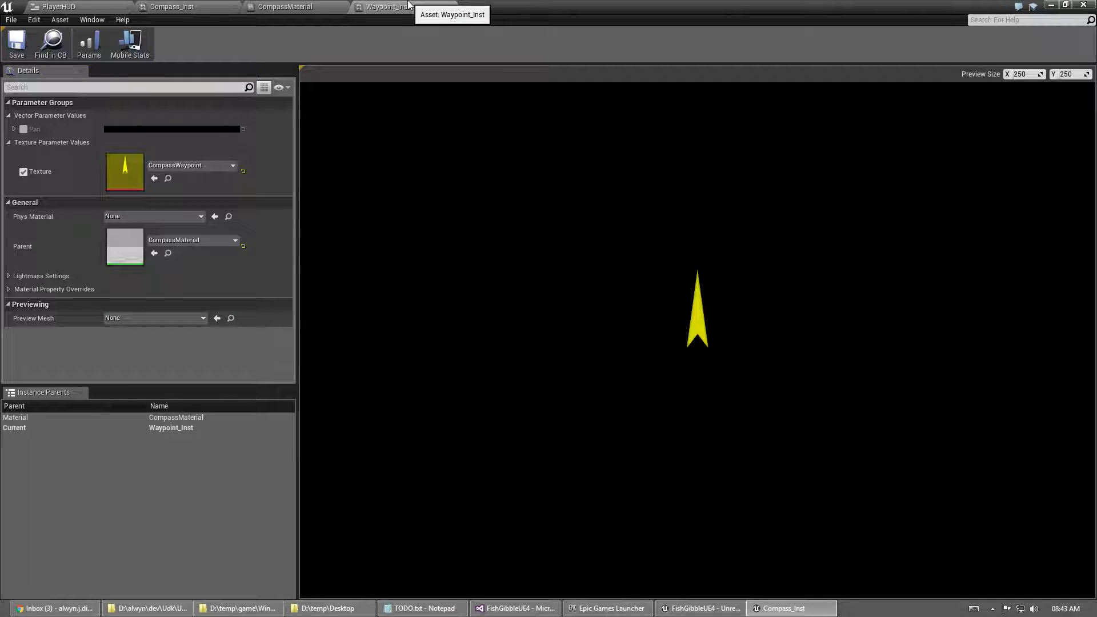
{"action": "left_click", "coordinate": [14, 129]}
{"action": "left_click", "coordinate": [14, 129]}
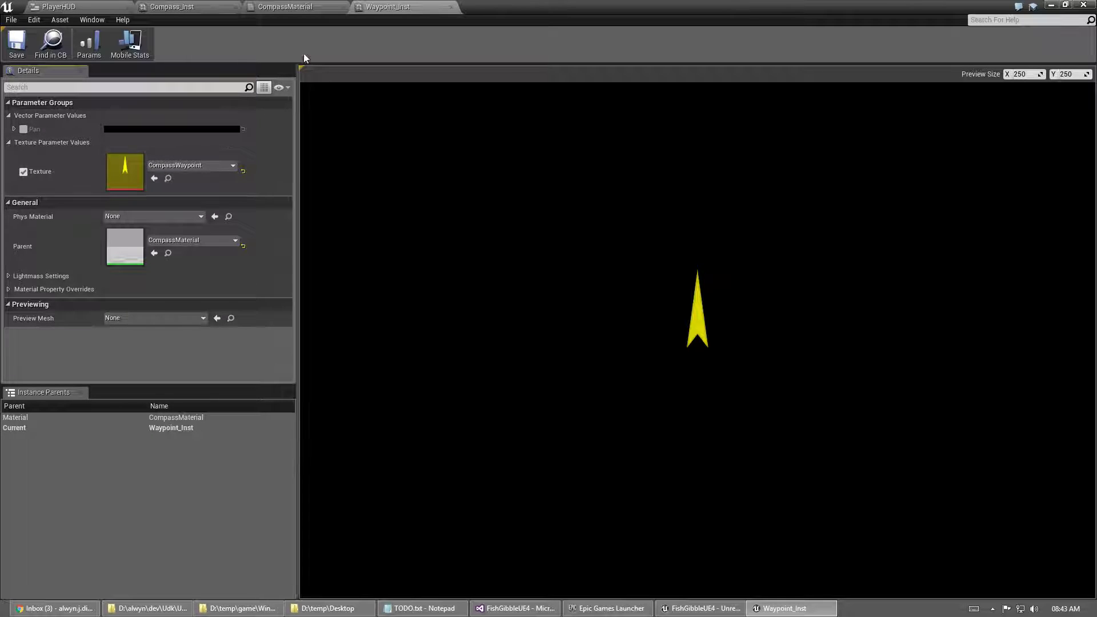
Inspect the UMG_IMG_CompassOverlay image's brush in PlayerHUD, and close the asset editor window to return to the level
{"action": "left_click", "coordinate": [57, 6]}
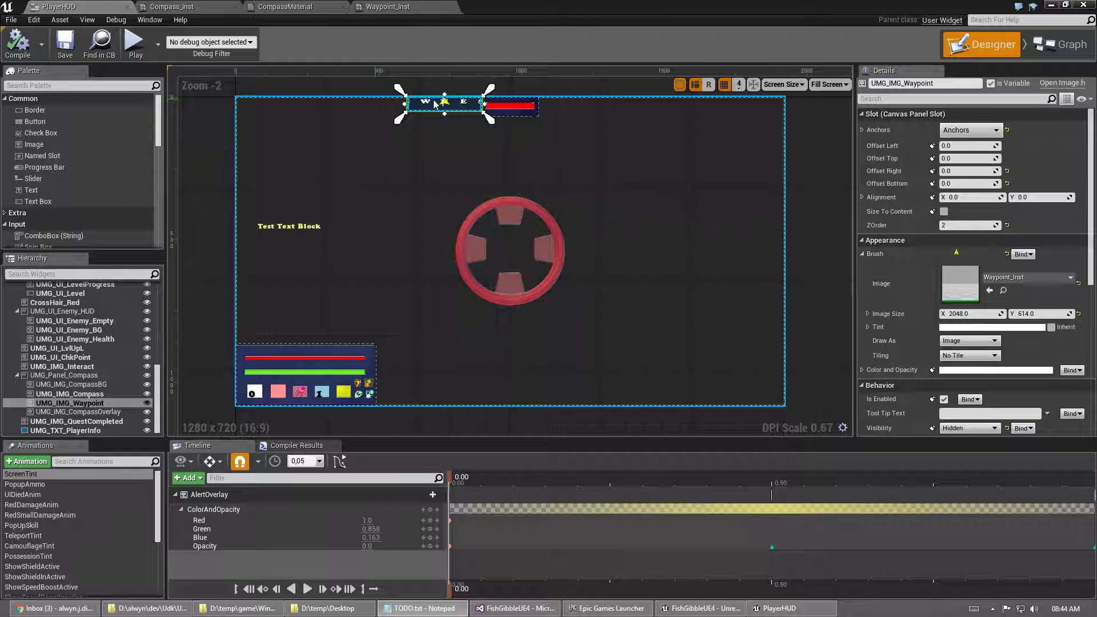
{"action": "left_click", "coordinate": [81, 411]}
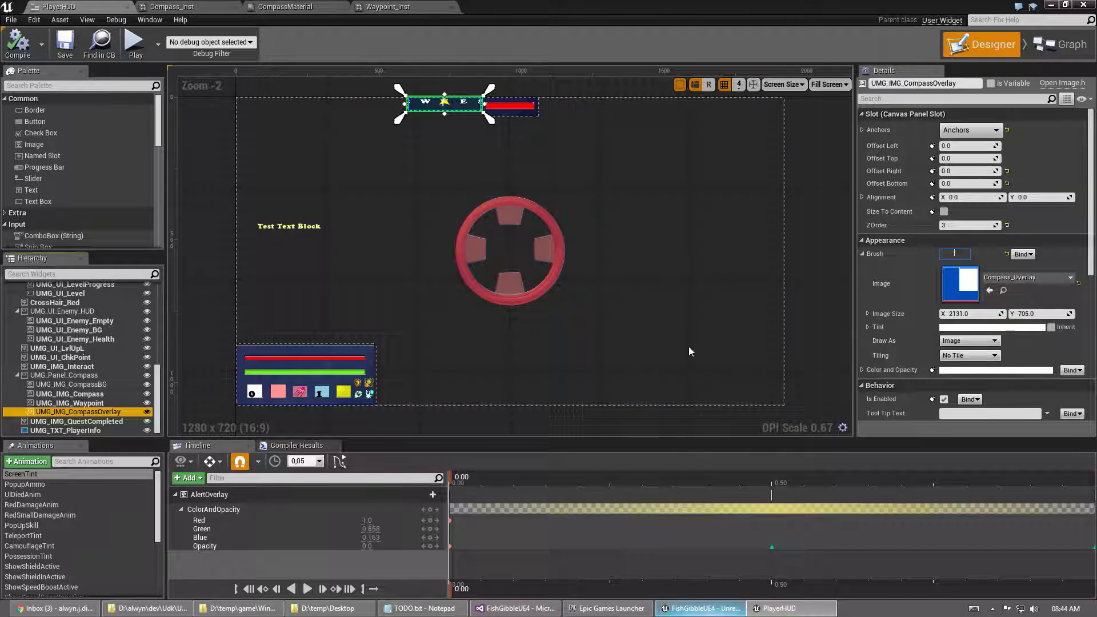
{"action": "left_click", "coordinate": [518, 608]}
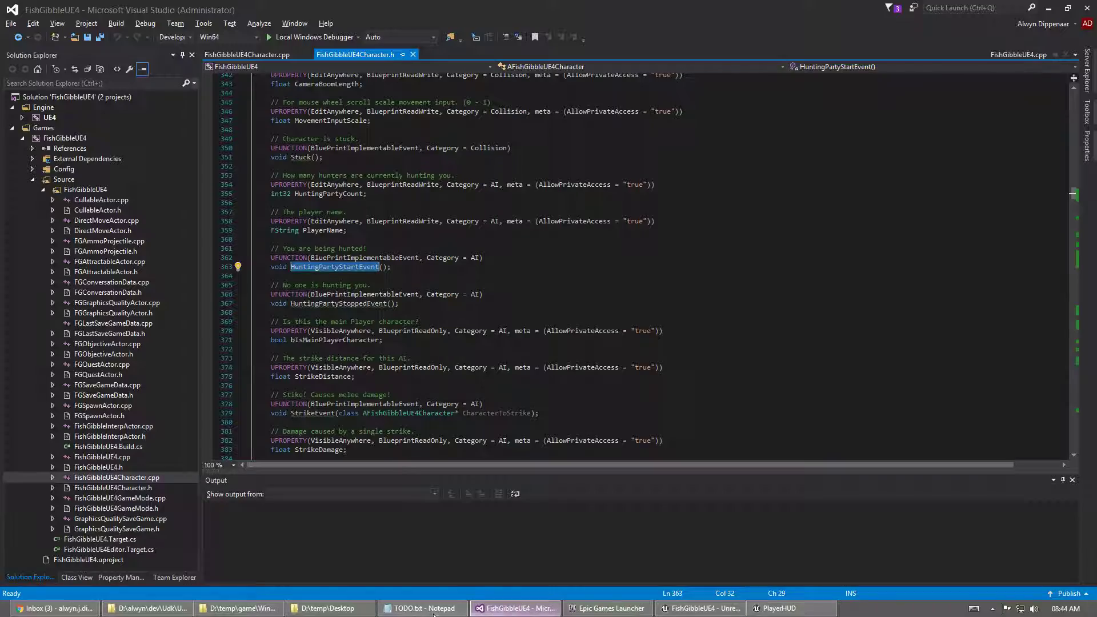
{"action": "left_click", "coordinate": [1064, 14]}
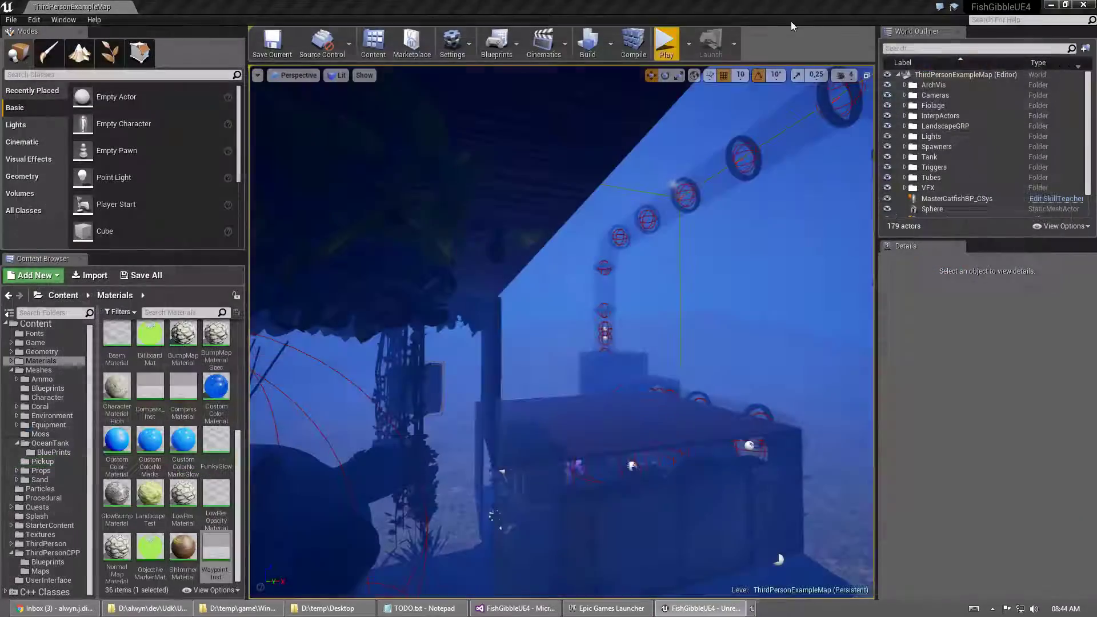
{"action": "left_click", "coordinate": [1083, 4]}
Play the level to watch the compass move with the player, and end the play session
{"action": "left_click", "coordinate": [666, 43]}
{"action": "left_click", "coordinate": [449, 73]}
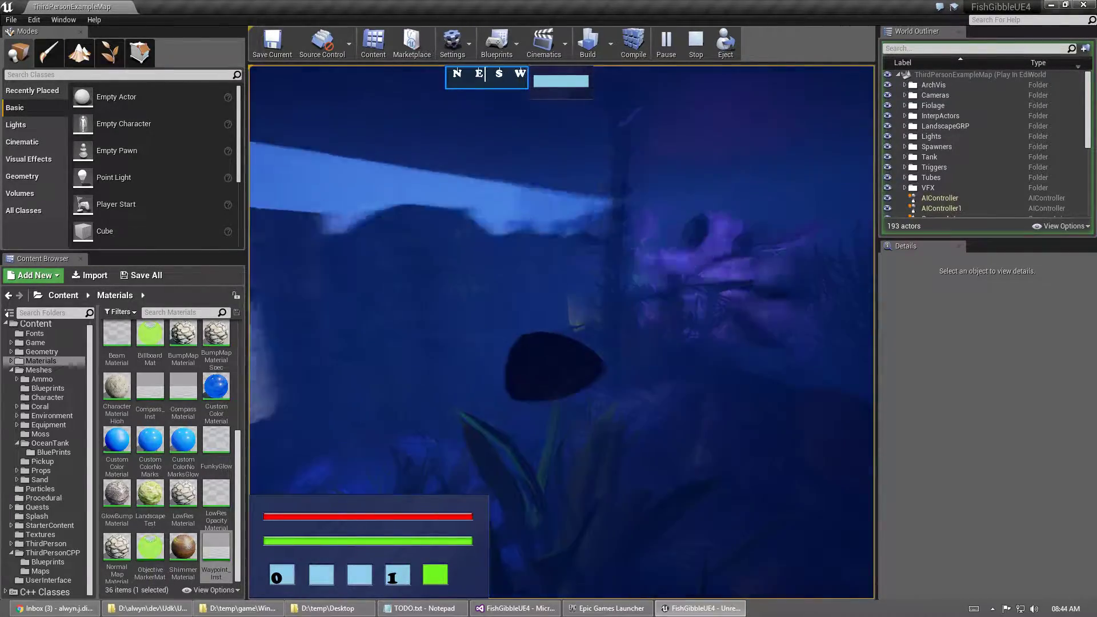
{"action": "key", "text": "Escape"}
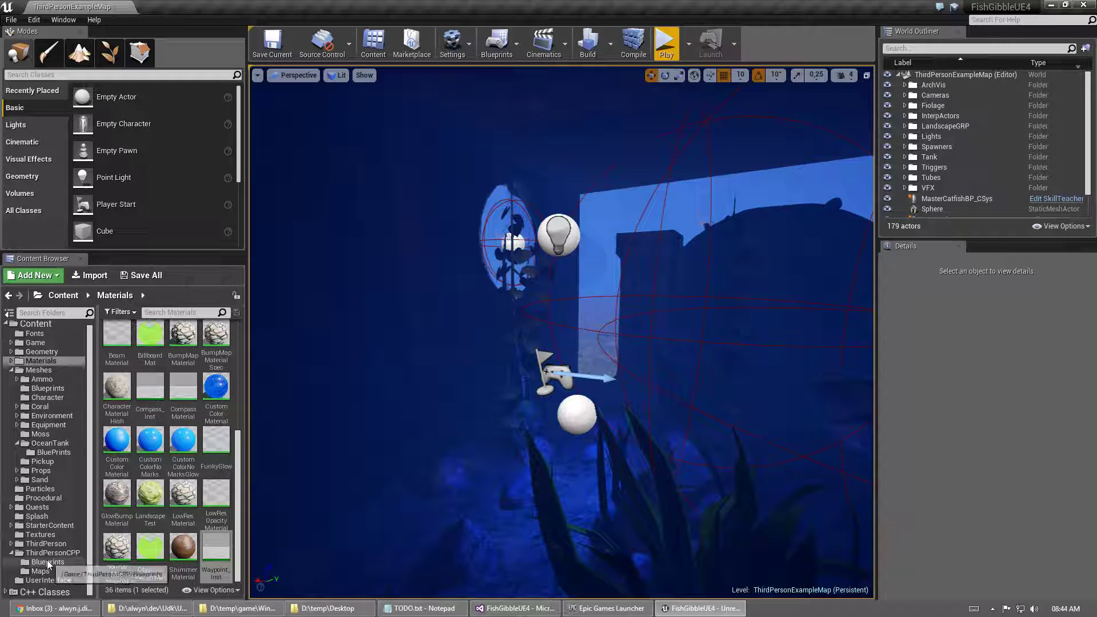
Open the PlayerHUD widget from the UserInterface folder and bring up its Event Graph
{"action": "left_click", "coordinate": [47, 581]}
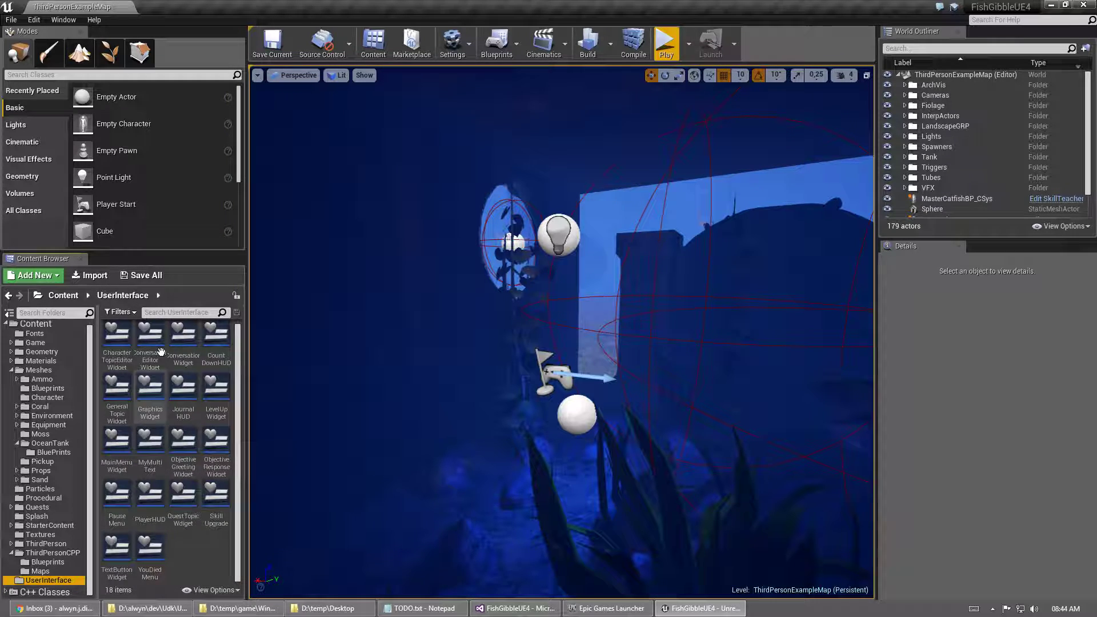
{"action": "double_click", "coordinate": [150, 523]}
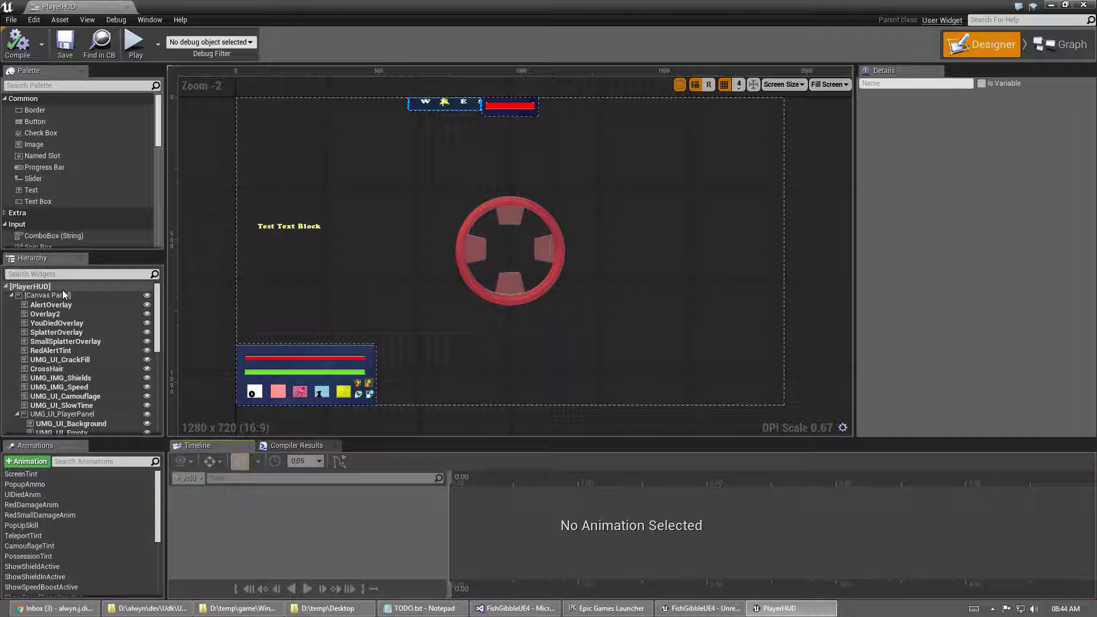
{"action": "left_click", "coordinate": [1061, 45]}
{"action": "right_click_drag", "start_coordinate": [352, 154], "coordinate": [986, 109]}
{"action": "left_click", "coordinate": [234, 70]}
Examine the Event Construct chain through the Check Compass Material and Create and Set Dynamic Material groups in PlayerHUD's Event Graph
{"action": "right_click_drag", "start_coordinate": [369, 233], "coordinate": [459, 213]}
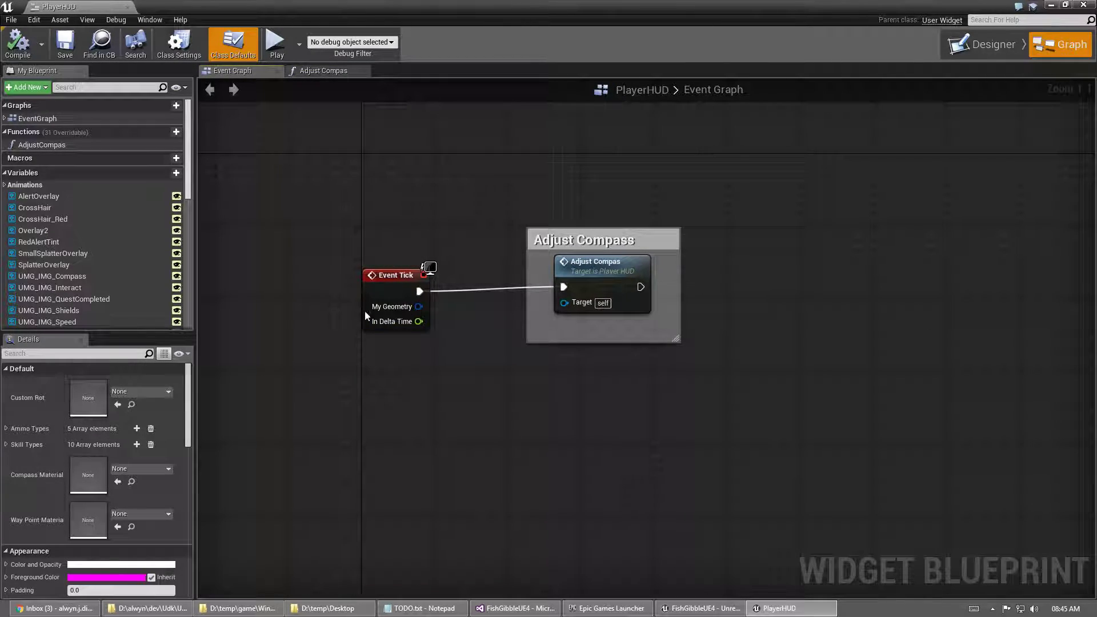
{"action": "right_click_drag", "start_coordinate": [419, 164], "coordinate": [293, 316]}
{"action": "scroll", "coordinate": [292, 316], "scroll_direction": "down", "scroll_amount": 1}
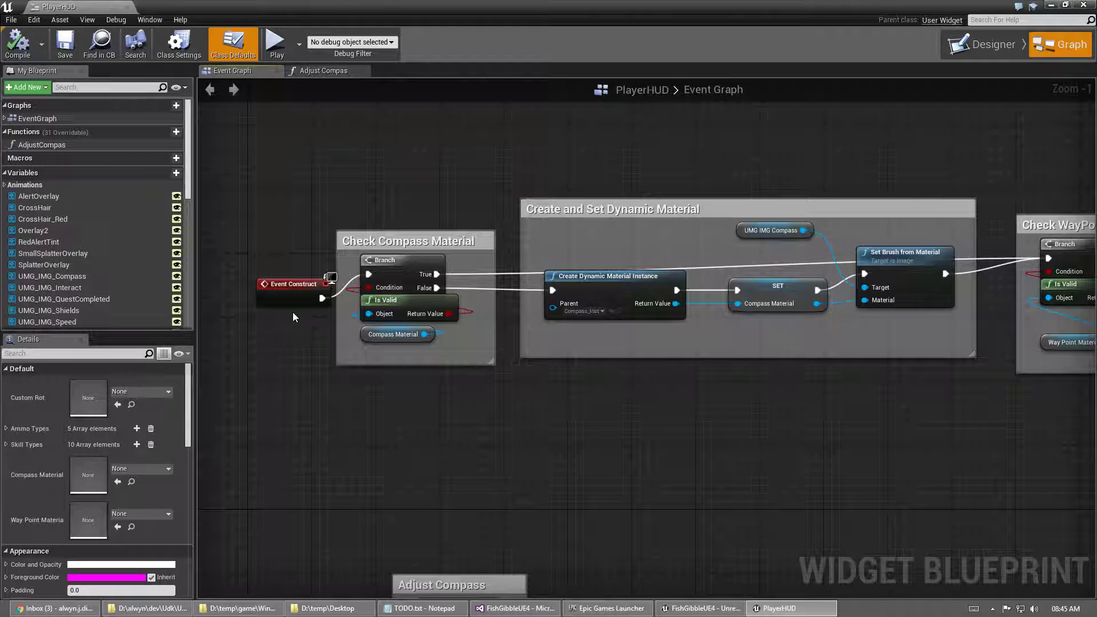
{"action": "scroll", "coordinate": [292, 316], "scroll_direction": "up", "scroll_amount": 1}
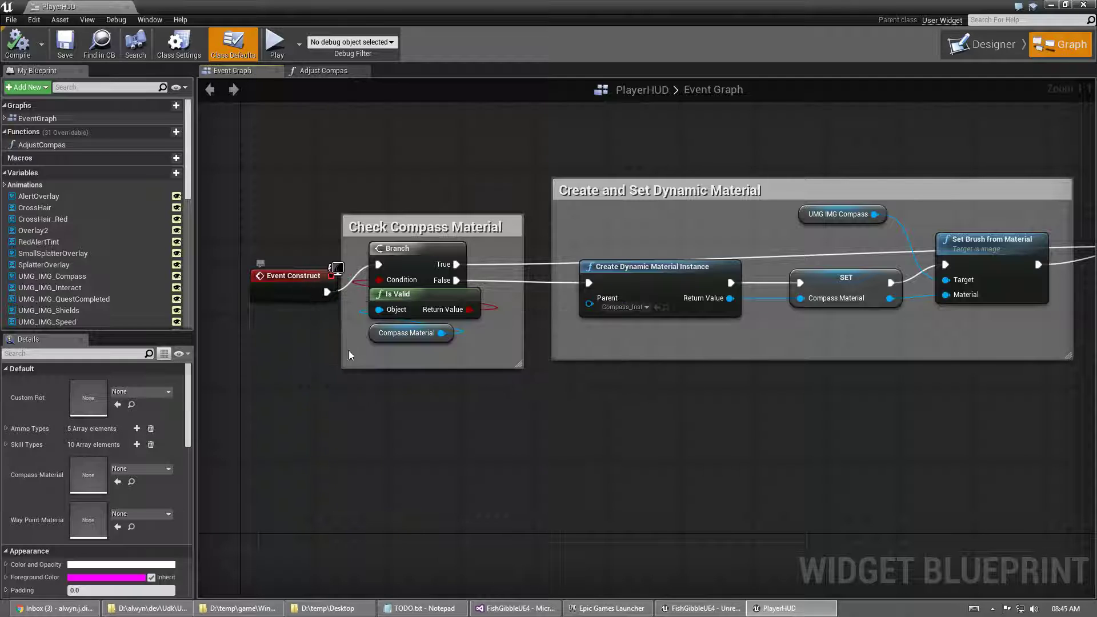
{"action": "right_click_drag", "start_coordinate": [661, 437], "coordinate": [540, 416]}
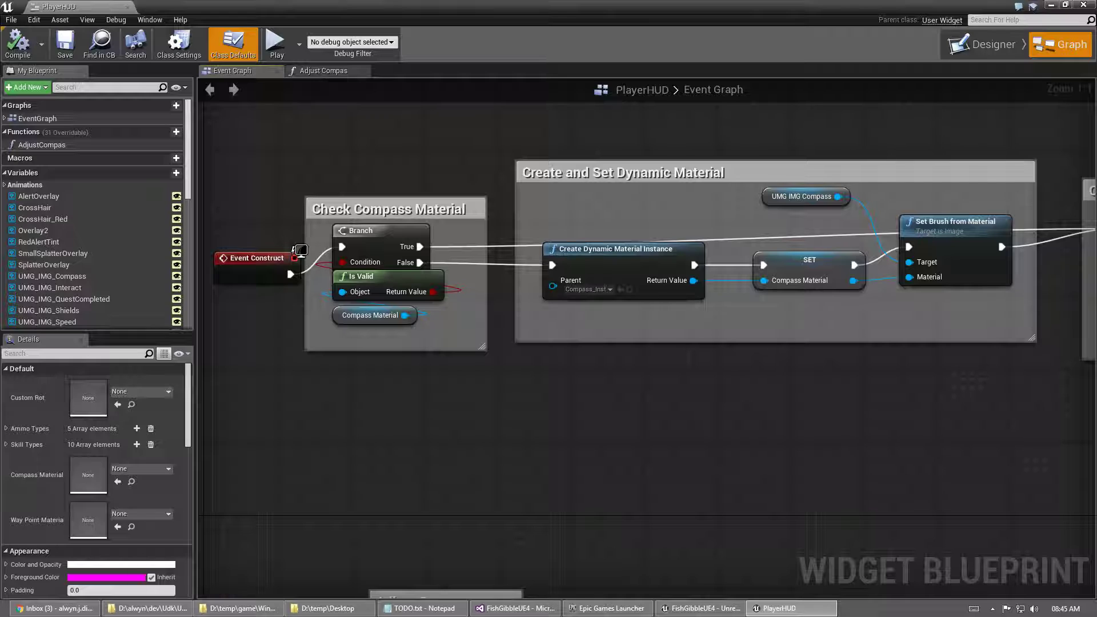
{"action": "right_click_drag", "start_coordinate": [547, 443], "coordinate": [484, 444]}
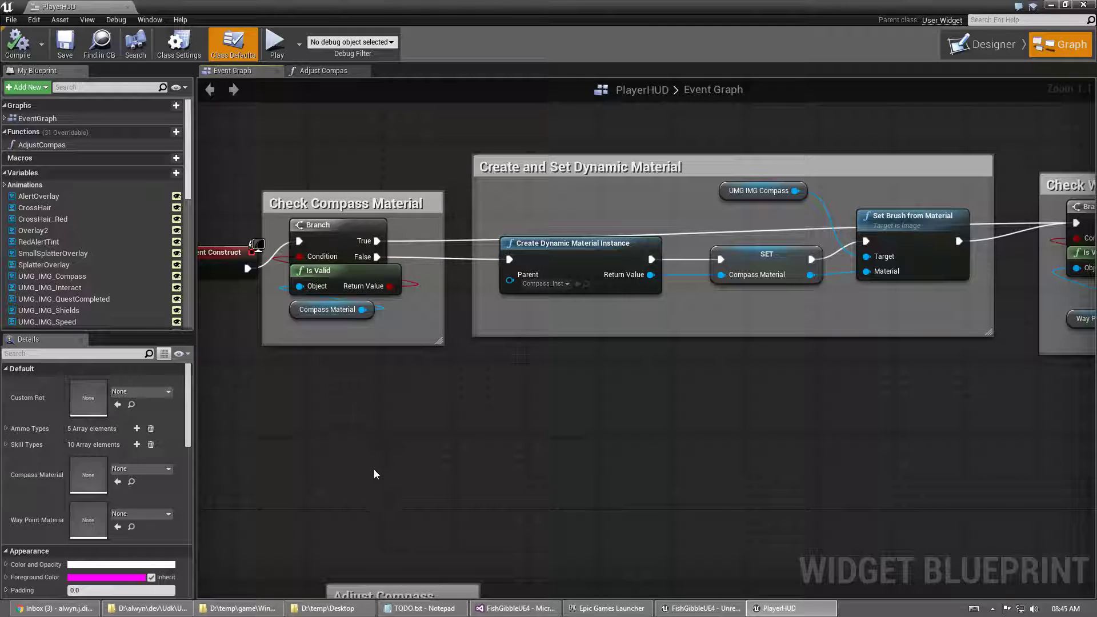
{"action": "left_click_drag", "start_coordinate": [334, 397], "coordinate": [519, 409]}
{"action": "left_click_drag", "start_coordinate": [437, 376], "coordinate": [576, 454]}
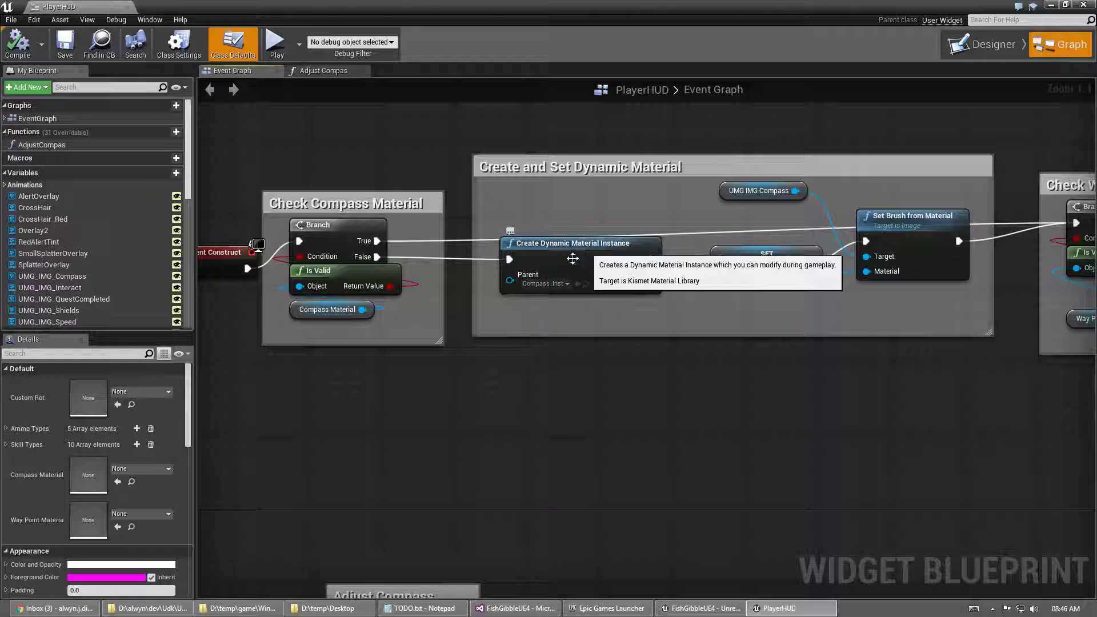
Review the compass material's creation and brush nodes, and inspect the CompassMaterial variable's settings
{"action": "right_click_drag", "start_coordinate": [597, 402], "coordinate": [347, 398]}
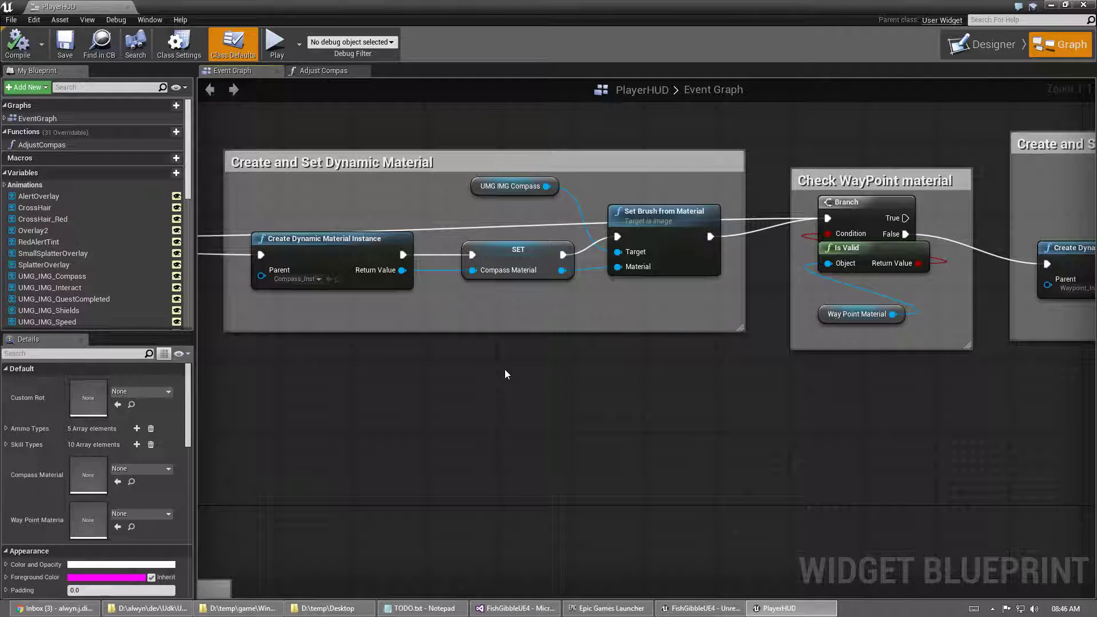
{"action": "right_click_drag", "start_coordinate": [505, 369], "coordinate": [487, 382]}
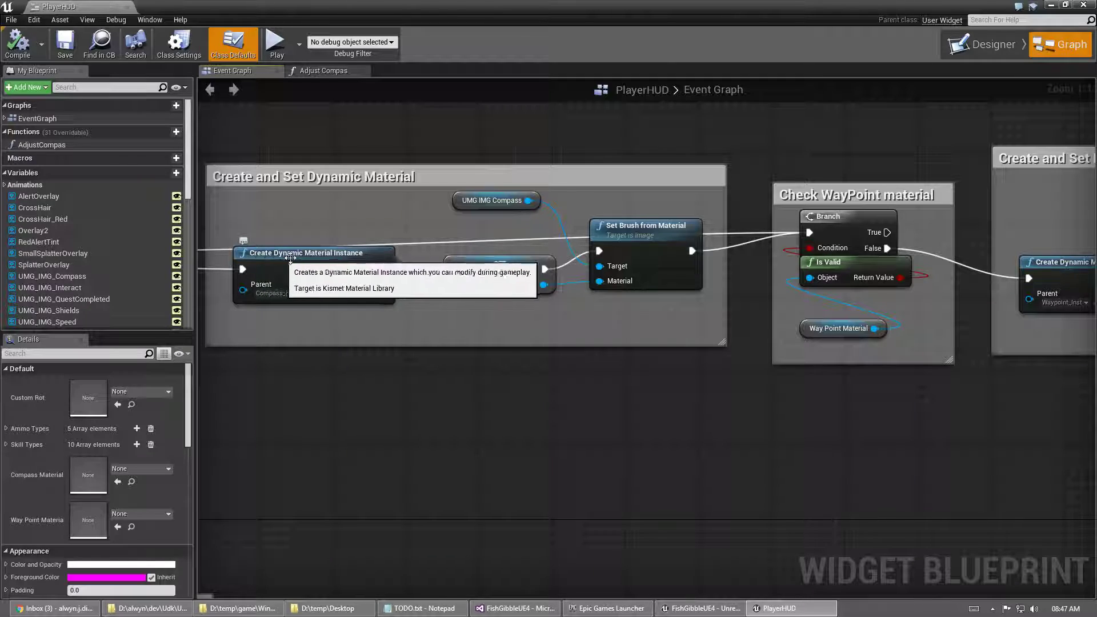
{"action": "scroll", "coordinate": [93, 237], "scroll_direction": "down", "scroll_amount": 10}
{"action": "scroll", "coordinate": [93, 237], "scroll_direction": "down", "scroll_amount": 5}
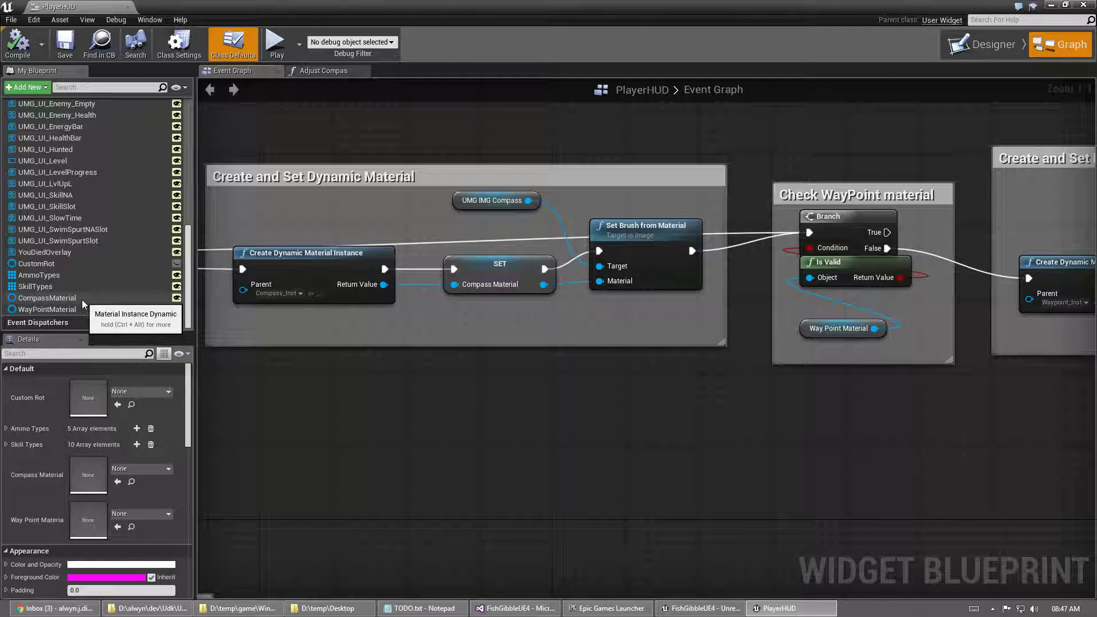
{"action": "left_click", "coordinate": [59, 298]}
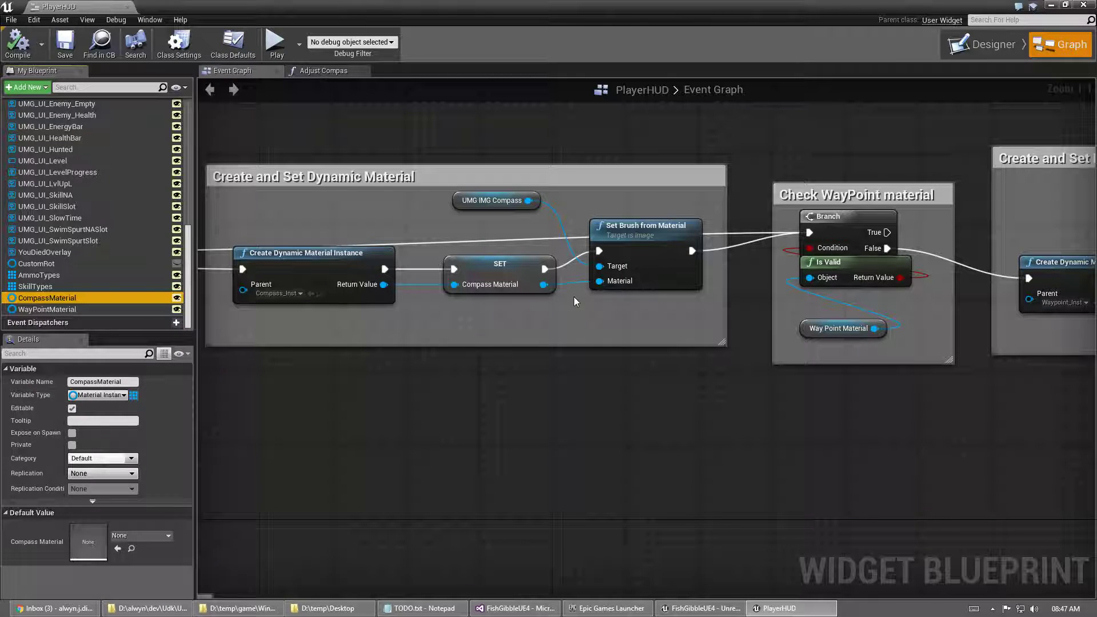
{"action": "right_click_drag", "start_coordinate": [714, 425], "coordinate": [559, 424]}
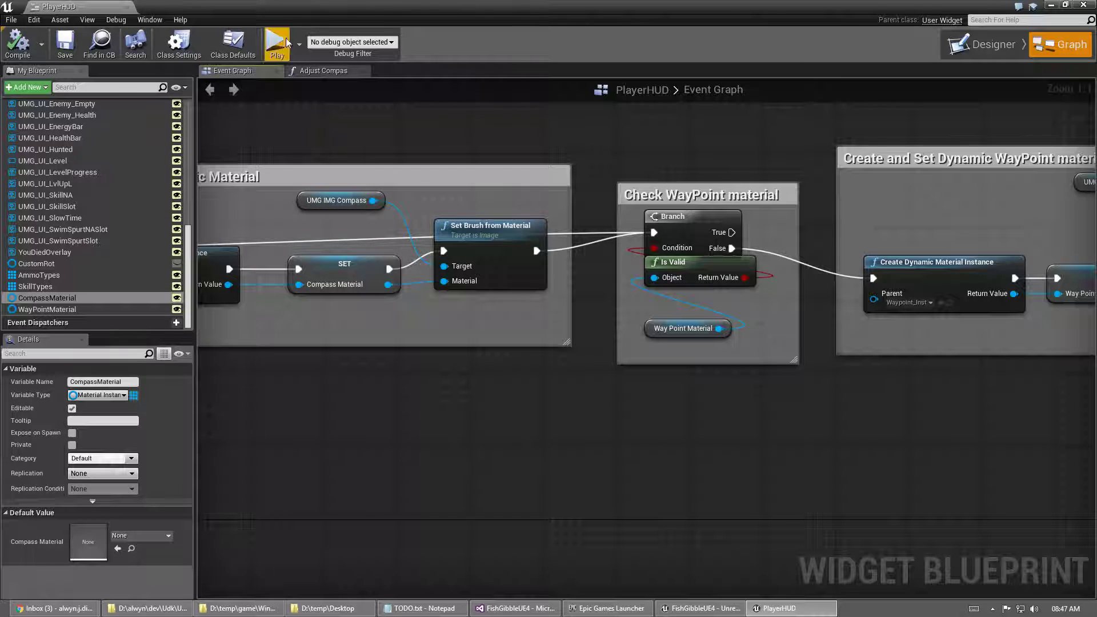
Switch PlayerHUD to the Designer, select the UMG_IMG_Compass image and locate its brush material in the Content Browser
{"action": "left_click", "coordinate": [996, 53]}
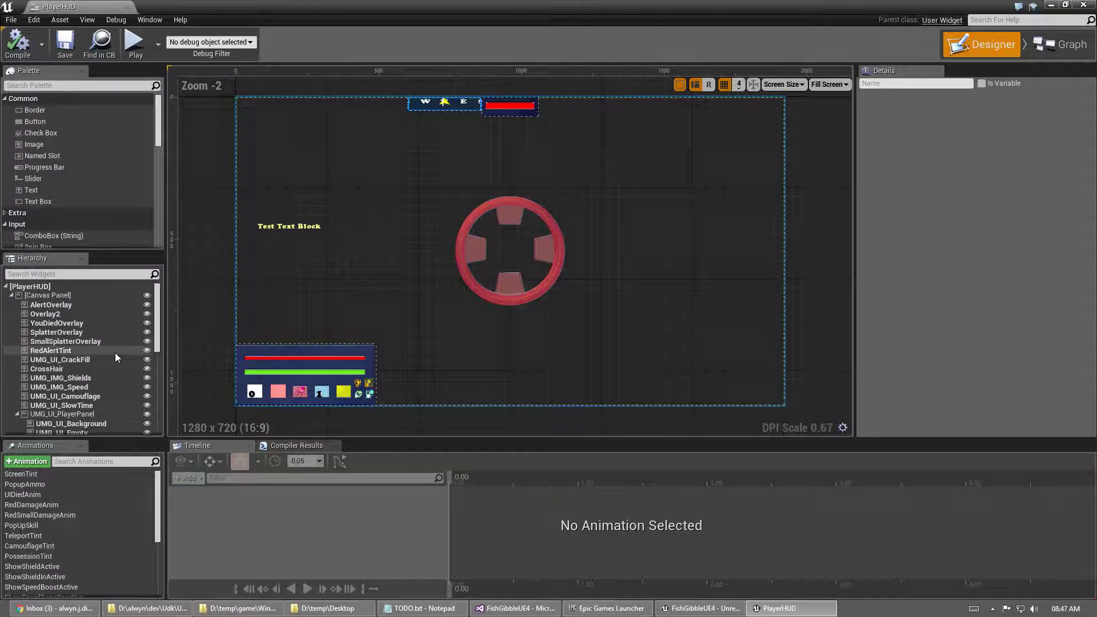
{"action": "scroll", "coordinate": [121, 358], "scroll_direction": "down", "scroll_amount": 3}
{"action": "left_click", "coordinate": [85, 393]}
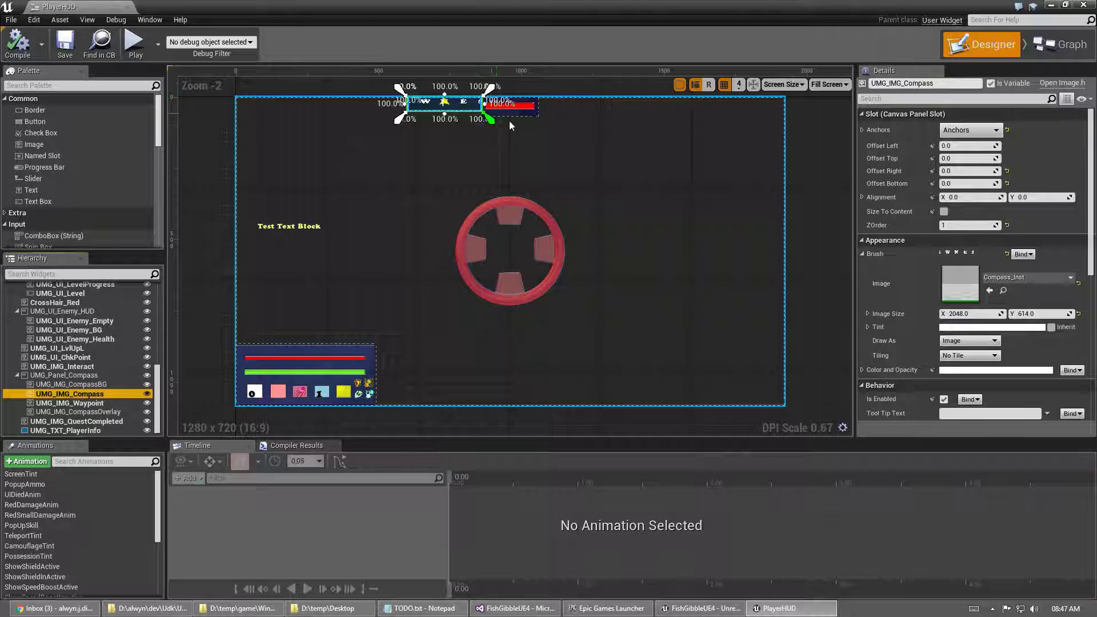
{"action": "left_click", "coordinate": [1005, 290]}
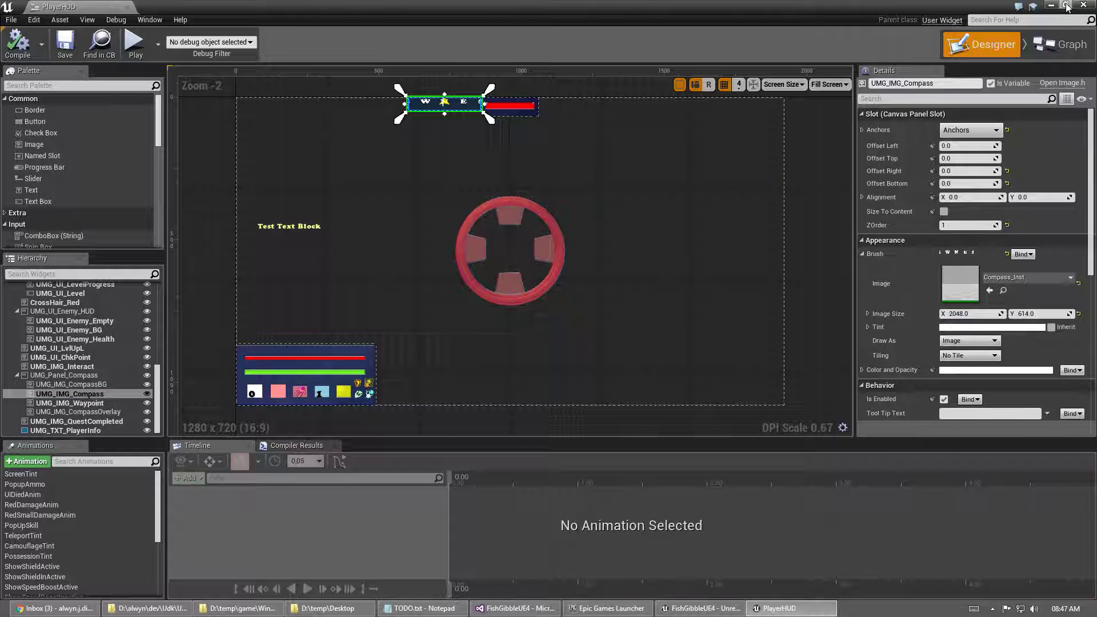
Open the Compass_Inst material instance from the Content Browser, view it maximized, and return to PlayerHUD
{"action": "left_click", "coordinate": [1066, 4]}
{"action": "double_click", "coordinate": [150, 443]}
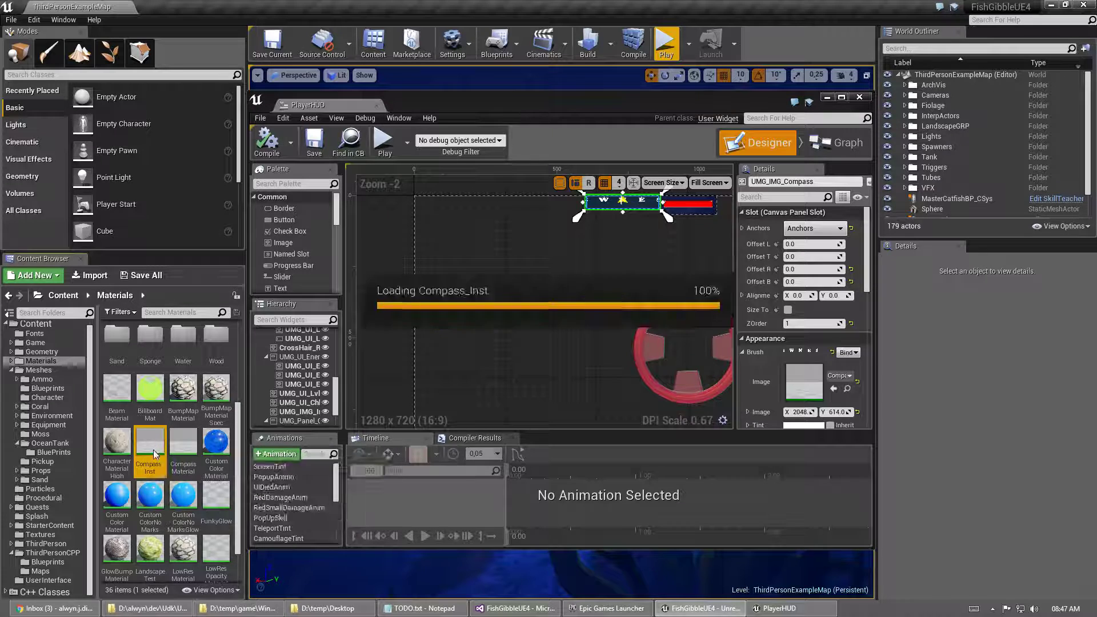
{"action": "left_click", "coordinate": [841, 97]}
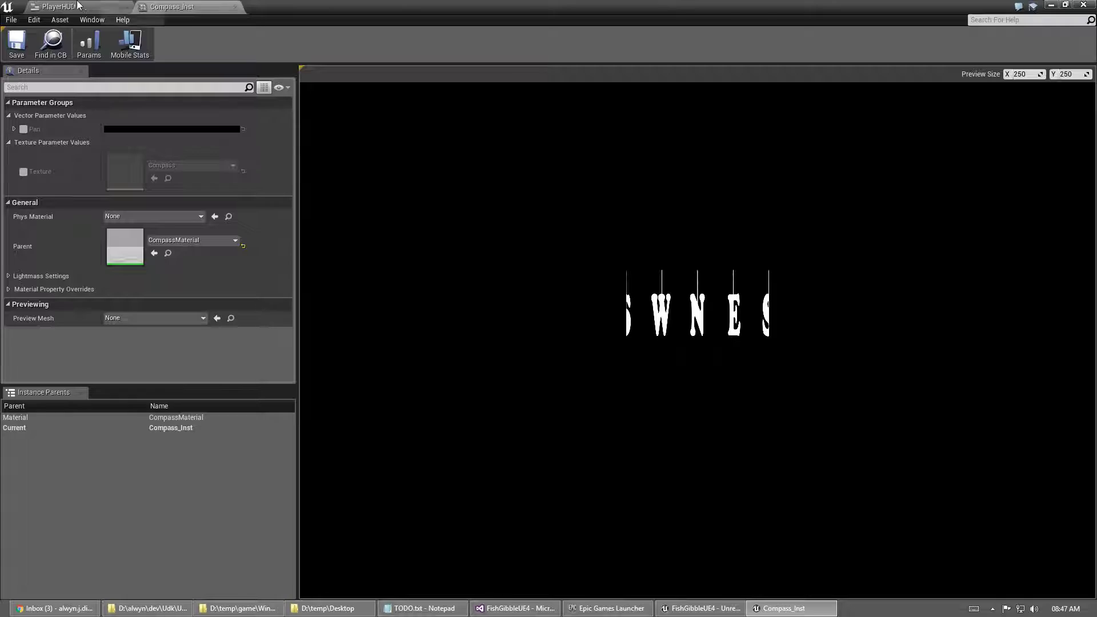
{"action": "left_click", "coordinate": [83, 6]}
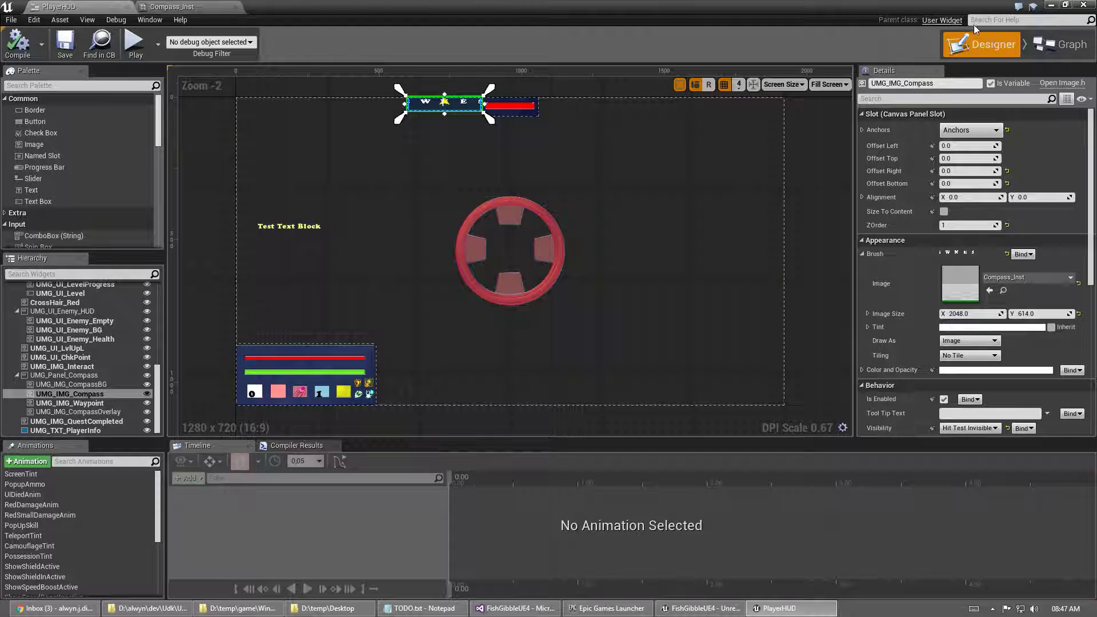
Examine the Create and Set Dynamic WayPoint material group in the Event Graph and inspect the WayPointMaterial variable's settings
{"action": "left_click", "coordinate": [1060, 44]}
{"action": "right_click_drag", "start_coordinate": [847, 471], "coordinate": [403, 410]}
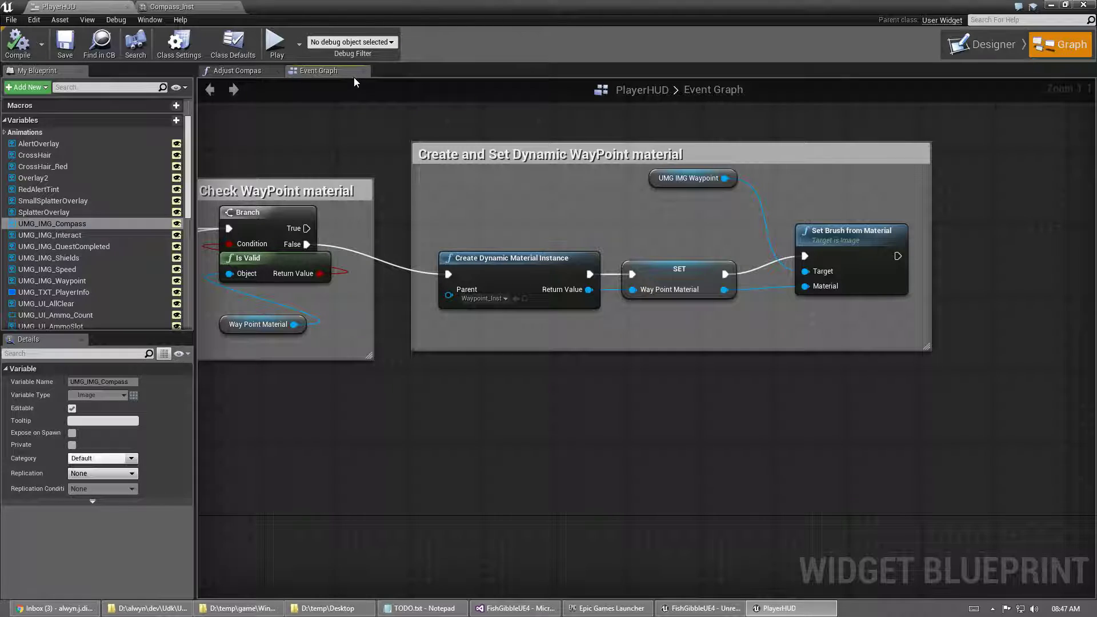
{"action": "right_click_drag", "start_coordinate": [443, 298], "coordinate": [395, 264]}
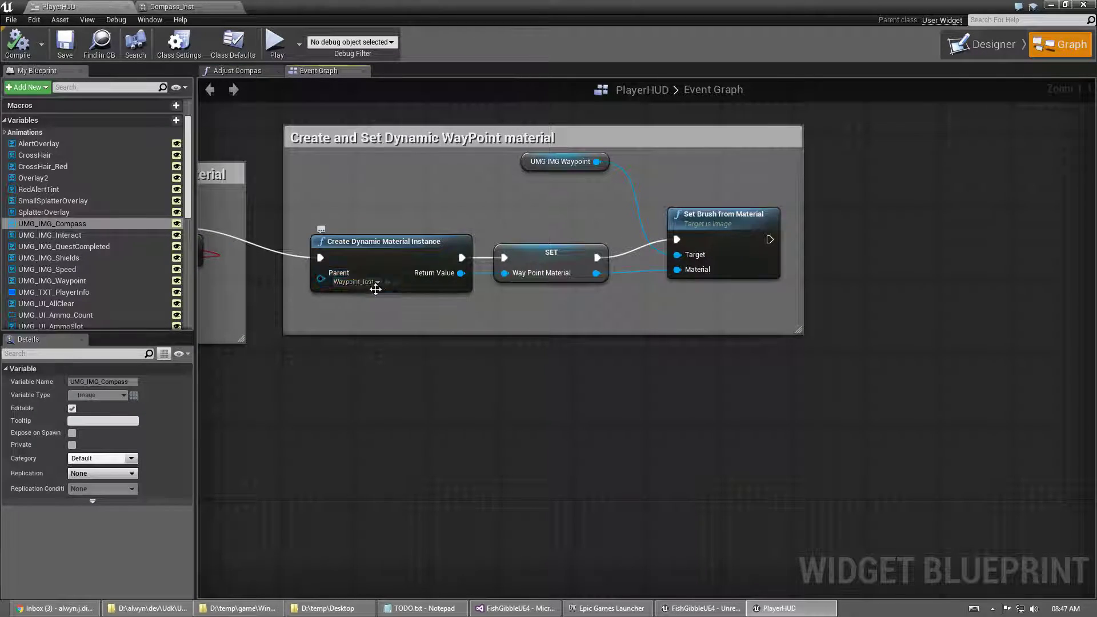
{"action": "scroll", "coordinate": [134, 281], "scroll_direction": "down", "scroll_amount": 10}
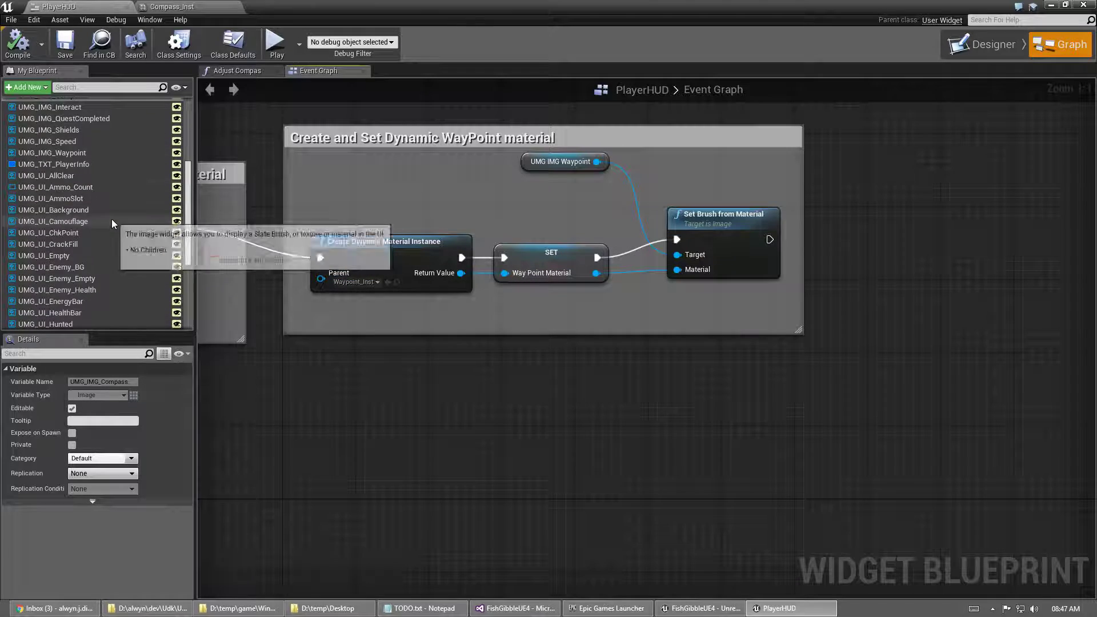
{"action": "left_click", "coordinate": [60, 310]}
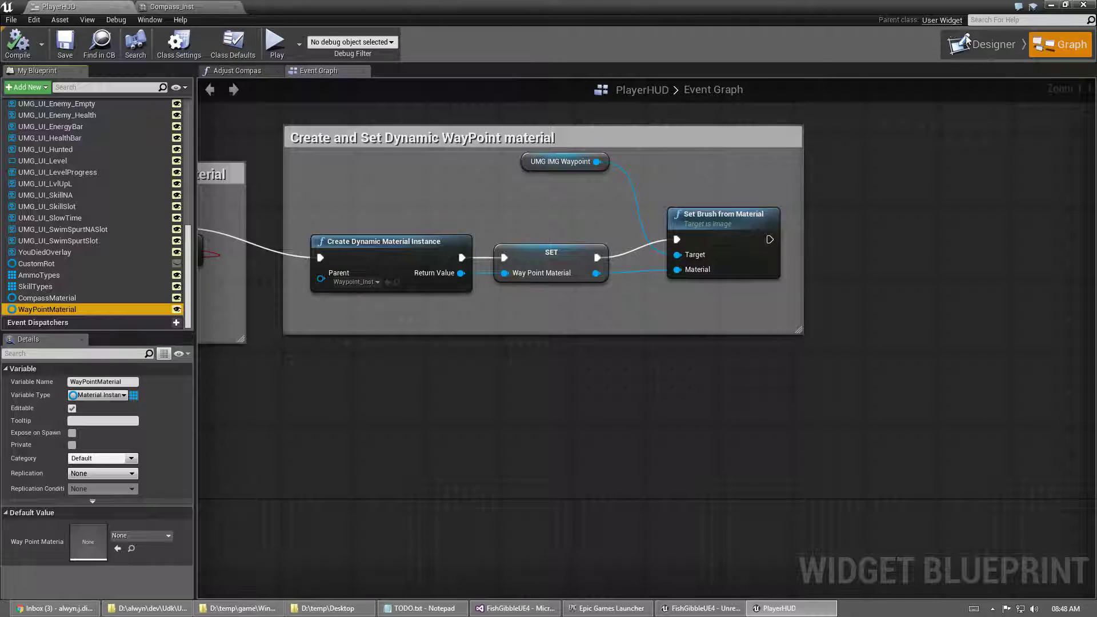
Inspect the brush of the UMG_IMG_Waypoint image in the Designer
{"action": "left_click", "coordinate": [982, 45]}
{"action": "left_click", "coordinate": [81, 402]}
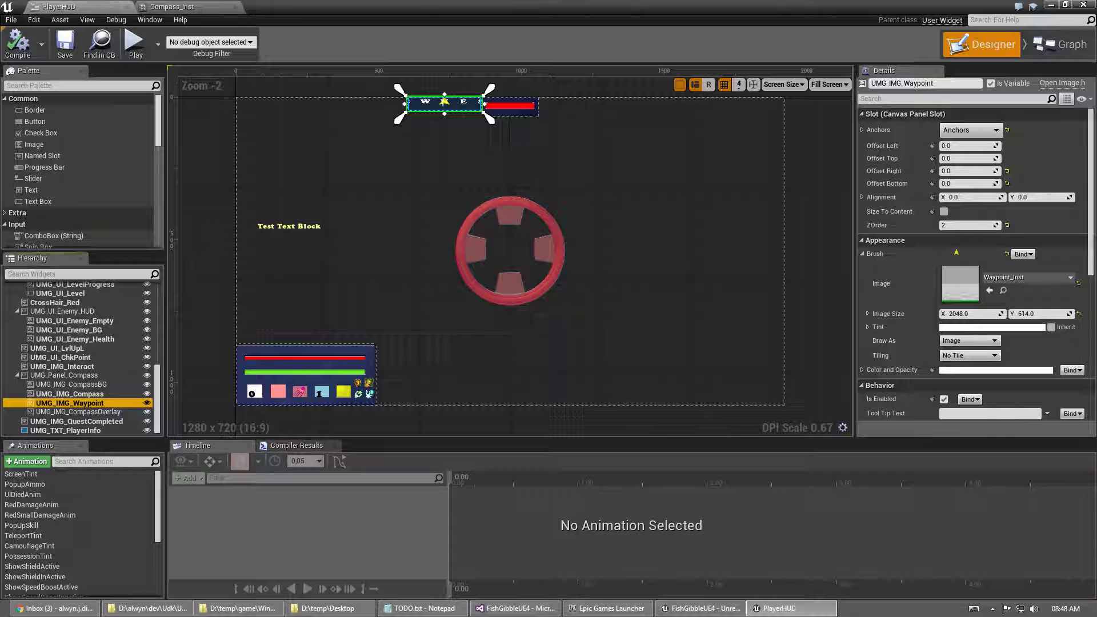
{"action": "key", "text": "alt+Tab"}
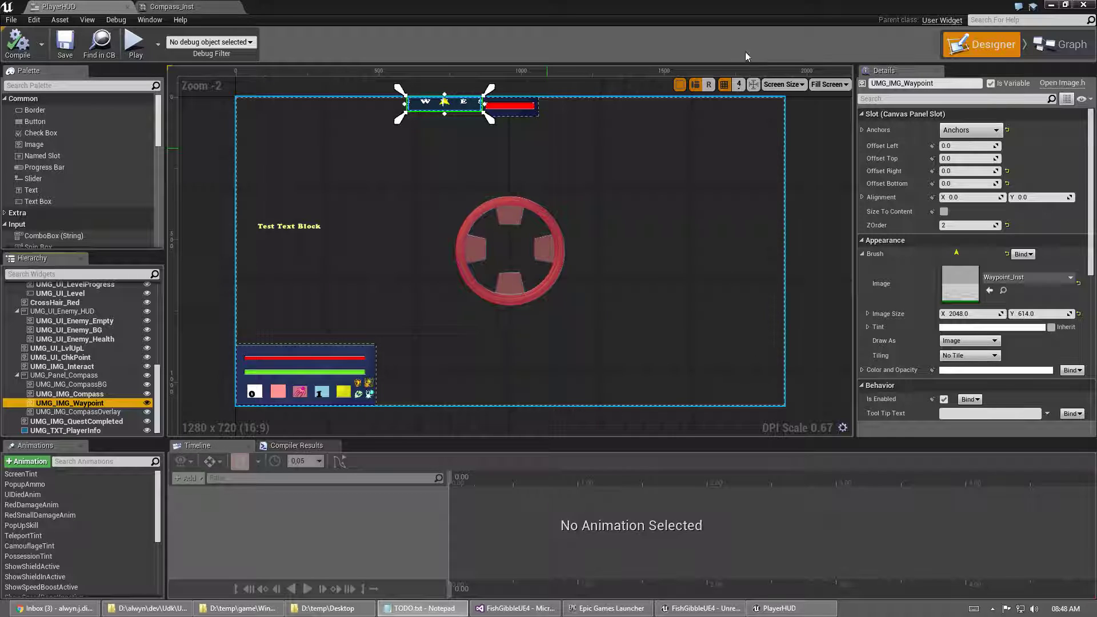
Return to the Event Graph and open the Adjust Compas function called by Event Tick
{"action": "left_click", "coordinate": [1057, 47]}
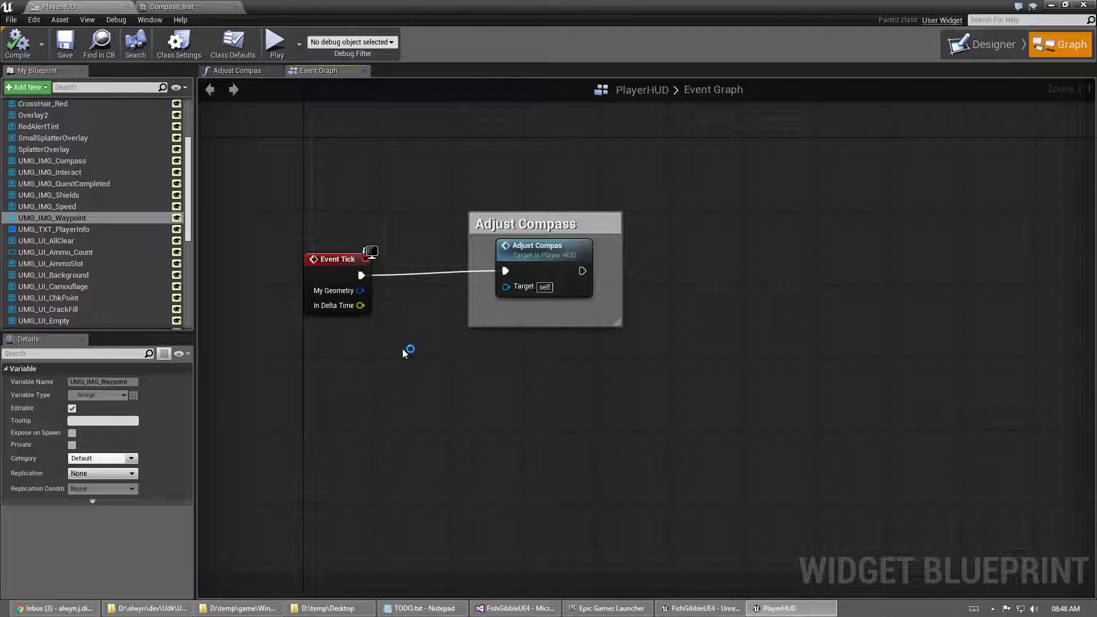
{"action": "right_click_drag", "start_coordinate": [387, 360], "coordinate": [298, 374]}
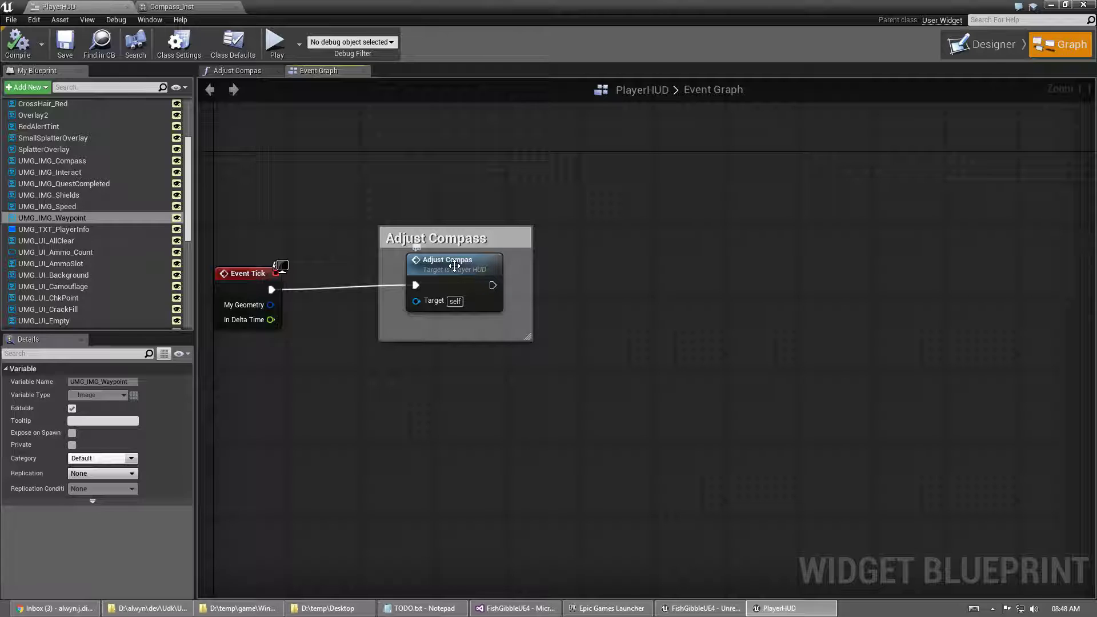
{"action": "double_click", "coordinate": [458, 266]}
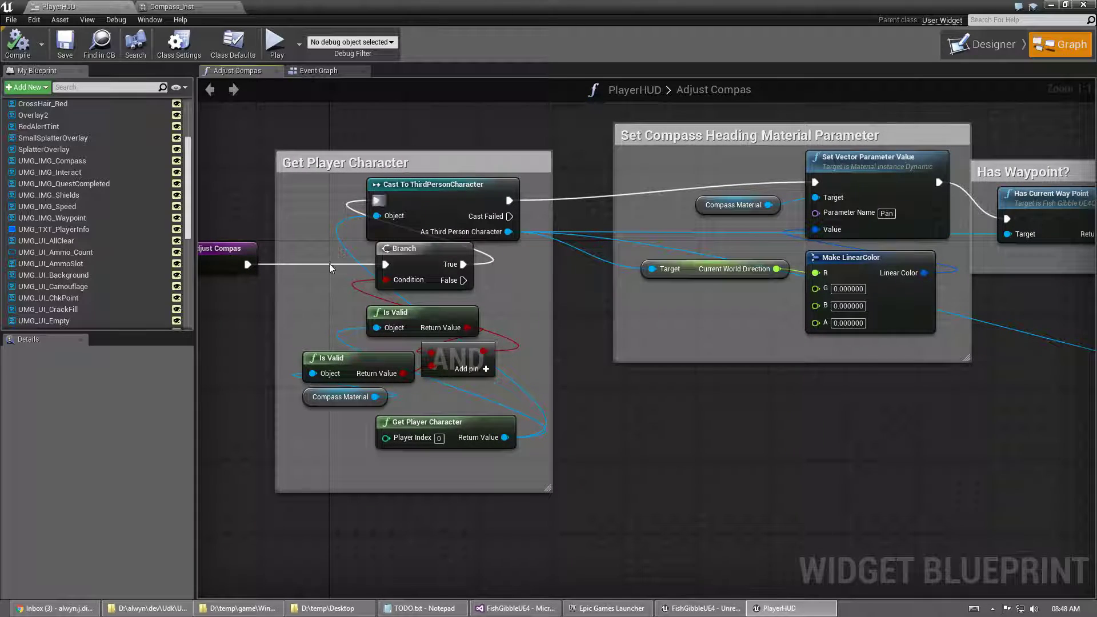
Examine the Adjust Compas function's Get Player Character, Set Compass Heading Material Parameter, Has Waypoint? and Set and Show Waypoint groups
{"action": "right_click_drag", "start_coordinate": [792, 507], "coordinate": [772, 485]}
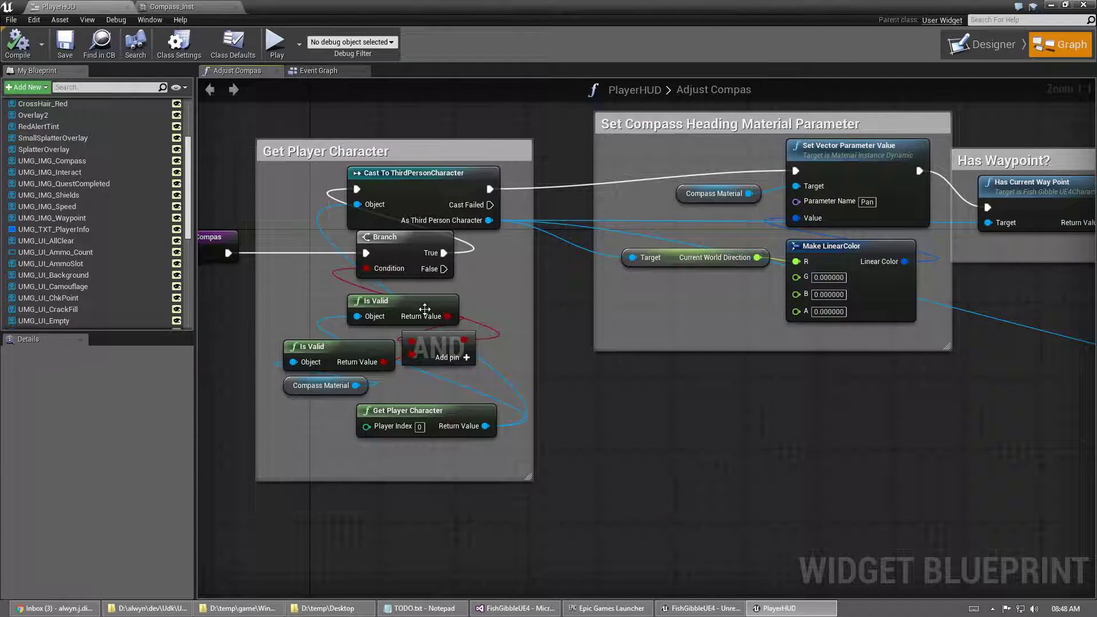
{"action": "right_click_drag", "start_coordinate": [656, 432], "coordinate": [413, 453]}
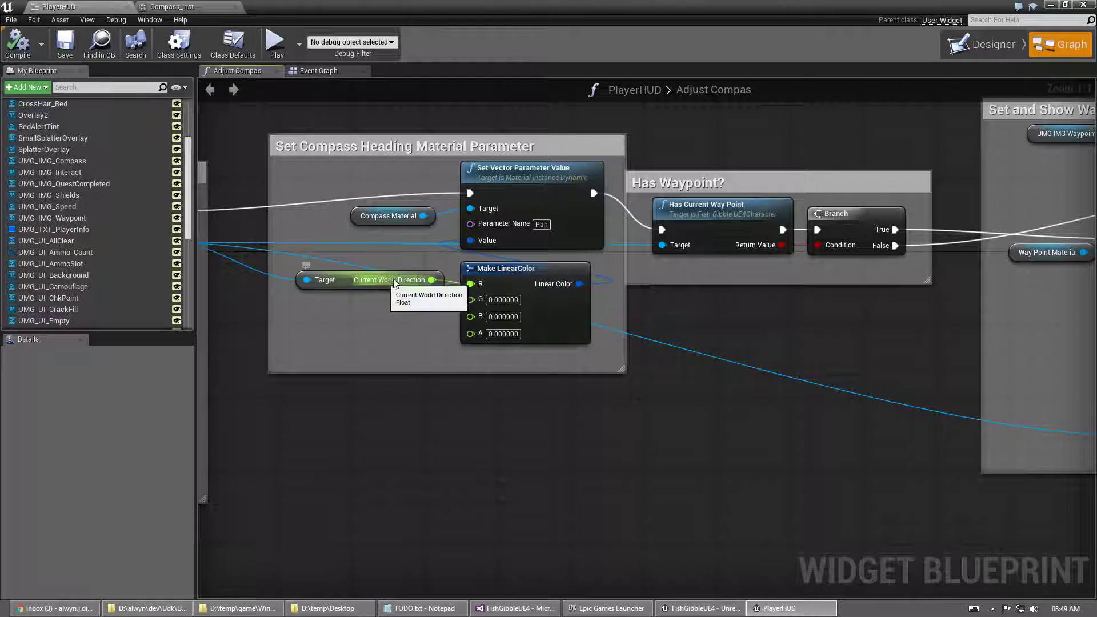
{"action": "right_click_drag", "start_coordinate": [495, 448], "coordinate": [439, 453]}
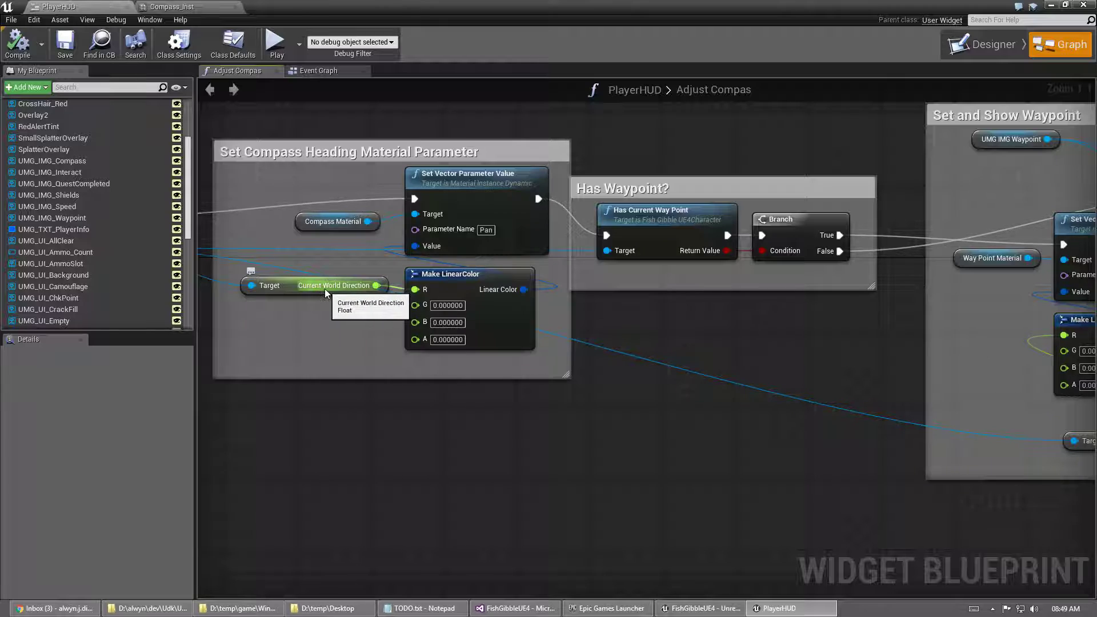
{"action": "right_click_drag", "start_coordinate": [269, 314], "coordinate": [463, 332]}
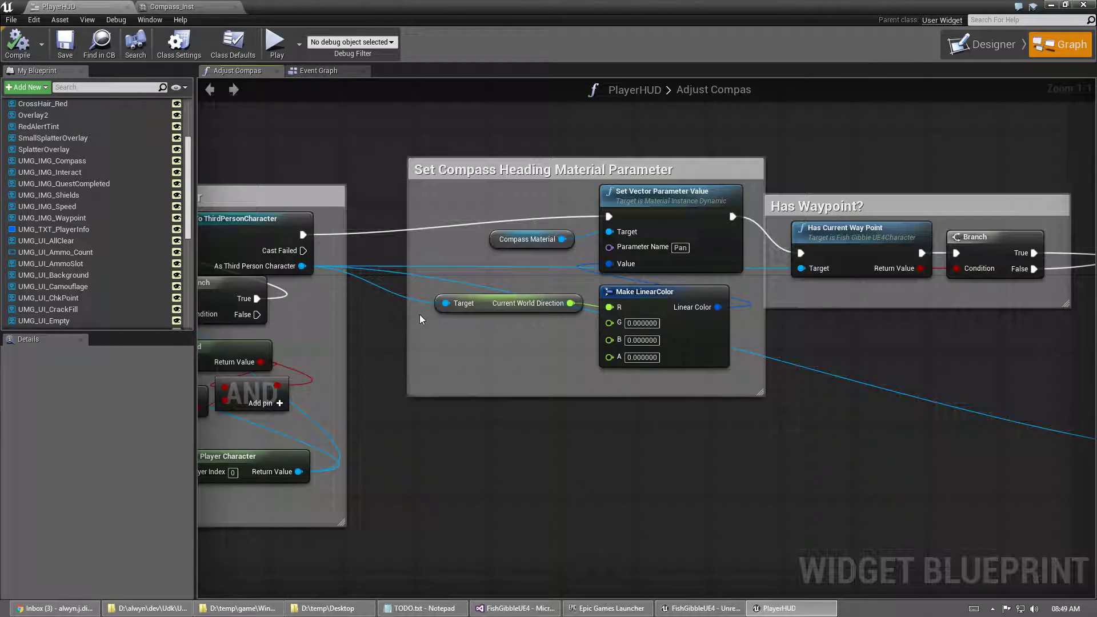
{"action": "right_click_drag", "start_coordinate": [541, 370], "coordinate": [341, 364]}
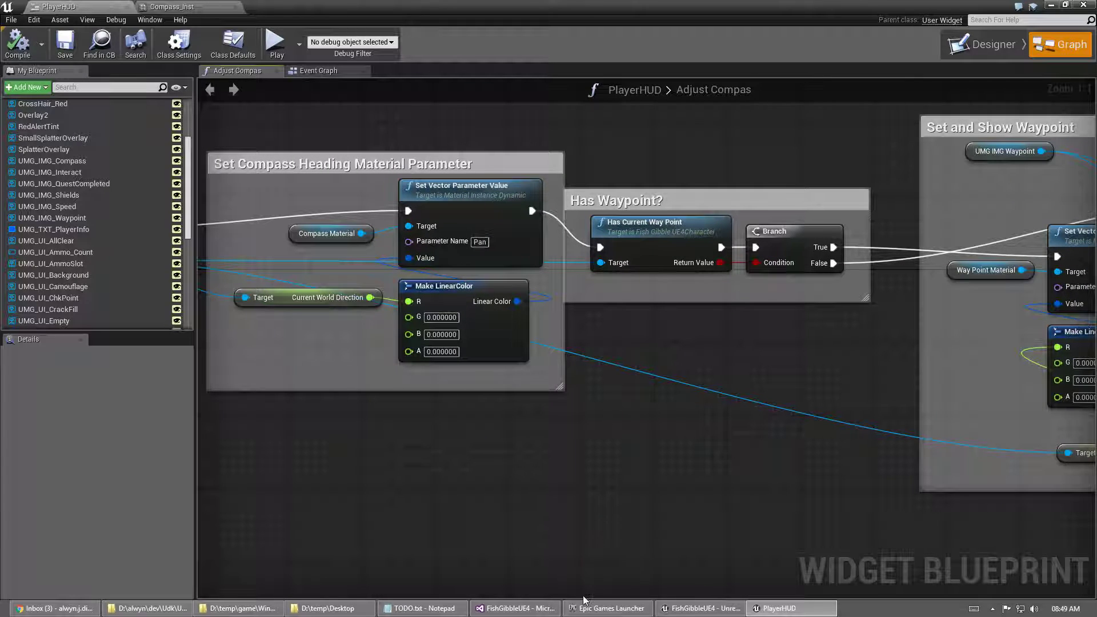
{"action": "right_click_drag", "start_coordinate": [623, 484], "coordinate": [133, 397]}
{"action": "right_click_drag", "start_coordinate": [677, 384], "coordinate": [742, 400]}
{"action": "right_click_drag", "start_coordinate": [526, 436], "coordinate": [743, 445]}
{"action": "right_click_drag", "start_coordinate": [314, 446], "coordinate": [616, 453]}
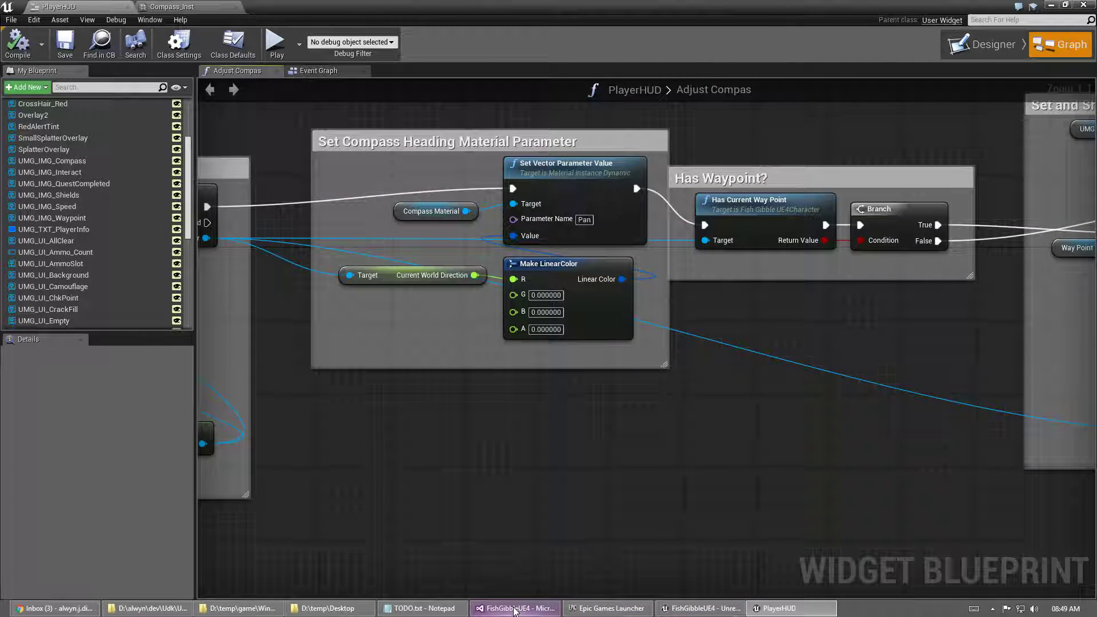
Open the ThirdPersonCharacter blueprint from the ThirdPersonCPP Blueprints folder and maximize its editor window
{"action": "left_click", "coordinate": [1065, 5]}
{"action": "left_click", "coordinate": [48, 561]}
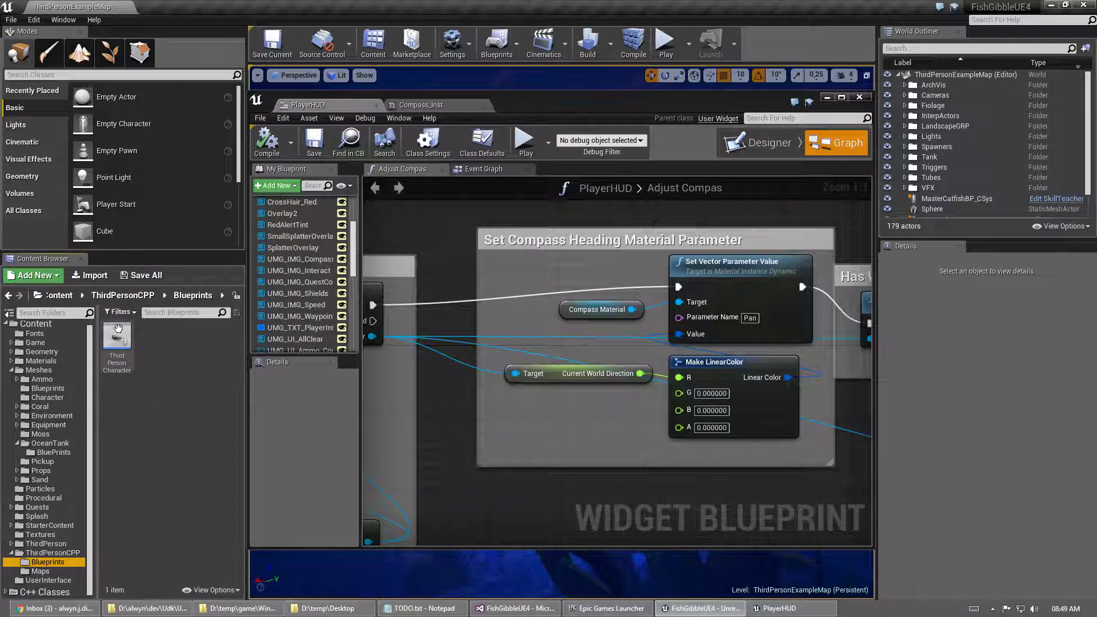
{"action": "double_click", "coordinate": [119, 336]}
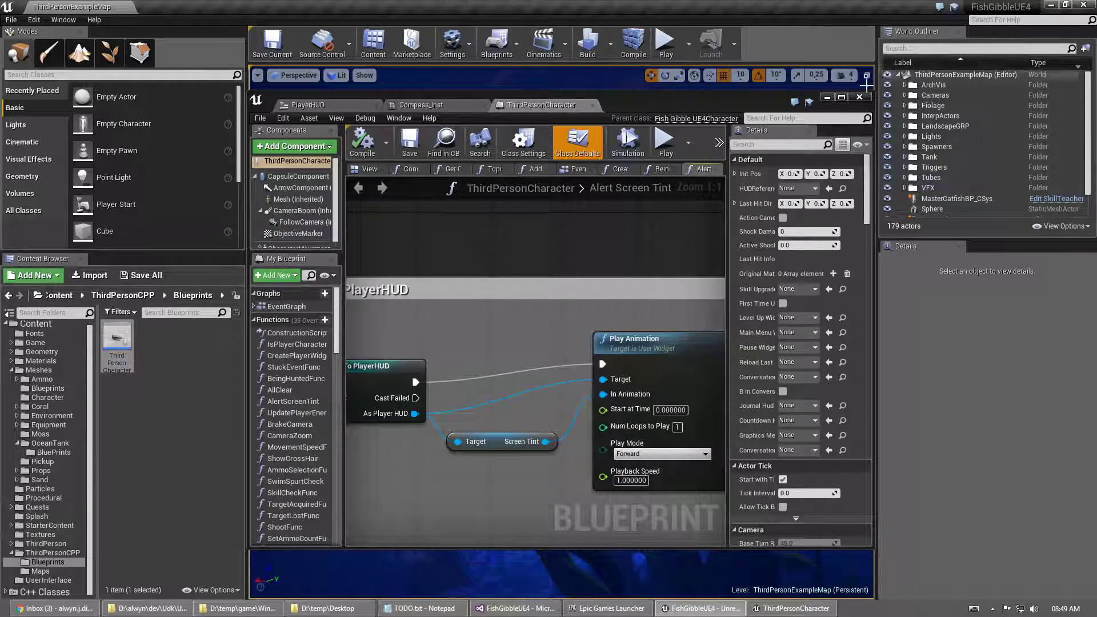
{"action": "left_click", "coordinate": [840, 97]}
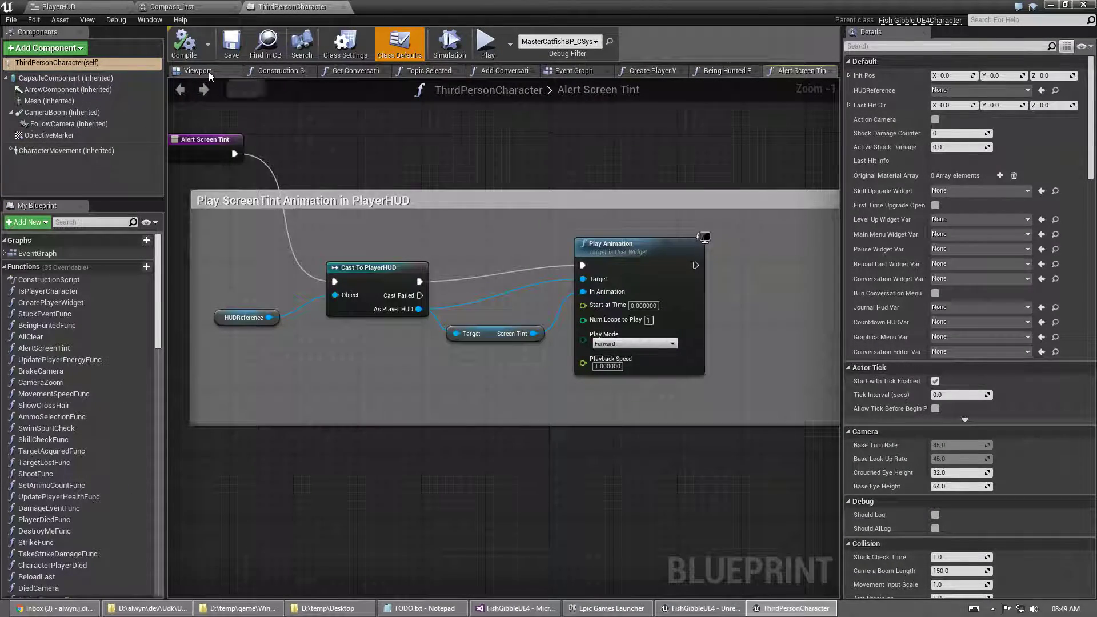
Show the character blueprint's viewport and search its class default properties for "way"
{"action": "left_click", "coordinate": [208, 70]}
{"action": "scroll", "coordinate": [943, 255], "scroll_direction": "down", "scroll_amount": 5}
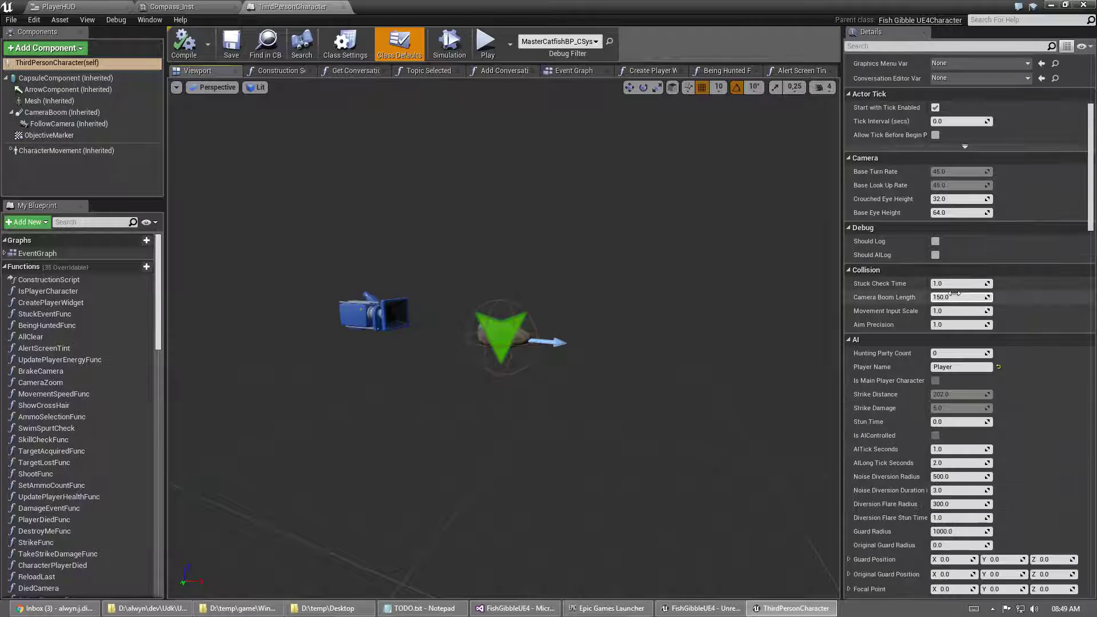
{"action": "scroll", "coordinate": [955, 294], "scroll_direction": "down", "scroll_amount": 3}
{"action": "scroll", "coordinate": [961, 309], "scroll_direction": "down", "scroll_amount": 5}
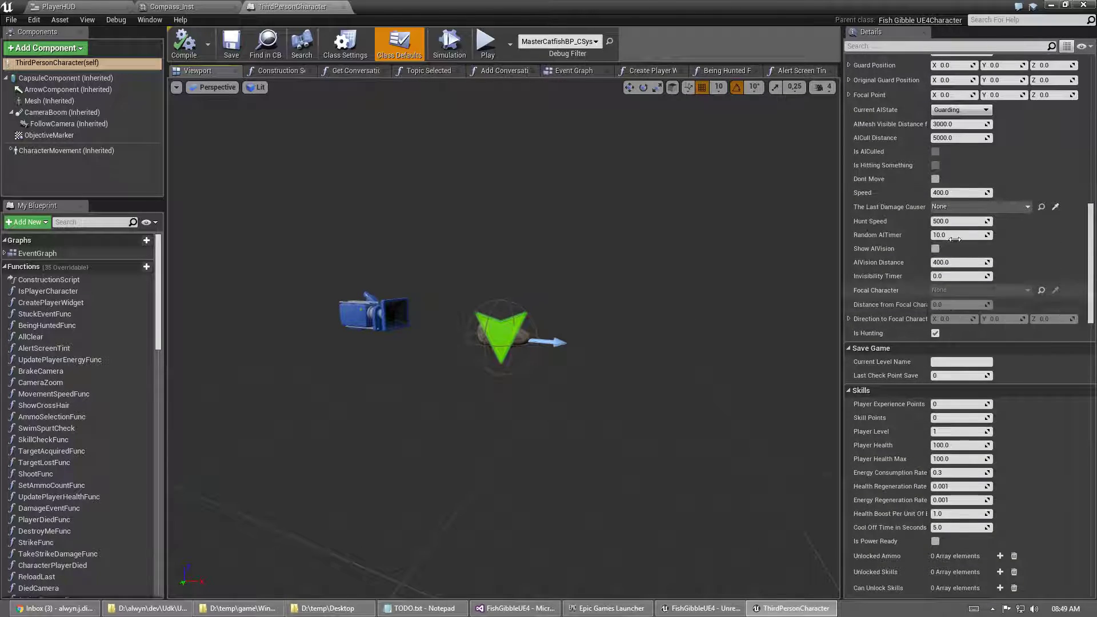
{"action": "left_click", "coordinate": [919, 46]}
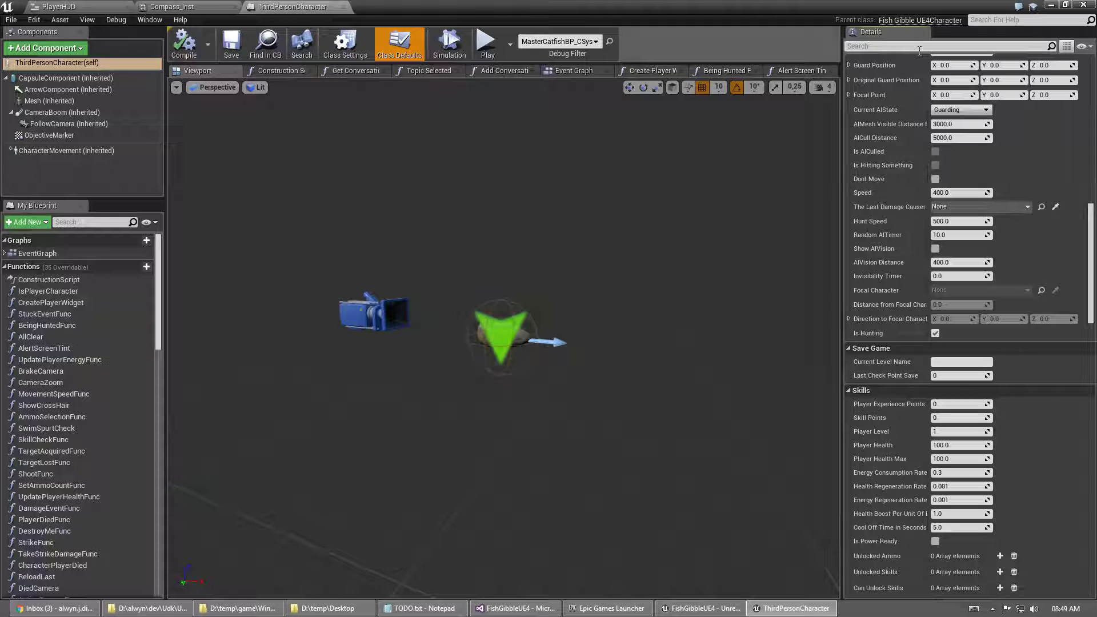
{"action": "type", "text": "way"}
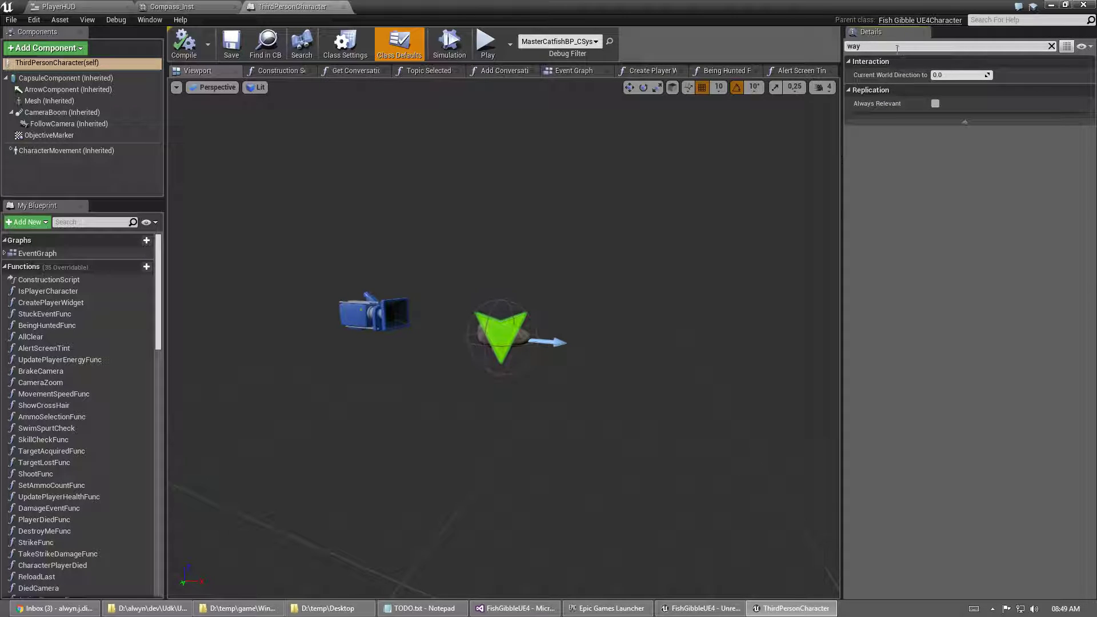
Filter the class default properties by "world" and clear the search
{"action": "double_click", "coordinate": [899, 49]}
{"action": "type", "text": "world"}
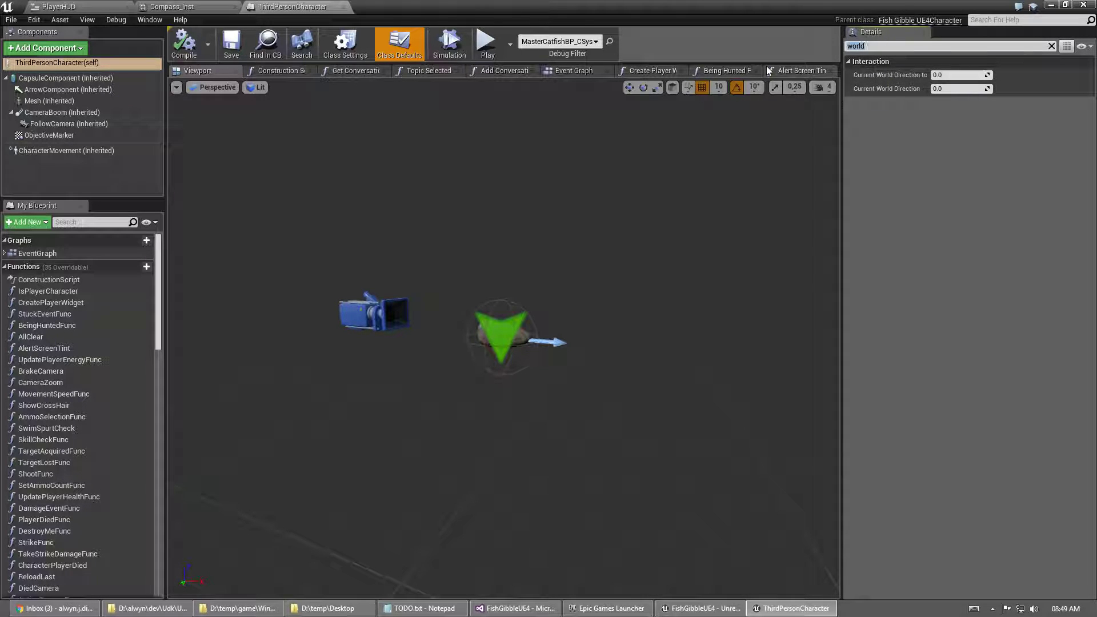
{"action": "key", "text": "BackSpace"}
{"action": "key", "text": "BackSpace"}
{"action": "key", "text": "BackSpace"}
{"action": "key", "text": "BackSpace"}
{"action": "key", "text": "BackSpace"}
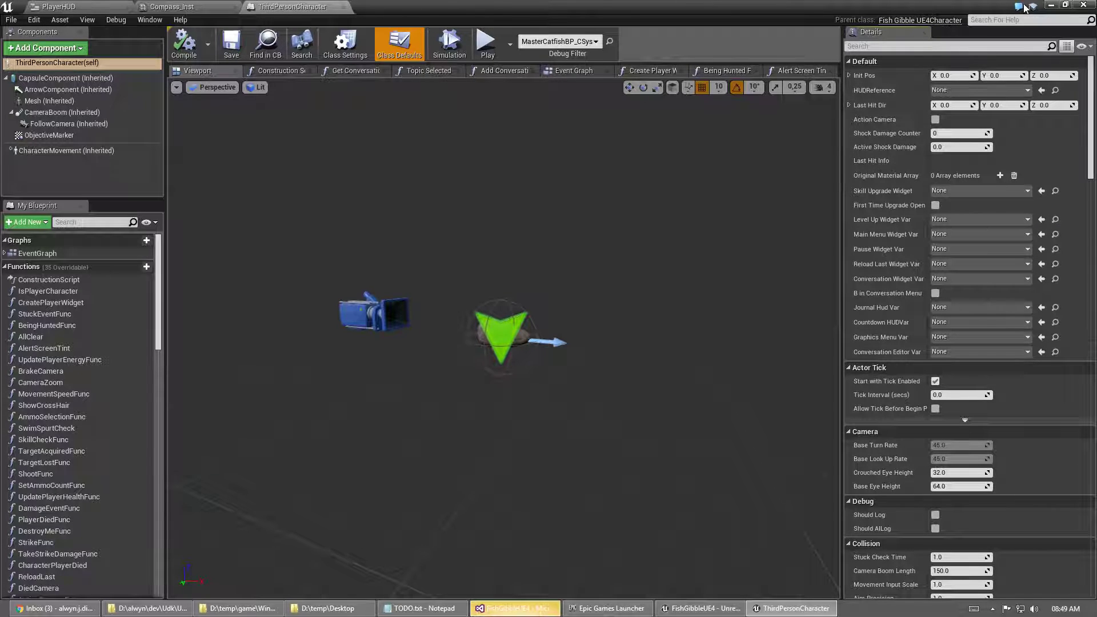
Switch to Visual Studio, find "world" in FishGibbleUE4Character.h and highlight the CurrentWorldDirection declaration below CurrentWorldDirectionToWayPoint
{"action": "left_click", "coordinate": [514, 608]}
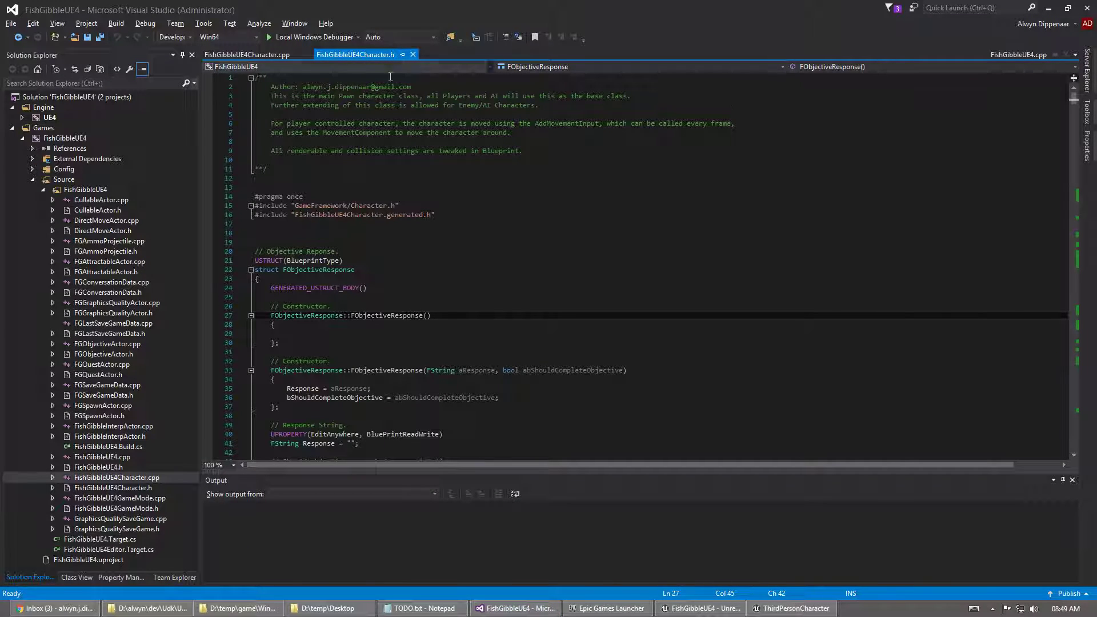
{"action": "key", "text": "ctrl+f"}
{"action": "type", "text": "world"}
{"action": "left_click", "coordinate": [323, 285]}
{"action": "key", "text": "Escape"}
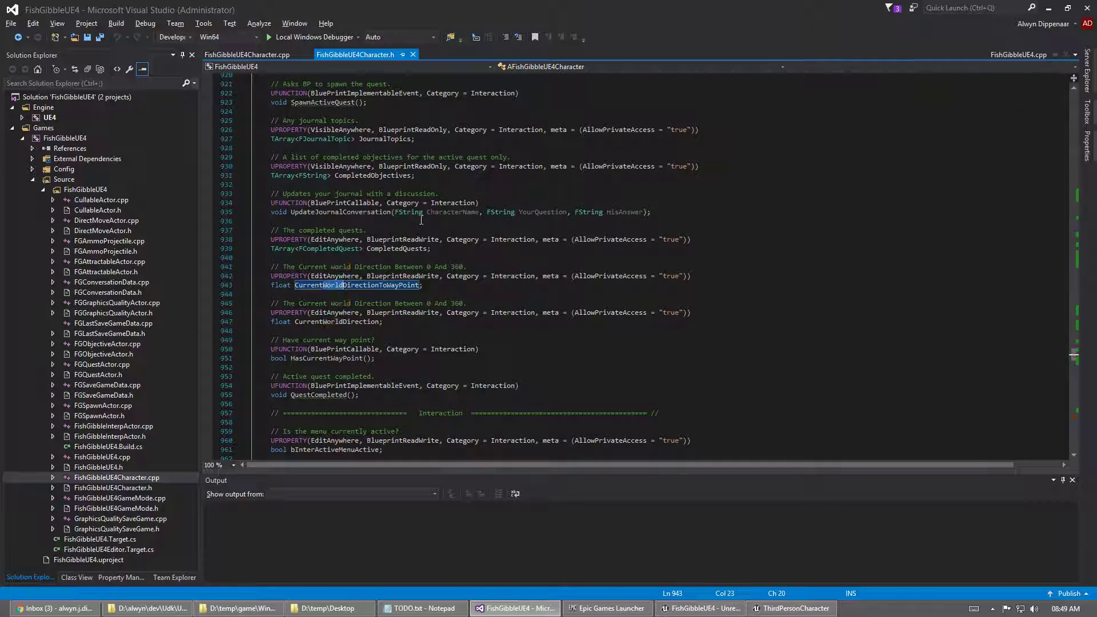
{"action": "double_click", "coordinate": [342, 322]}
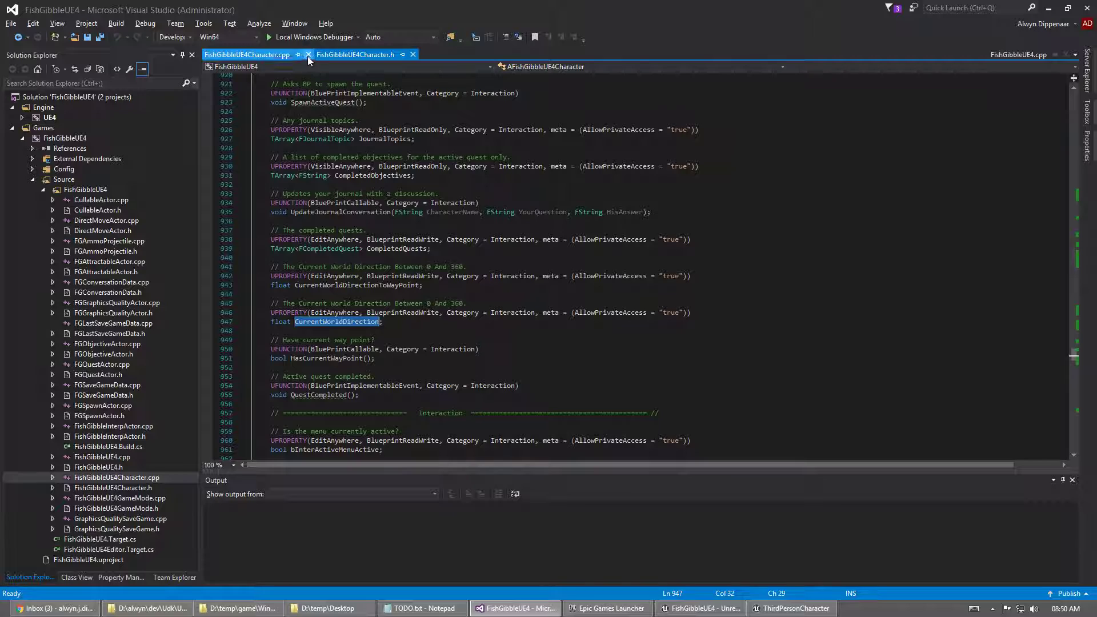
Switch back to the ThirdPersonCharacter blueprint and locate the two Current World Direction properties in its Interaction category
{"action": "key", "text": "alt+Tab"}
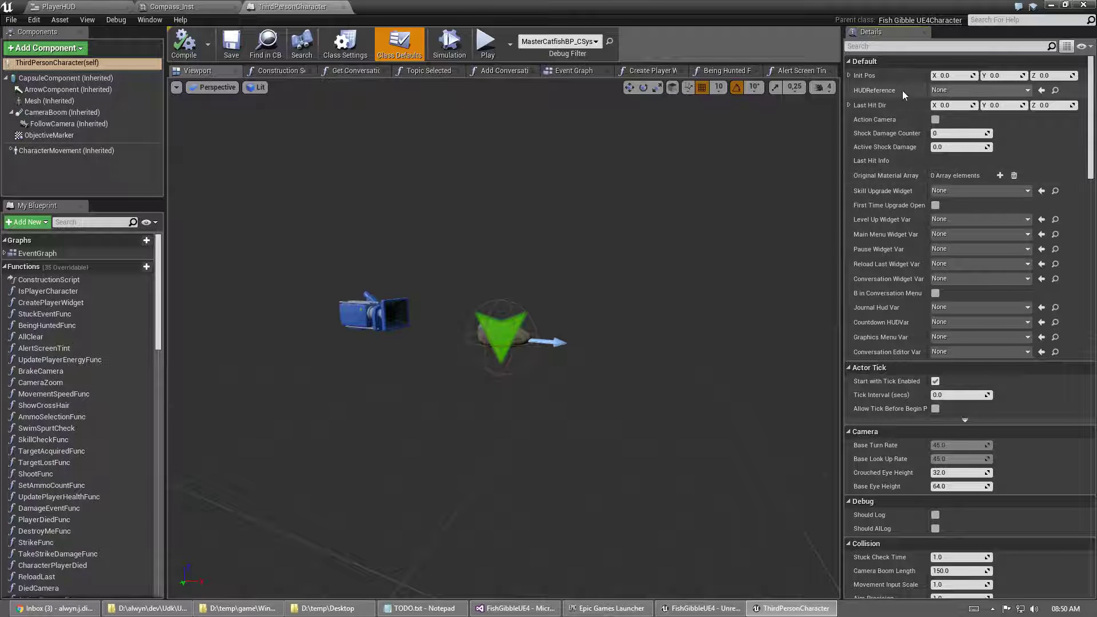
{"action": "scroll", "coordinate": [953, 383], "scroll_direction": "down", "scroll_amount": 4}
{"action": "scroll", "coordinate": [954, 394], "scroll_direction": "down", "scroll_amount": 10}
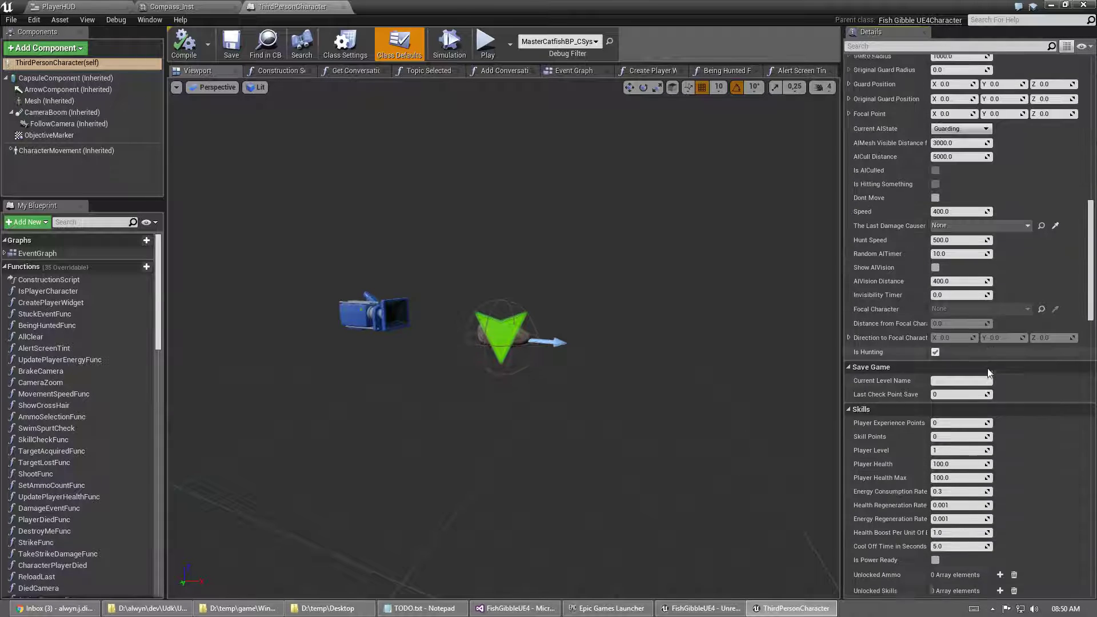
{"action": "scroll", "coordinate": [977, 366], "scroll_direction": "down", "scroll_amount": 10}
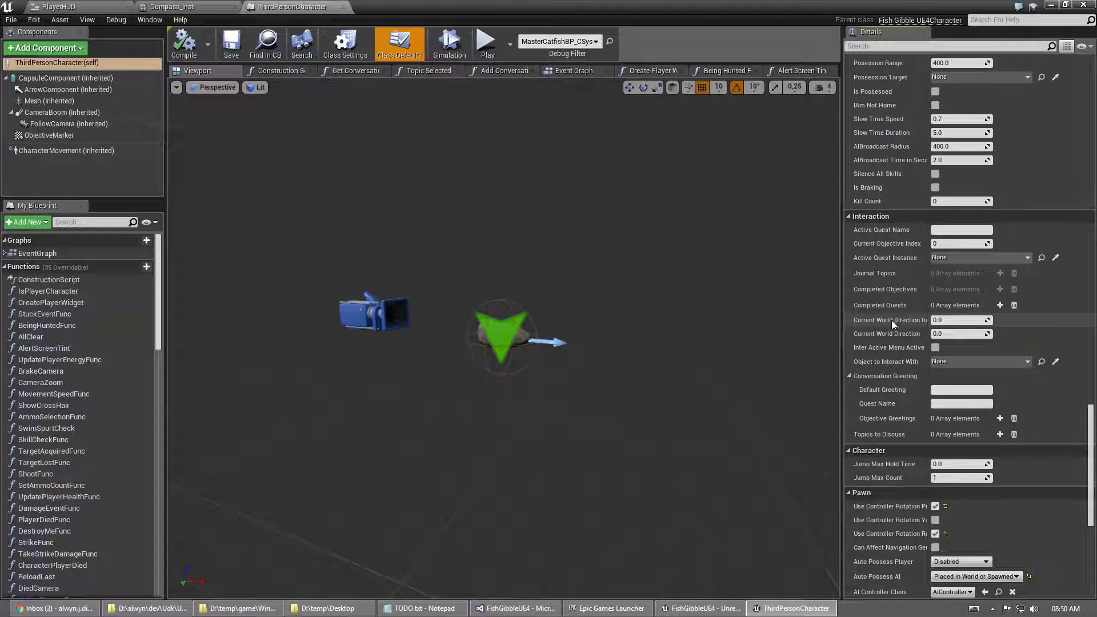
Return to Visual Studio, open FishGibbleUE4Character.cpp and go to its Tick(float DeltaSeconds) function
{"action": "key", "text": "alt+Tab"}
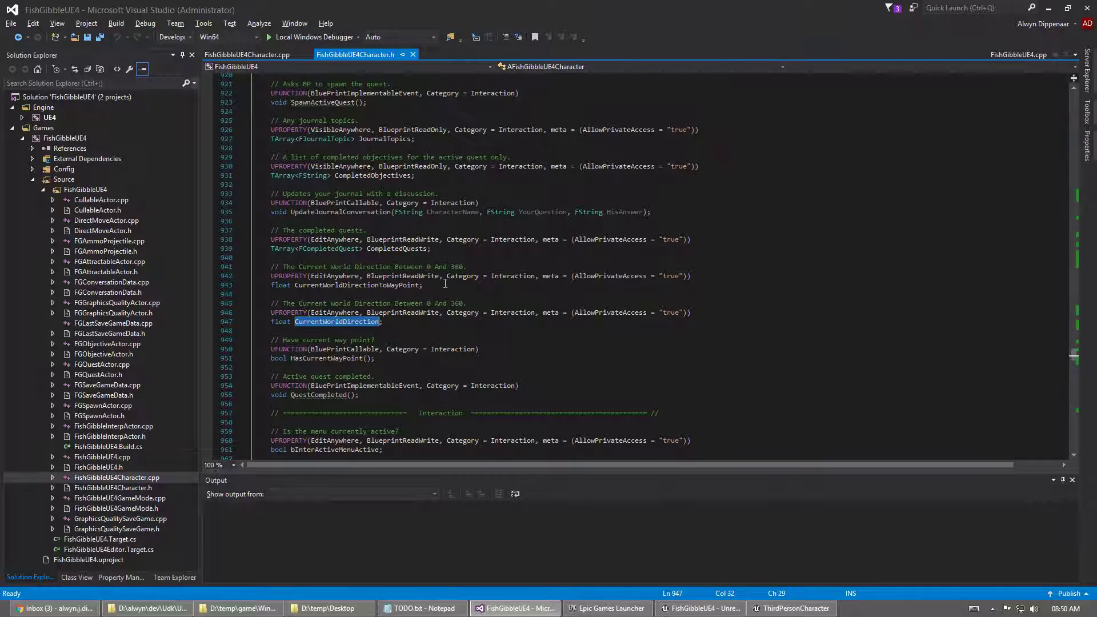
{"action": "left_click", "coordinate": [247, 54]}
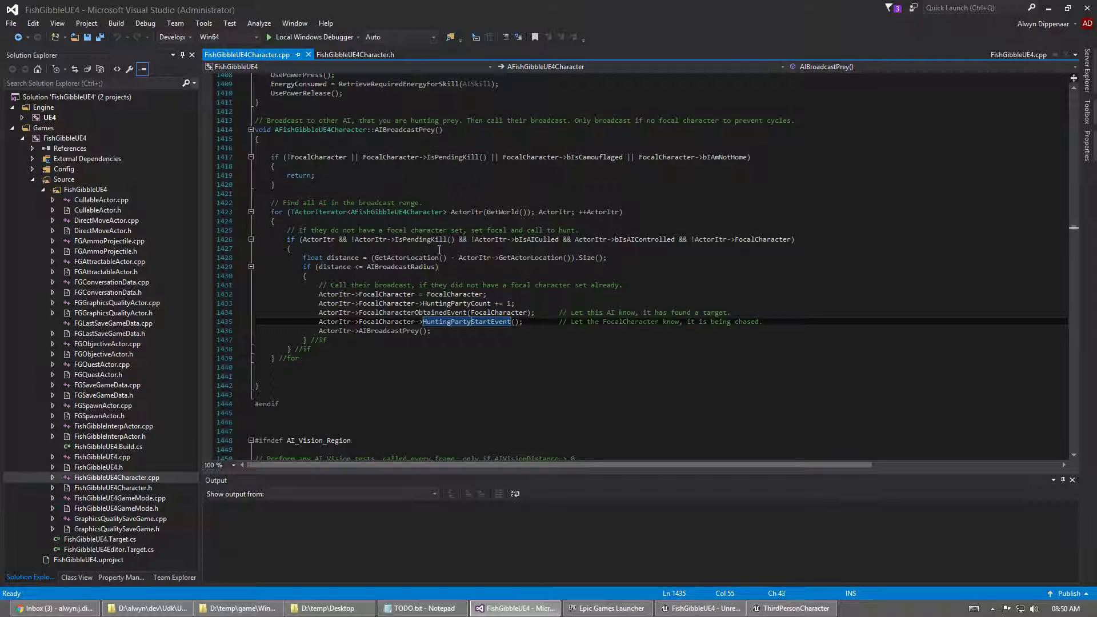
{"action": "scroll", "coordinate": [700, 102], "scroll_direction": "up", "scroll_amount": 1}
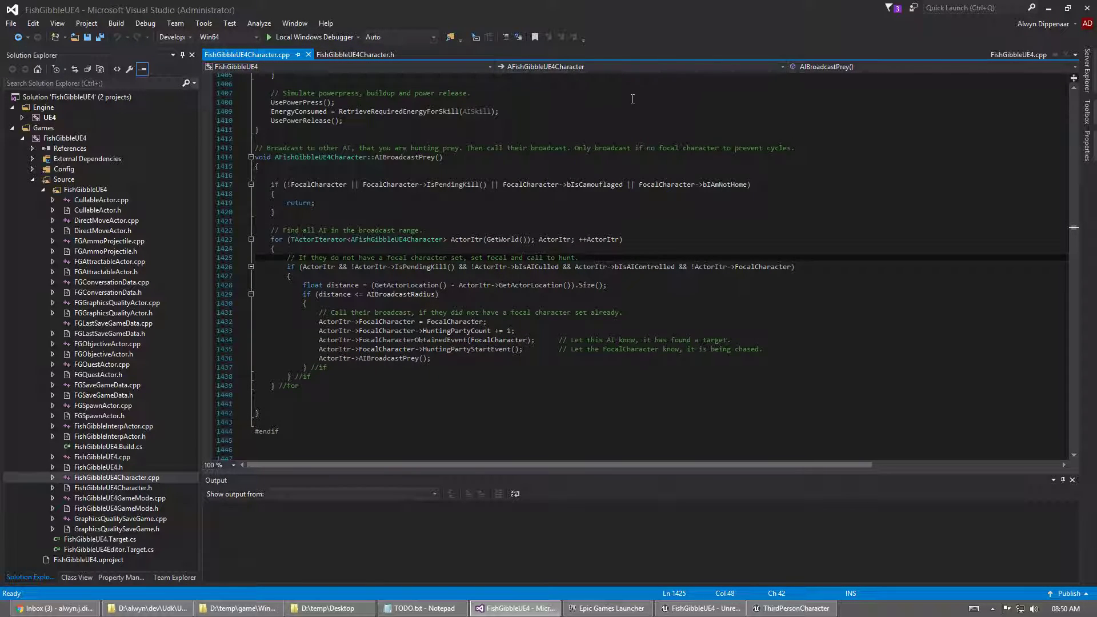
{"action": "left_click", "coordinate": [891, 67]}
{"action": "scroll", "coordinate": [884, 191], "scroll_direction": "down", "scroll_amount": 15}
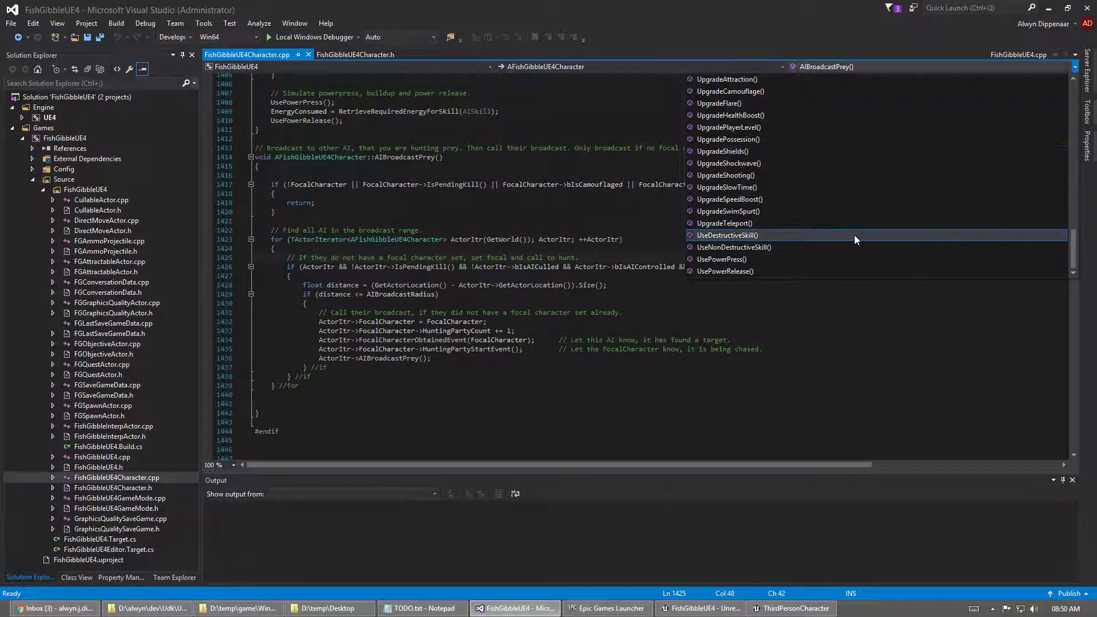
{"action": "scroll", "coordinate": [854, 217], "scroll_direction": "up", "scroll_amount": 8}
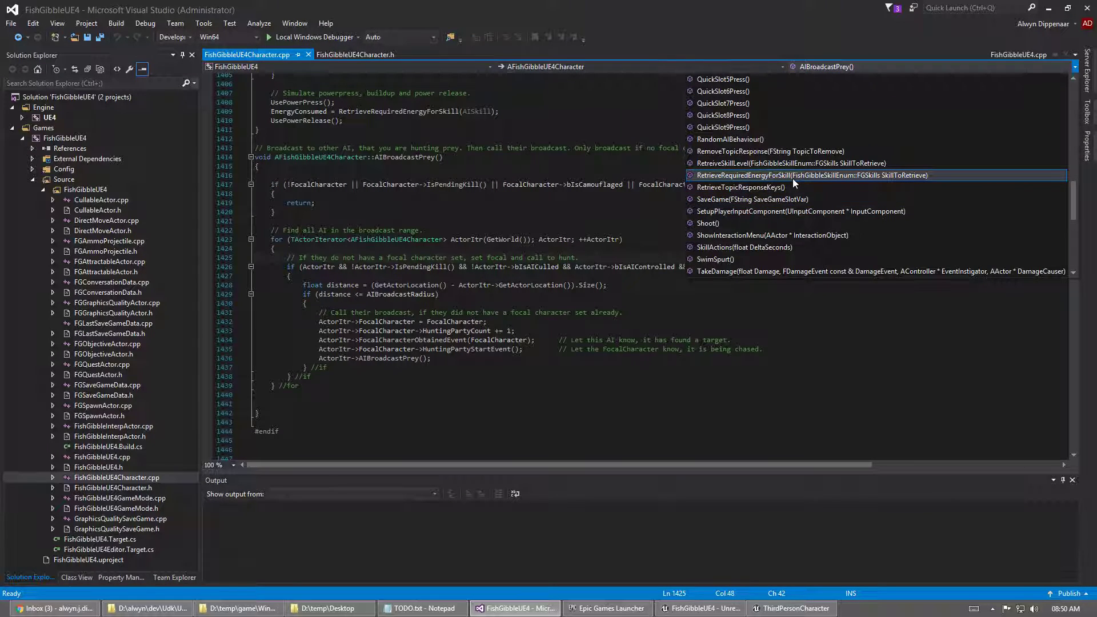
{"action": "type", "text": "ti"}
{"action": "left_click", "coordinate": [741, 271]}
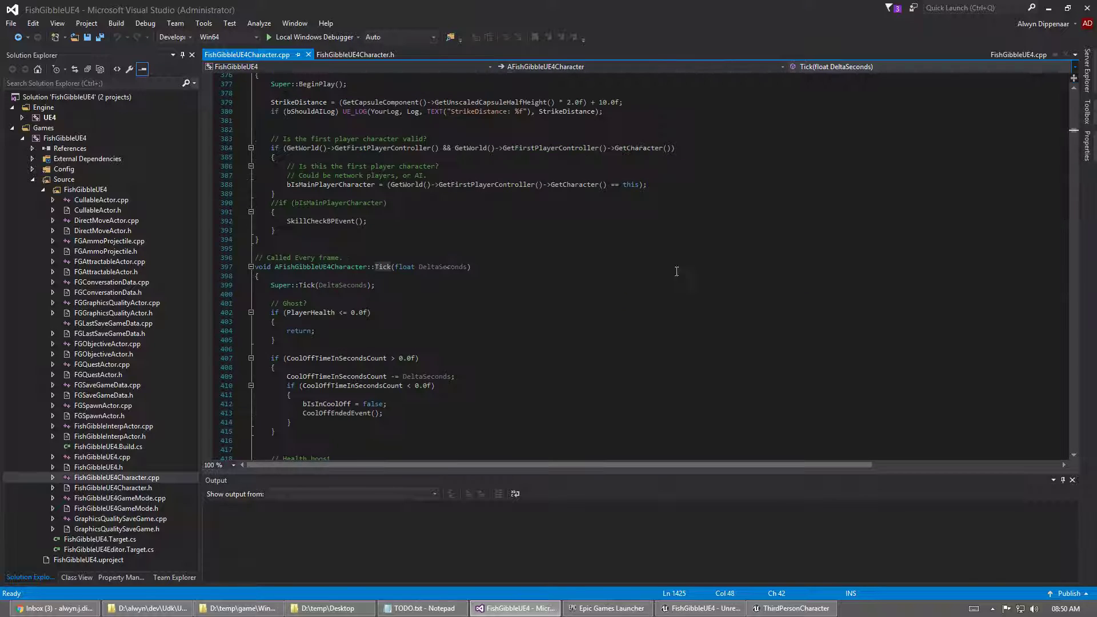
Locate the CalculateWorldDirectionToWayPoint call near the end of Tick and review the code around it
{"action": "scroll", "coordinate": [518, 247], "scroll_direction": "down", "scroll_amount": 20}
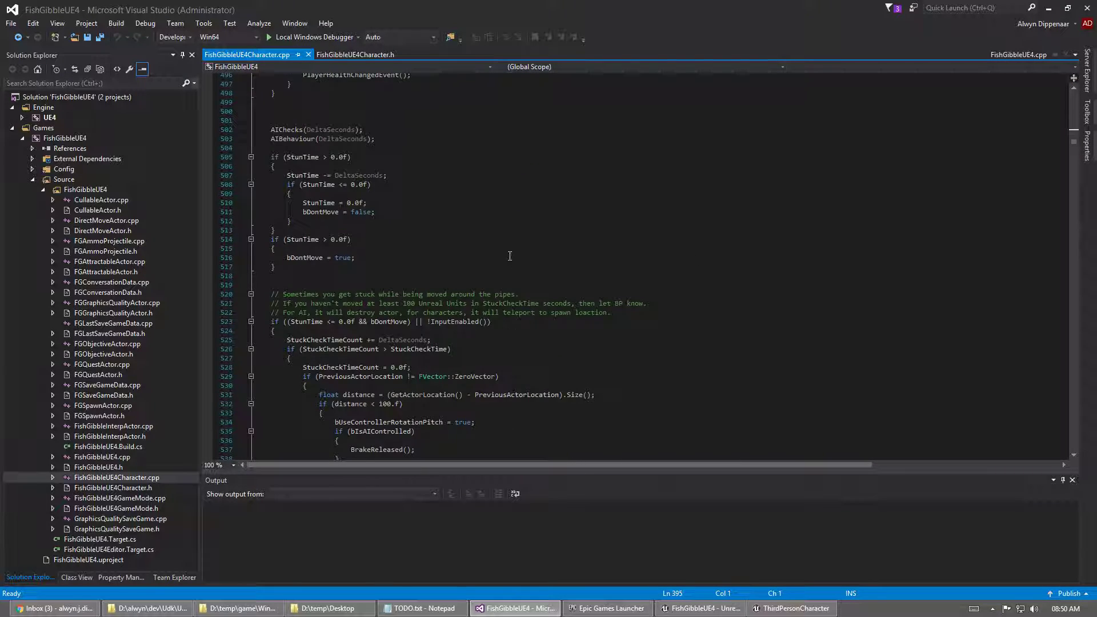
{"action": "scroll", "coordinate": [534, 249], "scroll_direction": "down", "scroll_amount": 20}
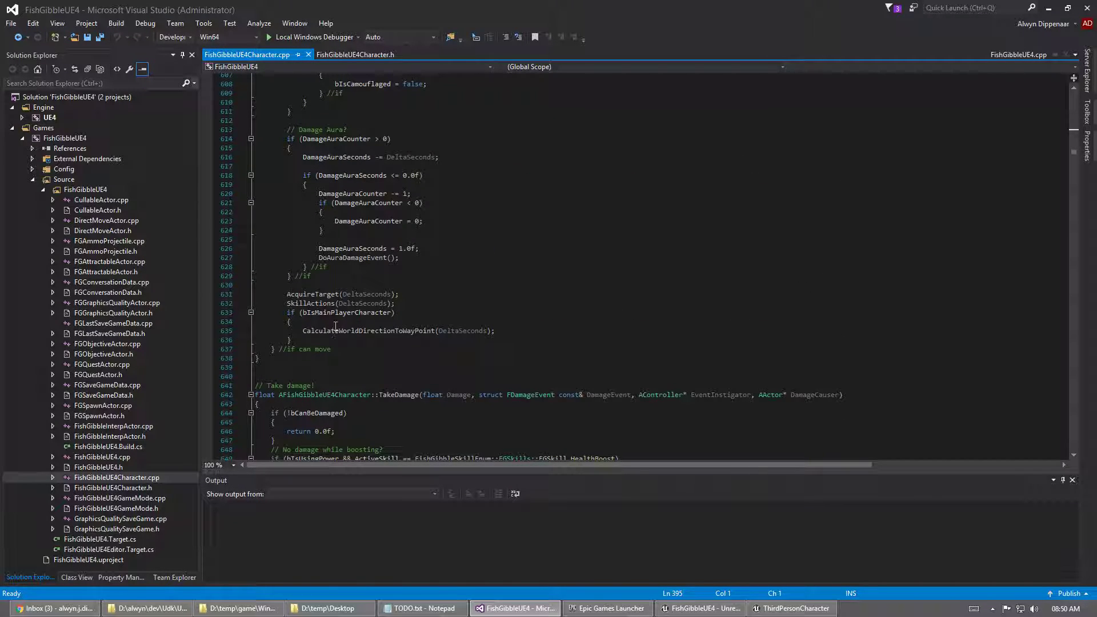
{"action": "left_click", "coordinate": [336, 330]}
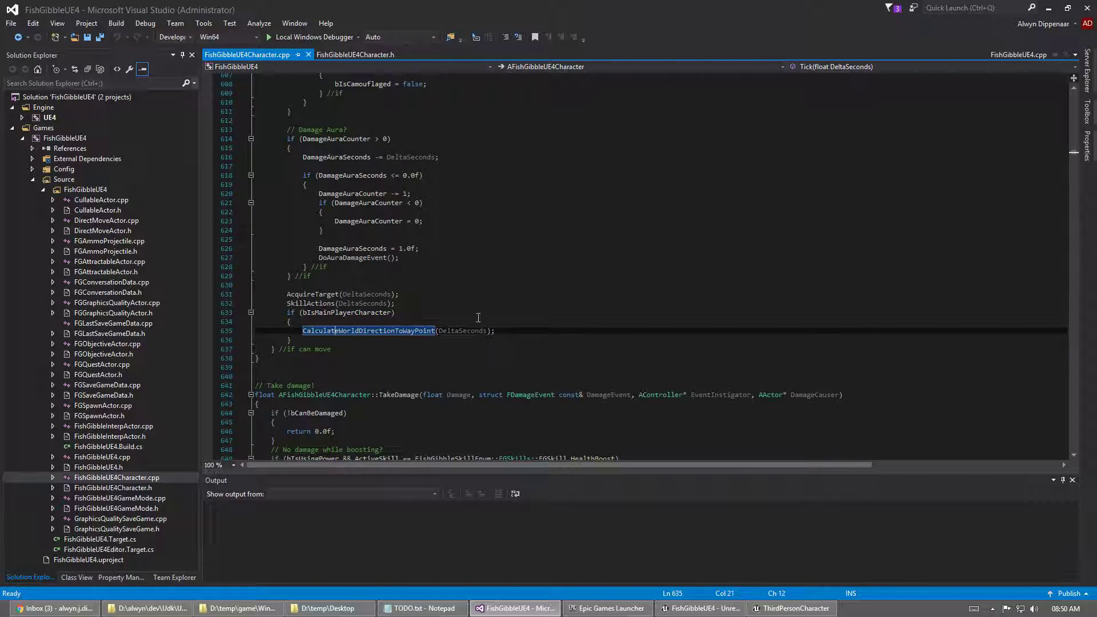
{"action": "scroll", "coordinate": [609, 297], "scroll_direction": "up", "scroll_amount": 9}
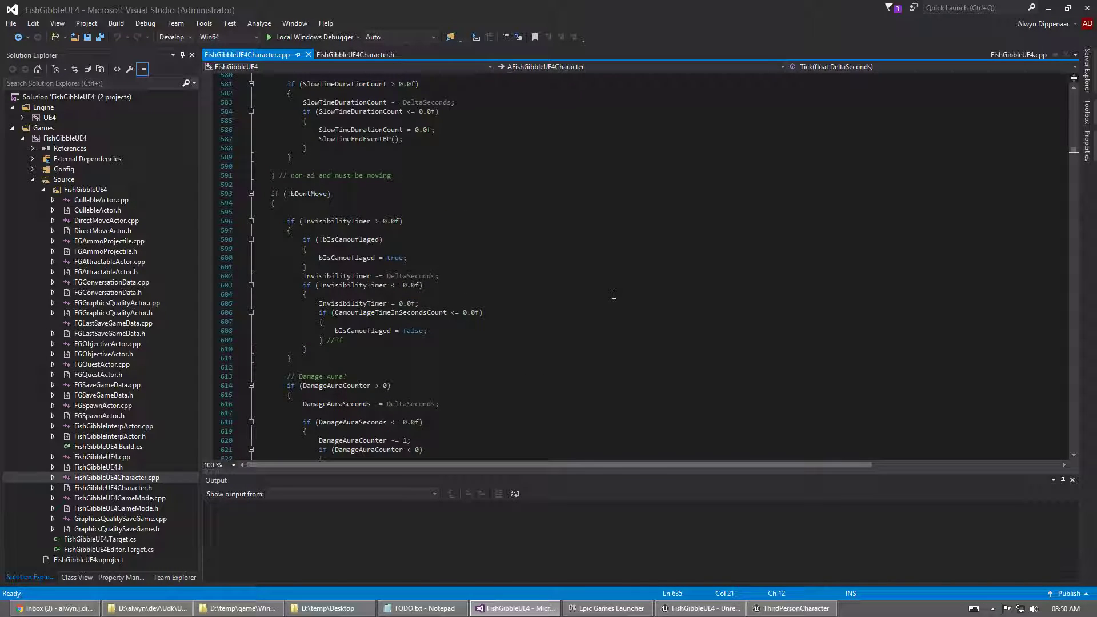
{"action": "scroll", "coordinate": [613, 293], "scroll_direction": "down", "scroll_amount": 10}
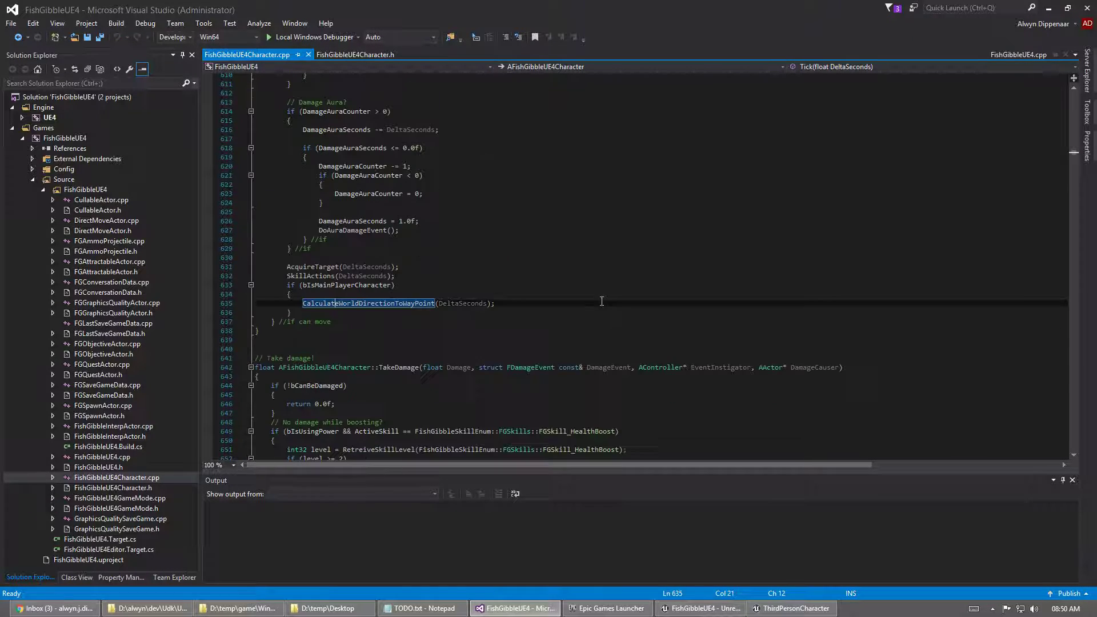
{"action": "scroll", "coordinate": [628, 299], "scroll_direction": "up", "scroll_amount": 5}
{"action": "scroll", "coordinate": [625, 299], "scroll_direction": "down", "scroll_amount": 5}
Highlight the bIsMainPlayerCharacter condition and the CalculateWorldDirectionToWayPoint call inside it
{"action": "double_click", "coordinate": [326, 286]}
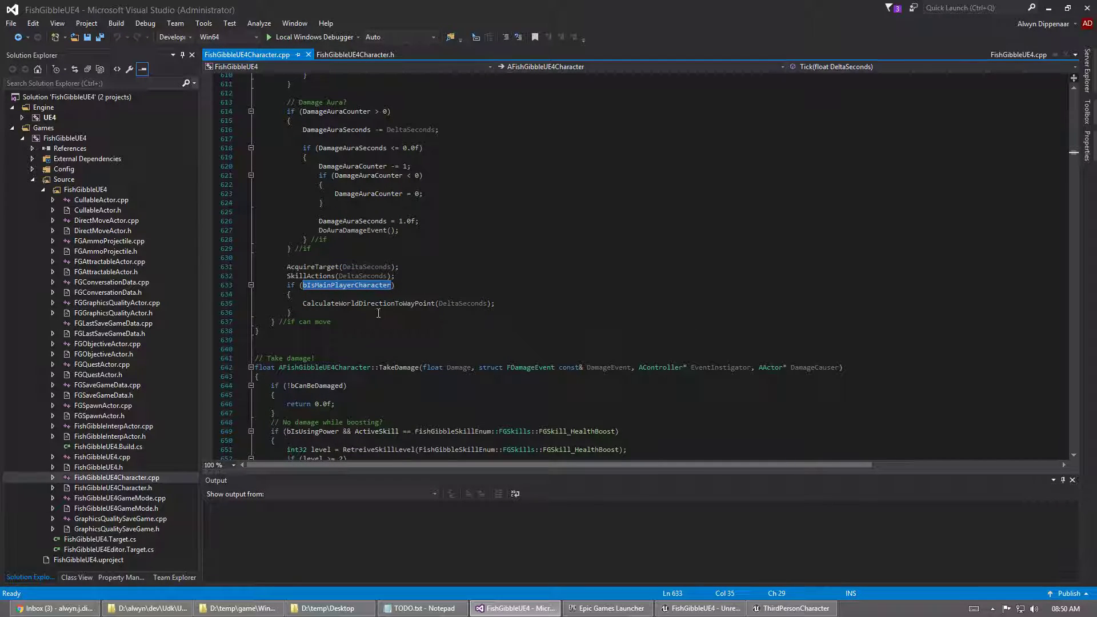
{"action": "double_click", "coordinate": [352, 303]}
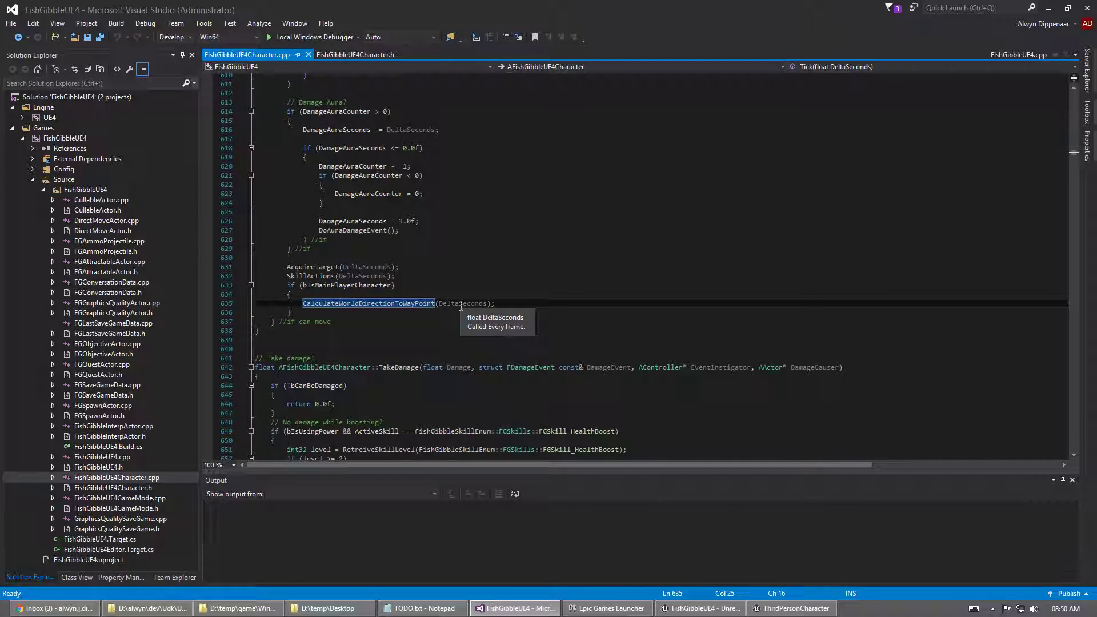
{"action": "left_click", "coordinate": [347, 286]}
{"action": "double_click", "coordinate": [355, 303]}
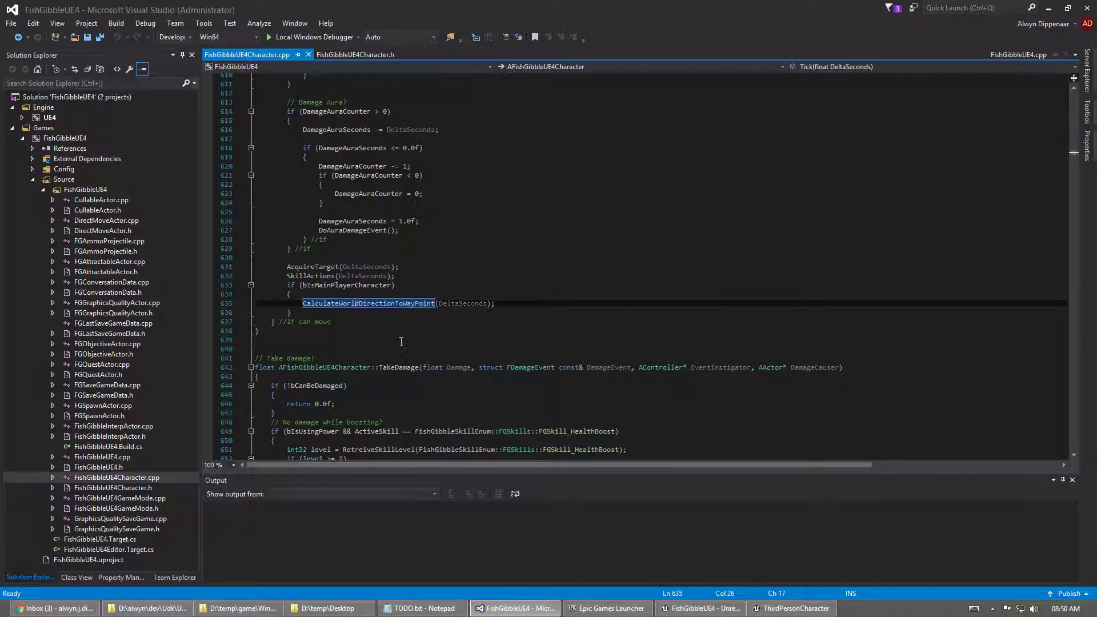
Go to the definition of CalculateWorldDirectionToWayPoint, read through it and highlight the CurrentWorldDirection variable where the camera yaw is assigned
{"action": "key", "text": "F12"}
{"action": "scroll", "coordinate": [648, 282], "scroll_direction": "down", "scroll_amount": 3}
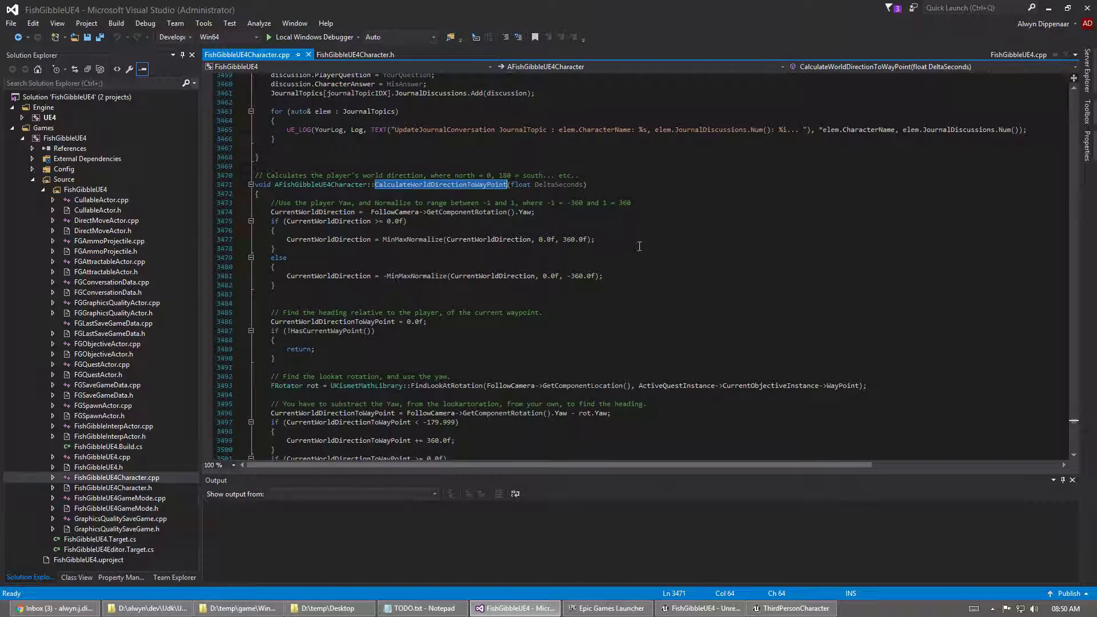
{"action": "scroll", "coordinate": [622, 189], "scroll_direction": "down", "scroll_amount": 1}
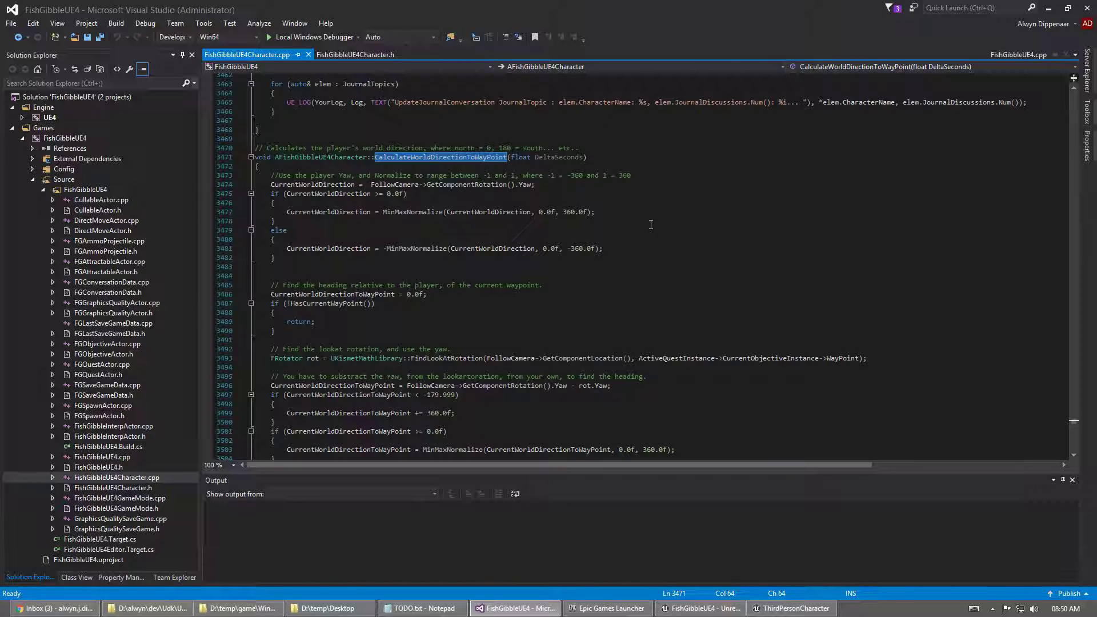
{"action": "scroll", "coordinate": [623, 206], "scroll_direction": "down", "scroll_amount": 2}
{"action": "scroll", "coordinate": [549, 128], "scroll_direction": "down", "scroll_amount": 3}
{"action": "scroll", "coordinate": [602, 186], "scroll_direction": "up", "scroll_amount": 4}
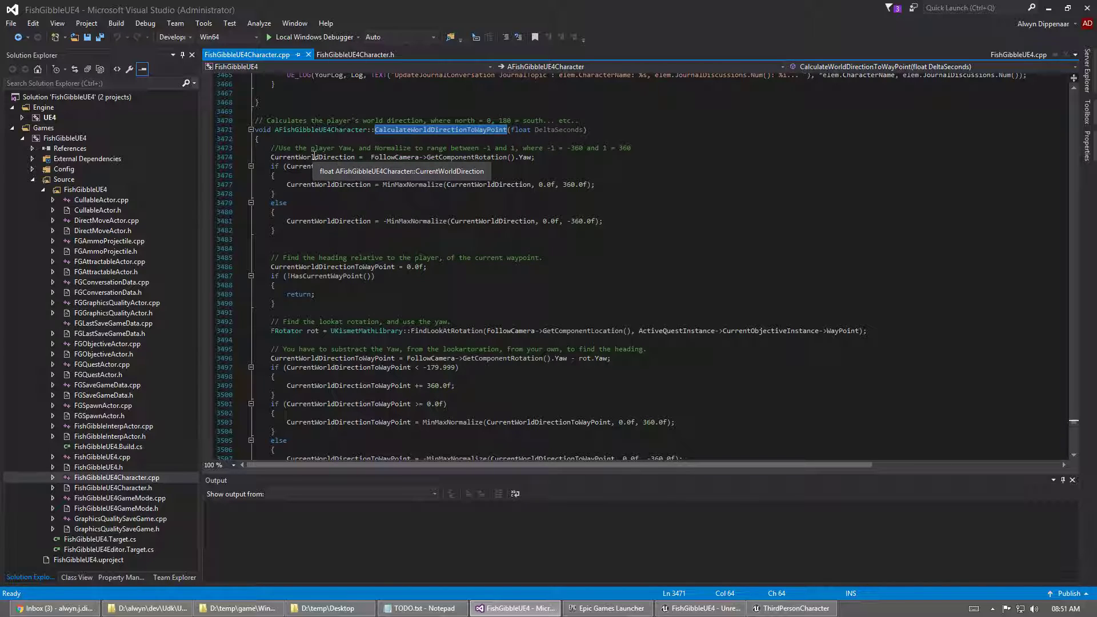
{"action": "double_click", "coordinate": [314, 157]}
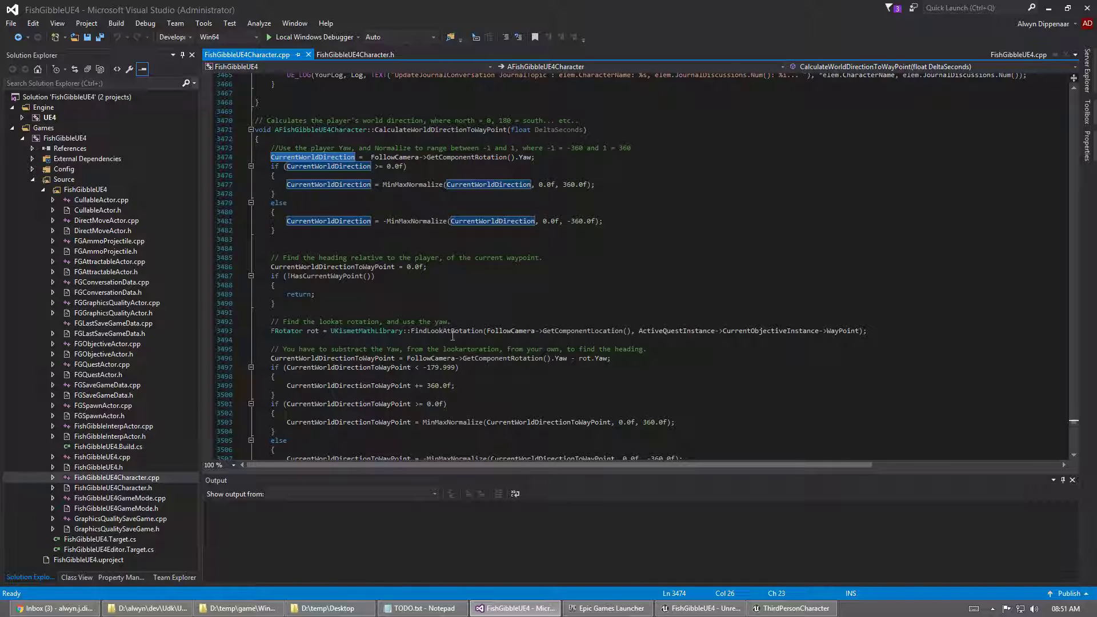
Switch to Unreal, close the ThirdPersonCharacter blueprint window and look around the level in the main viewport
{"action": "left_click", "coordinate": [794, 608]}
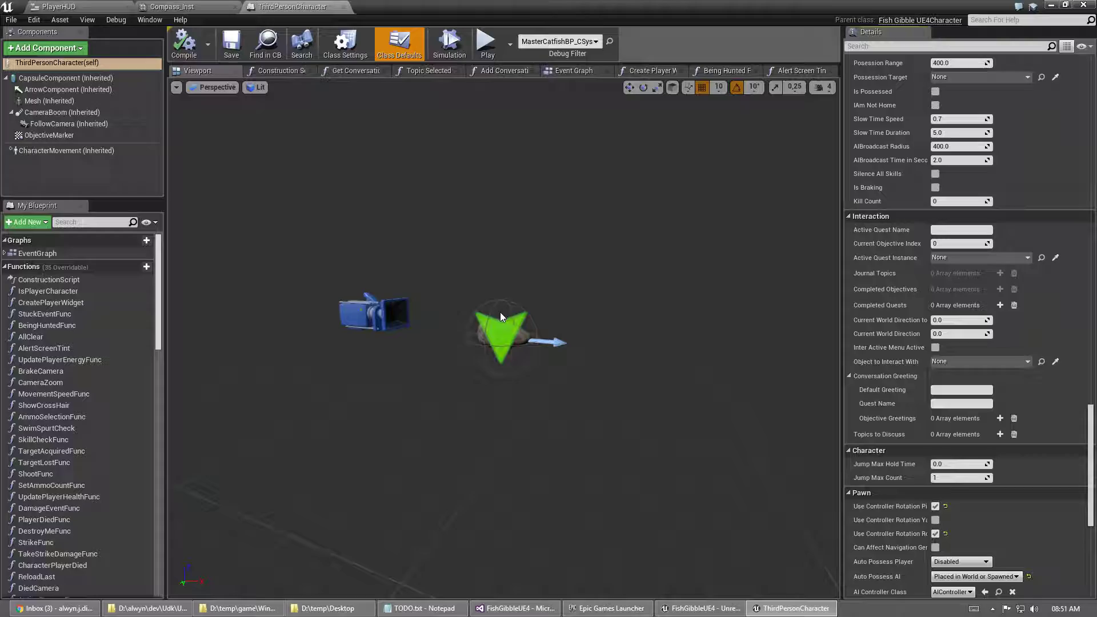
{"action": "left_click", "coordinate": [1083, 5]}
{"action": "right_click_drag", "start_coordinate": [526, 436], "coordinate": [526, 436]}
{"action": "left_click", "coordinate": [527, 436]}
{"action": "key", "text": "f"}
{"action": "right_click_drag", "start_coordinate": [474, 394], "coordinate": [474, 395]}
{"action": "left_click", "coordinate": [474, 395]}
{"action": "left_click", "coordinate": [555, 377]}
{"action": "right_click_drag", "start_coordinate": [554, 377], "coordinate": [554, 377]}
{"action": "key", "text": "w"}
{"action": "right_click_drag", "start_coordinate": [551, 262], "coordinate": [551, 262]}
Return to the code, highlight FollowCamera in the CurrentWorldDirection yaw assignment and switch back to the Unreal level editor
{"action": "key", "text": "alt+Tab"}
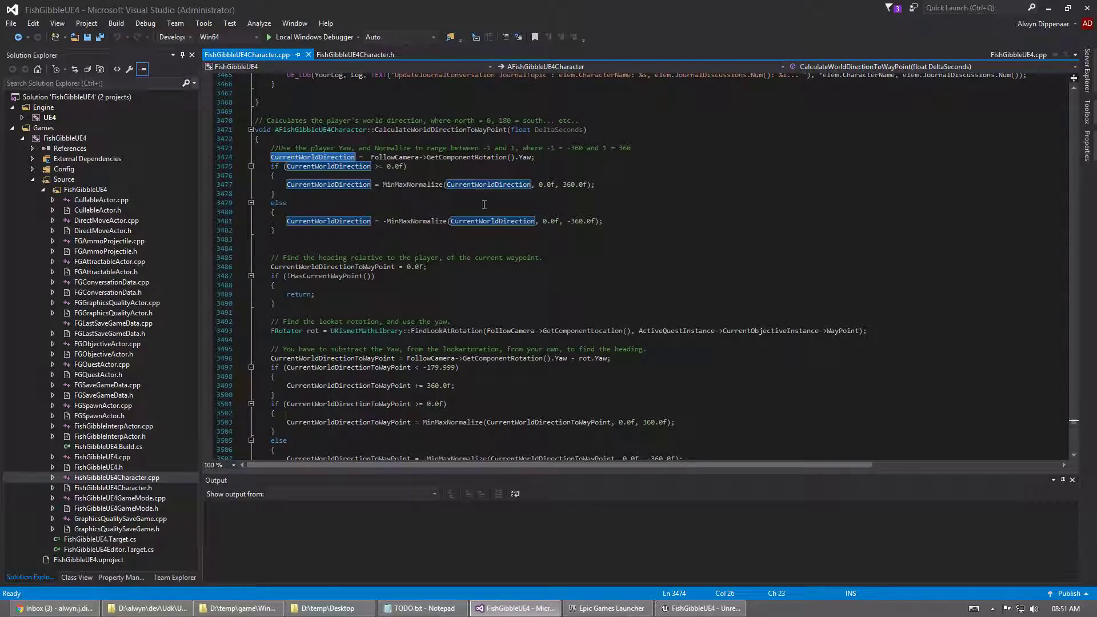
{"action": "left_click", "coordinate": [423, 166]}
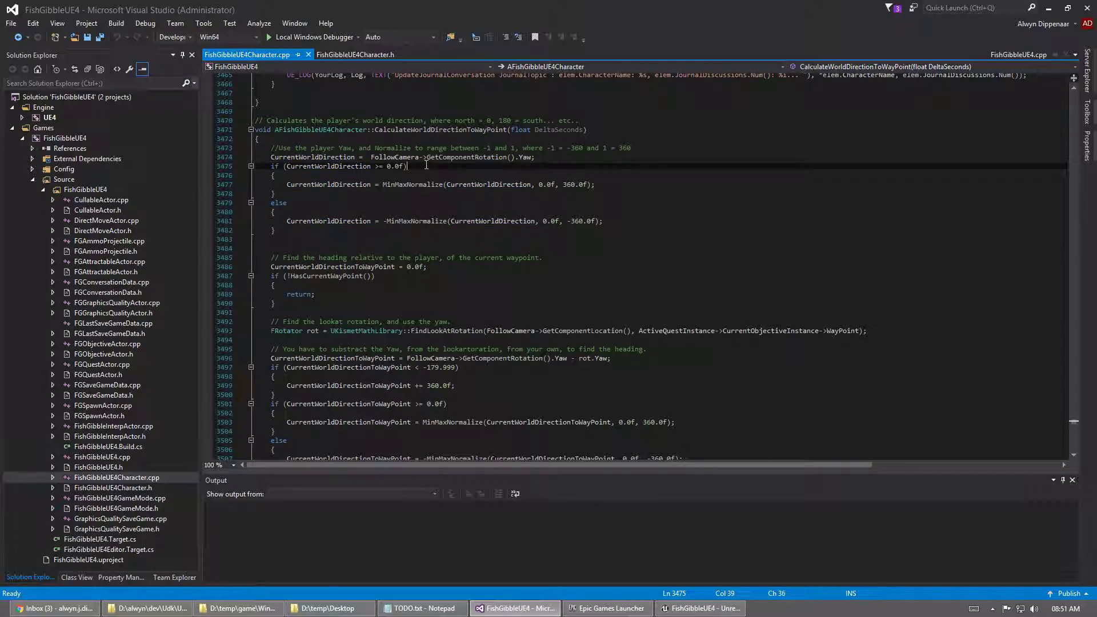
{"action": "double_click", "coordinate": [395, 158]}
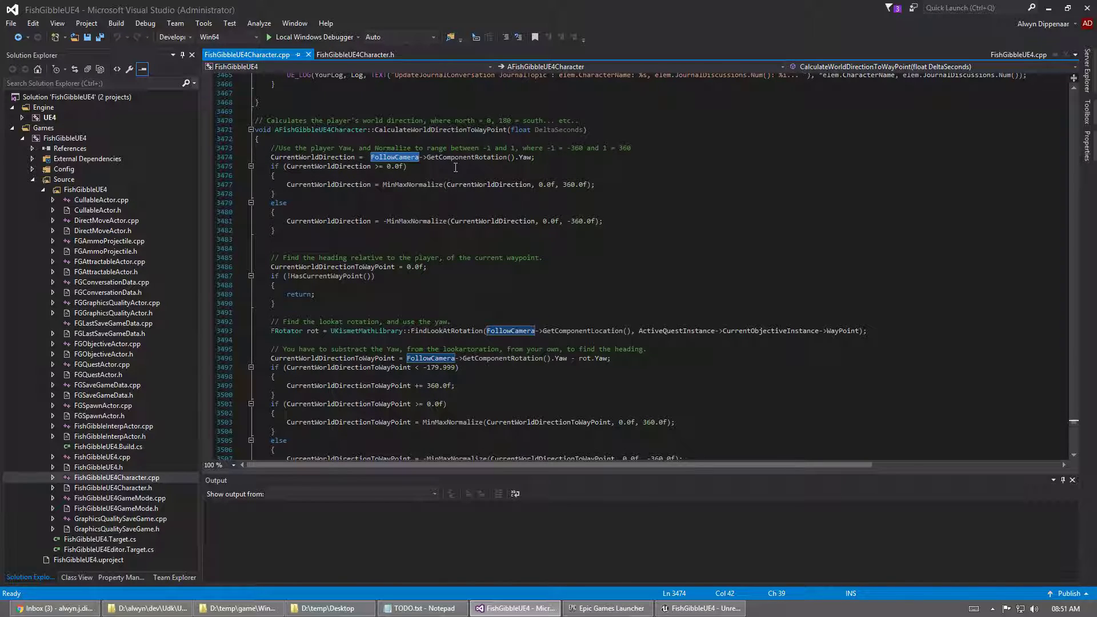
{"action": "key", "text": "alt+Tab"}
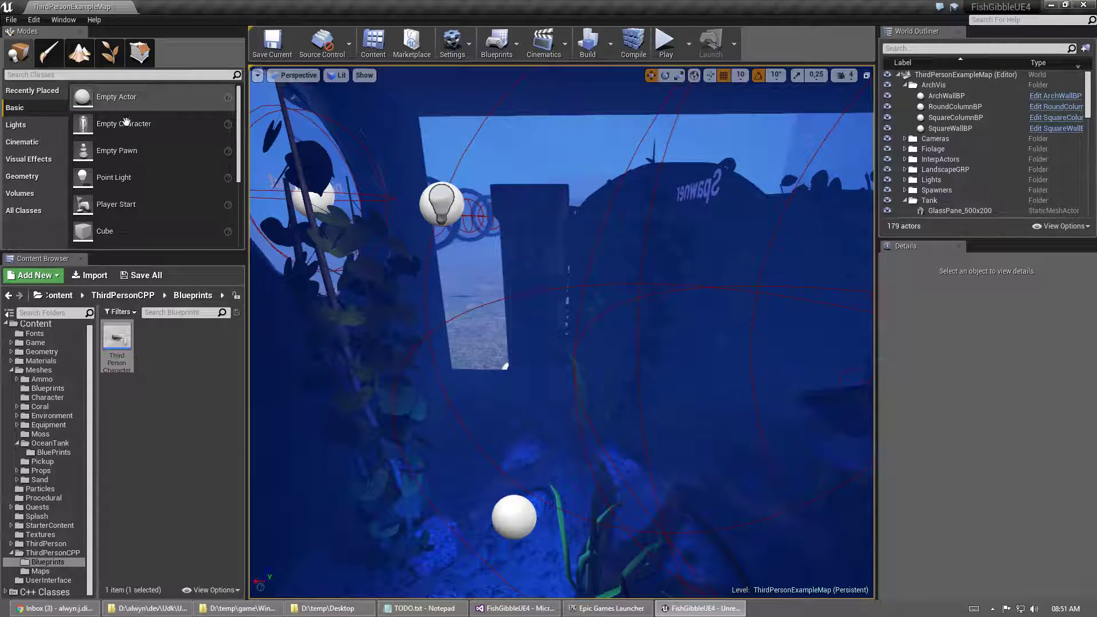
Open the ThirdPersonCharacter blueprint, select the FollowCamera component in its 3D preview to inspect it, and close the blueprint window
{"action": "double_click", "coordinate": [121, 333]}
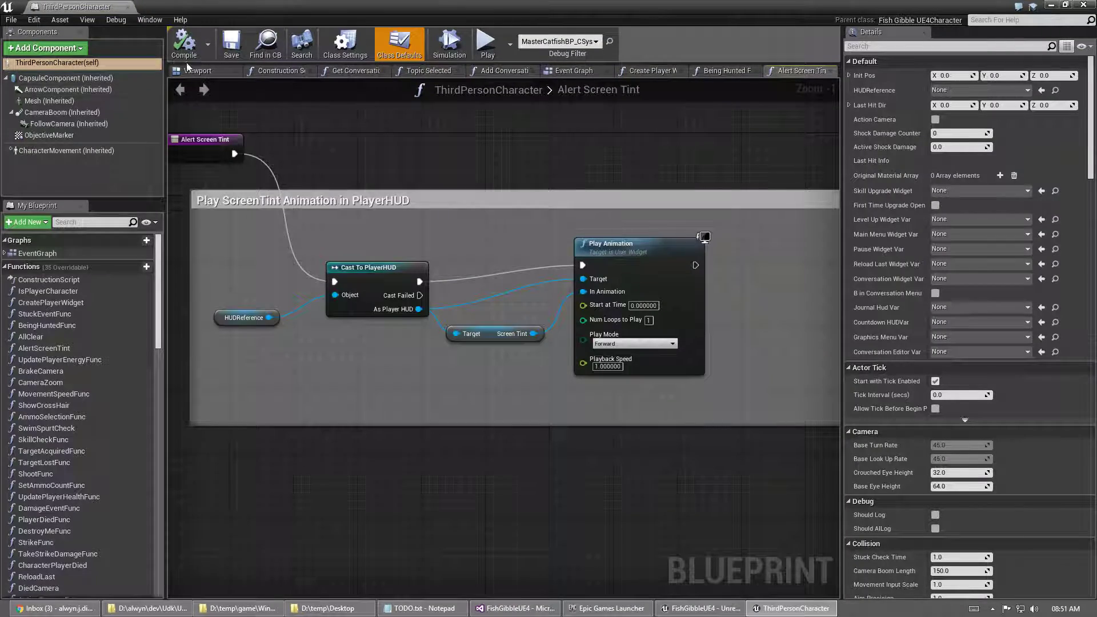
{"action": "left_click", "coordinate": [193, 70]}
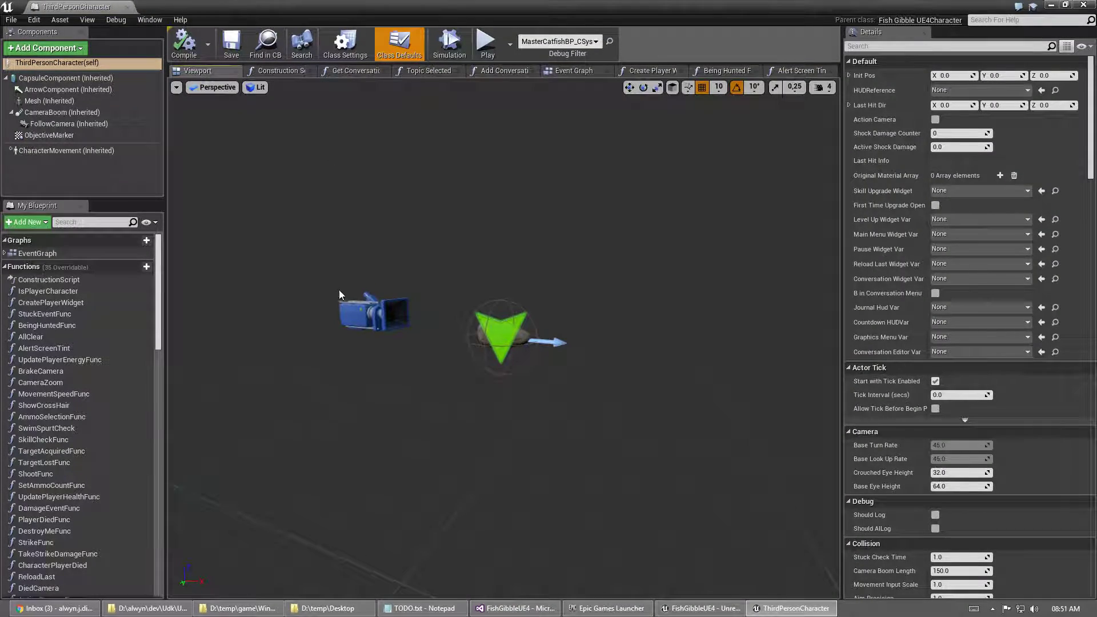
{"action": "left_click", "coordinate": [354, 311]}
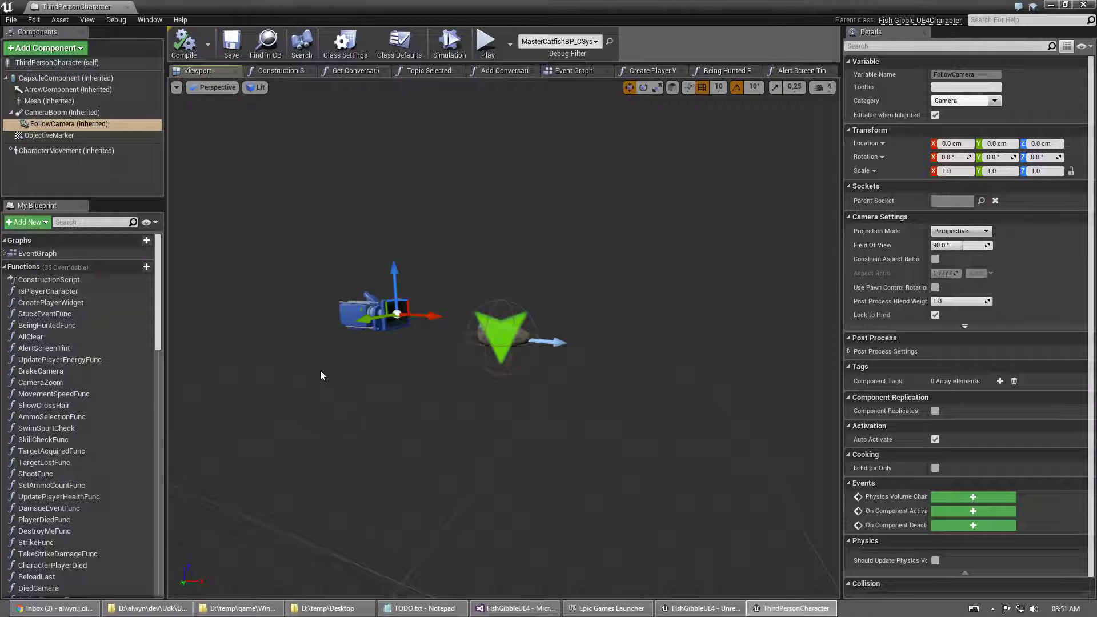
{"action": "left_click_drag", "start_coordinate": [323, 368], "coordinate": [337, 397]}
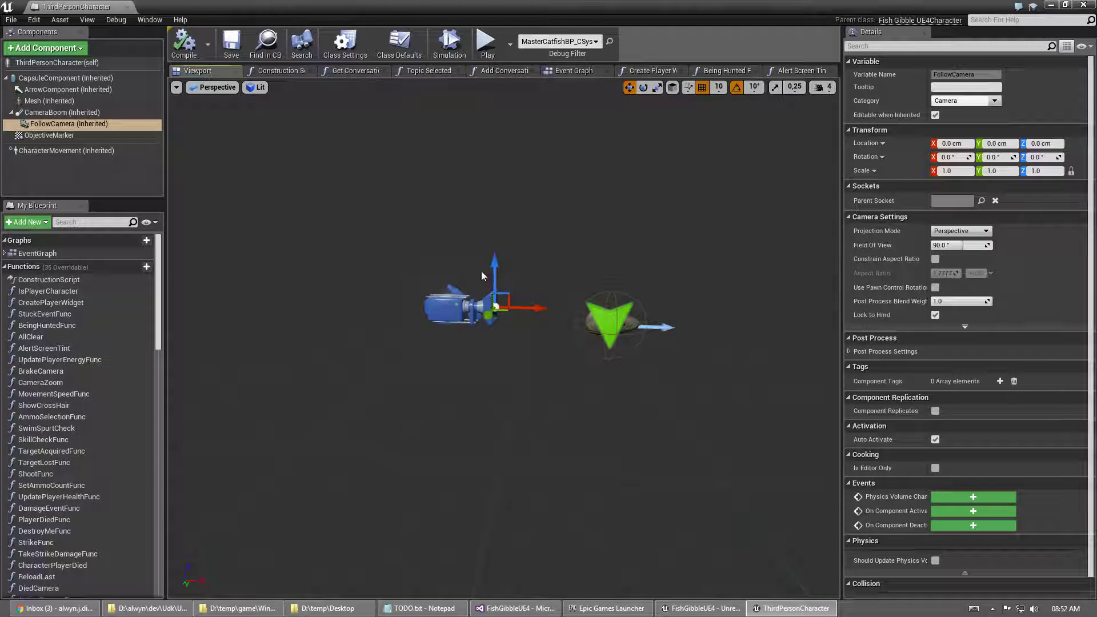
{"action": "mouse_move", "coordinate": [1090, 5]}
{"action": "left_click", "coordinate": [1084, 4]}
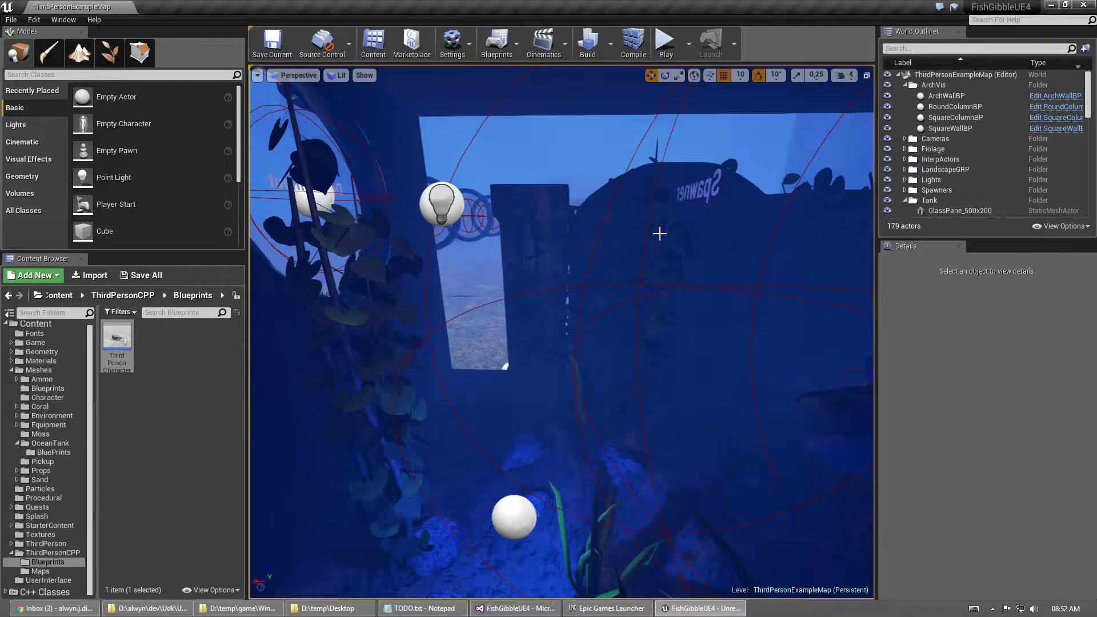
Switch to Visual Studio and highlight GetComponentRotation, CurrentWorldDirection in the >= 0.0f condition, and the MinMaxNormalize call below it
{"action": "key", "text": "alt+Tab"}
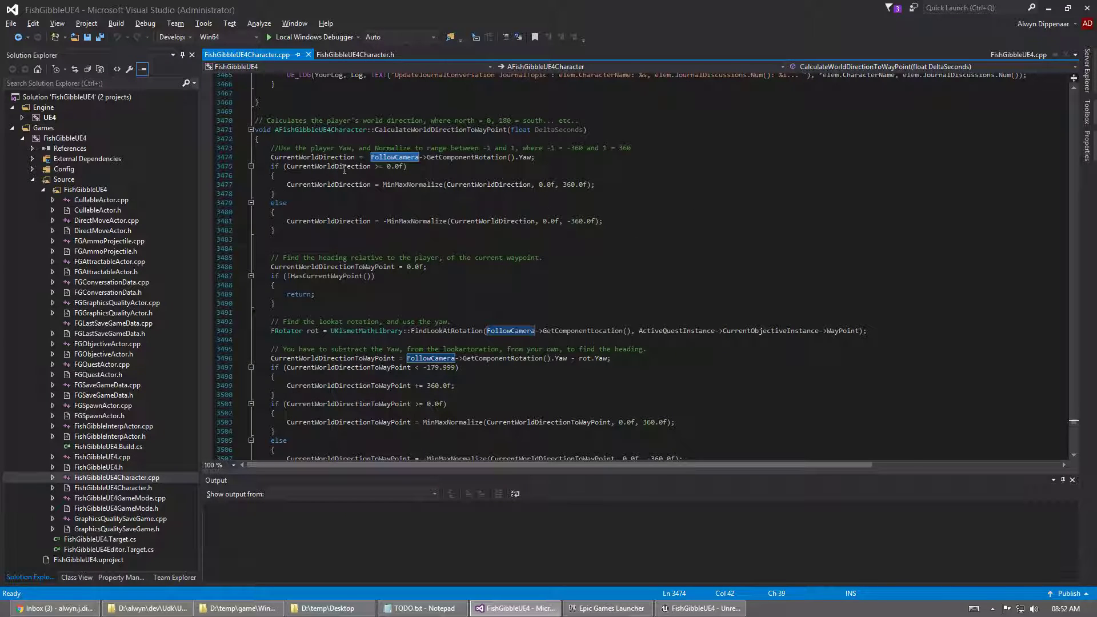
{"action": "left_click", "coordinate": [469, 158]}
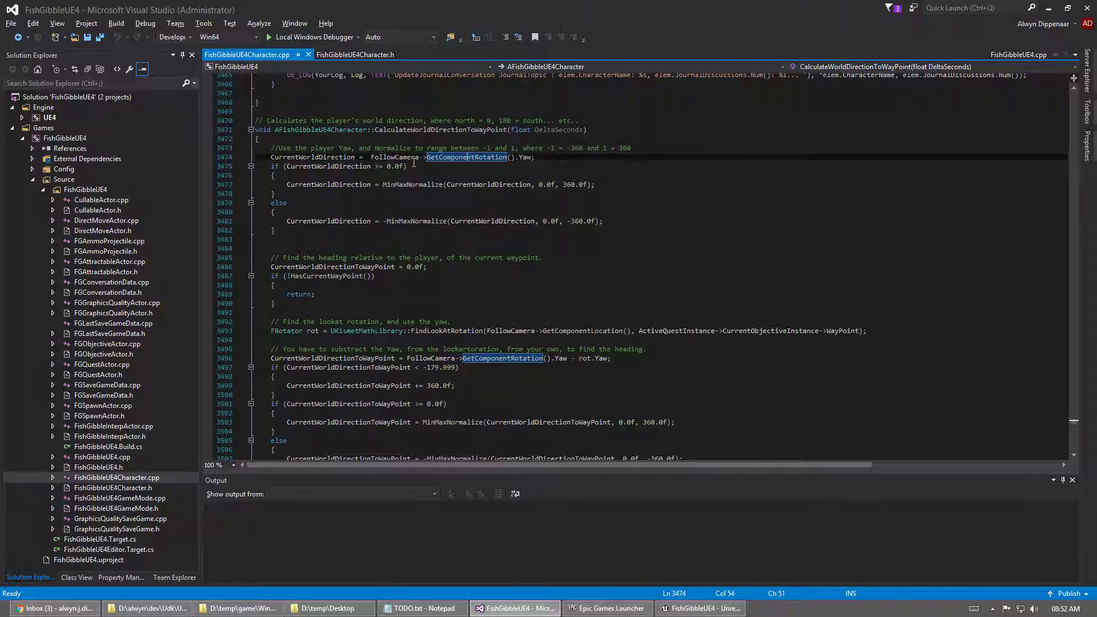
{"action": "mouse_move", "coordinate": [520, 161]}
{"action": "mouse_move", "coordinate": [326, 166]}
{"action": "double_click", "coordinate": [316, 165]}
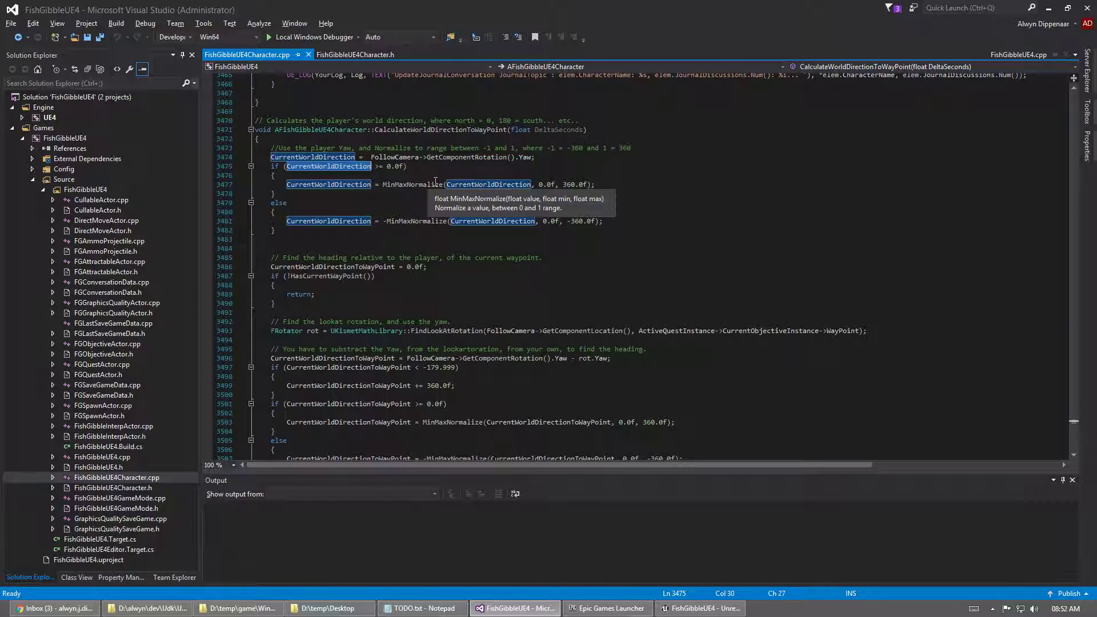
{"action": "double_click", "coordinate": [406, 185]}
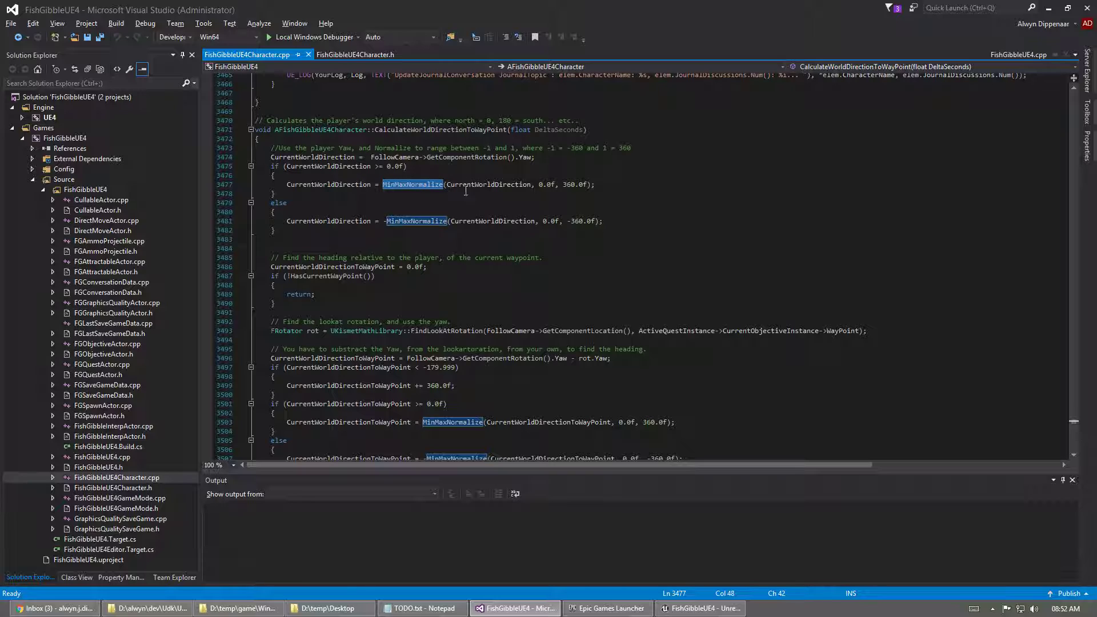
Switch to Unreal, open the PlayerHUD widget from the UserInterface folder and locate the compass image's material among the project assets
{"action": "key", "text": "alt+Tab"}
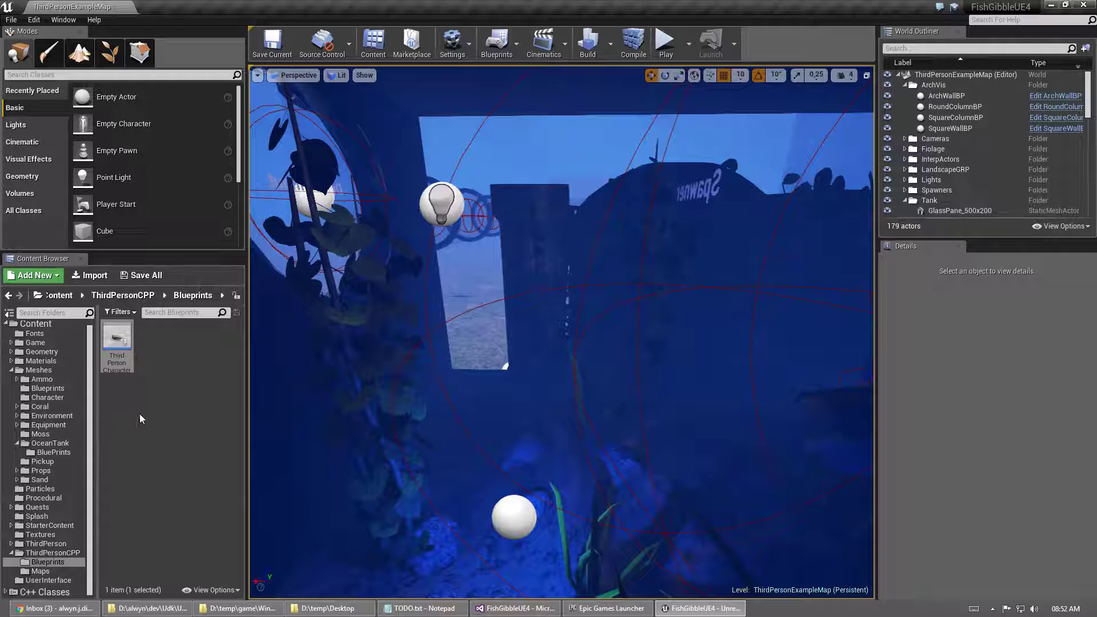
{"action": "left_click", "coordinate": [40, 580]}
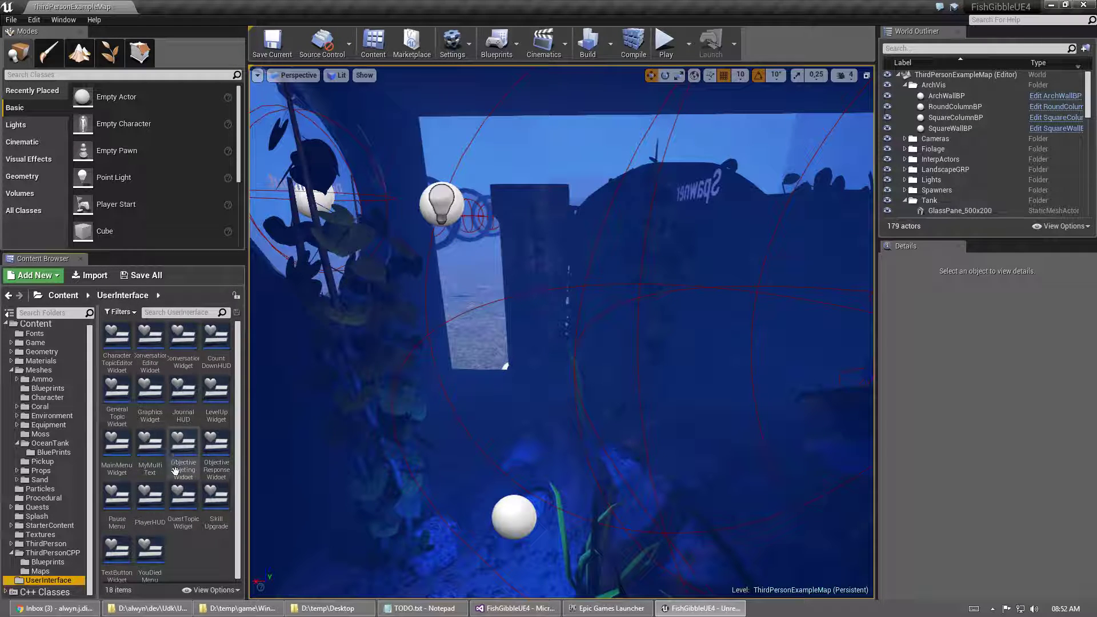
{"action": "double_click", "coordinate": [149, 498]}
{"action": "scroll", "coordinate": [109, 365], "scroll_direction": "down", "scroll_amount": 5}
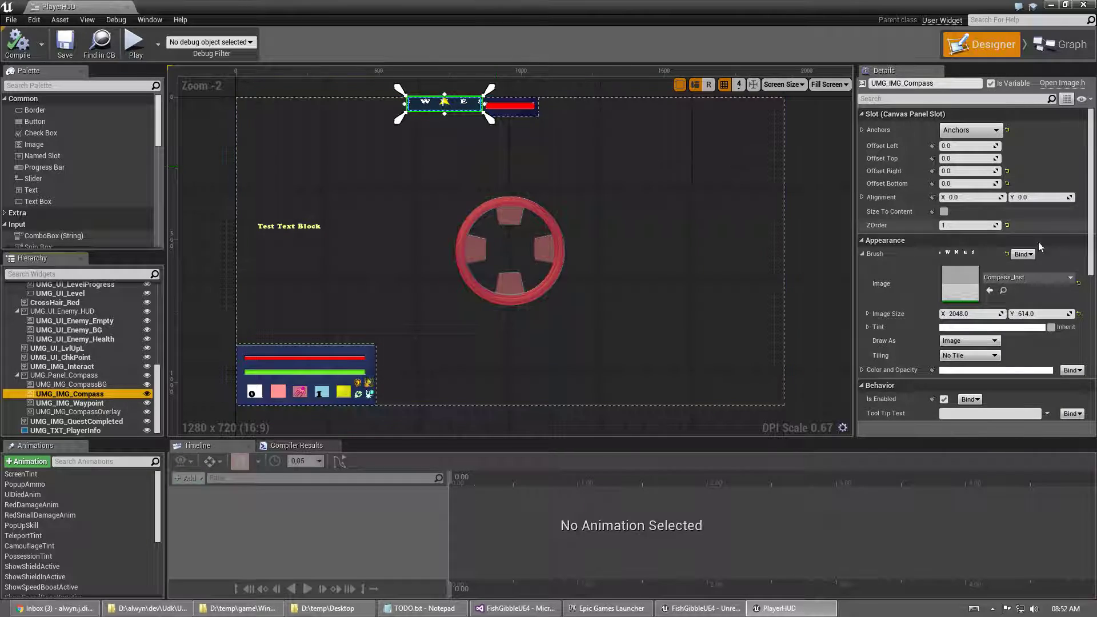
{"action": "left_click", "coordinate": [1002, 291]}
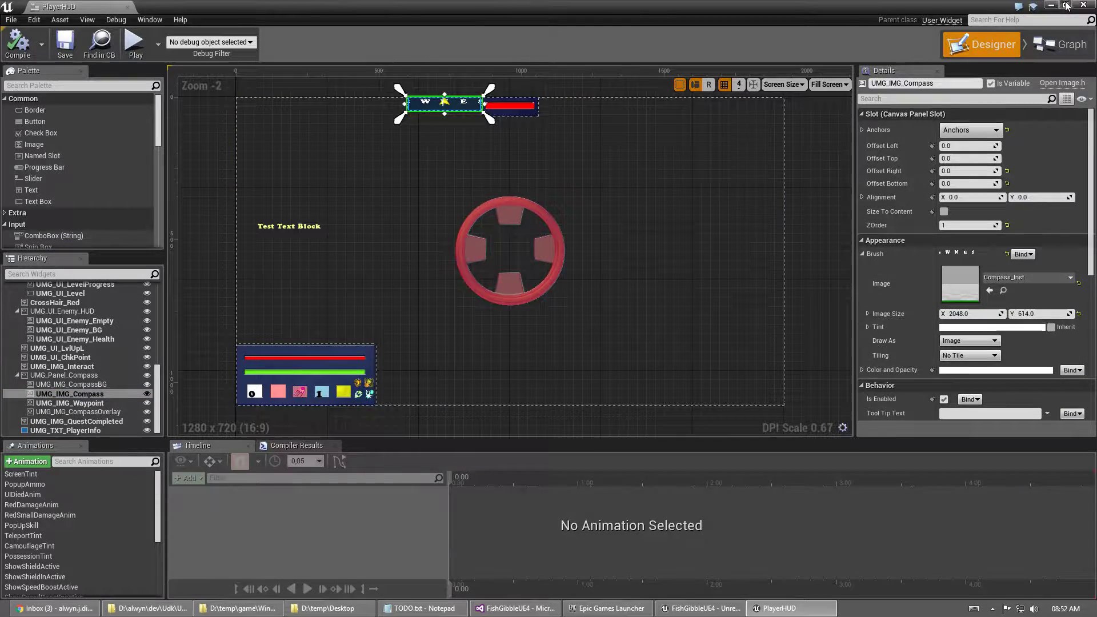
{"action": "left_click", "coordinate": [1066, 5]}
Open Compass_Inst and its parent CompassMaterial, and select the Add node in the Offset group of the material graph
{"action": "double_click", "coordinate": [151, 446]}
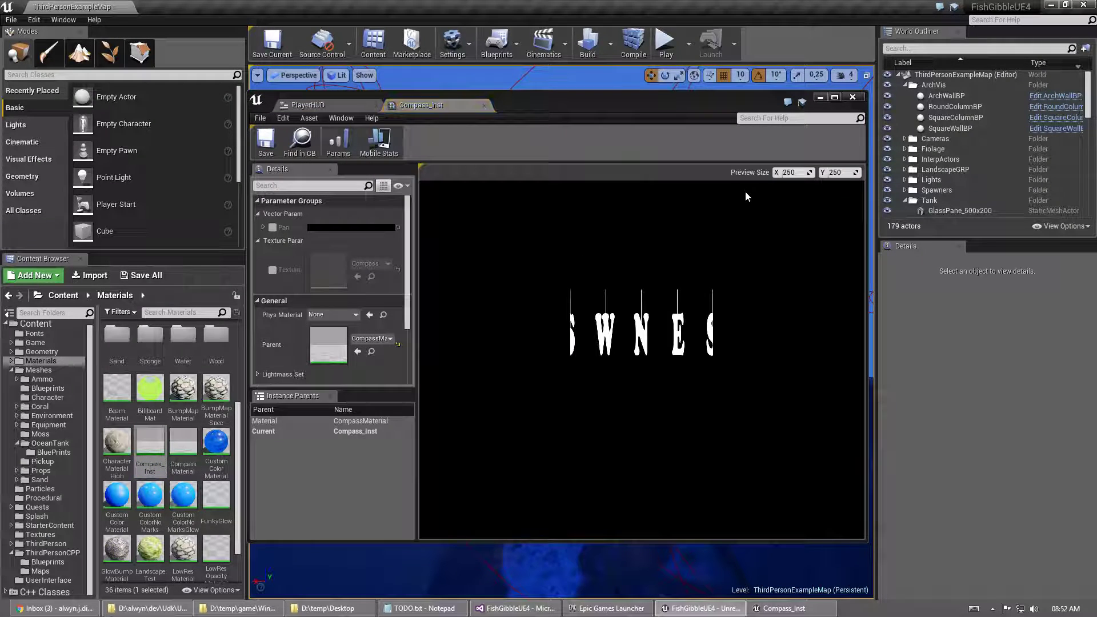
{"action": "double_click", "coordinate": [494, 106]}
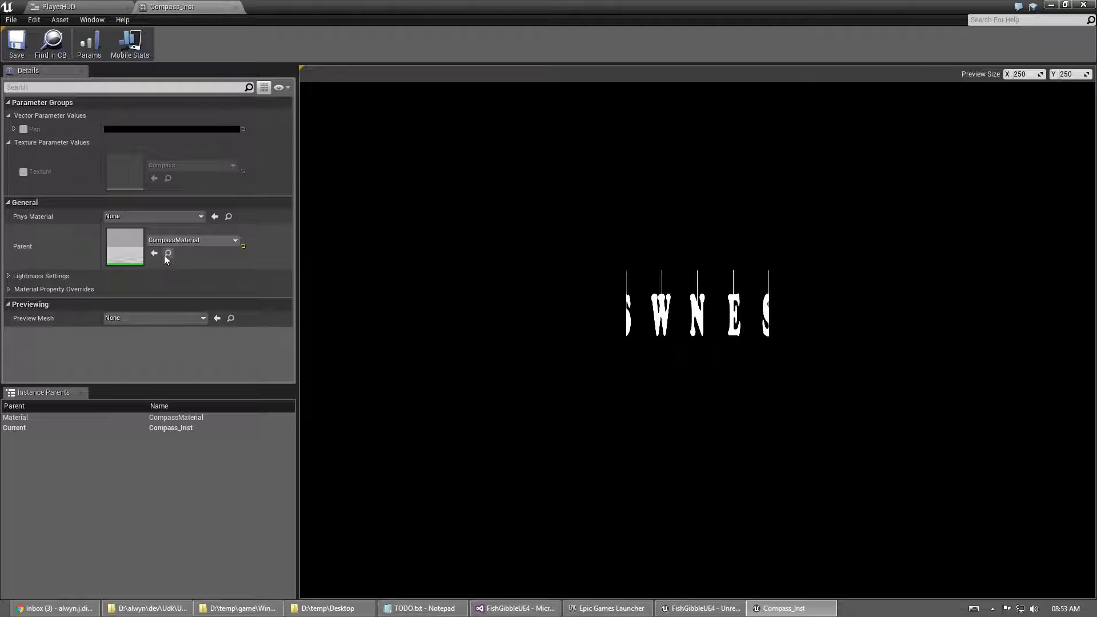
{"action": "left_click", "coordinate": [1064, 5]}
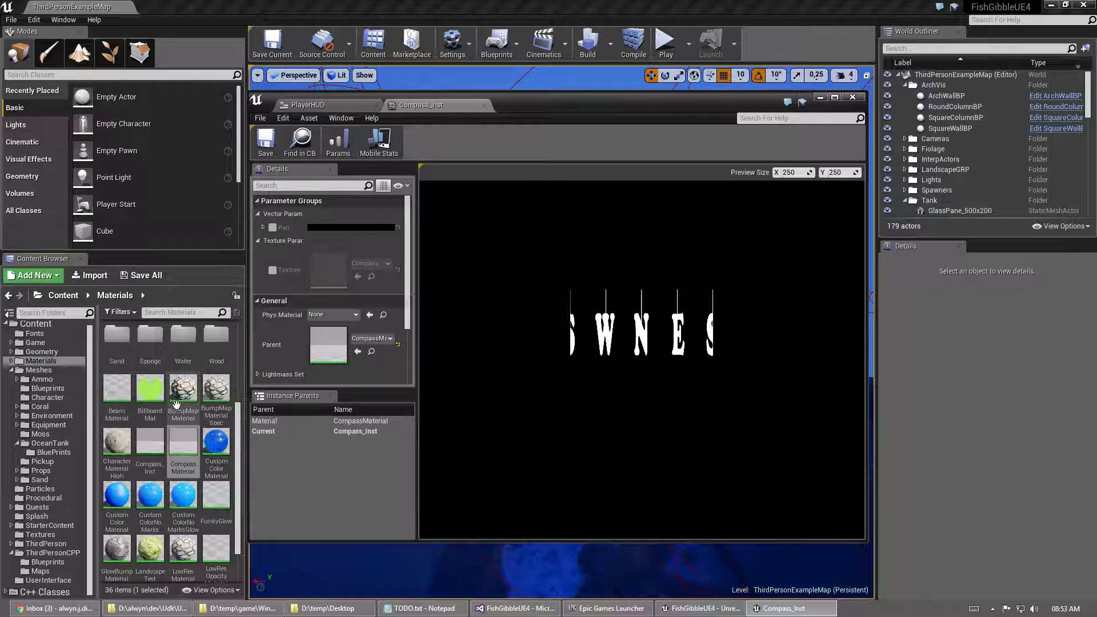
{"action": "double_click", "coordinate": [183, 449]}
{"action": "left_click", "coordinate": [833, 96]}
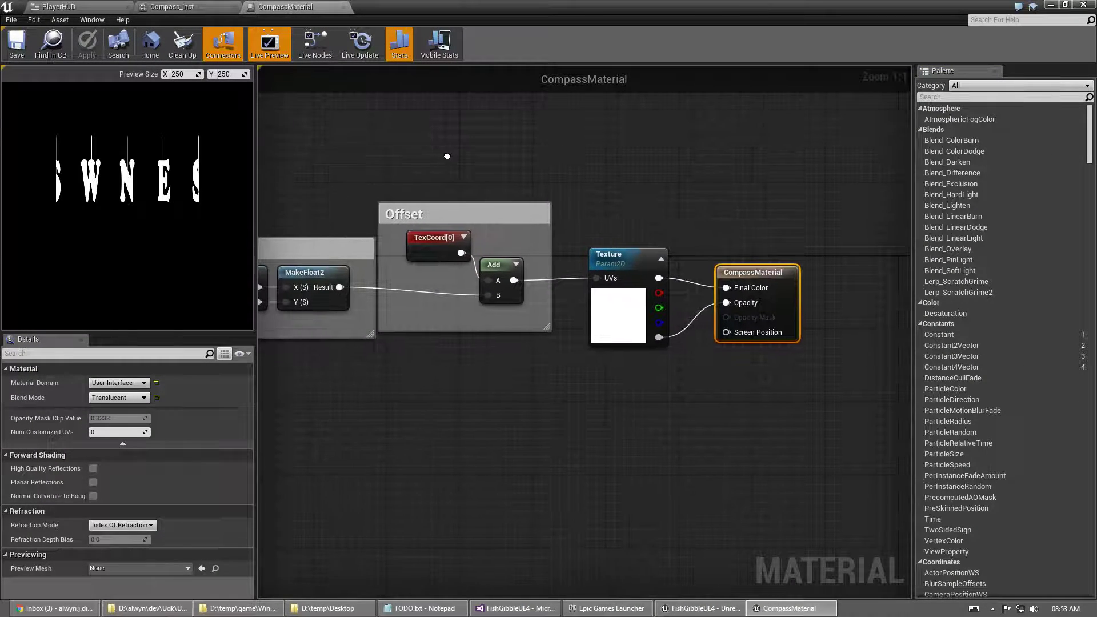
{"action": "left_click", "coordinate": [491, 289]}
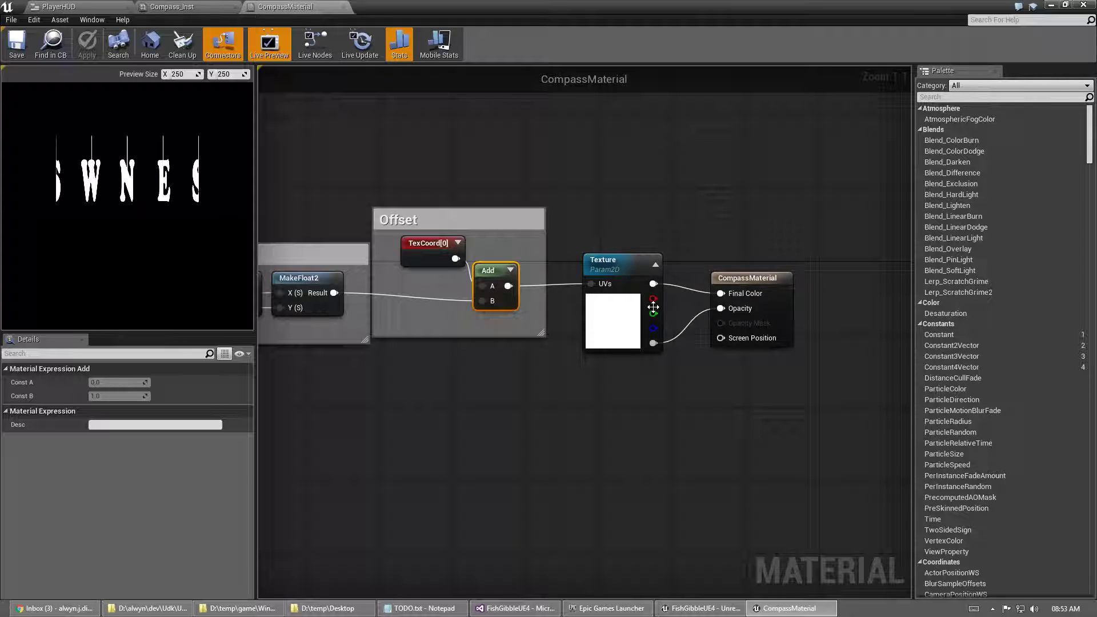
Return to the code and highlight the 0.0f, 360.0f range and the CurrentWorldDirection argument of the first MinMaxNormalize call
{"action": "left_click", "coordinate": [514, 608]}
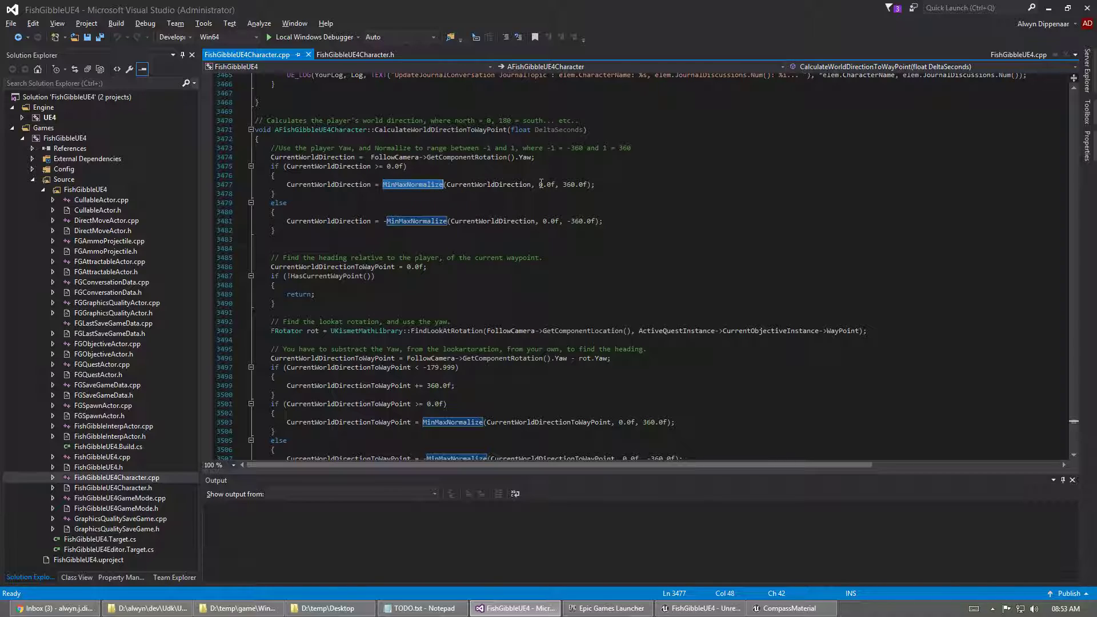
{"action": "left_click_drag", "start_coordinate": [539, 186], "coordinate": [586, 186]}
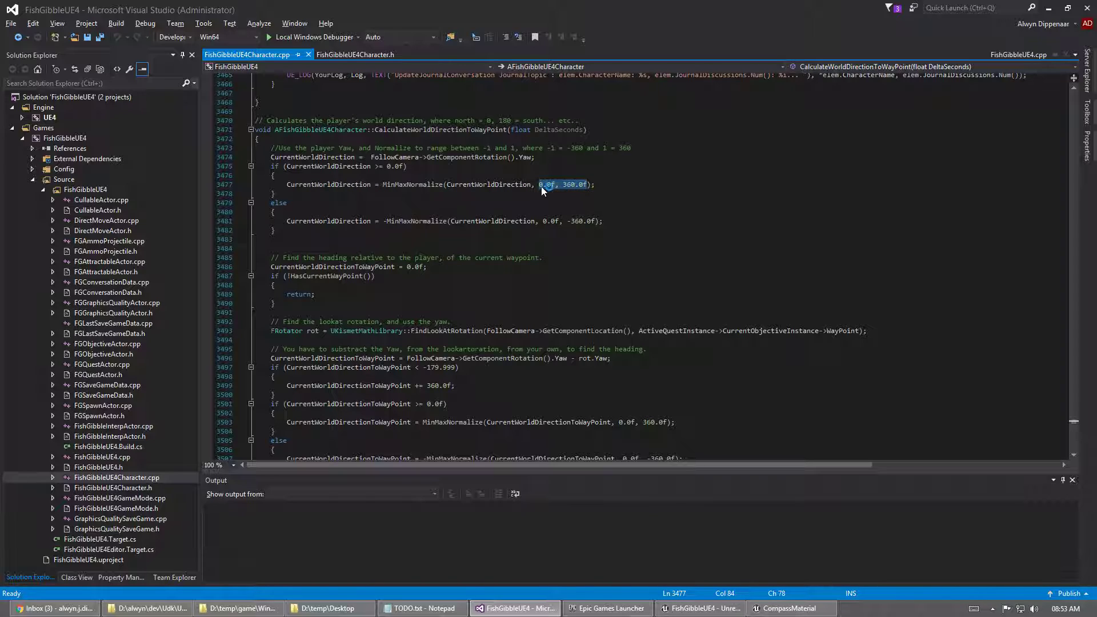
{"action": "double_click", "coordinate": [487, 186]}
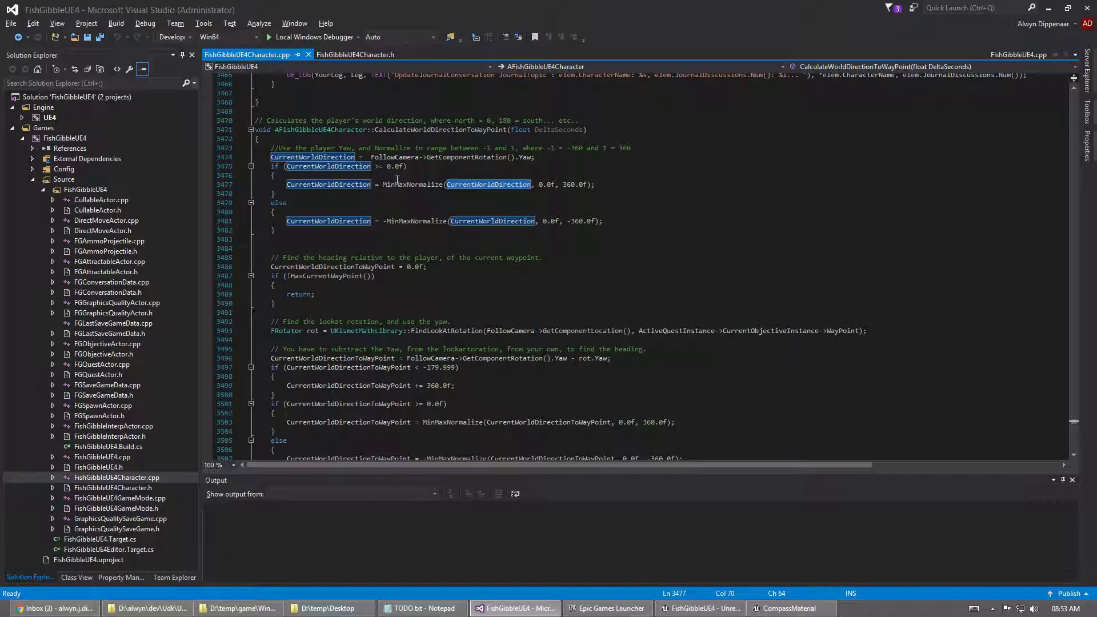
Go to the definition of MinMaxNormalize, highlight its return formula and close FishGibbleUE4.cpp
{"action": "left_click", "coordinate": [415, 184]}
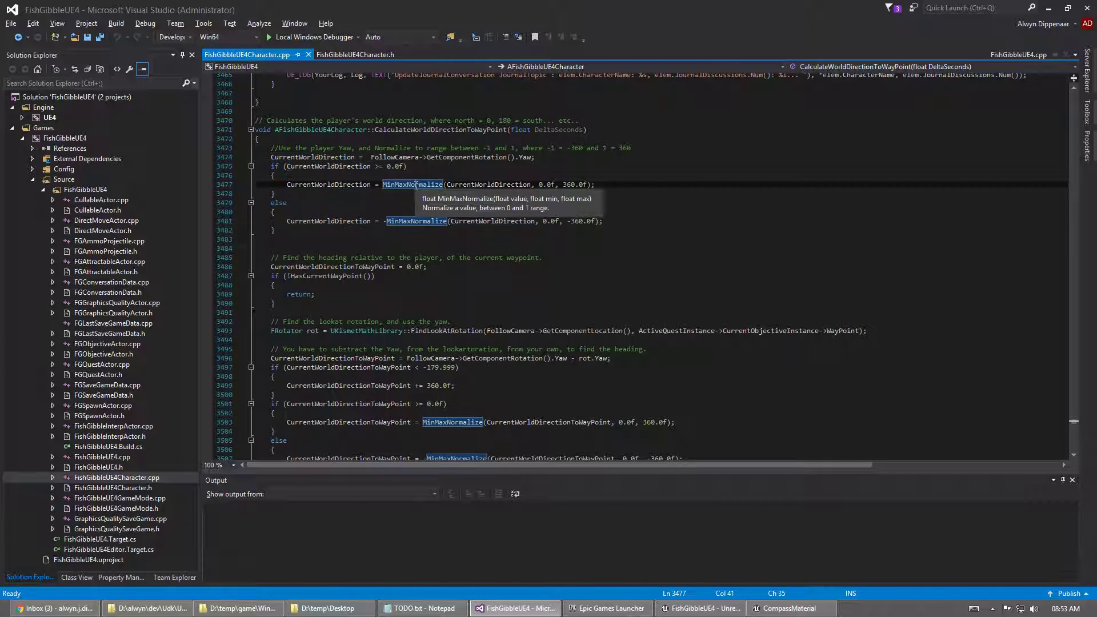
{"action": "key", "text": "F12"}
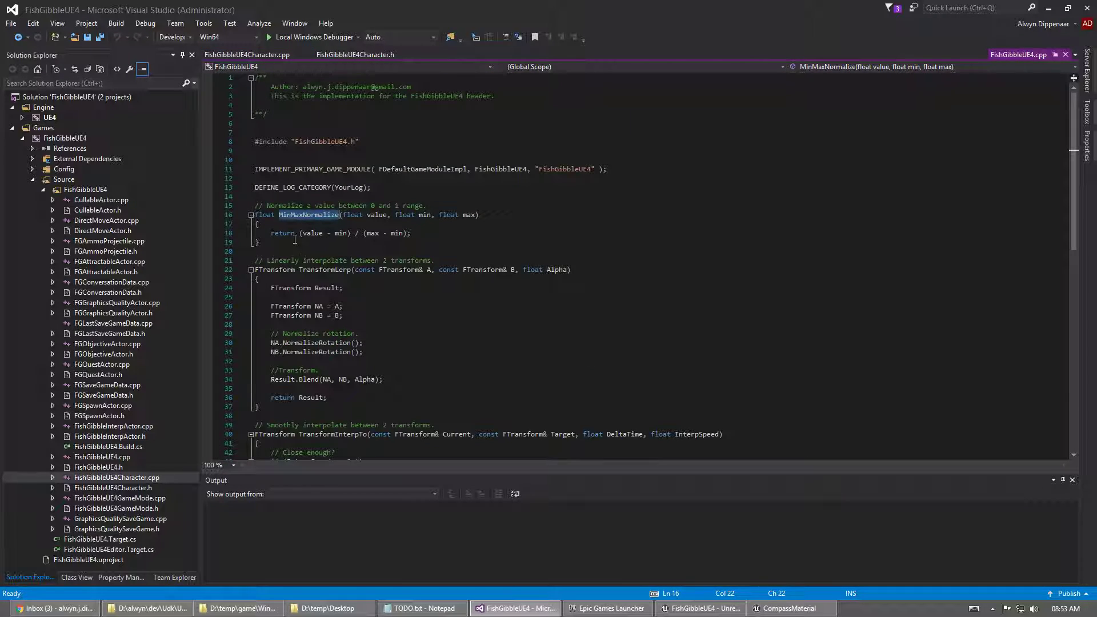
{"action": "left_click_drag", "start_coordinate": [270, 232], "coordinate": [412, 233]}
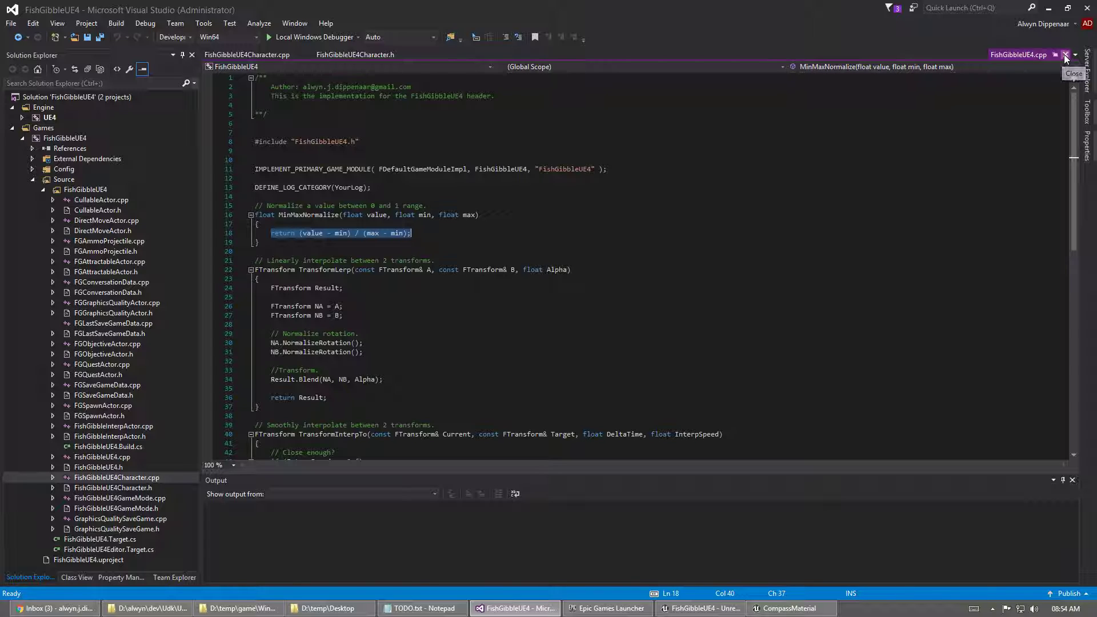
{"action": "left_click", "coordinate": [1066, 54]}
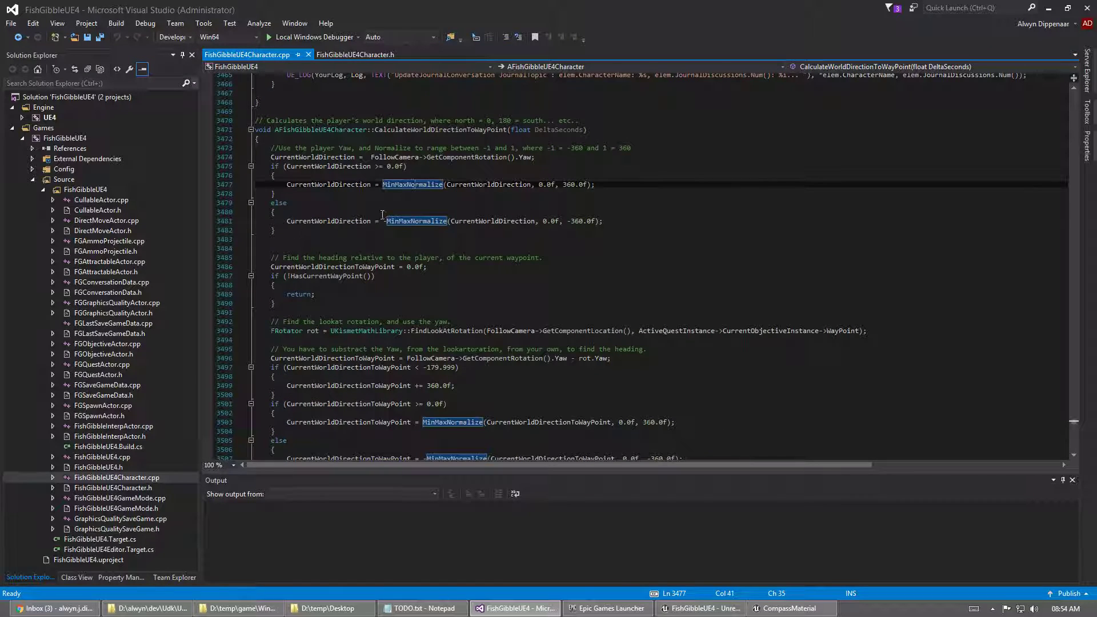
Highlight the CurrentWorldDirection argument on line 3477 and the if (CurrentWorldDirection >= 0.0f) condition, and check the MinMaxNormalize description
{"action": "double_click", "coordinate": [492, 184]}
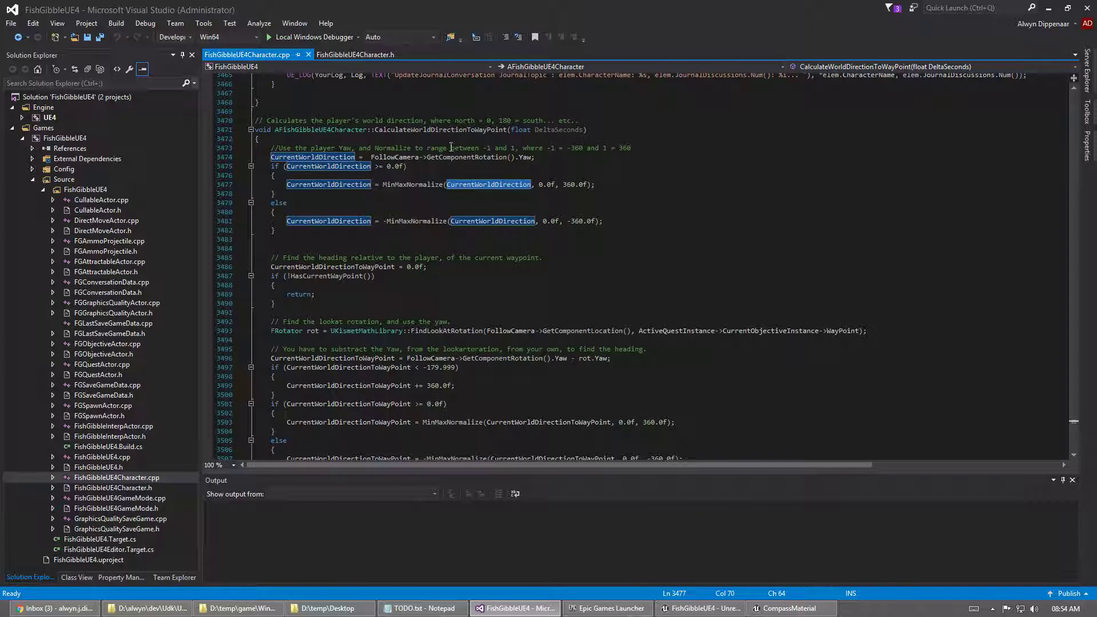
{"action": "left_click", "coordinate": [272, 166]}
{"action": "left_click_drag", "start_coordinate": [271, 165], "coordinate": [434, 171]}
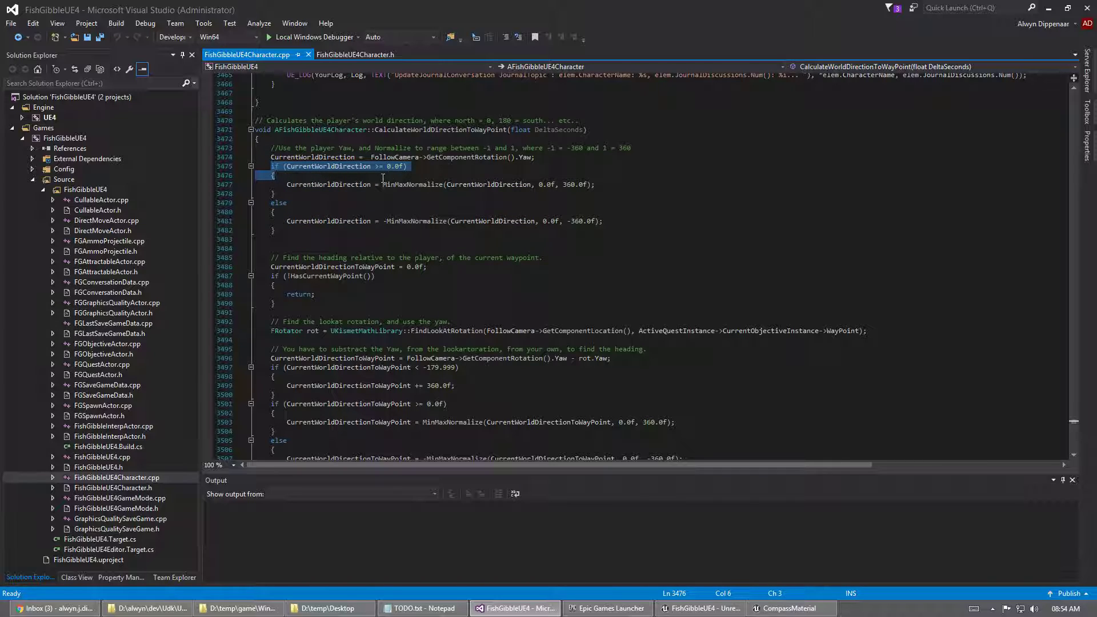
{"action": "mouse_move", "coordinate": [384, 184]}
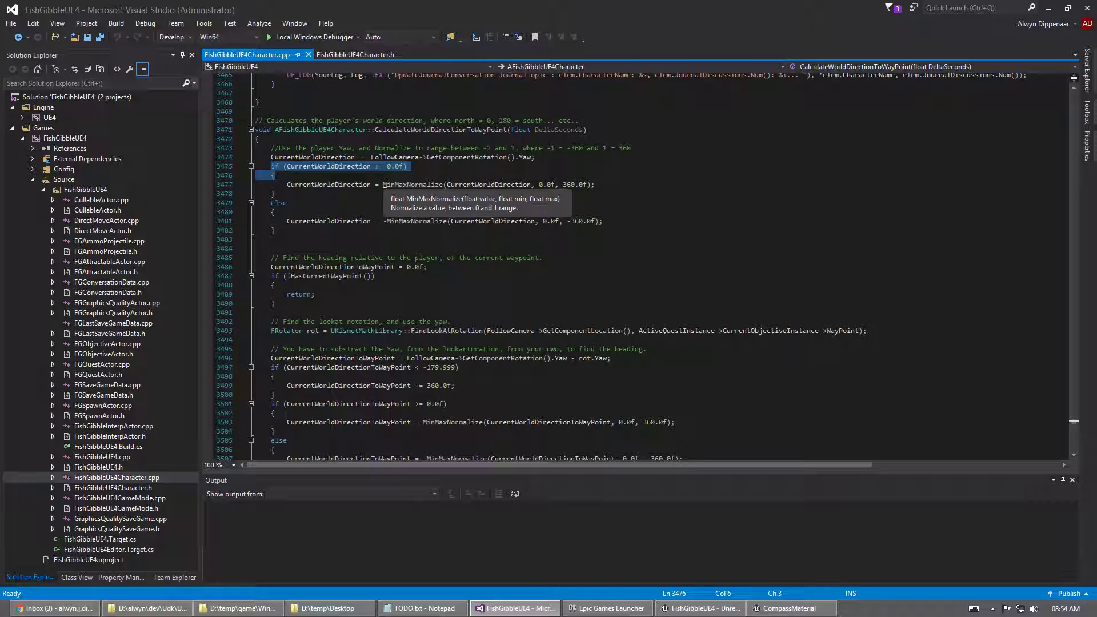
Switch to Unreal, shrink the CompassMaterial window, play the level to watch the HUD compass, stop playing and maximize the material window
{"action": "key", "text": "alt+Tab"}
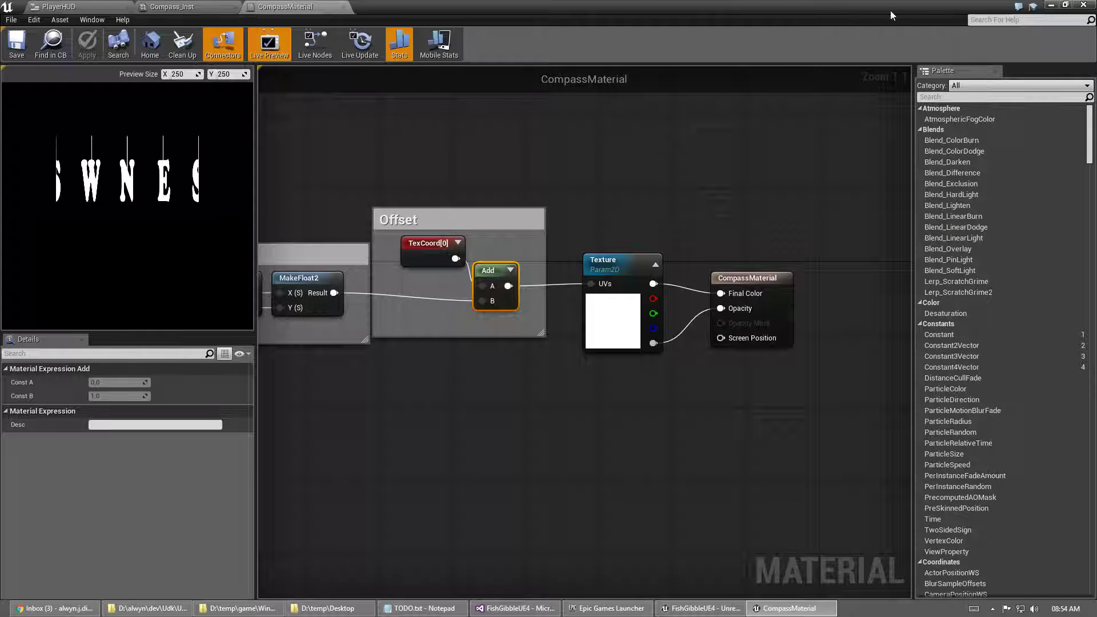
{"action": "left_click", "coordinate": [1065, 4]}
{"action": "left_click", "coordinate": [666, 44]}
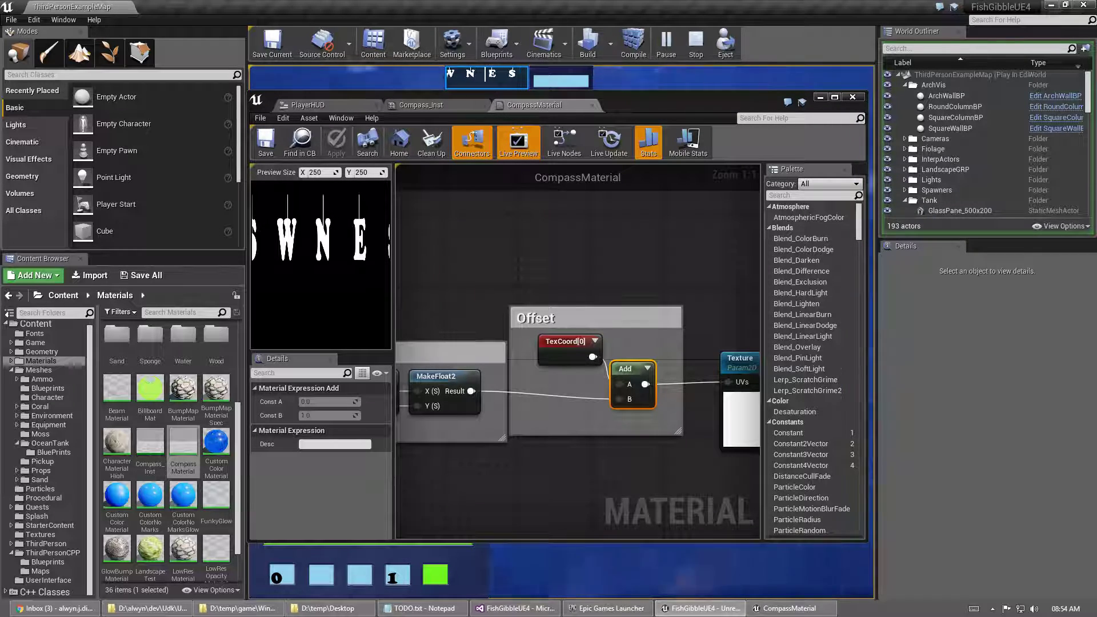
{"action": "key", "text": "Escape"}
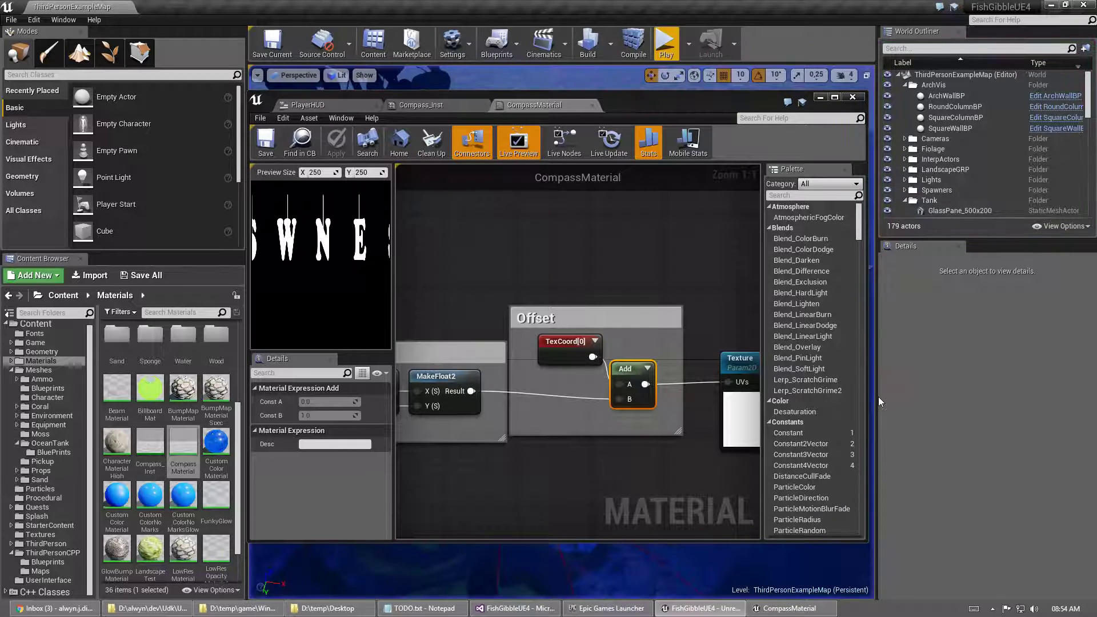
{"action": "left_click", "coordinate": [834, 97]}
Switch back to the code and highlight CurrentWorldDirection in the if condition and MinMaxNormalize in its positive branch
{"action": "key", "text": "alt+Tab"}
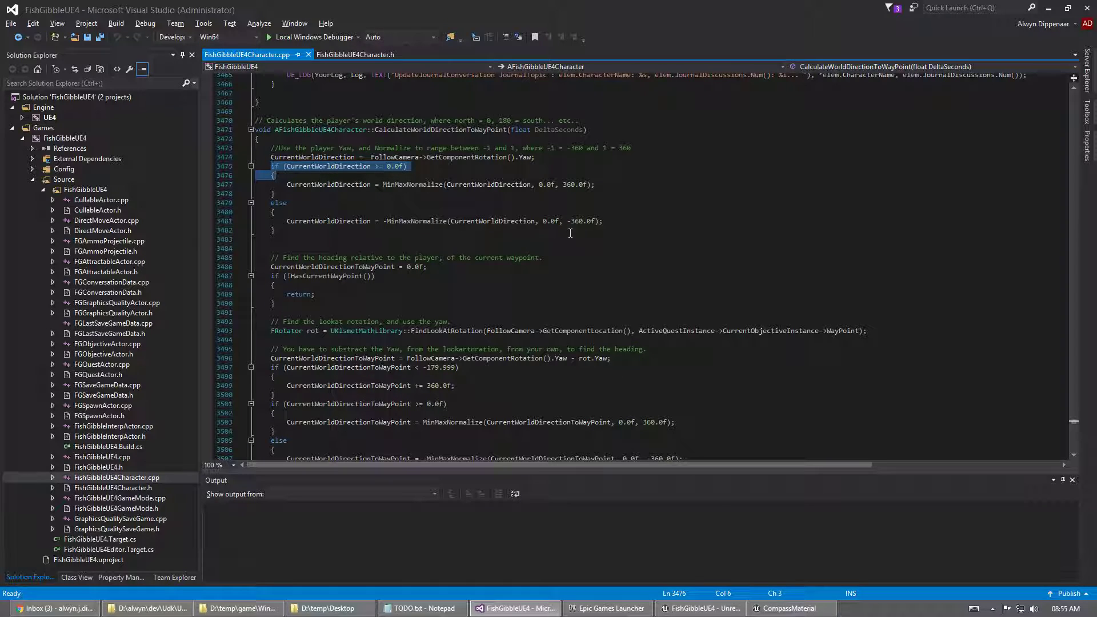
{"action": "left_click", "coordinate": [317, 166]}
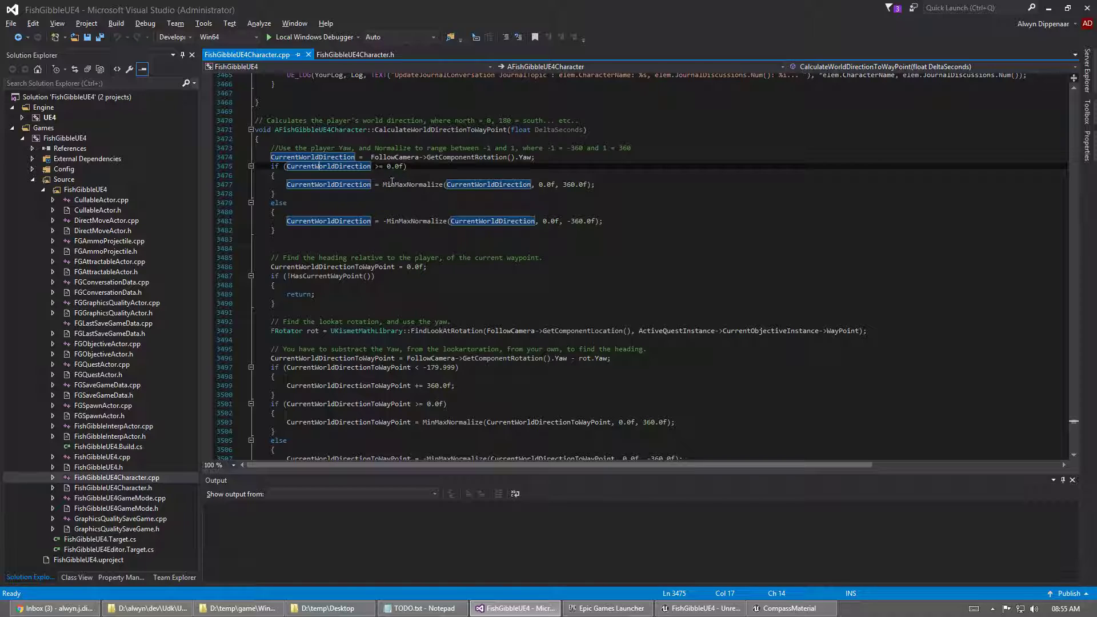
{"action": "mouse_move", "coordinate": [399, 185]}
{"action": "left_click", "coordinate": [411, 184]}
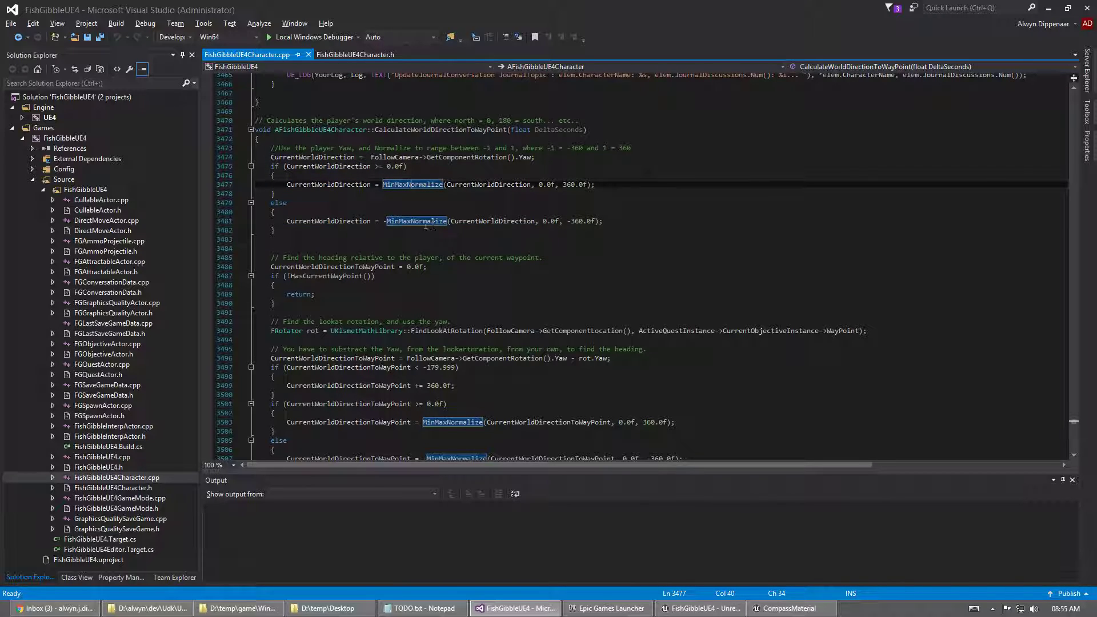
In the else branch, highlight the negated MinMaxNormalize call and its 0.0f, -360.0f range
{"action": "left_click_drag", "start_coordinate": [378, 221], "coordinate": [448, 223]}
{"action": "left_click", "coordinate": [535, 221]}
{"action": "left_click_drag", "start_coordinate": [543, 221], "coordinate": [595, 223]}
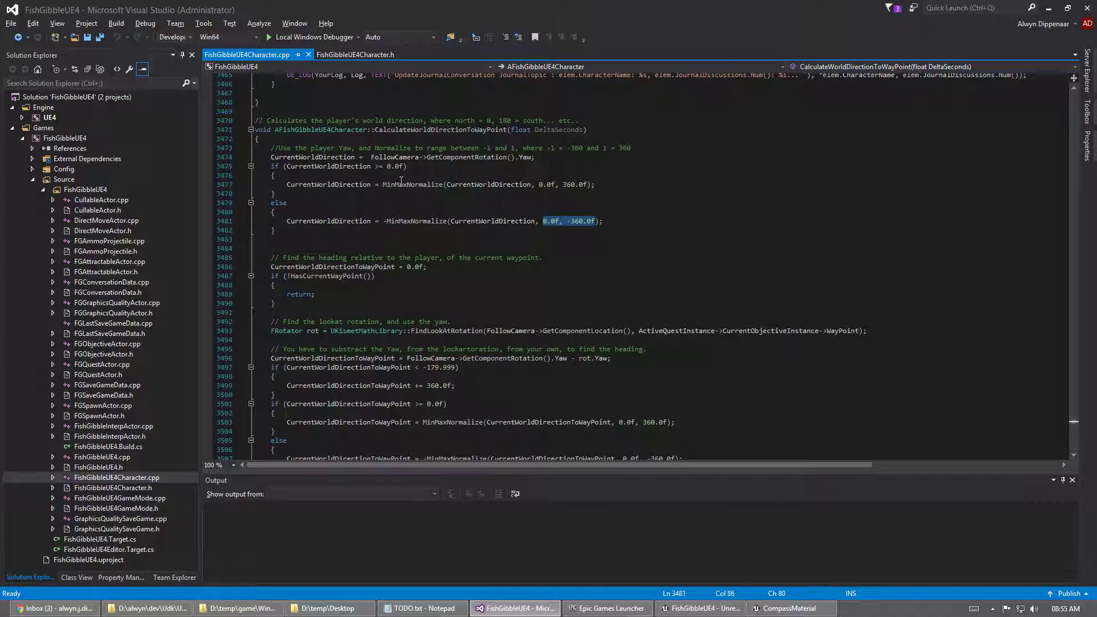
Highlight MinMaxNormalize and its 0.0f argument on line 3477, plus the CurrentWorldDirection assignment in the else branch
{"action": "left_click", "coordinate": [442, 184]}
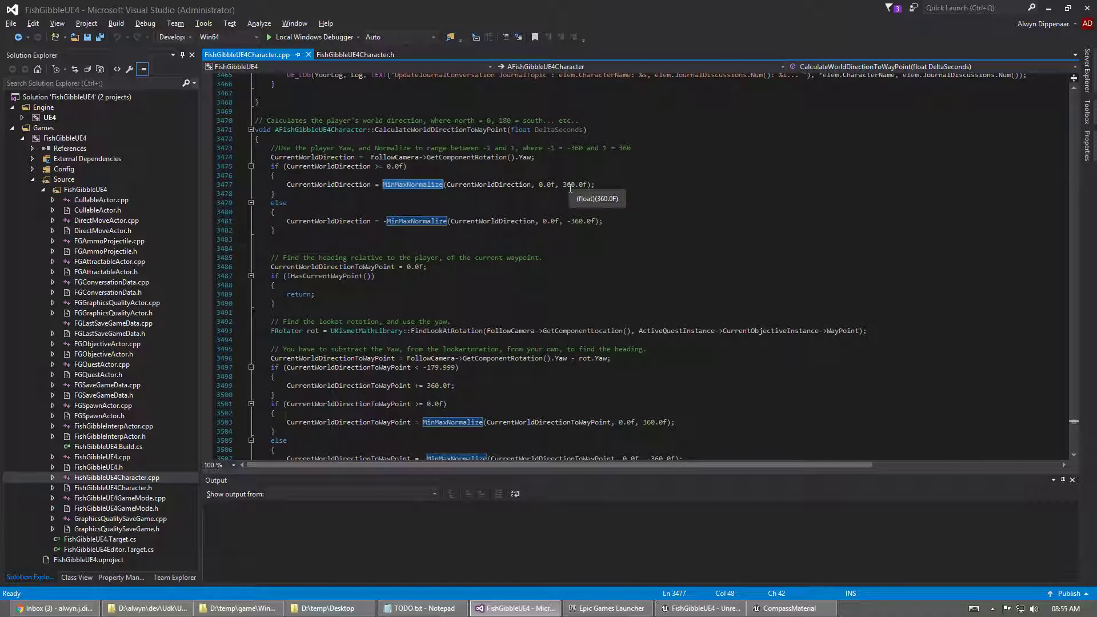
{"action": "left_click_drag", "start_coordinate": [536, 184], "coordinate": [557, 186]}
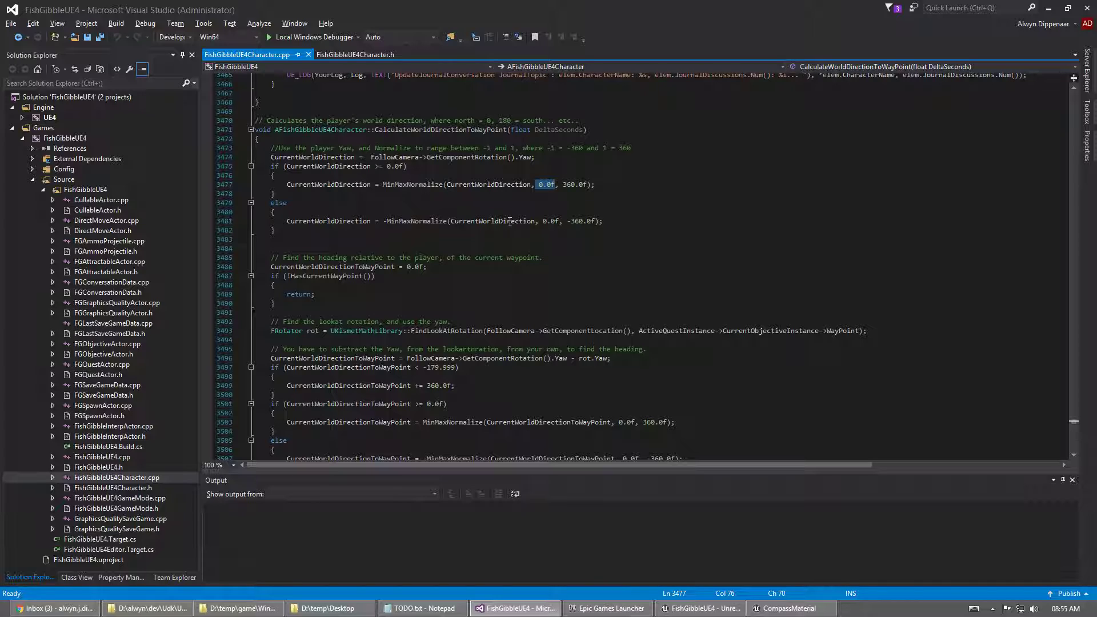
{"action": "left_click", "coordinate": [356, 222]}
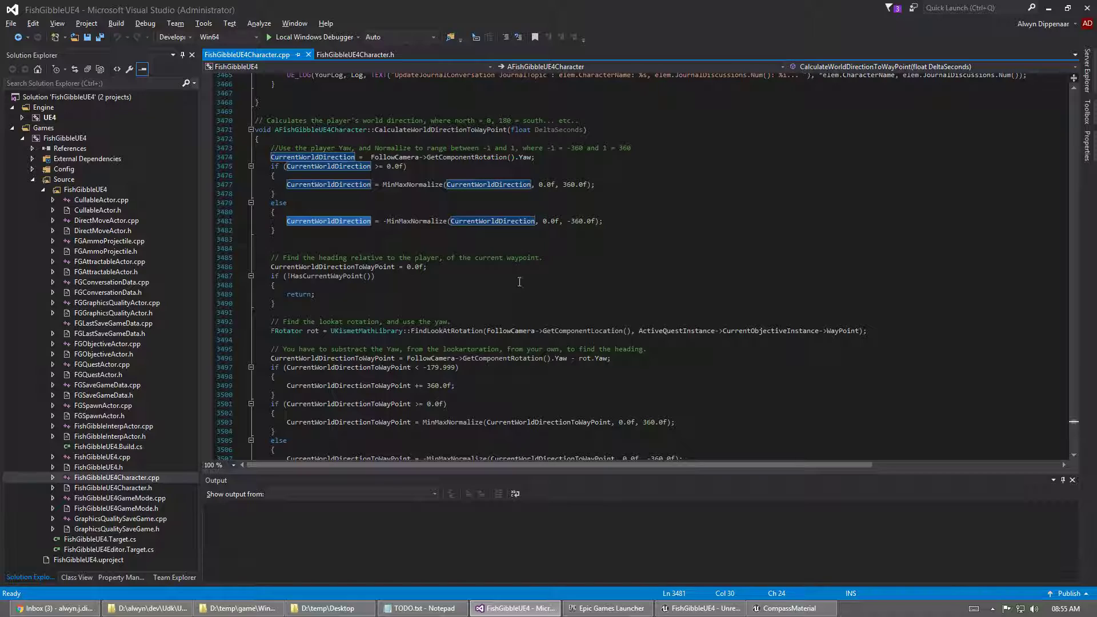
Highlight HasCurrentWayPoint in the early-return condition and CurrentWorldDirectionToWayPoint on line 3486
{"action": "scroll", "coordinate": [508, 189], "scroll_direction": "down", "scroll_amount": 3}
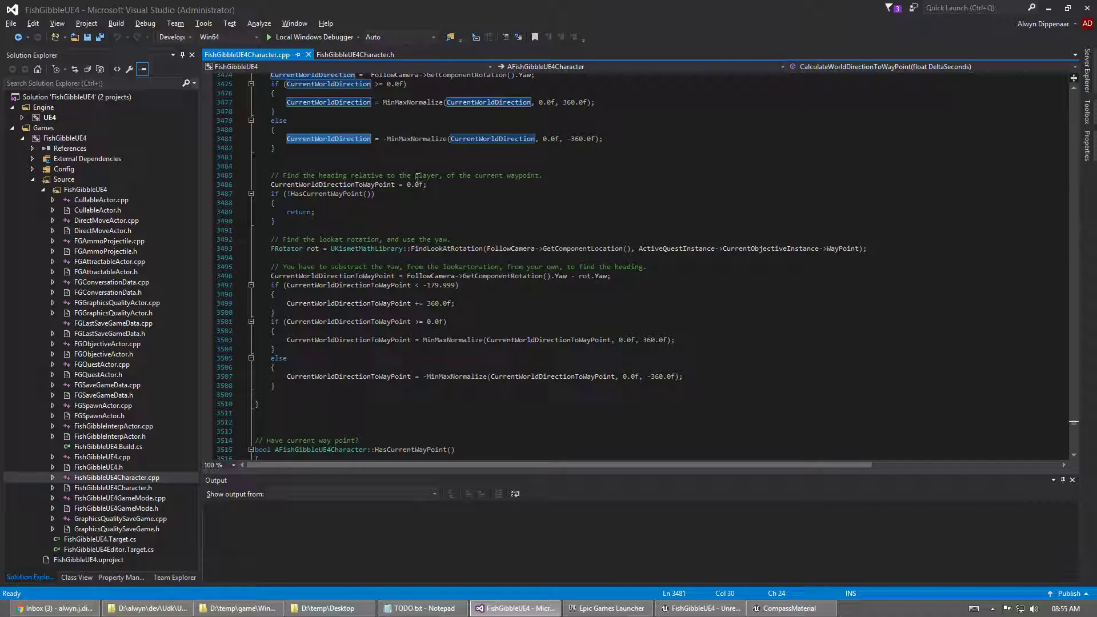
{"action": "double_click", "coordinate": [319, 194]}
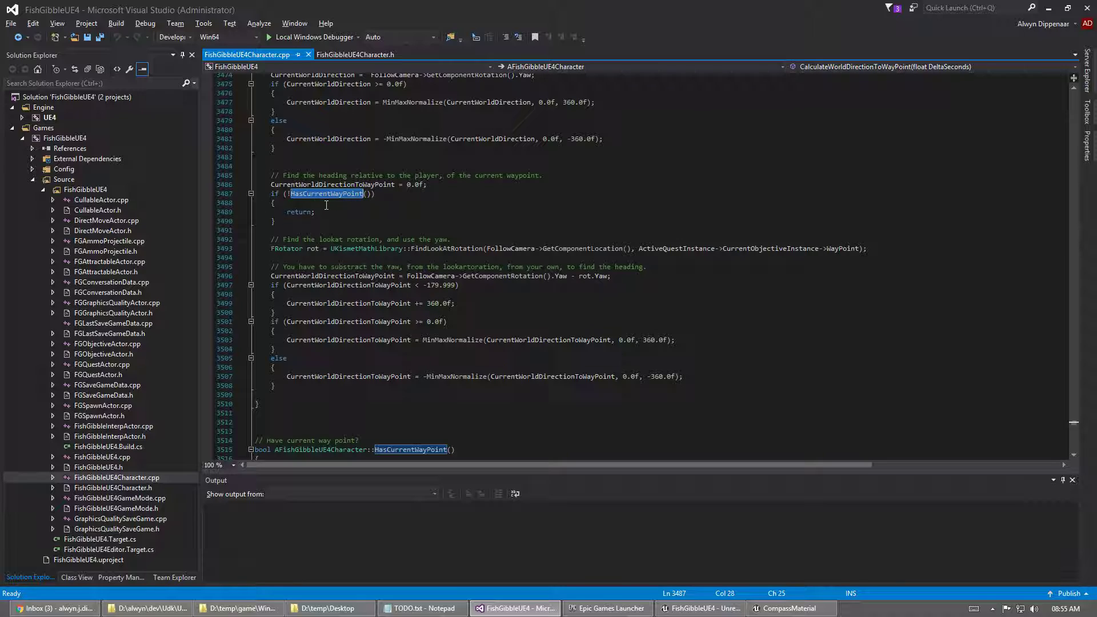
{"action": "scroll", "coordinate": [500, 197], "scroll_direction": "down", "scroll_amount": 2}
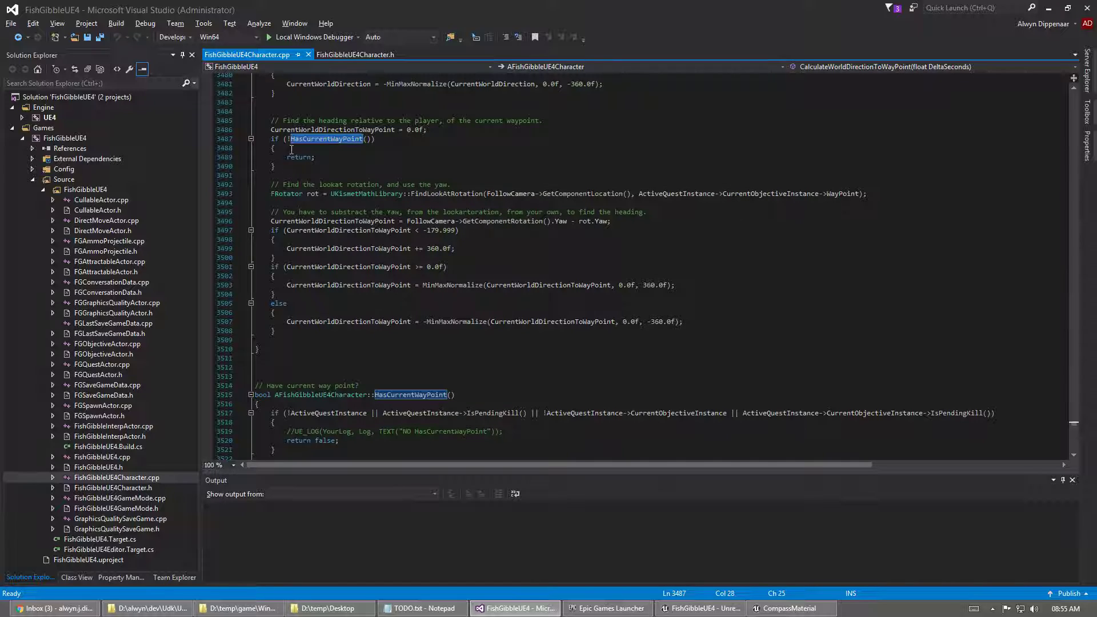
{"action": "left_click", "coordinate": [394, 130]}
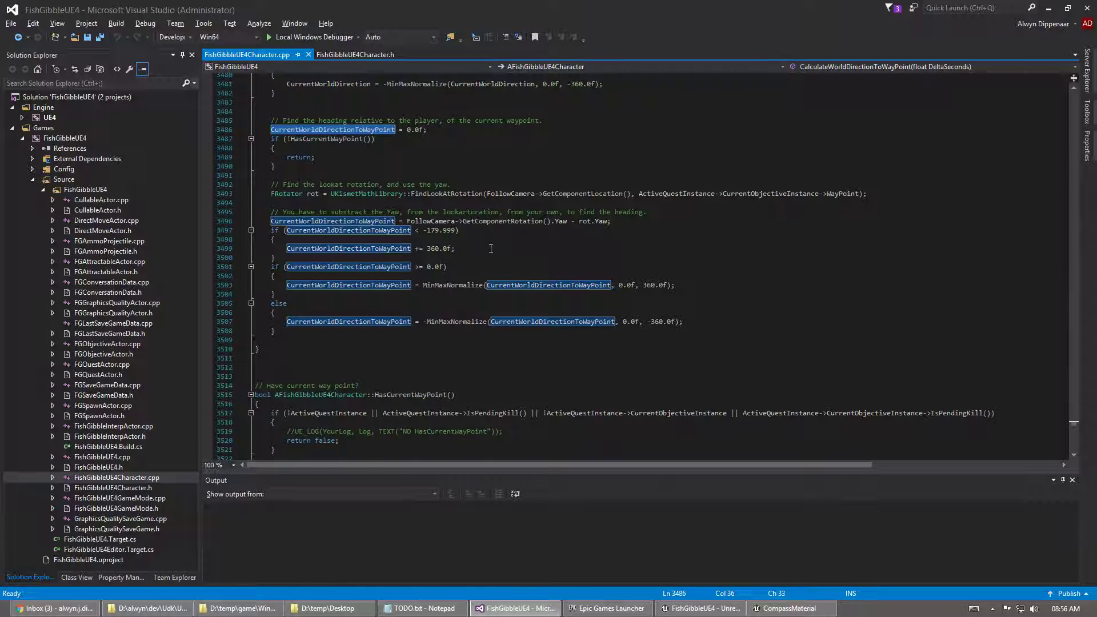
Switch to Unreal to view the compass in the PlayerHUD designer, and return to Visual Studio
{"action": "key", "text": "alt+Tab"}
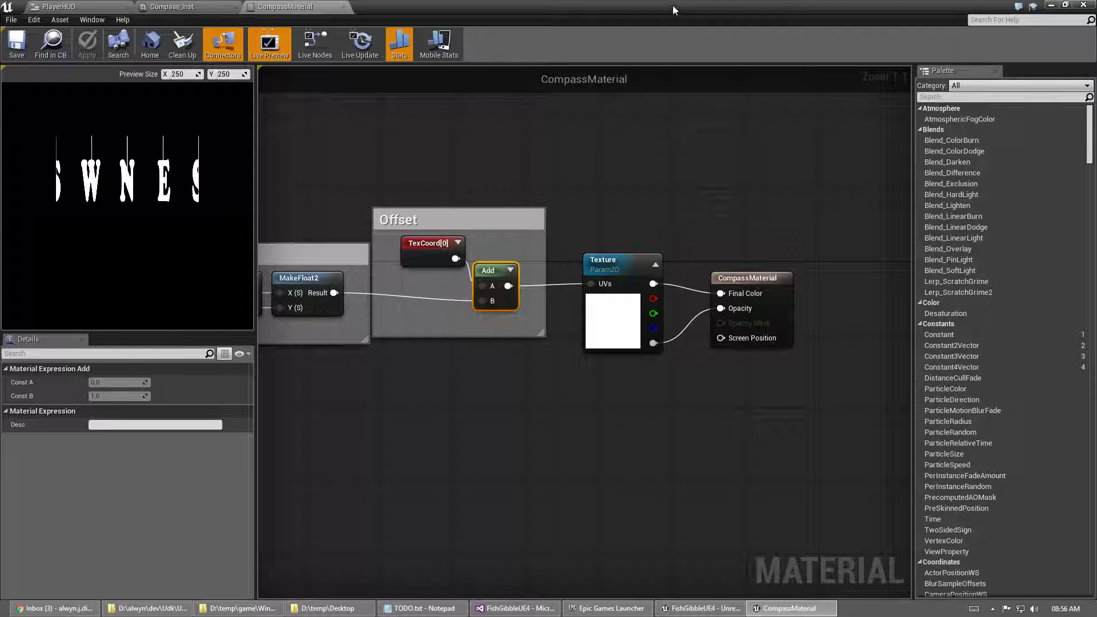
{"action": "left_click", "coordinate": [91, 7]}
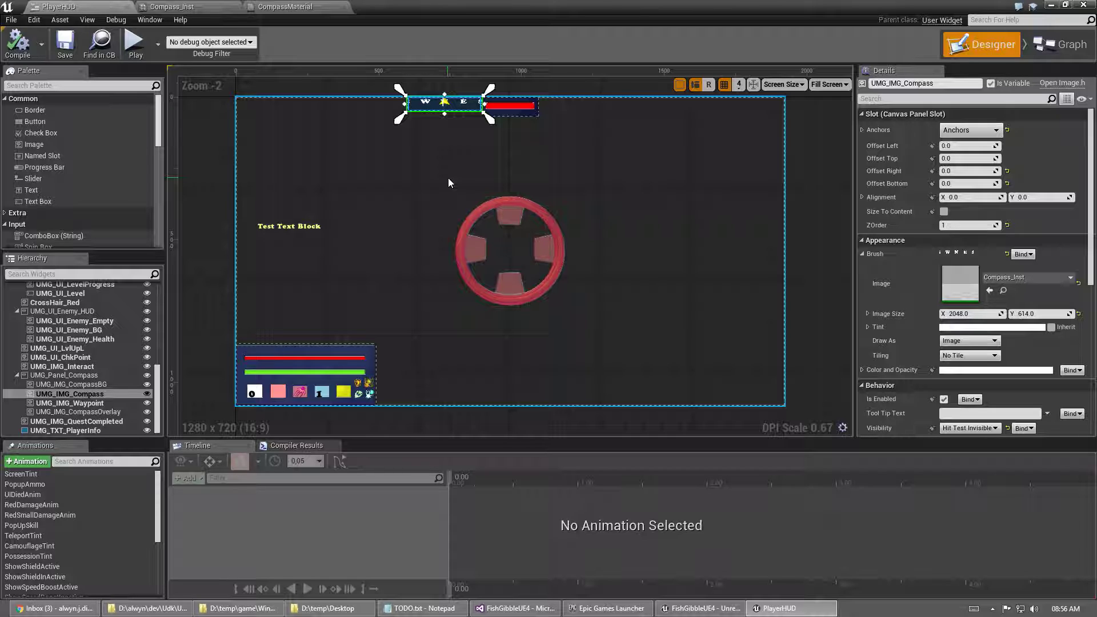
{"action": "key", "text": "alt+Tab"}
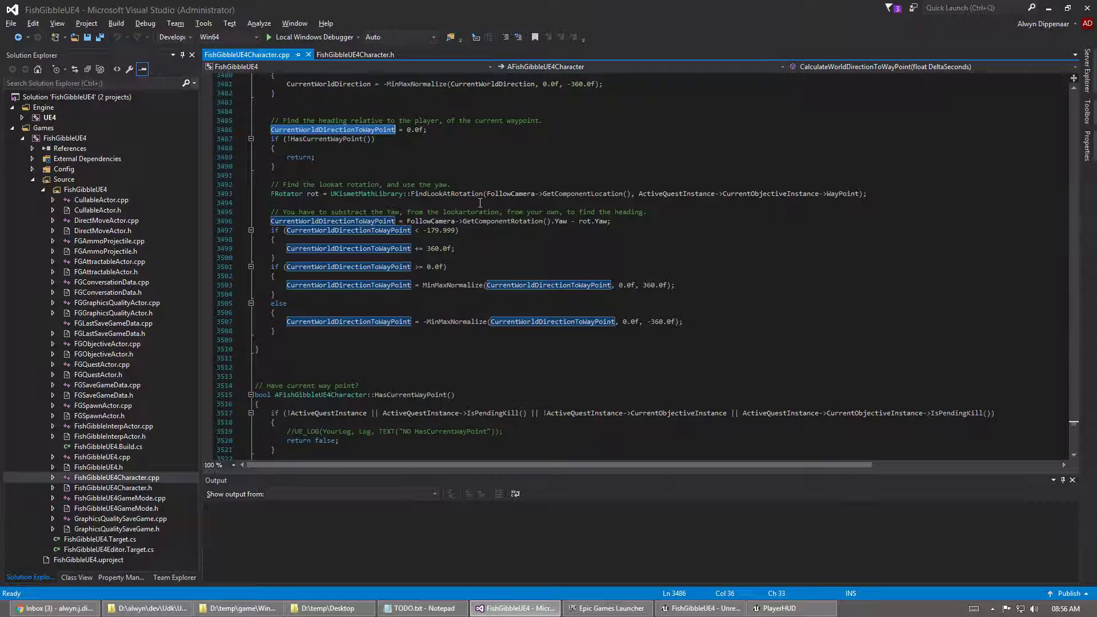
Highlight FindLookAtRotation on line 3493 and check its function signature
{"action": "left_click", "coordinate": [482, 202]}
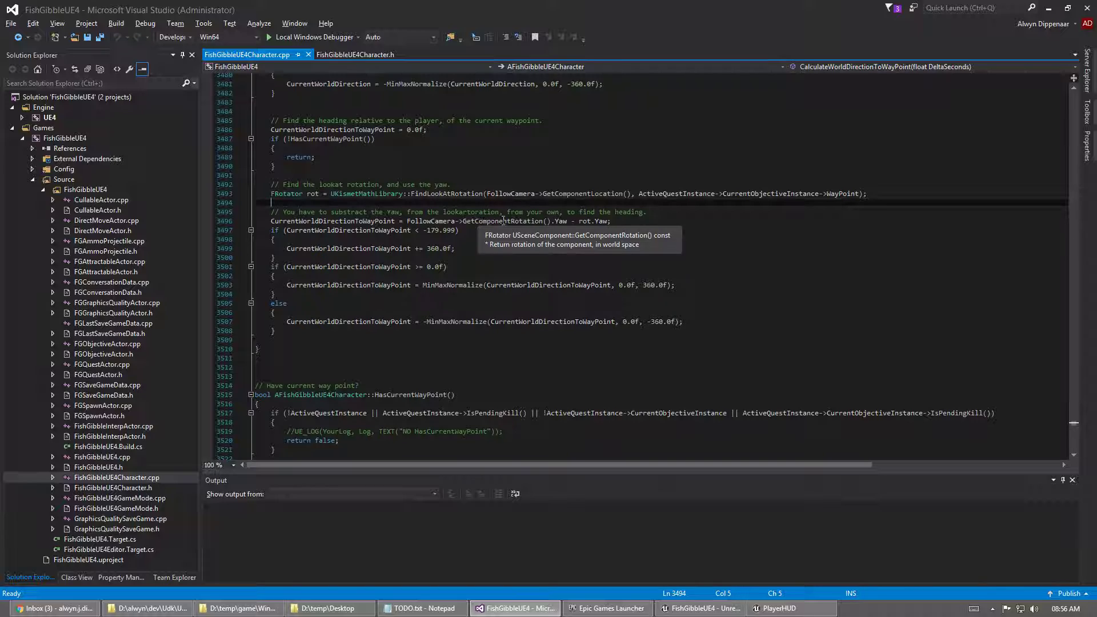
{"action": "double_click", "coordinate": [449, 193]}
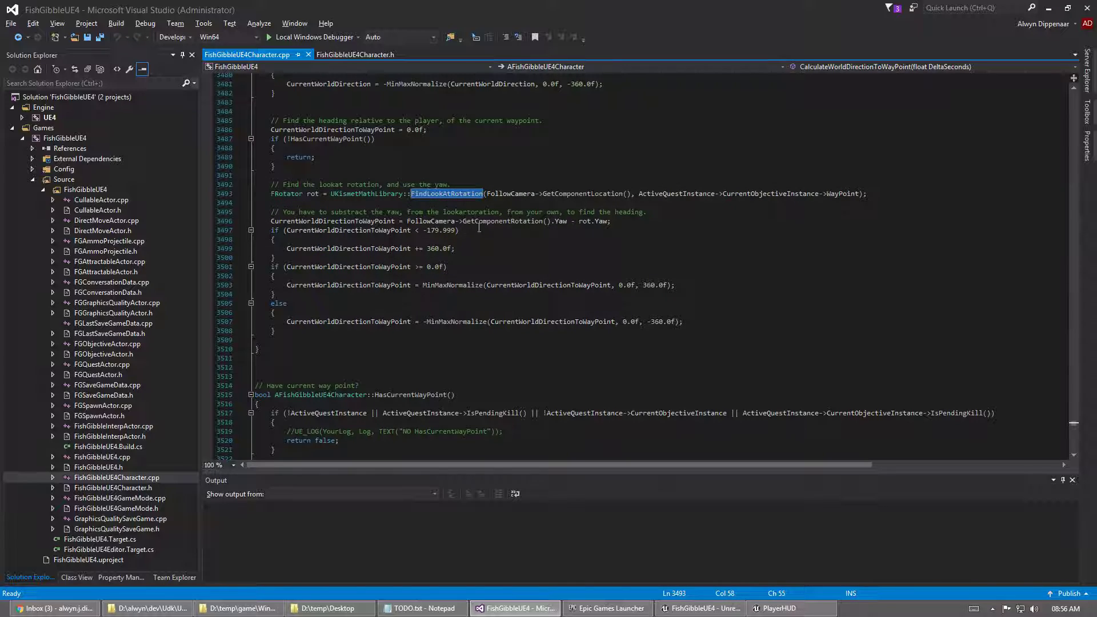
{"action": "left_click", "coordinate": [451, 194]}
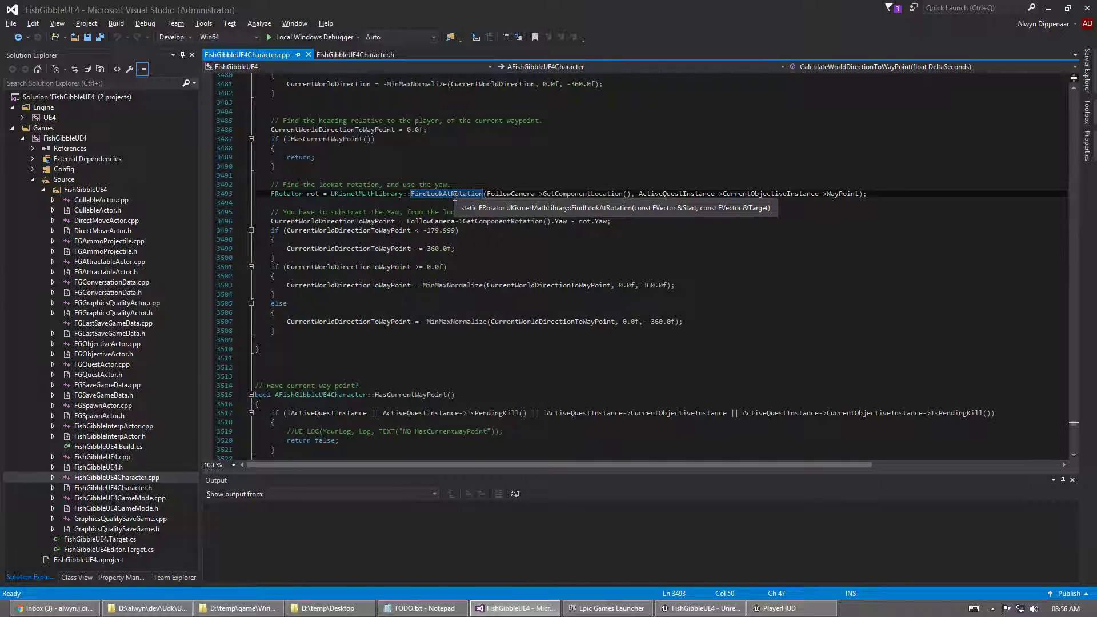
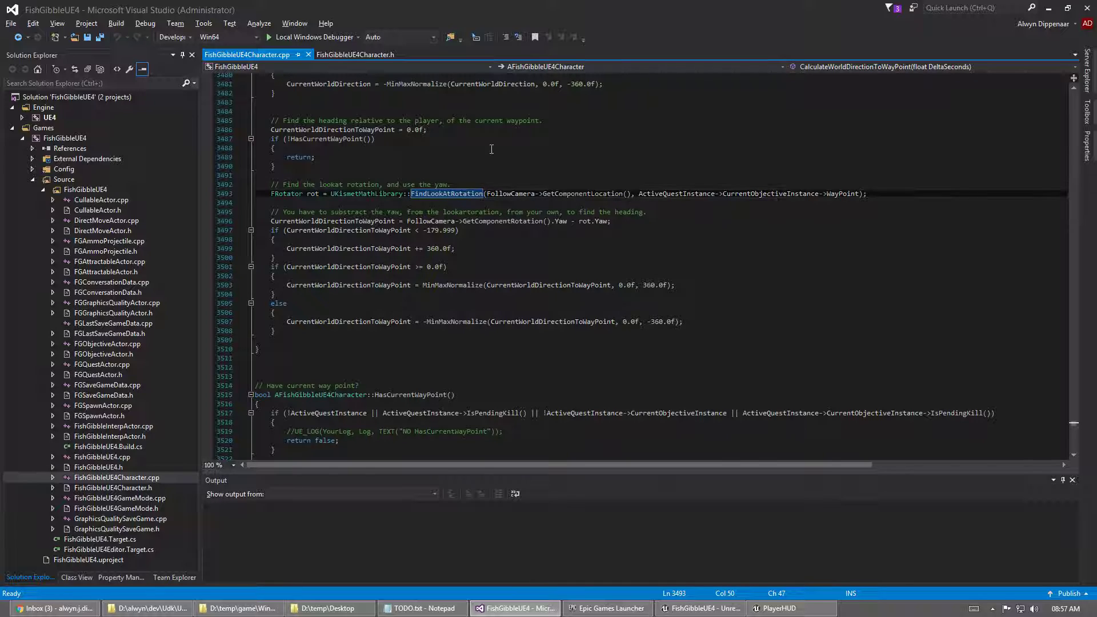
Highlight the FindLookAtRotation call with its FollowCamera and GetComponentLocation start argument, and inspect the WayPoint target argument
{"action": "double_click", "coordinate": [452, 195]}
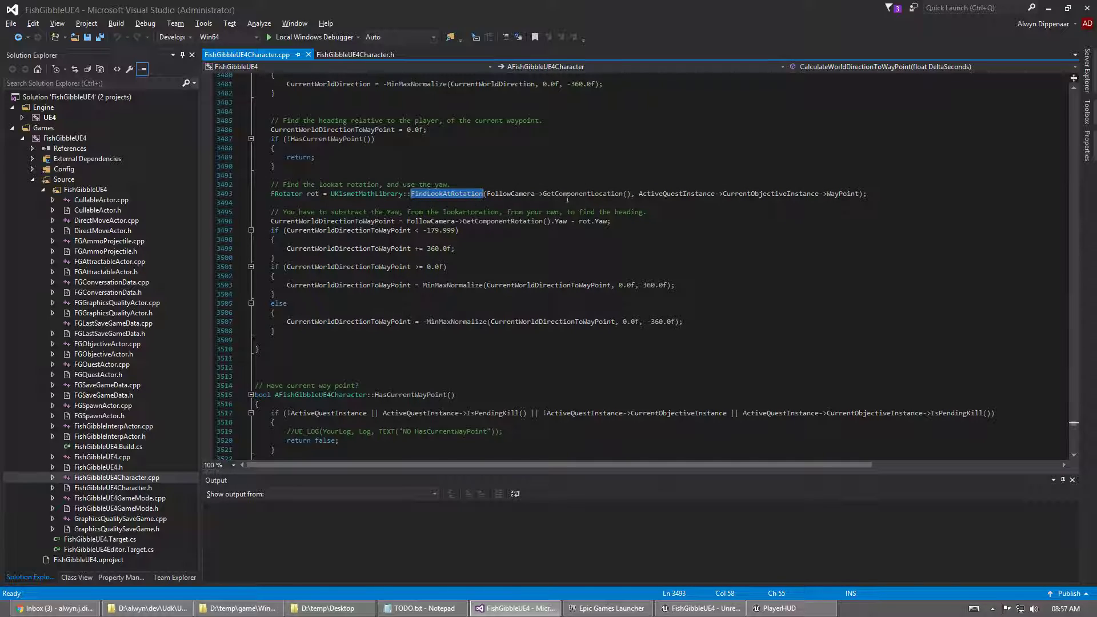
{"action": "double_click", "coordinate": [510, 194]}
{"action": "double_click", "coordinate": [596, 193]}
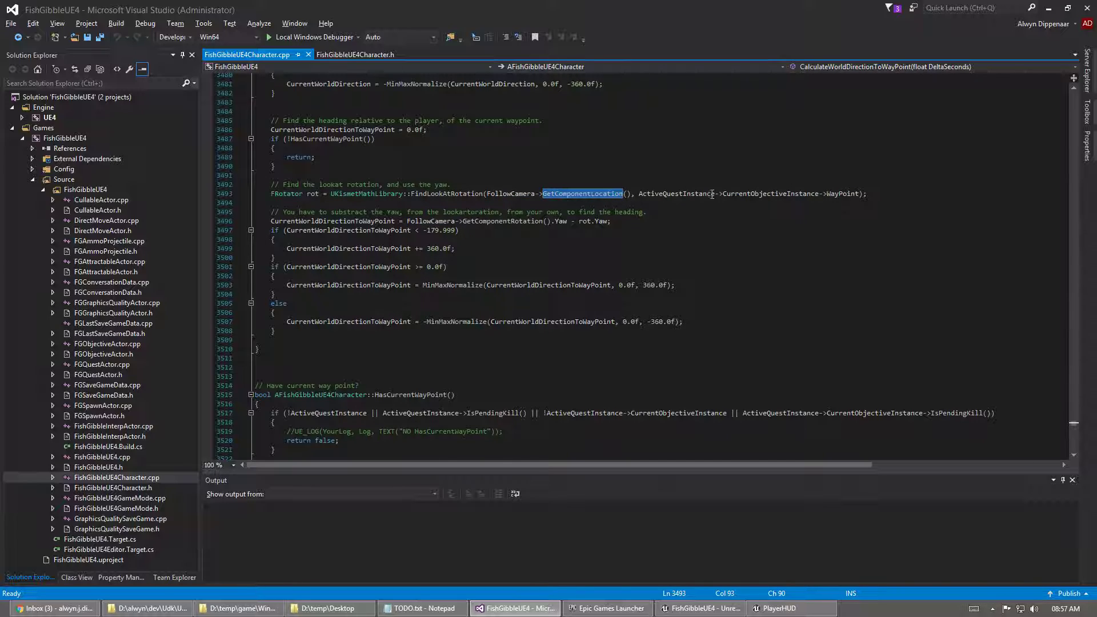
{"action": "mouse_move", "coordinate": [839, 193]}
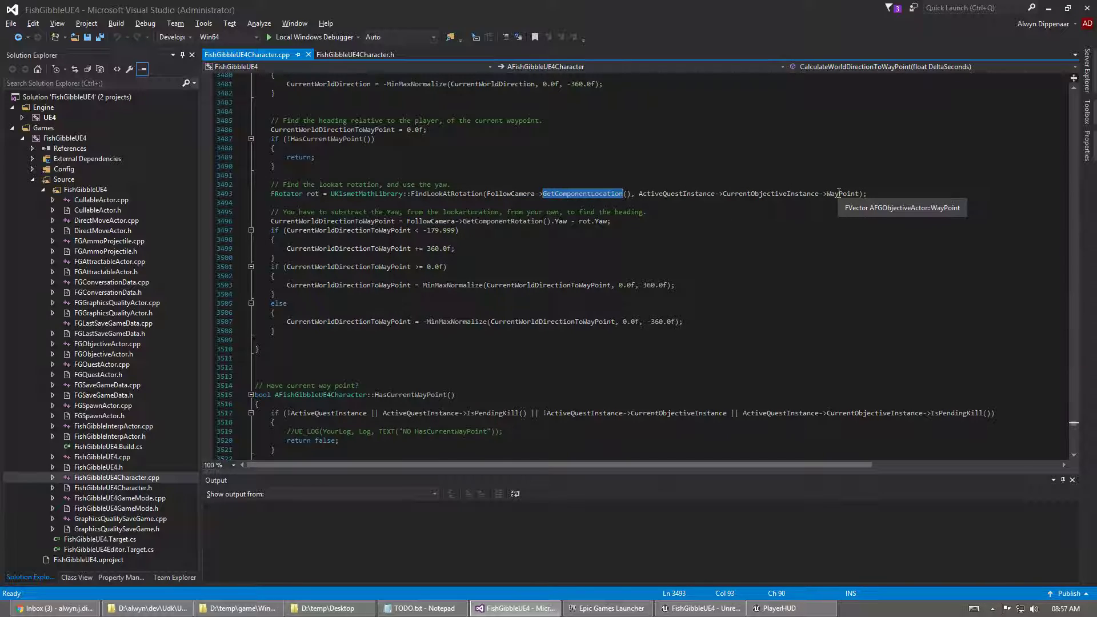
Highlight the HasCurrentWayPoint check and FindLookAtRotation, and inspect the declaration of its FollowCamera argument
{"action": "double_click", "coordinate": [322, 139]}
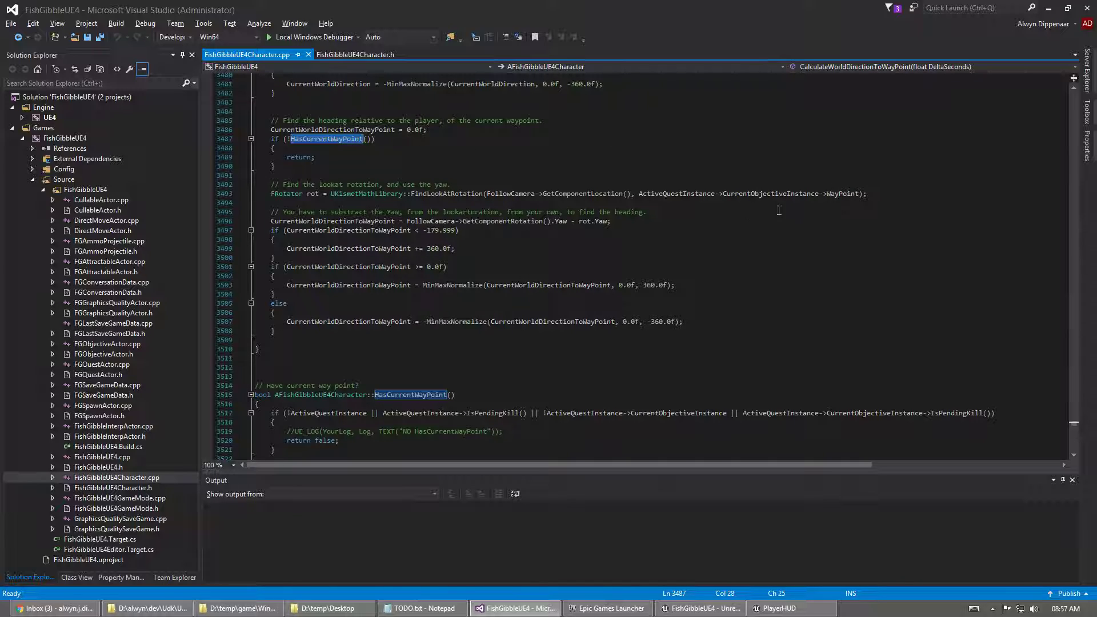
{"action": "double_click", "coordinate": [445, 195]}
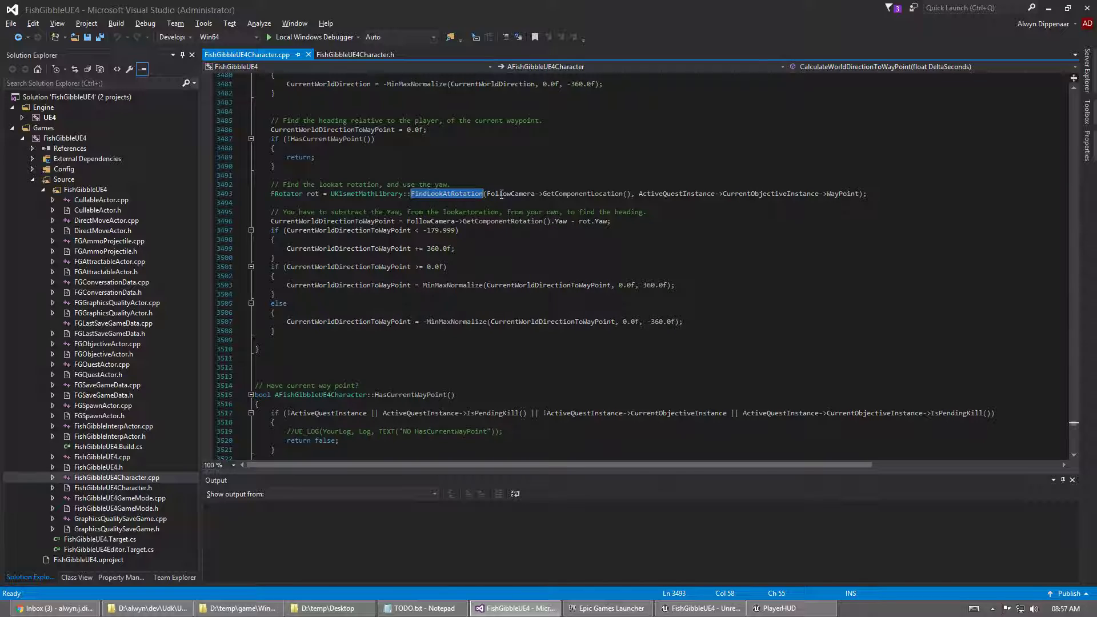
{"action": "mouse_move", "coordinate": [512, 198]}
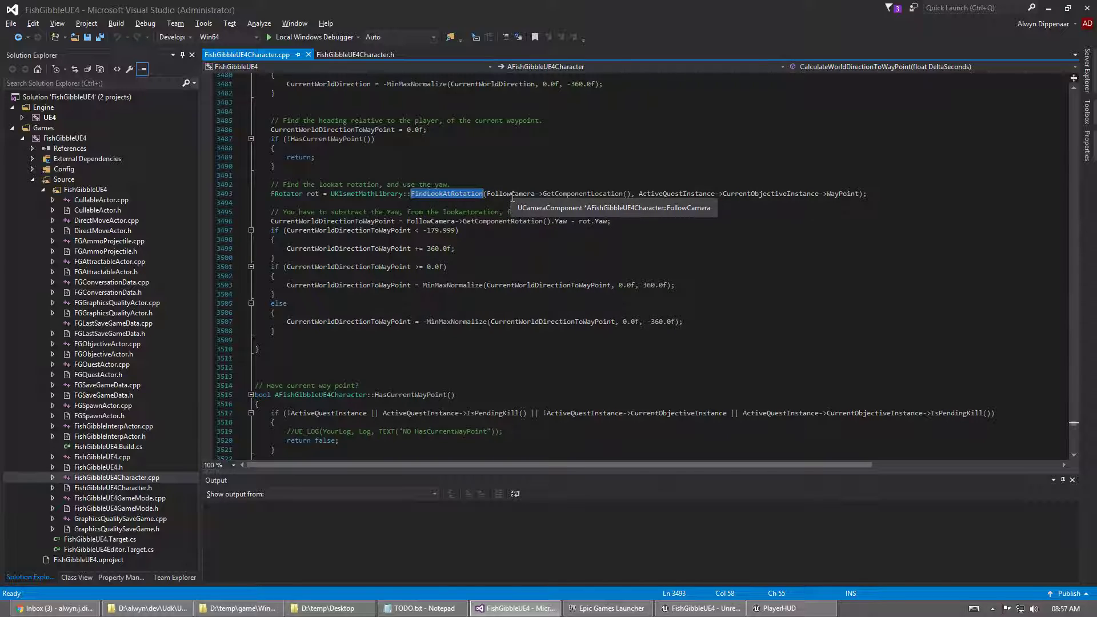
Switch to Unreal and close the PlayerHUD editor window to reach the level editor
{"action": "key", "text": "alt+Tab"}
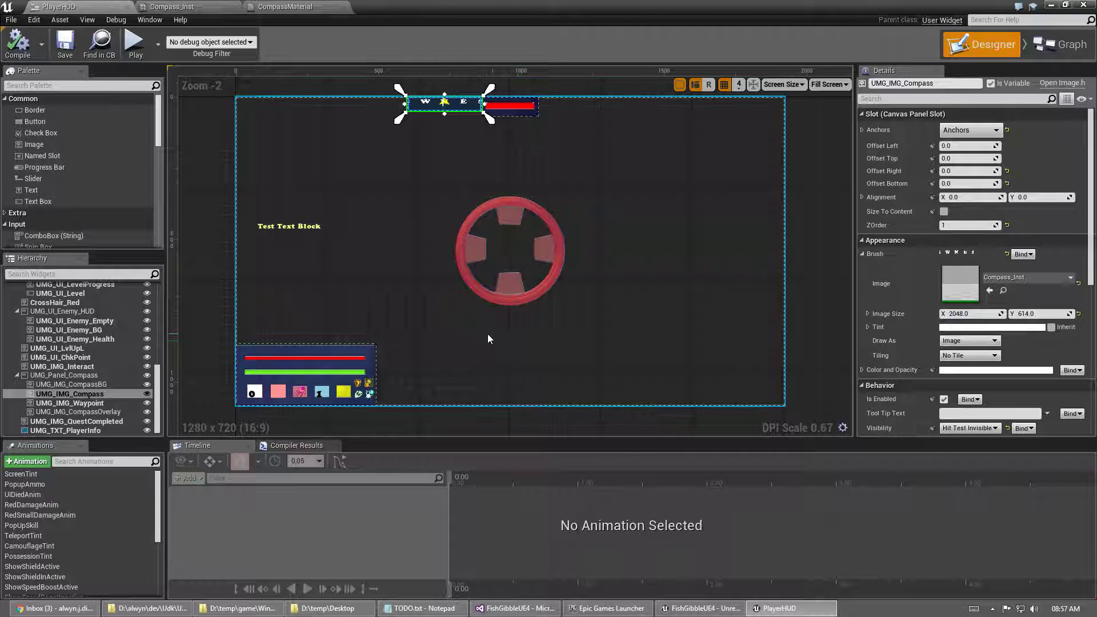
{"action": "key", "text": "alt+Tab"}
{"action": "key", "text": "alt+Tab"}
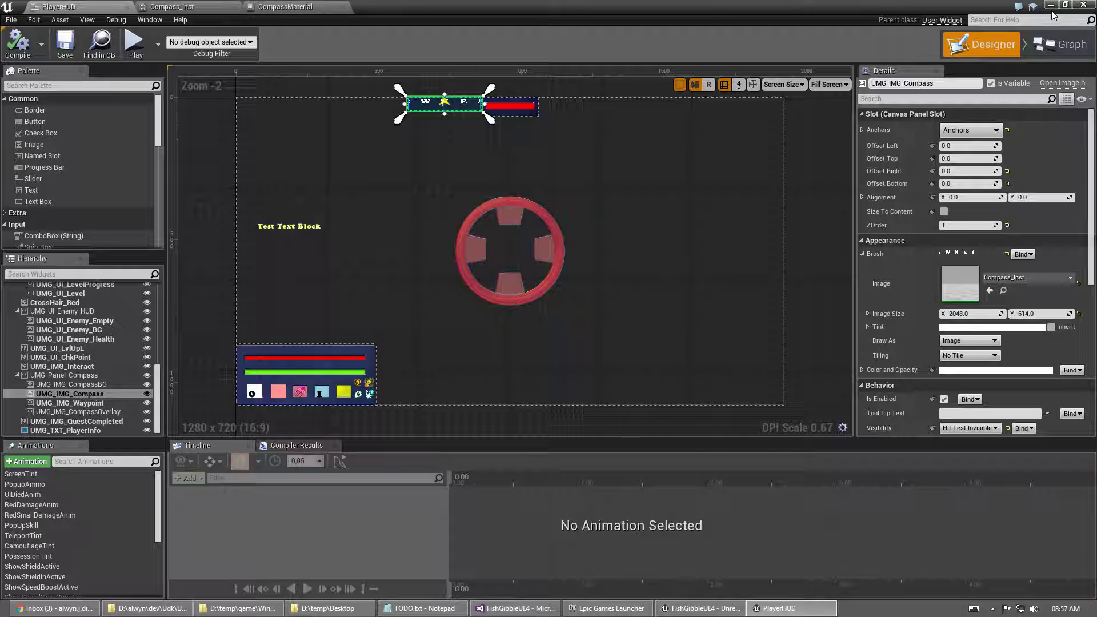
{"action": "left_click", "coordinate": [1080, 5]}
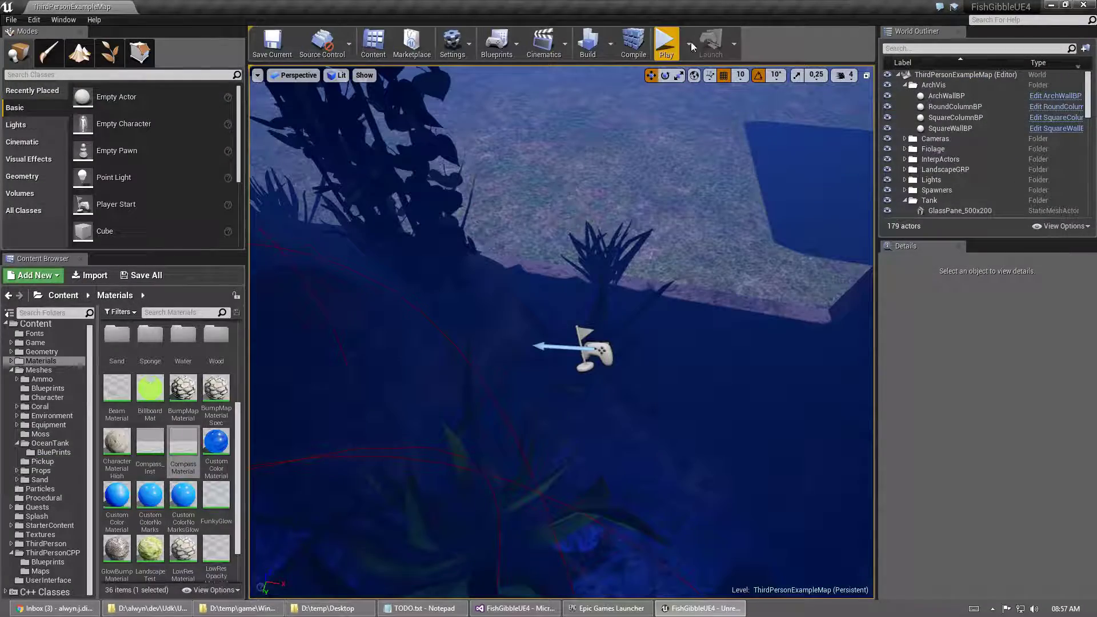
Play the level, swim the fish forward while watching the HUD compass, and stop playing
{"action": "left_click", "coordinate": [666, 43]}
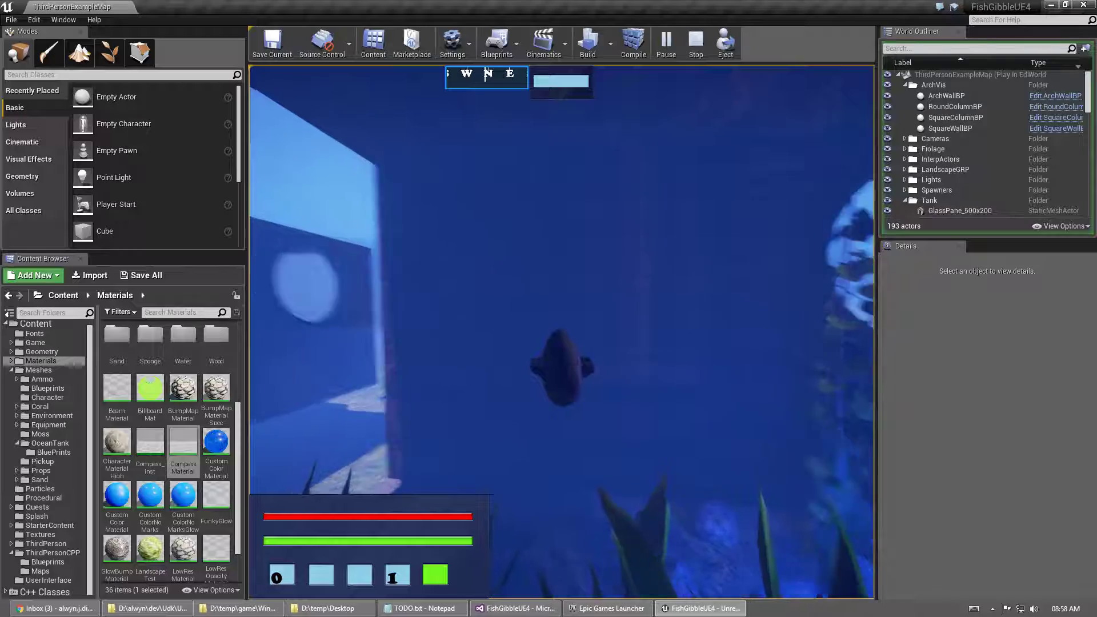
{"action": "key", "text": "w"}
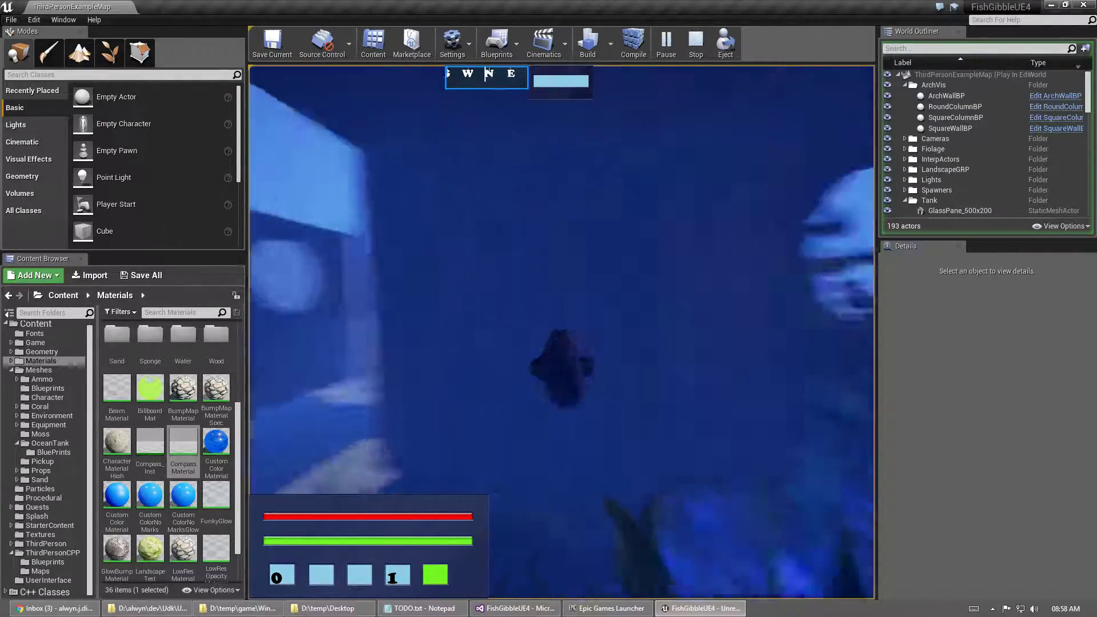
{"action": "key", "text": "Escape"}
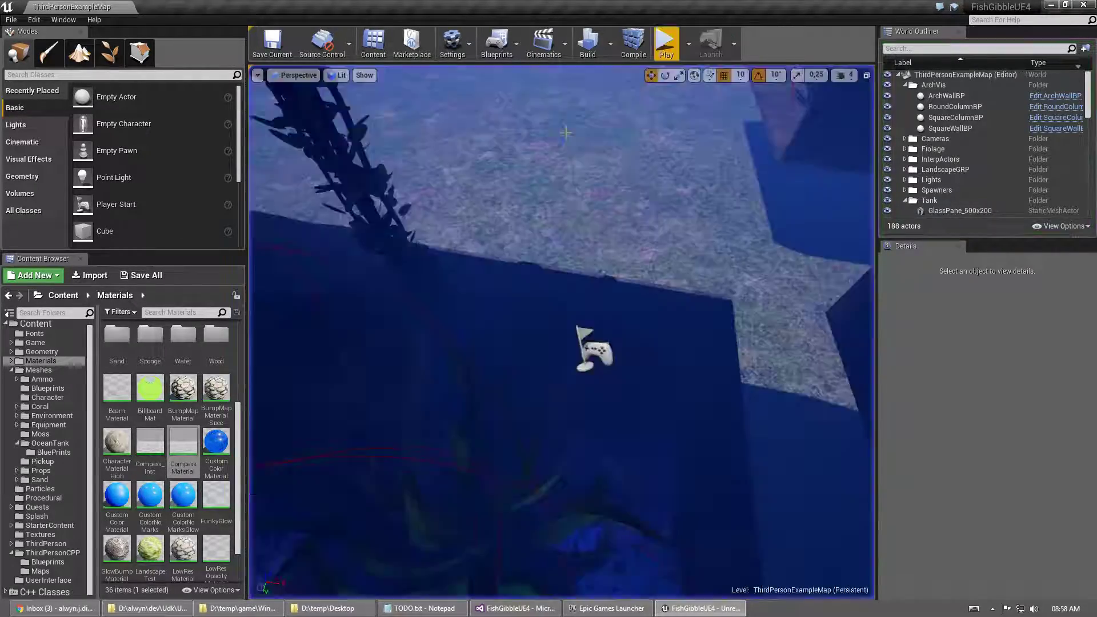
Switch to Visual Studio and highlight FollowCamera in the heading subtraction on line 3496
{"action": "key", "text": "alt+Tab"}
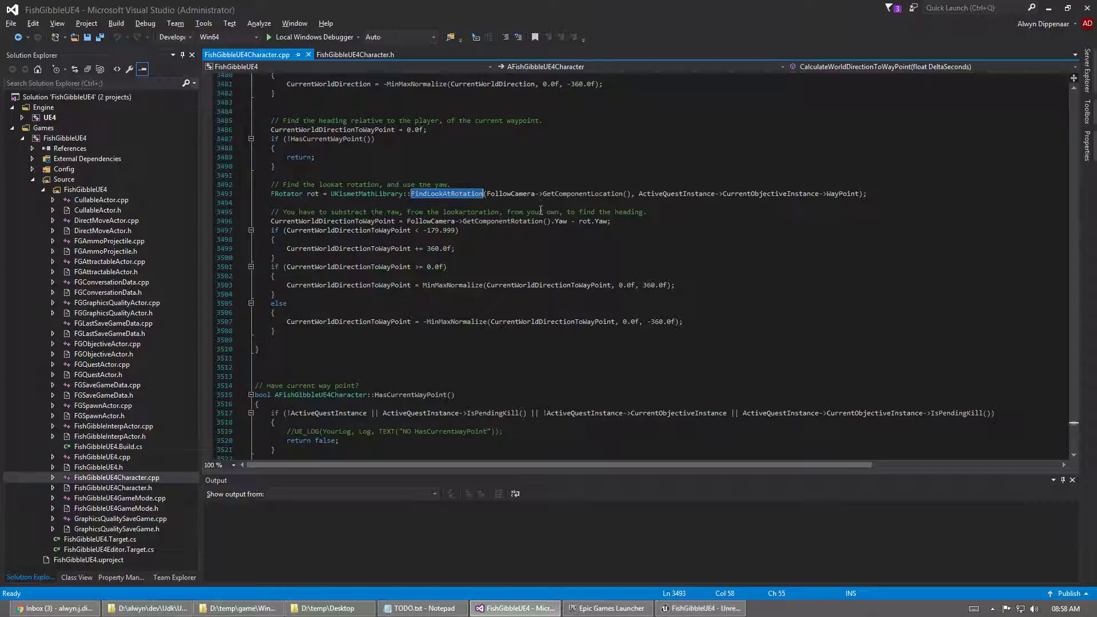
{"action": "left_click", "coordinate": [428, 219]}
{"action": "left_click", "coordinate": [457, 221]}
{"action": "scroll", "coordinate": [463, 182], "scroll_direction": "down", "scroll_amount": 2}
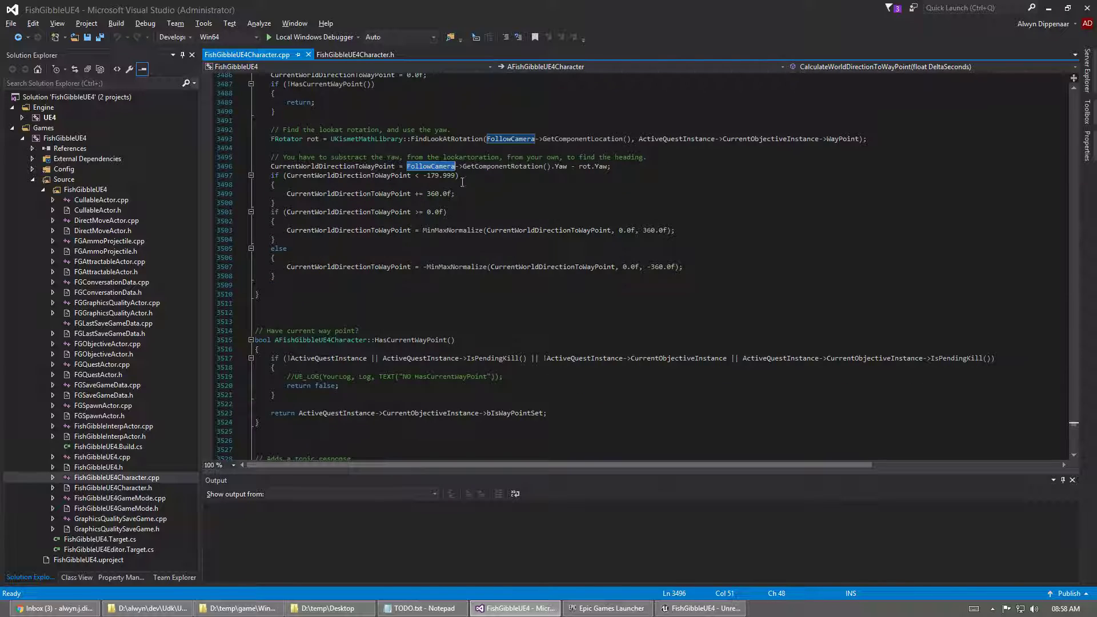
{"action": "scroll", "coordinate": [526, 211], "scroll_direction": "down", "scroll_amount": 3}
Highlight FollowCamera in the FindLookAtRotation call and GetComponentRotation in the player yaw assignment on line 3474
{"action": "scroll", "coordinate": [523, 242], "scroll_direction": "up", "scroll_amount": 4}
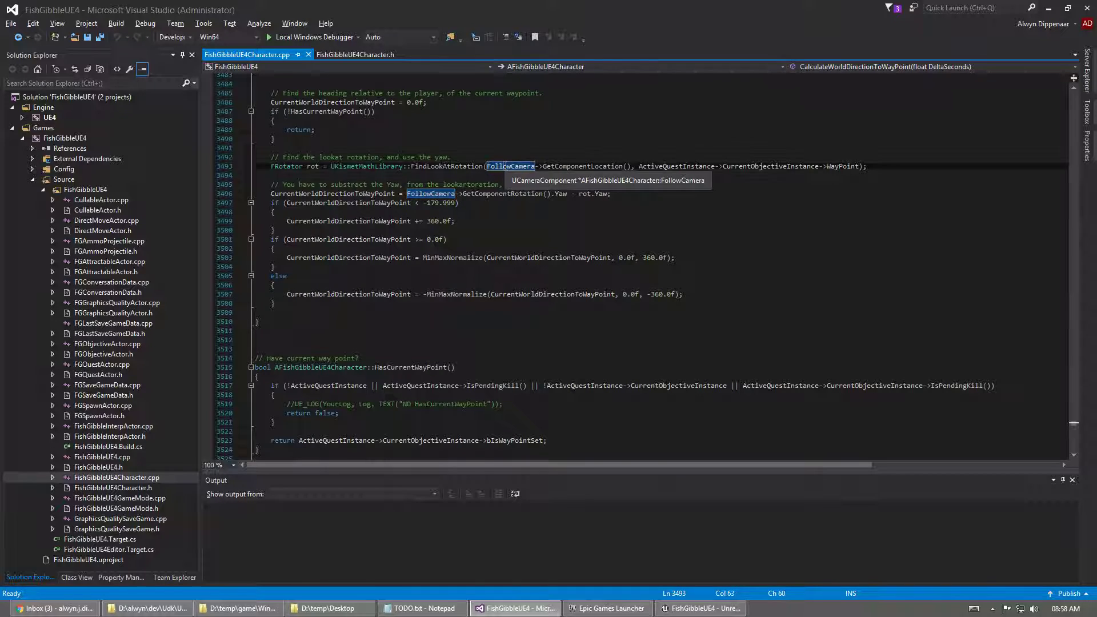
{"action": "scroll", "coordinate": [517, 172], "scroll_direction": "up", "scroll_amount": 1}
{"action": "left_click", "coordinate": [503, 193]}
{"action": "scroll", "coordinate": [509, 178], "scroll_direction": "up", "scroll_amount": 4}
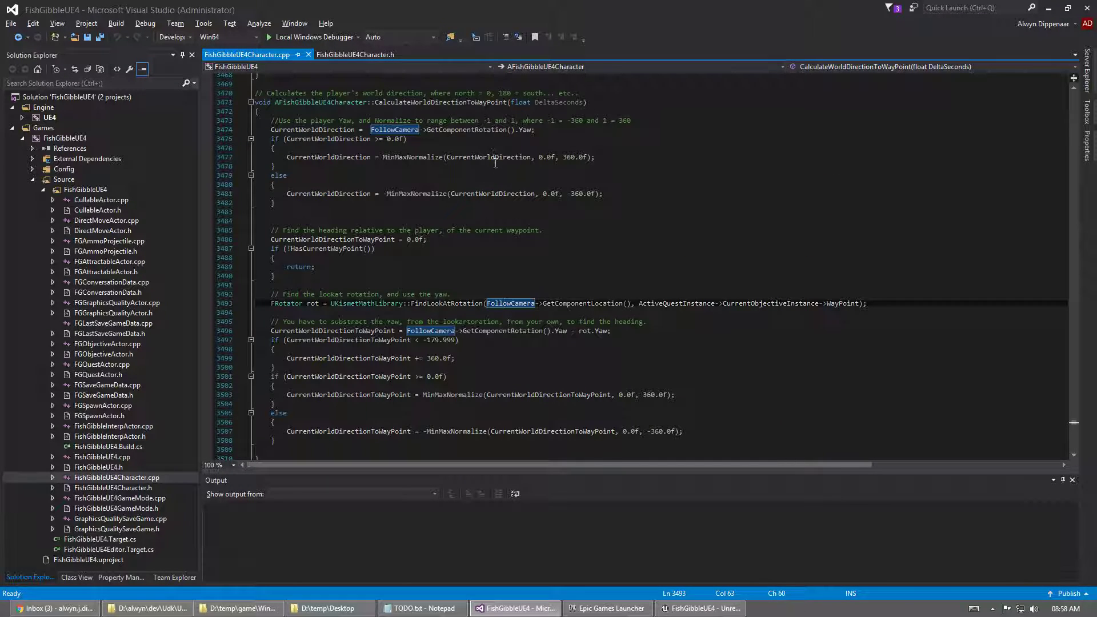
{"action": "double_click", "coordinate": [453, 130]}
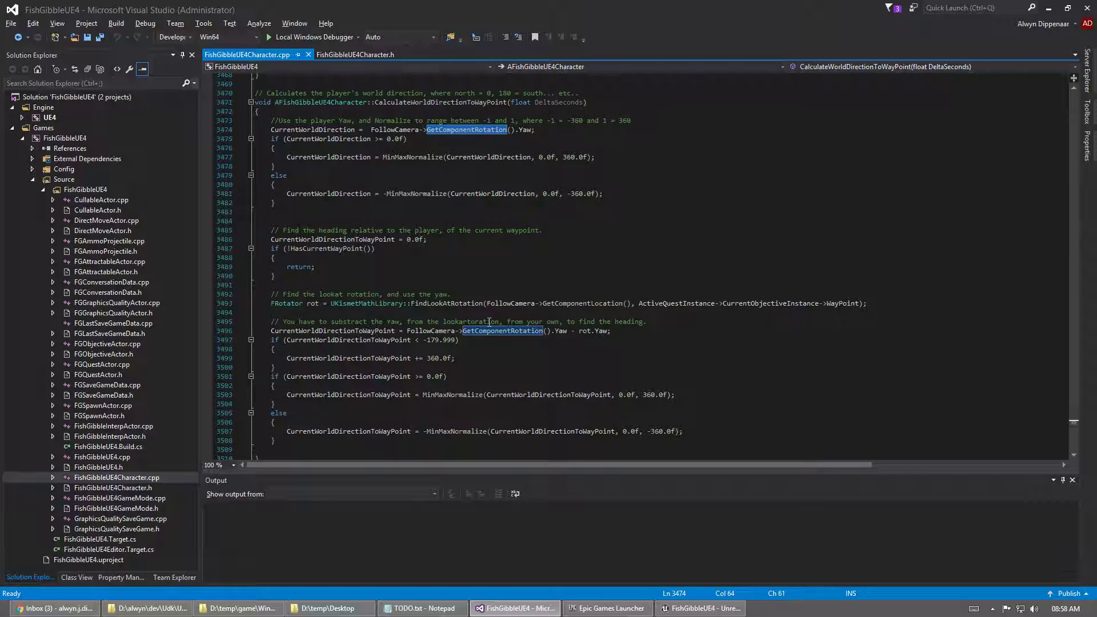
Switch to Unreal, play the level again to observe the camera direction on the HUD compass, and stop playing
{"action": "key", "text": "alt+Tab"}
{"action": "left_click", "coordinate": [670, 42]}
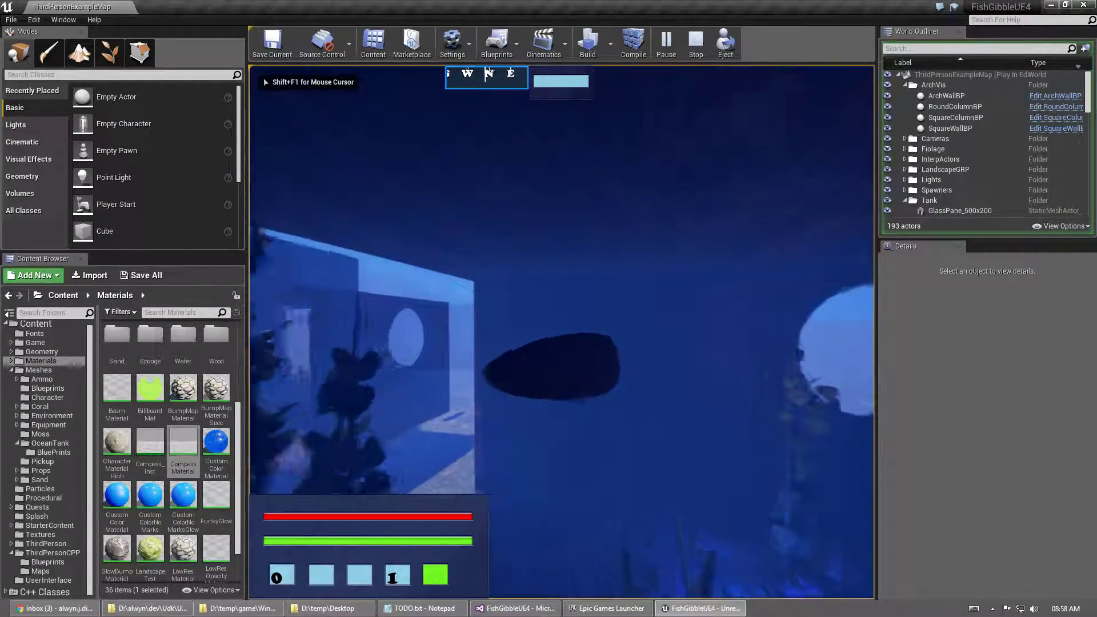
{"action": "key", "text": "Escape"}
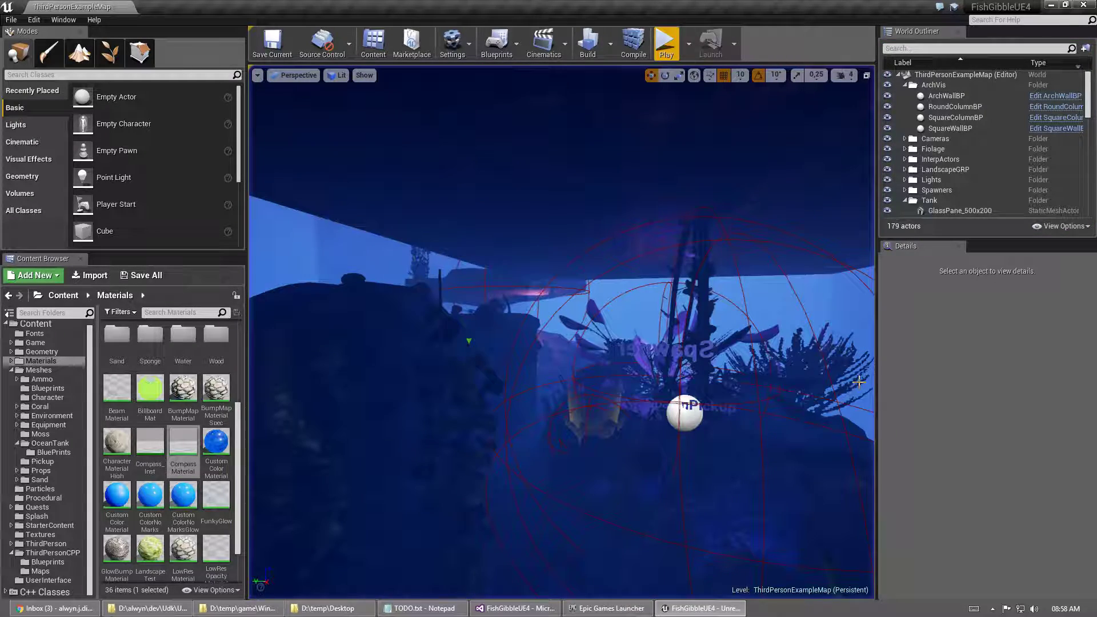
Return to Visual Studio and highlight FindLookAtRotation in the look-at rotation line
{"action": "key", "text": "alt+Tab"}
{"action": "scroll", "coordinate": [437, 223], "scroll_direction": "down", "scroll_amount": 2}
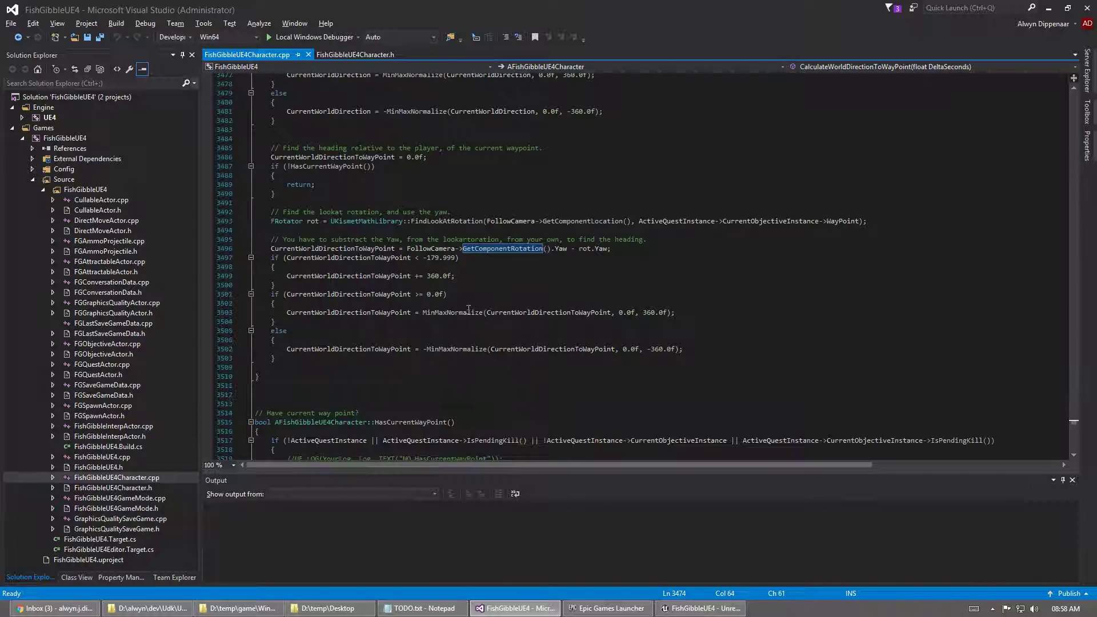
{"action": "double_click", "coordinate": [437, 222]}
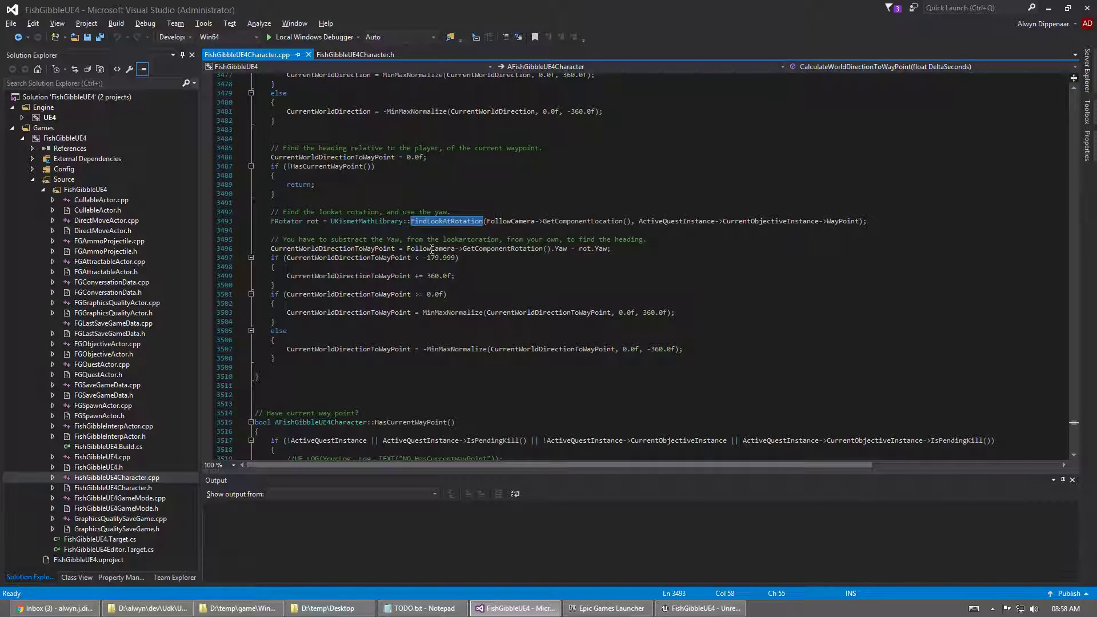
Highlight FollowCamera, GetComponentRotation and CurrentWorldDirectionToWayPoint in the heading subtraction on line 3496
{"action": "double_click", "coordinate": [432, 249]}
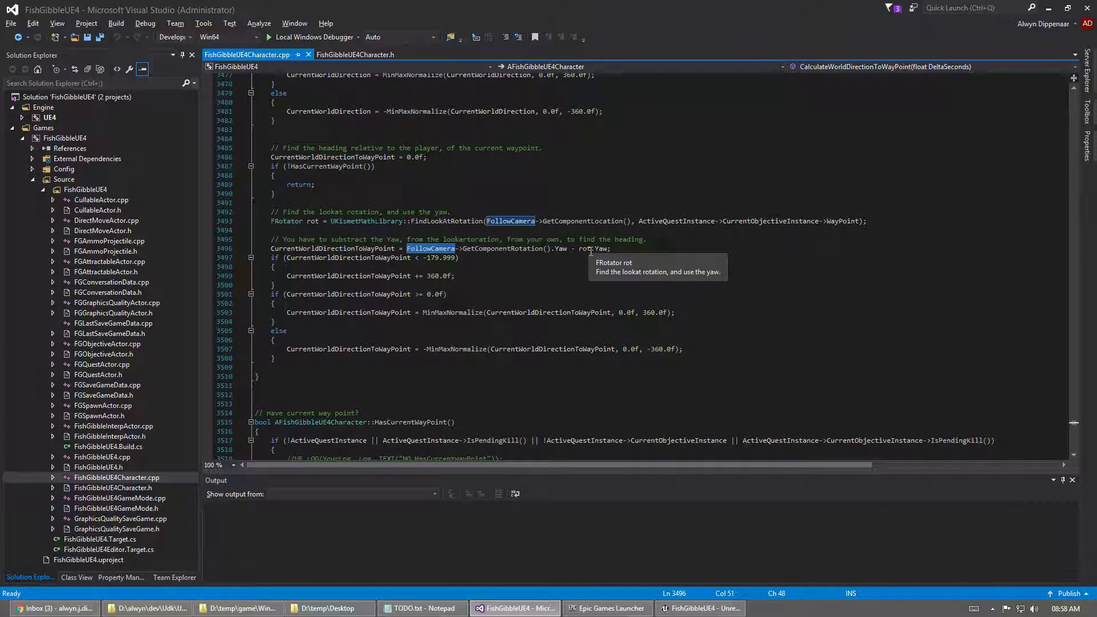
{"action": "double_click", "coordinate": [478, 249]}
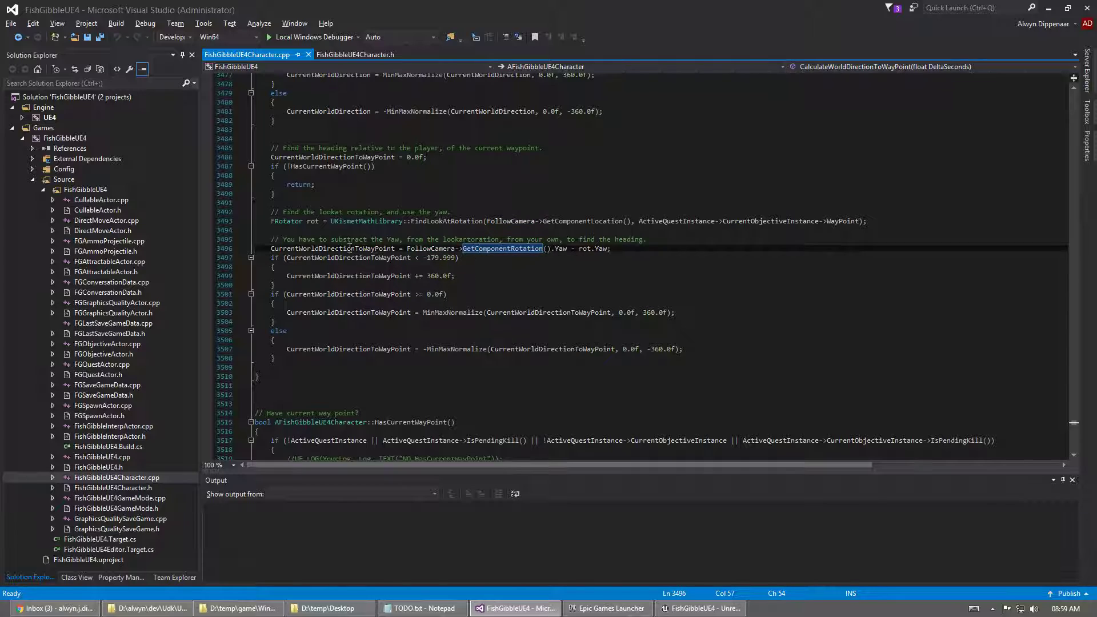
{"action": "double_click", "coordinate": [319, 250]}
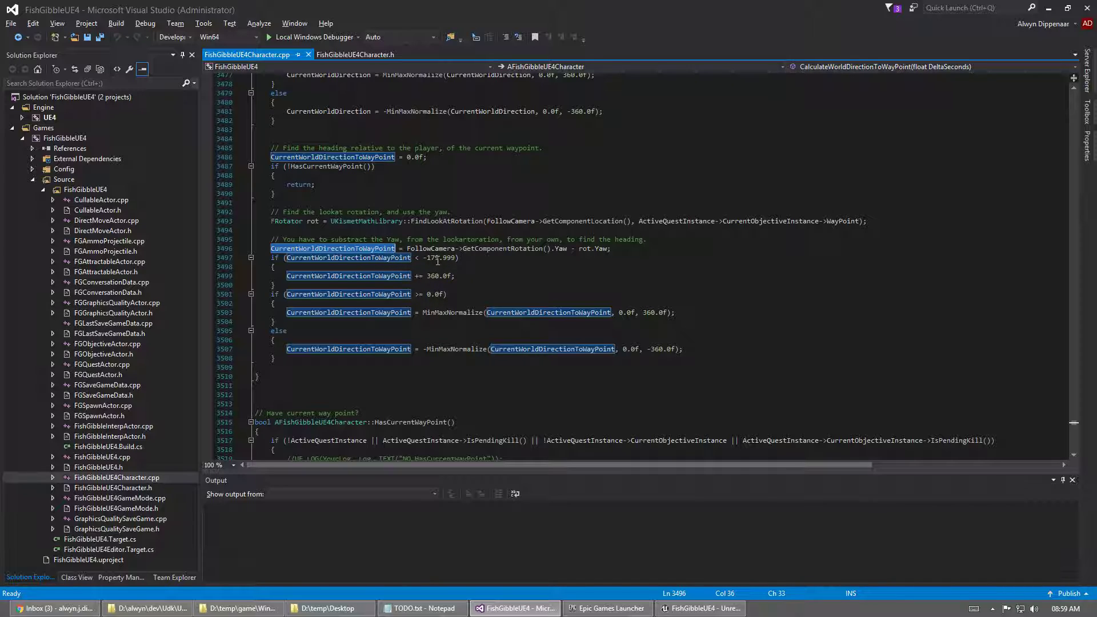
Highlight the if block that adds 360.0f below -179.999, and CurrentWorldDirectionToWayPoint in the >= 0.0f condition
{"action": "left_click_drag", "start_coordinate": [271, 257], "coordinate": [398, 284]}
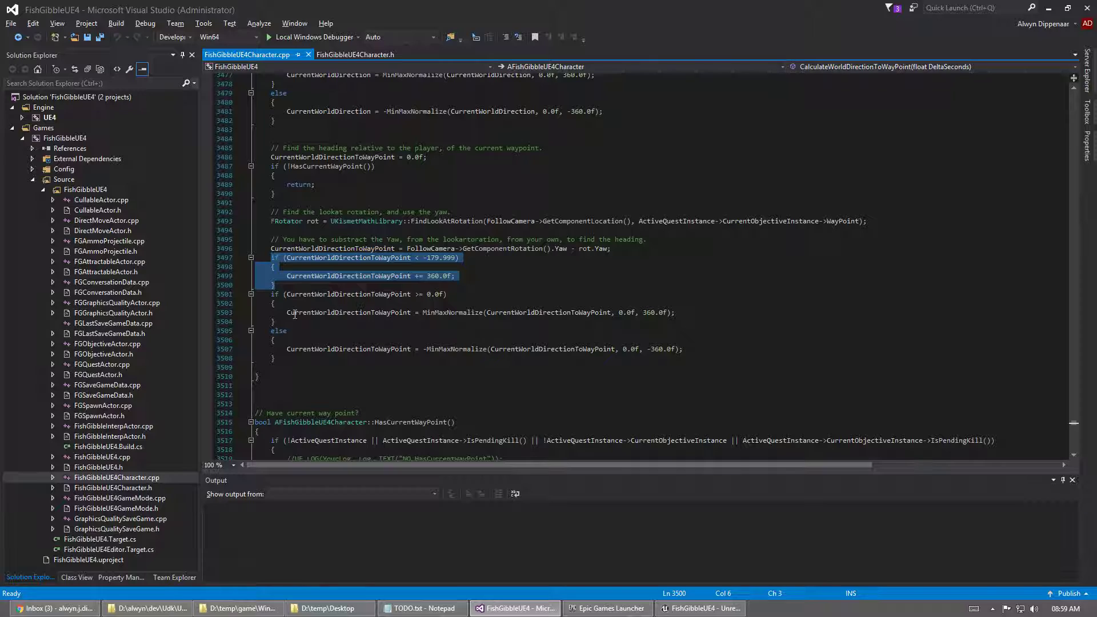
{"action": "left_click", "coordinate": [344, 294]}
{"action": "double_click", "coordinate": [343, 294]}
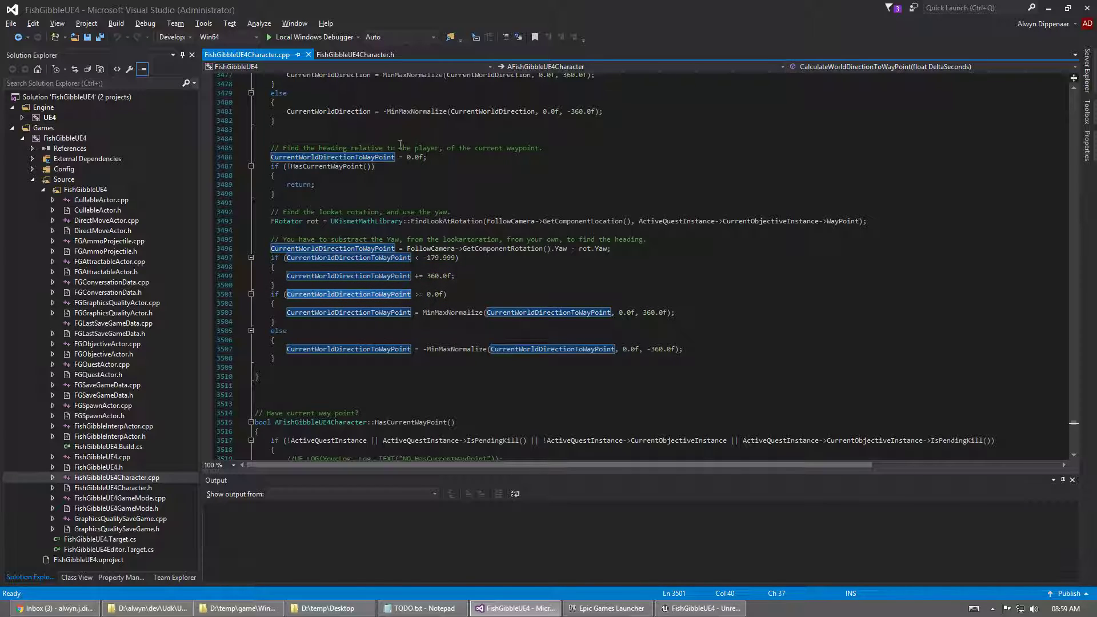
{"action": "scroll", "coordinate": [462, 110], "scroll_direction": "up", "scroll_amount": 1}
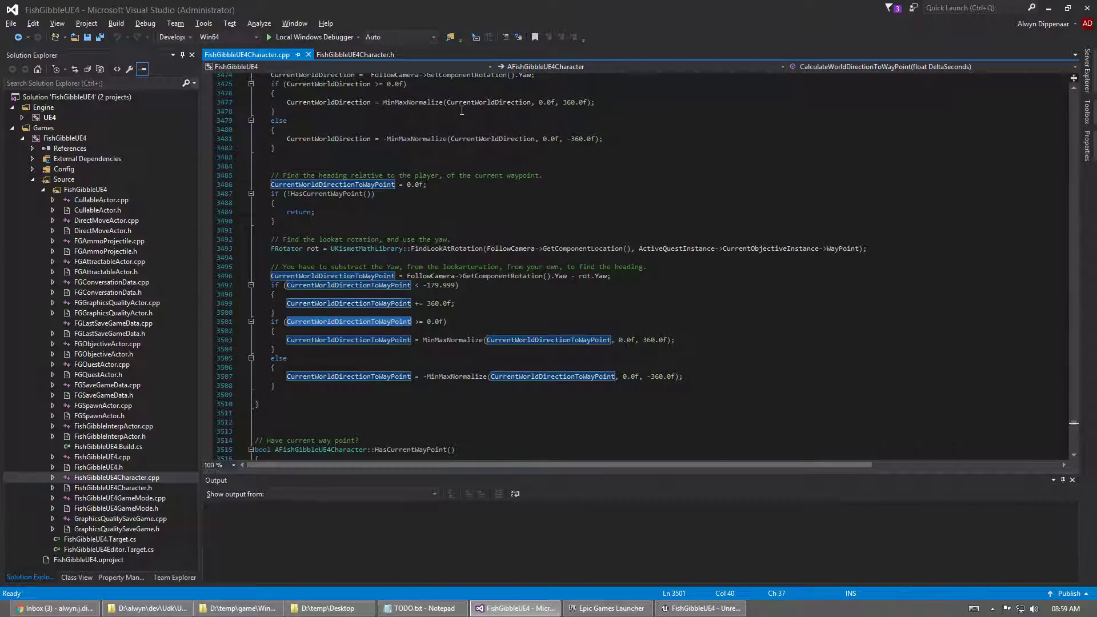
{"action": "scroll", "coordinate": [466, 229], "scroll_direction": "down", "scroll_amount": 1}
{"action": "left_click", "coordinate": [505, 287]}
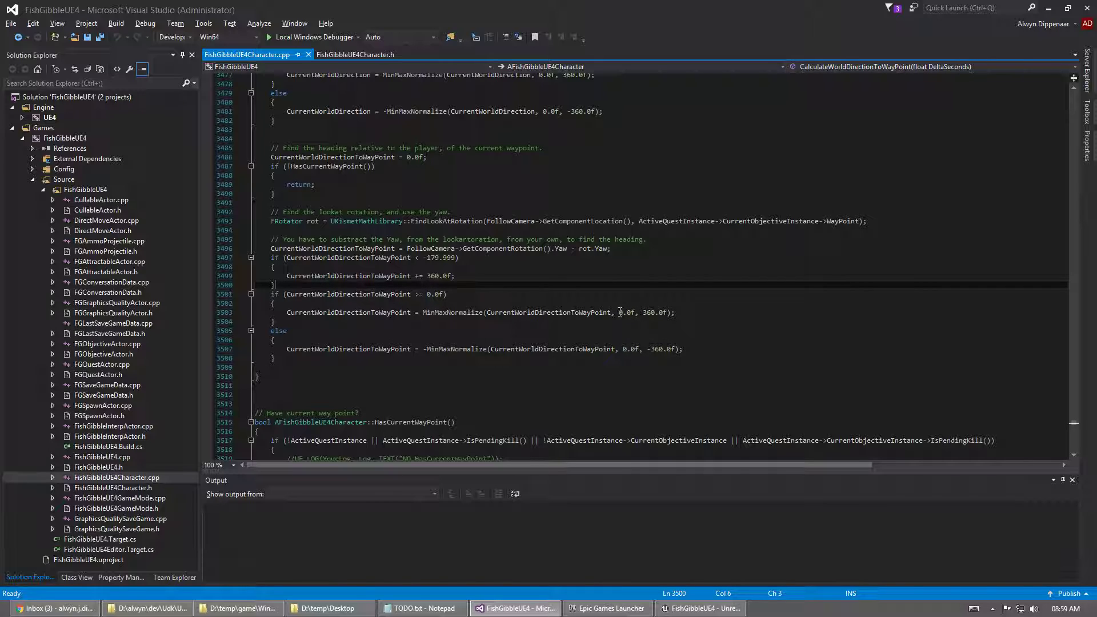
Highlight CurrentWorldDirectionToWayPoint in the positive normalization on line 3503, and MinMaxNormalize and its -360.0f argument in the else branch
{"action": "double_click", "coordinate": [566, 310]}
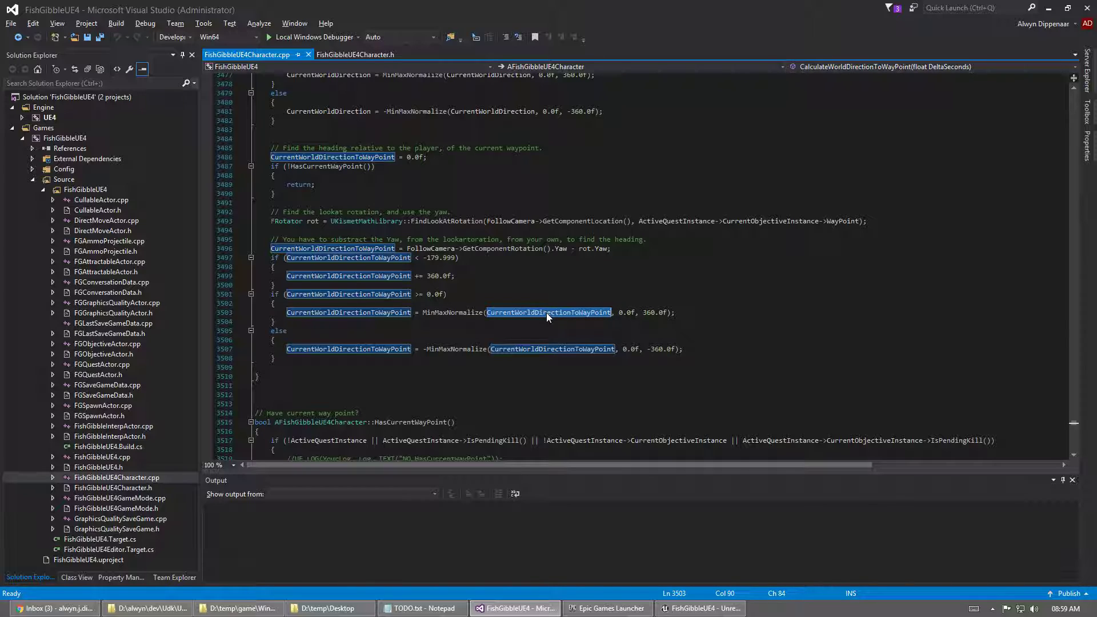
{"action": "left_click", "coordinate": [297, 330]}
{"action": "double_click", "coordinate": [455, 349]}
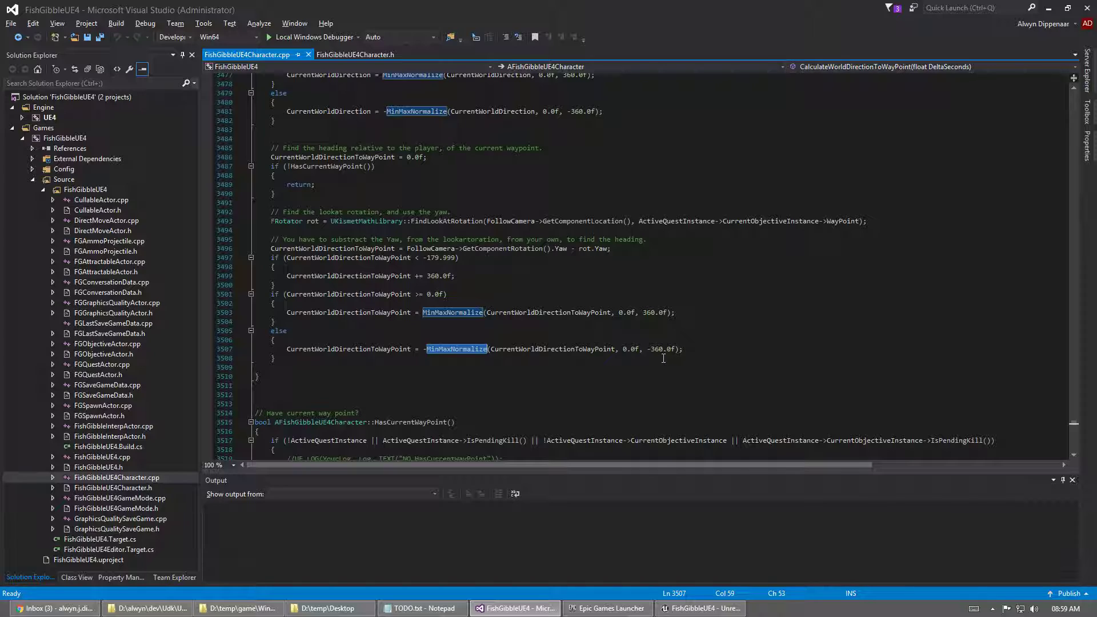
{"action": "left_click_drag", "start_coordinate": [646, 349], "coordinate": [674, 347]}
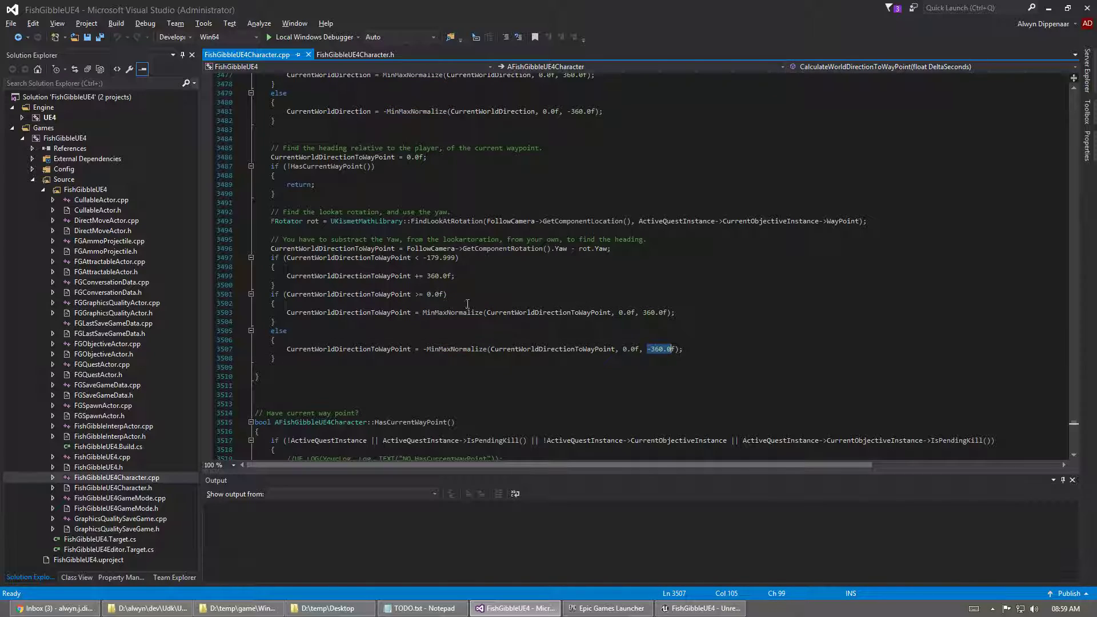
{"action": "left_click", "coordinate": [514, 305]}
Switch to Unreal, open the PlayerHUD widget from the UserInterface folder, and show its blueprint graph
{"action": "key", "text": "alt+Tab"}
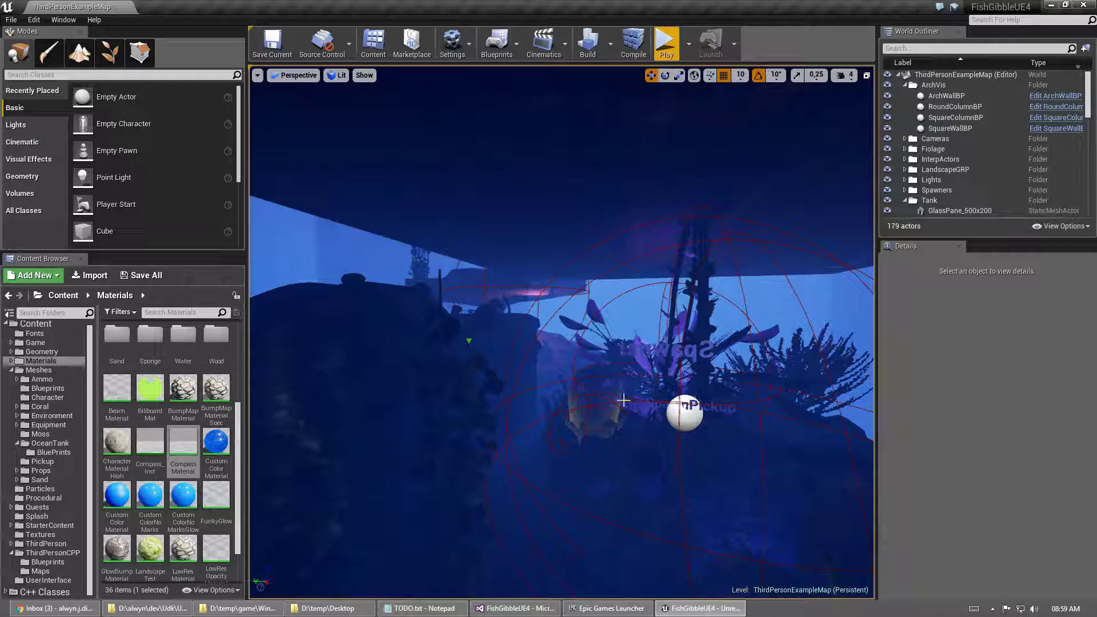
{"action": "left_click", "coordinate": [49, 580]}
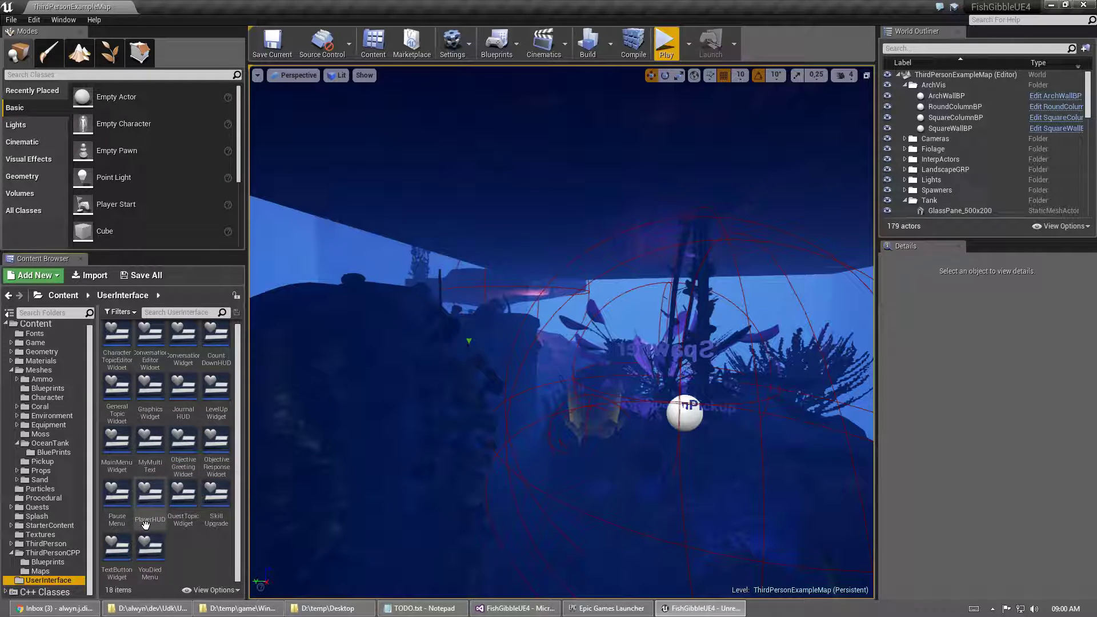
{"action": "double_click", "coordinate": [149, 494]}
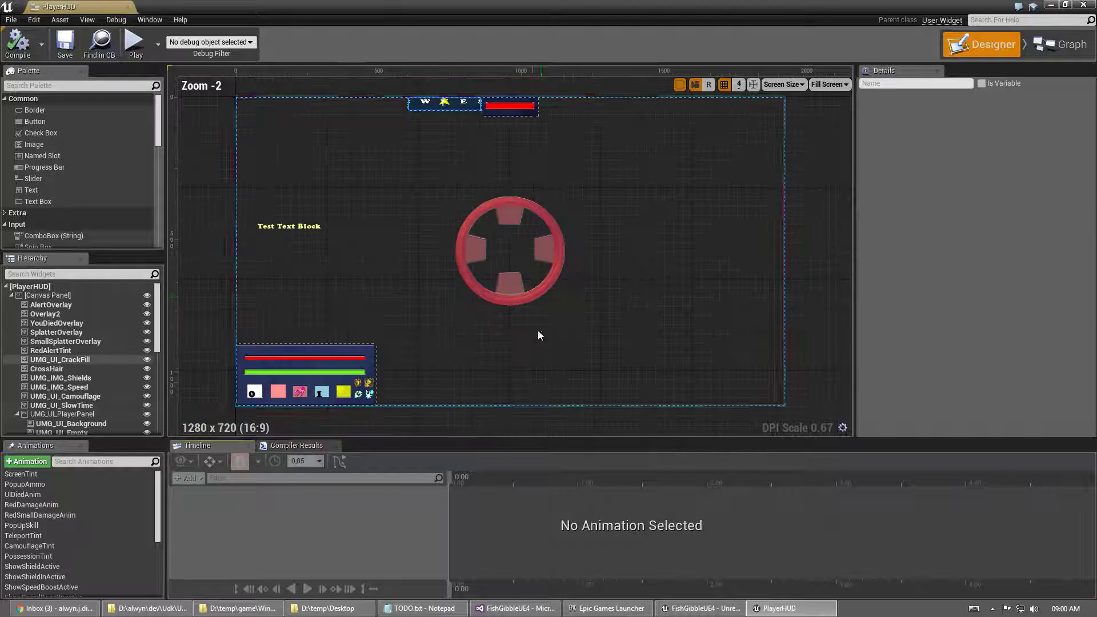
{"action": "left_click", "coordinate": [1060, 44]}
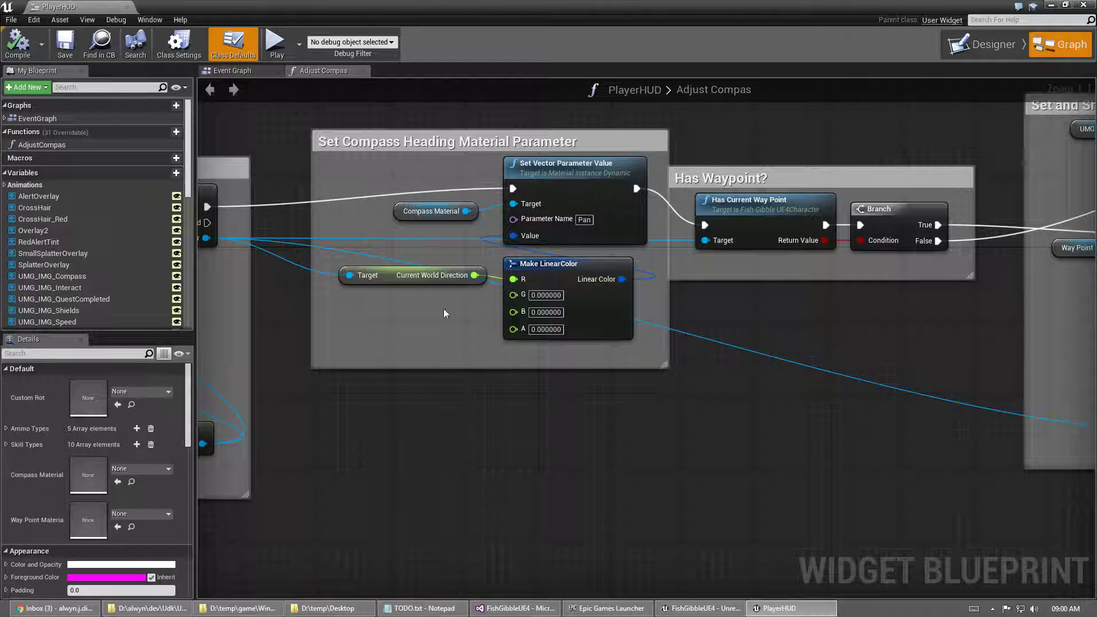
View the Event Tick call to Adjust Compas in the Event Graph and open that function from its node
{"action": "right_click_drag", "start_coordinate": [445, 311], "coordinate": [741, 416]}
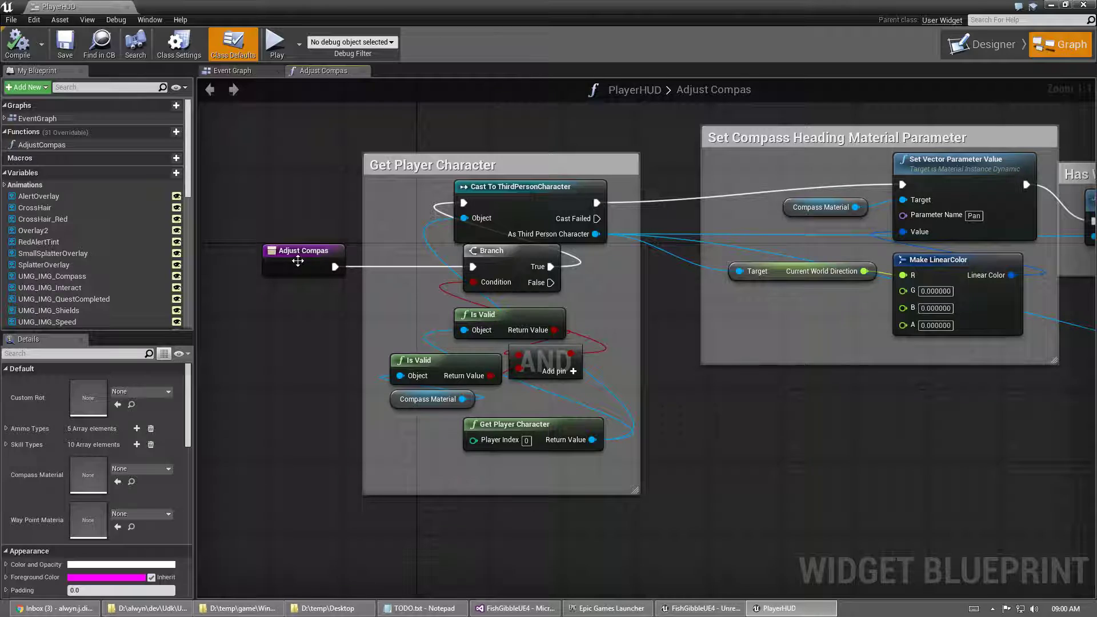
{"action": "left_click", "coordinate": [239, 71]}
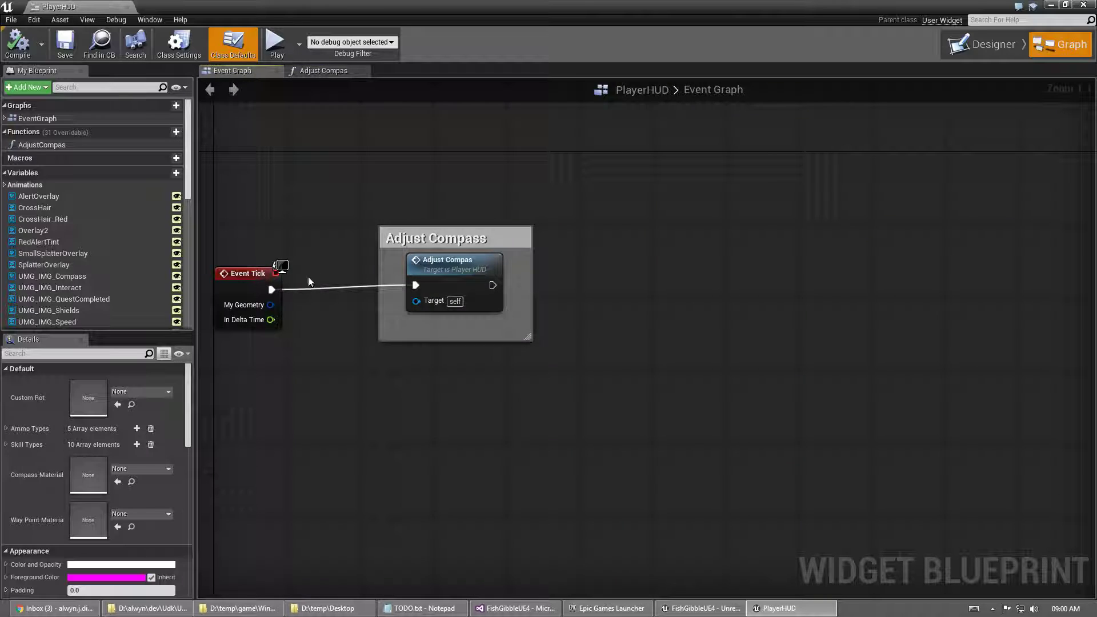
{"action": "double_click", "coordinate": [451, 265]}
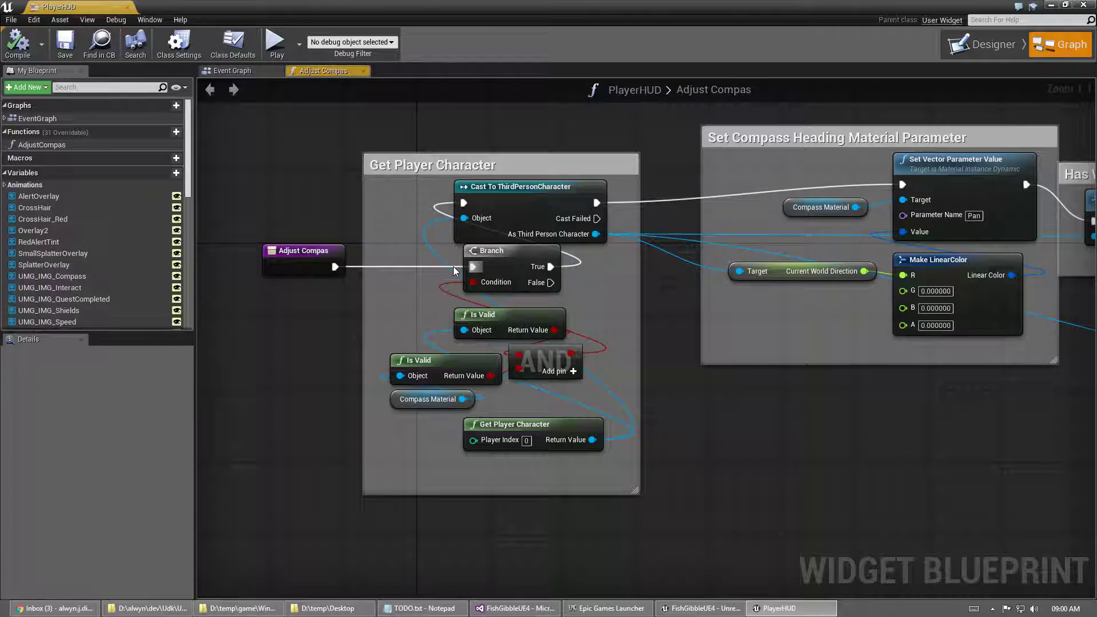
Examine the Set Compass Heading Material Parameter nodes and the CompassMaterial and WayPointMaterial variables
{"action": "right_click_drag", "start_coordinate": [755, 456], "coordinate": [316, 449]}
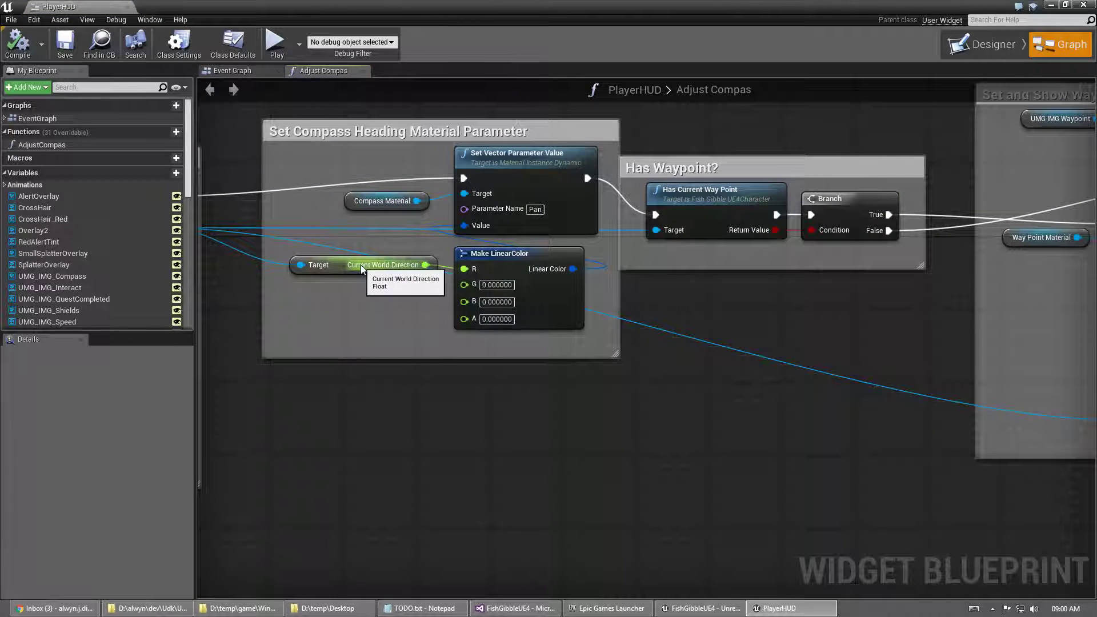
{"action": "right_click_drag", "start_coordinate": [573, 426], "coordinate": [750, 443]}
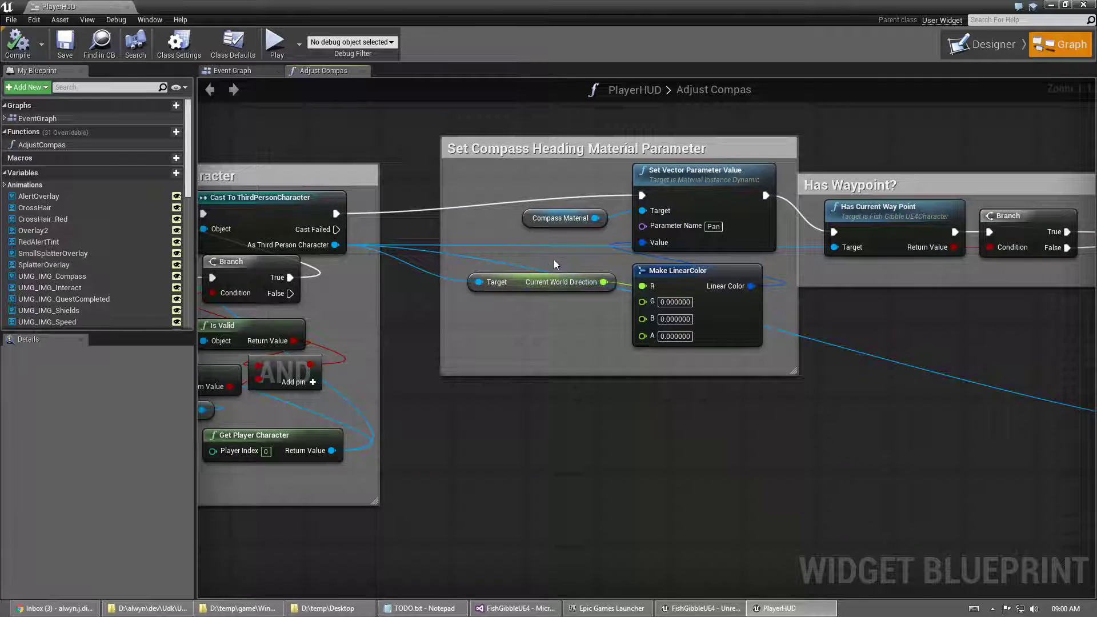
{"action": "right_click_drag", "start_coordinate": [641, 439], "coordinate": [429, 439]}
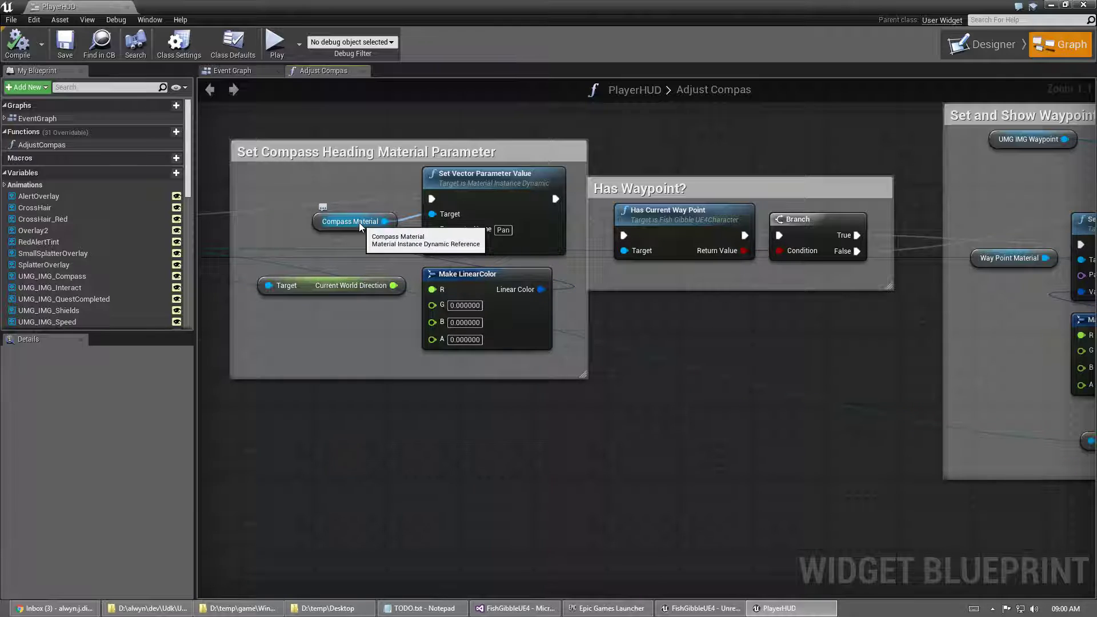
{"action": "scroll", "coordinate": [128, 221], "scroll_direction": "down", "scroll_amount": 15}
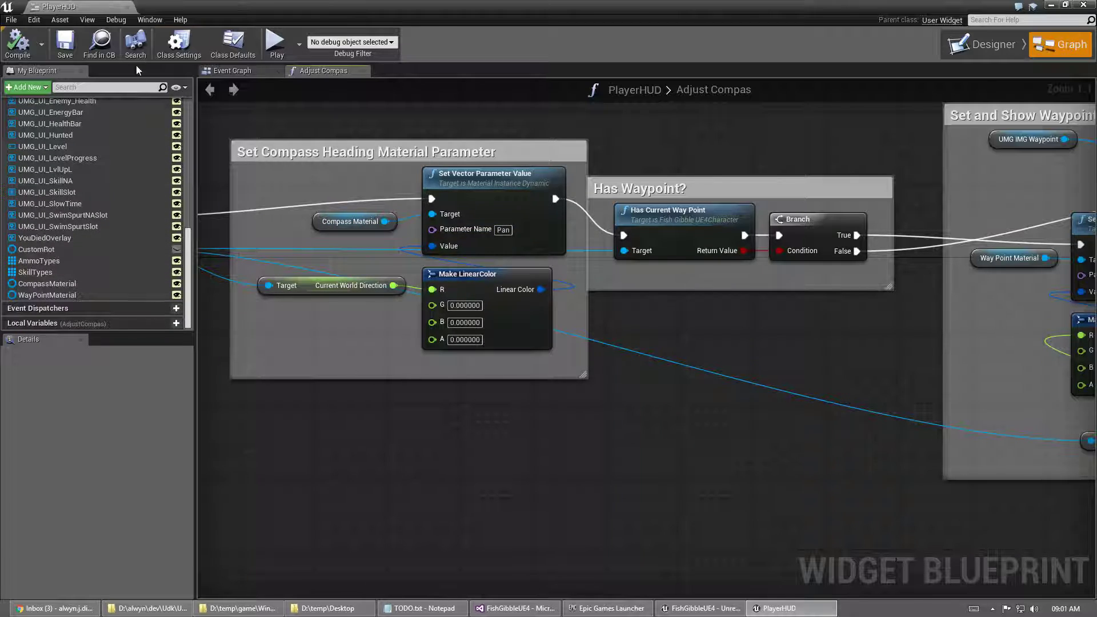
Return to the PlayerHUD layout design and select the UMG_IMG_Compass image in the compass panel
{"action": "double_click", "coordinate": [526, 1]}
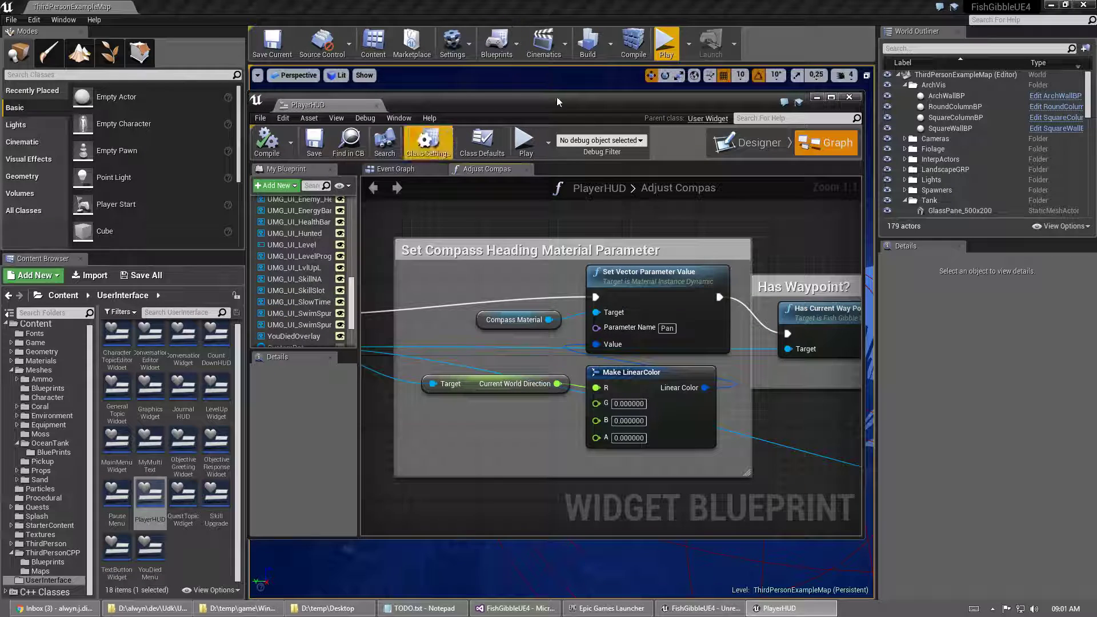
{"action": "left_click", "coordinate": [747, 142]}
{"action": "left_click_drag", "start_coordinate": [334, 342], "coordinate": [335, 388]}
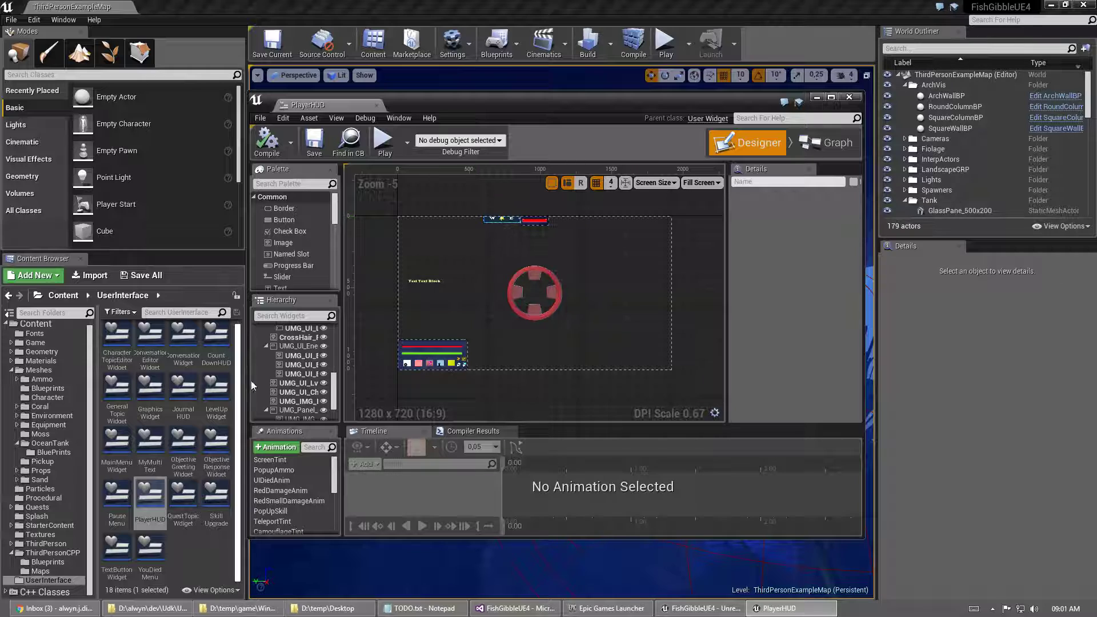
{"action": "left_click", "coordinate": [831, 97]}
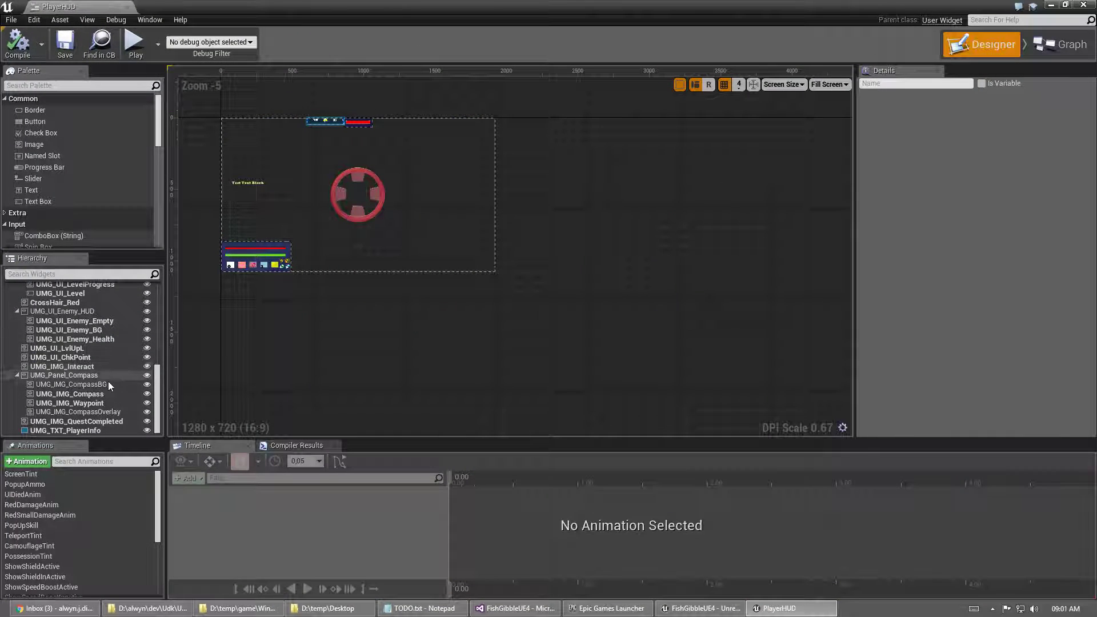
{"action": "left_click", "coordinate": [106, 393]}
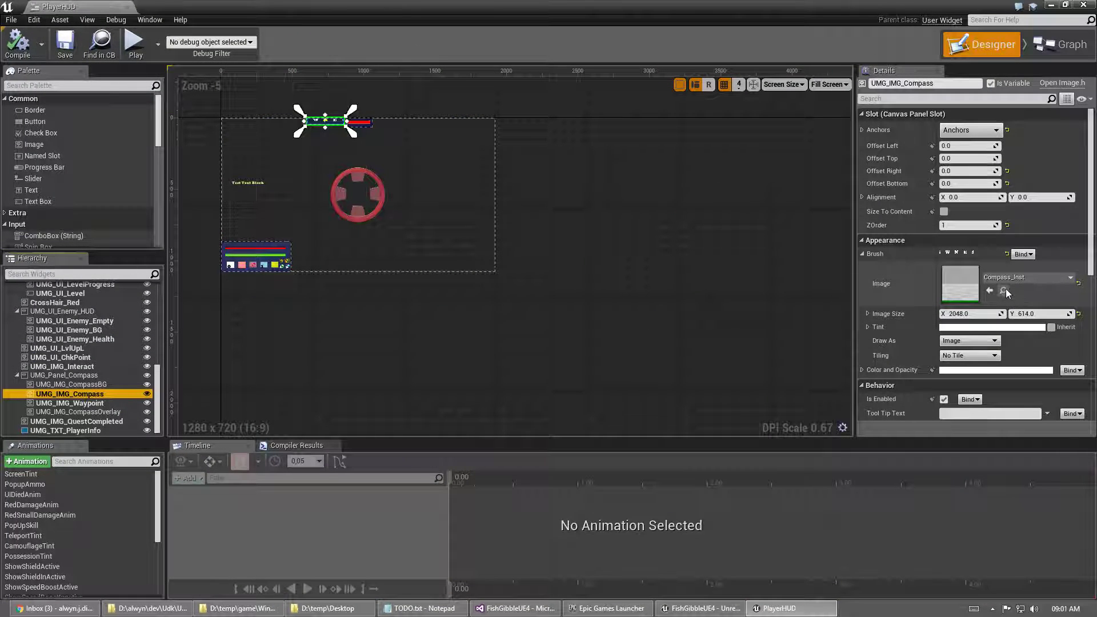
Locate and open the compass image's Compass_Inst material instance and its parent CompassMaterial
{"action": "left_click", "coordinate": [1065, 5]}
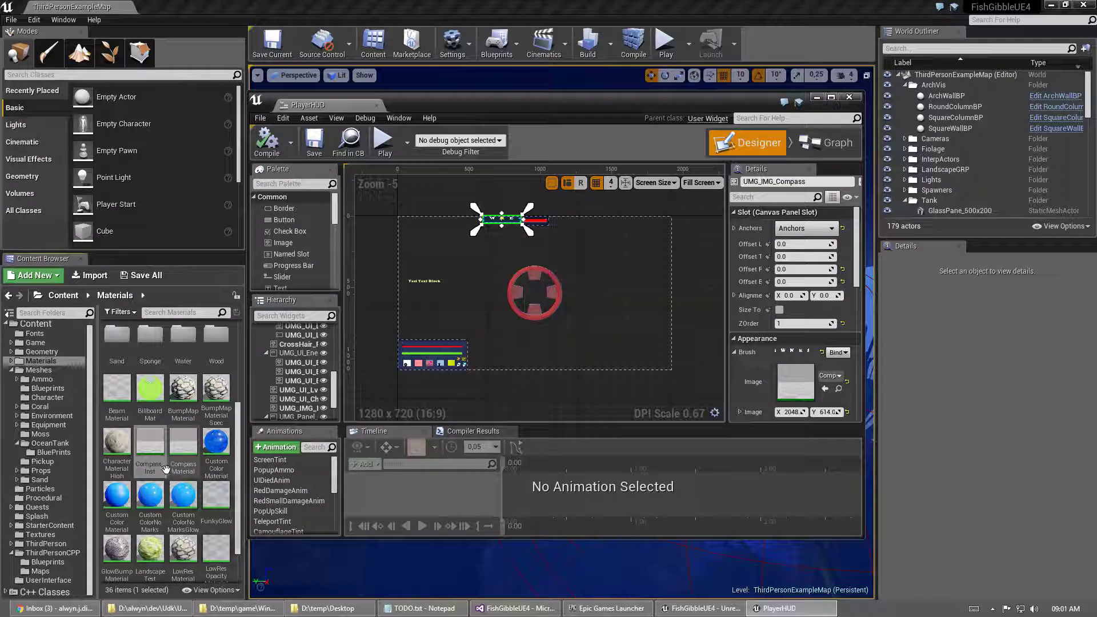
{"action": "double_click", "coordinate": [150, 444]}
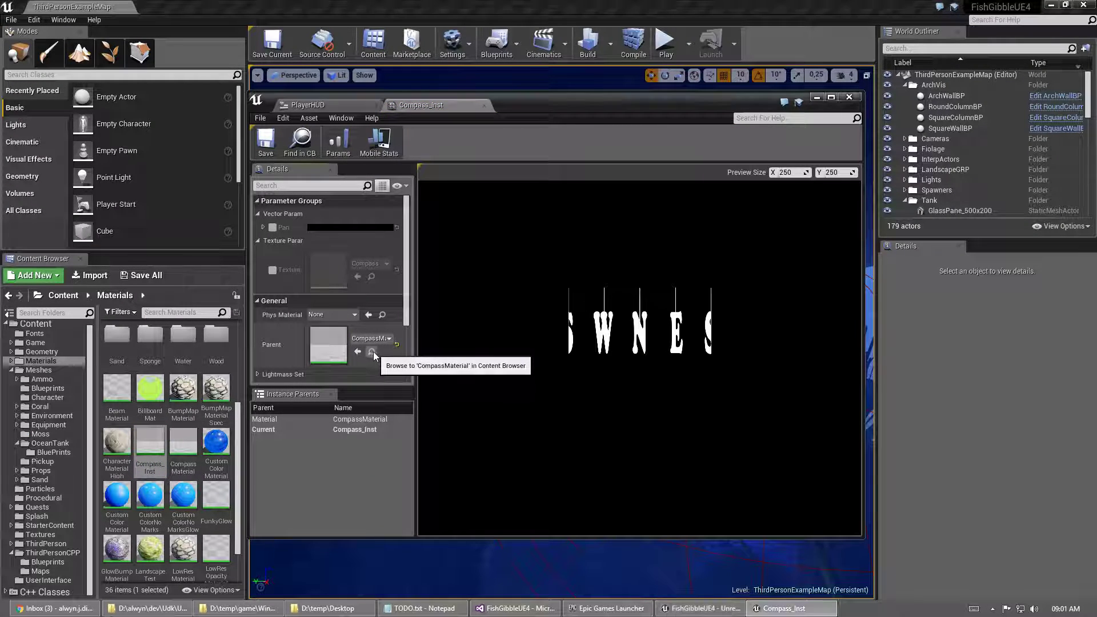
{"action": "left_click", "coordinate": [371, 351]}
{"action": "double_click", "coordinate": [183, 449]}
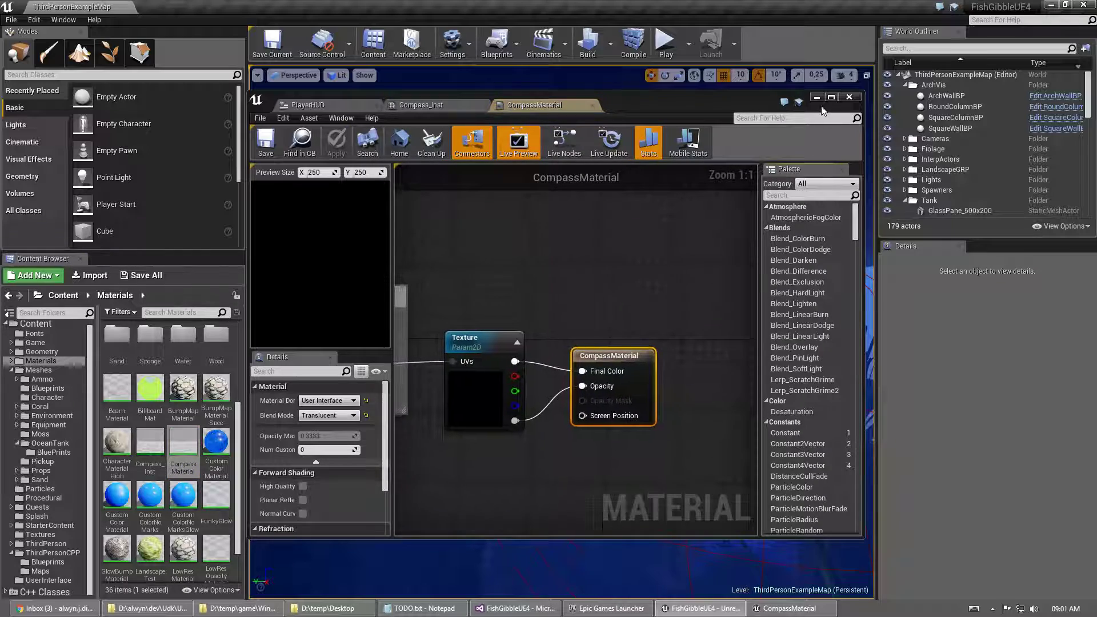
Maximize the CompassMaterial editor and select the Pan vector parameter in the Offset V3 Parameter group
{"action": "left_click", "coordinate": [830, 97]}
{"action": "right_click_drag", "start_coordinate": [584, 196], "coordinate": [698, 200]}
{"action": "right_click_drag", "start_coordinate": [377, 108], "coordinate": [735, 143]}
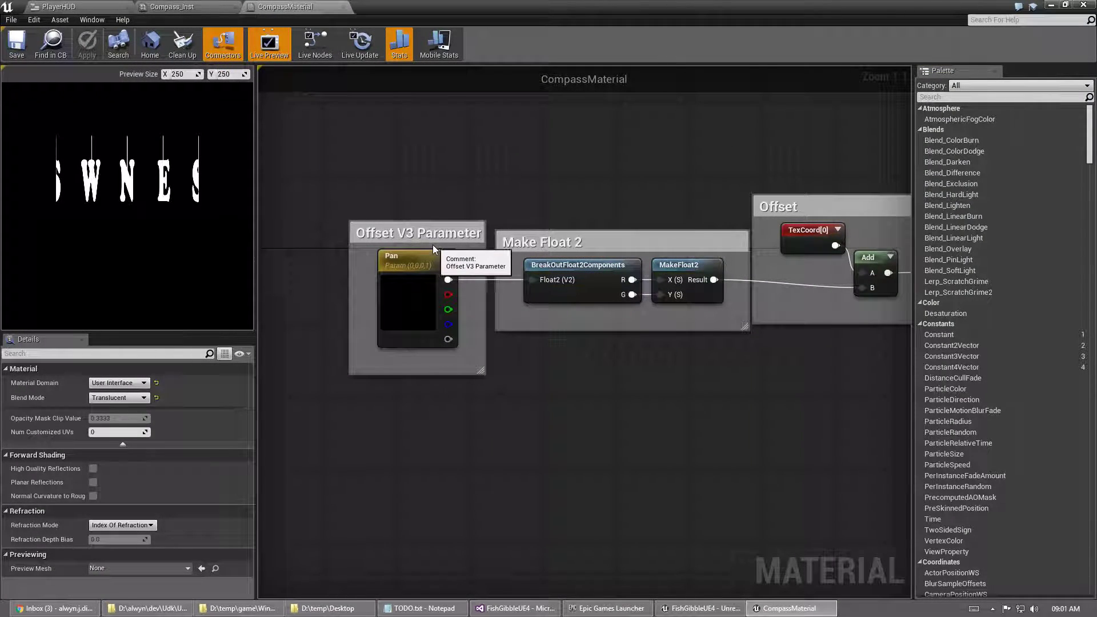
{"action": "left_click", "coordinate": [421, 263]}
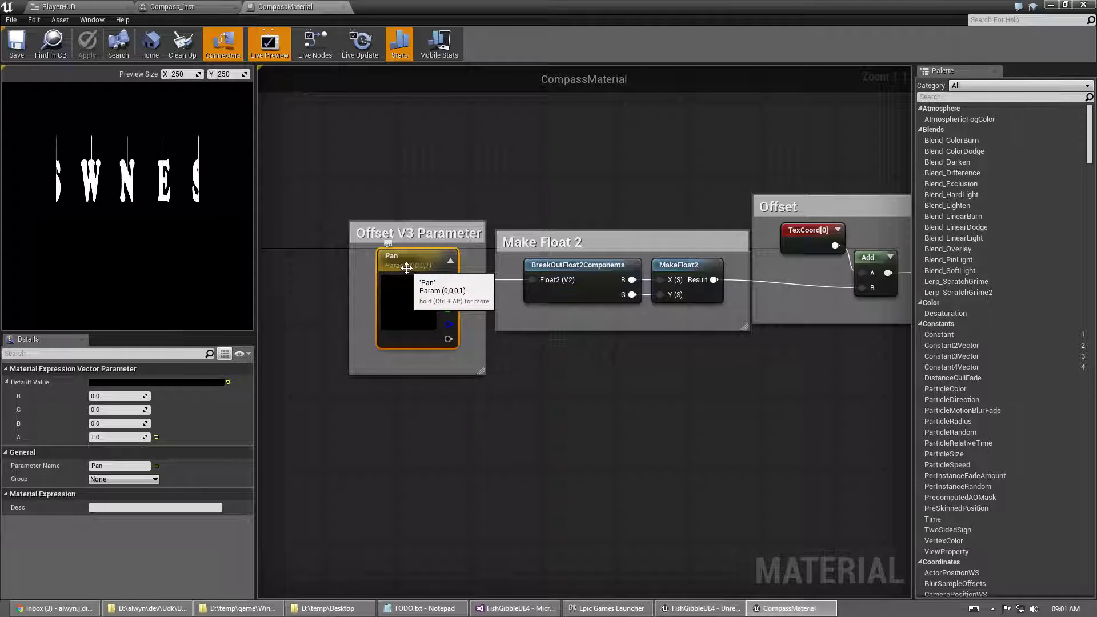
Return to PlayerHUD's Adjust Compas graph and examine the Make LinearColor input, the Has Waypoint? branch and the Set and Show Waypoint group
{"action": "left_click", "coordinate": [58, 6]}
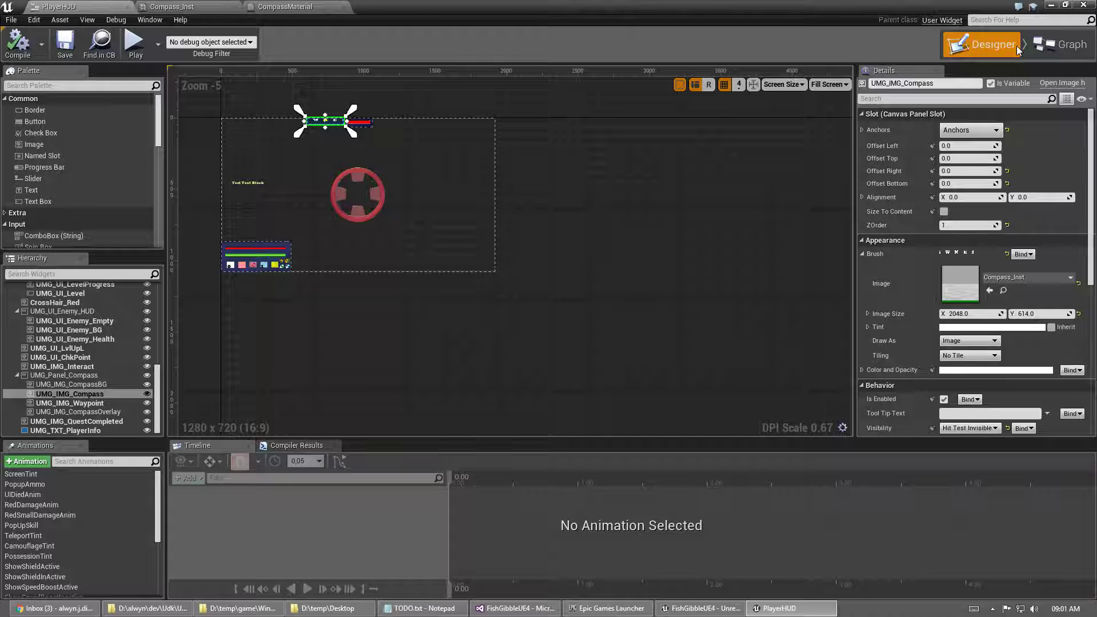
{"action": "left_click", "coordinate": [1060, 44]}
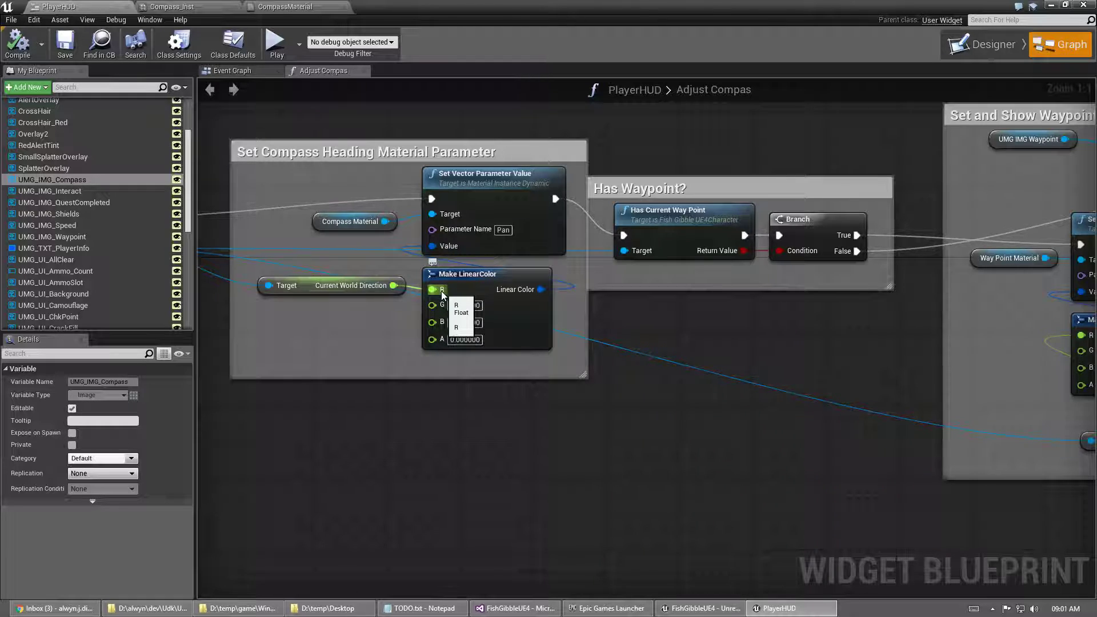
{"action": "right_click_drag", "start_coordinate": [725, 332], "coordinate": [681, 339]}
{"action": "scroll", "coordinate": [682, 339], "scroll_direction": "down", "scroll_amount": 2}
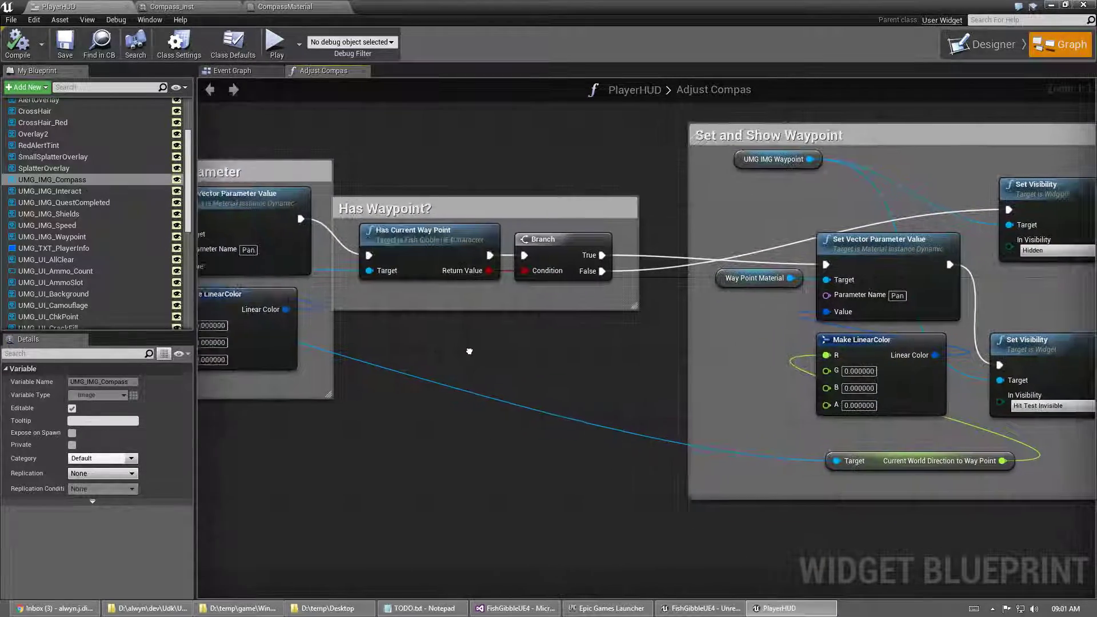
{"action": "scroll", "coordinate": [428, 248], "scroll_direction": "up", "scroll_amount": 2}
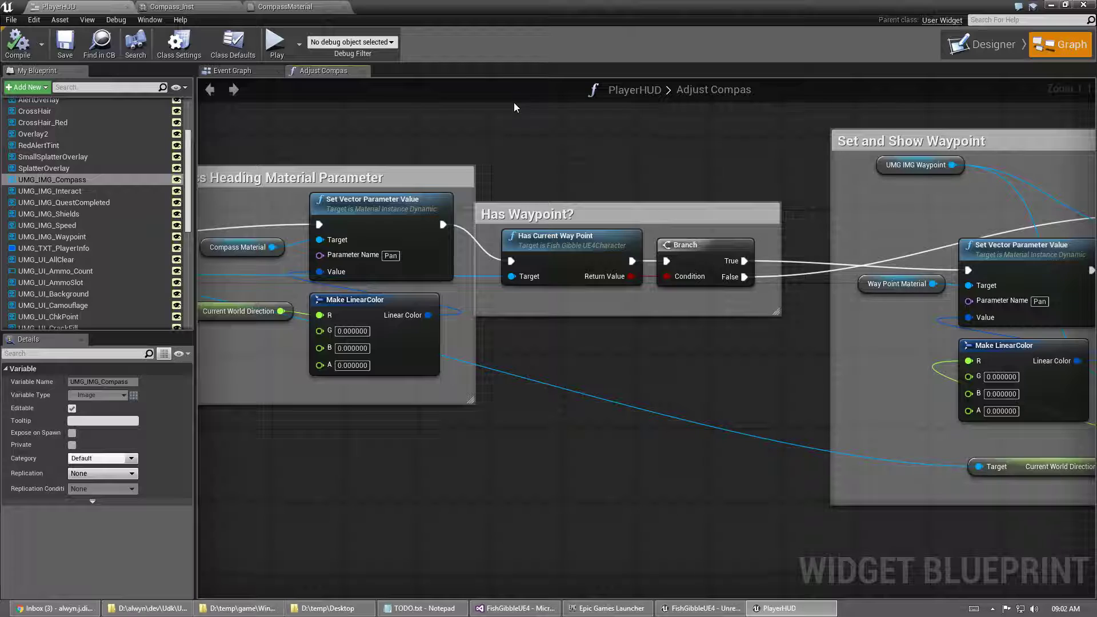
{"action": "right_click_drag", "start_coordinate": [783, 375], "coordinate": [472, 371]}
{"action": "right_click_drag", "start_coordinate": [373, 366], "coordinate": [409, 366]}
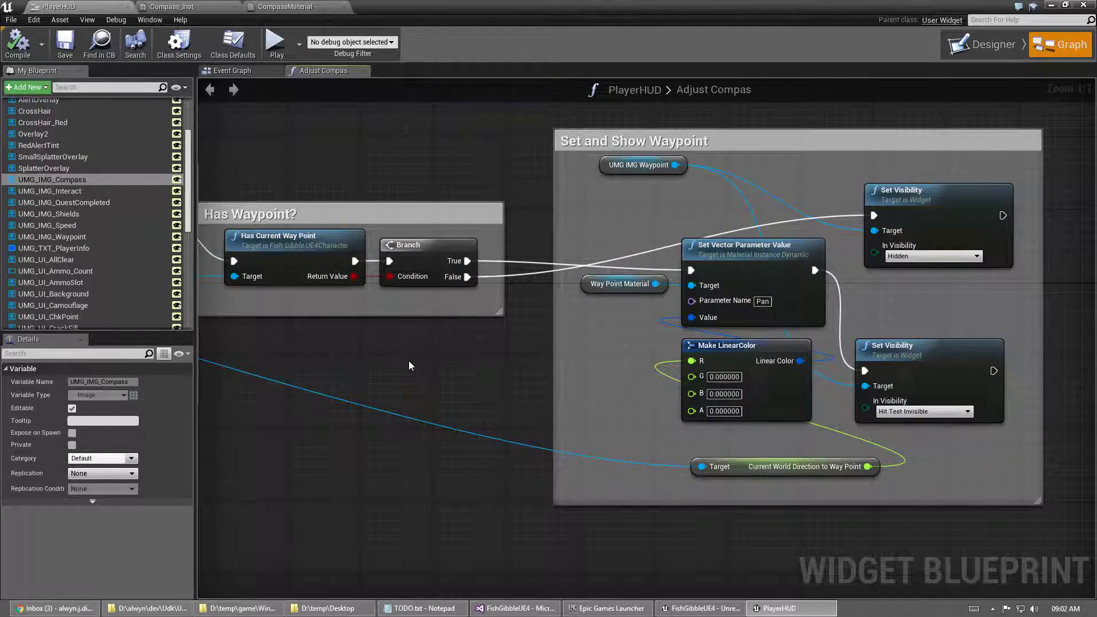
Trace the Has Current Way Point branch into the waypoint's Set Vector Parameter Value and the Hidden and Hit Test Invisible Set Visibility nodes
{"action": "right_click_drag", "start_coordinate": [488, 358], "coordinate": [493, 328]}
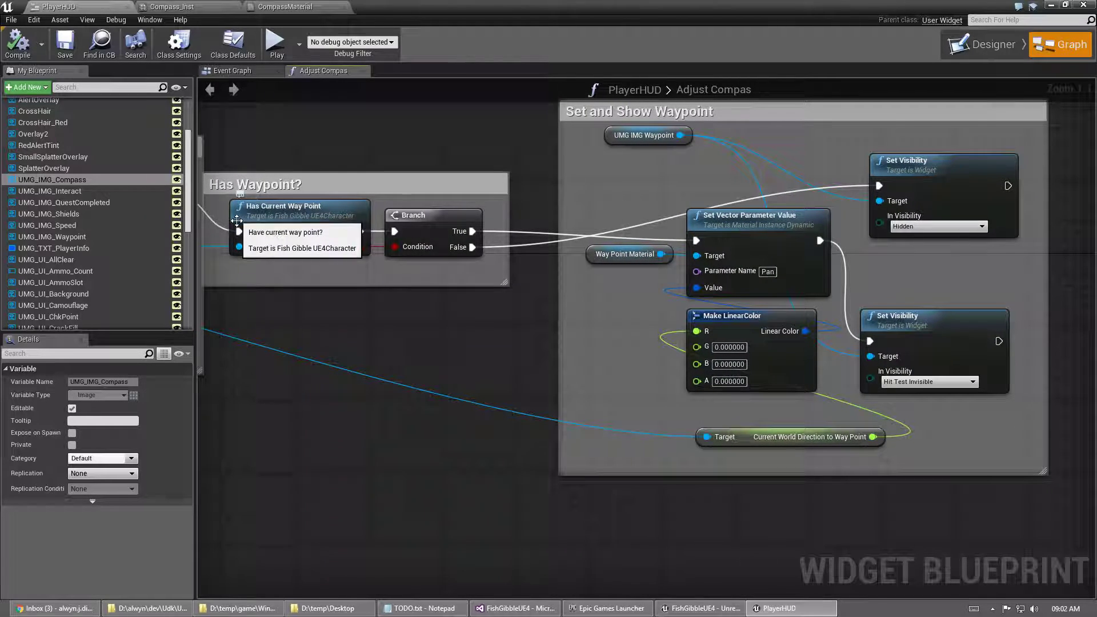
{"action": "right_click_drag", "start_coordinate": [662, 203], "coordinate": [408, 215]}
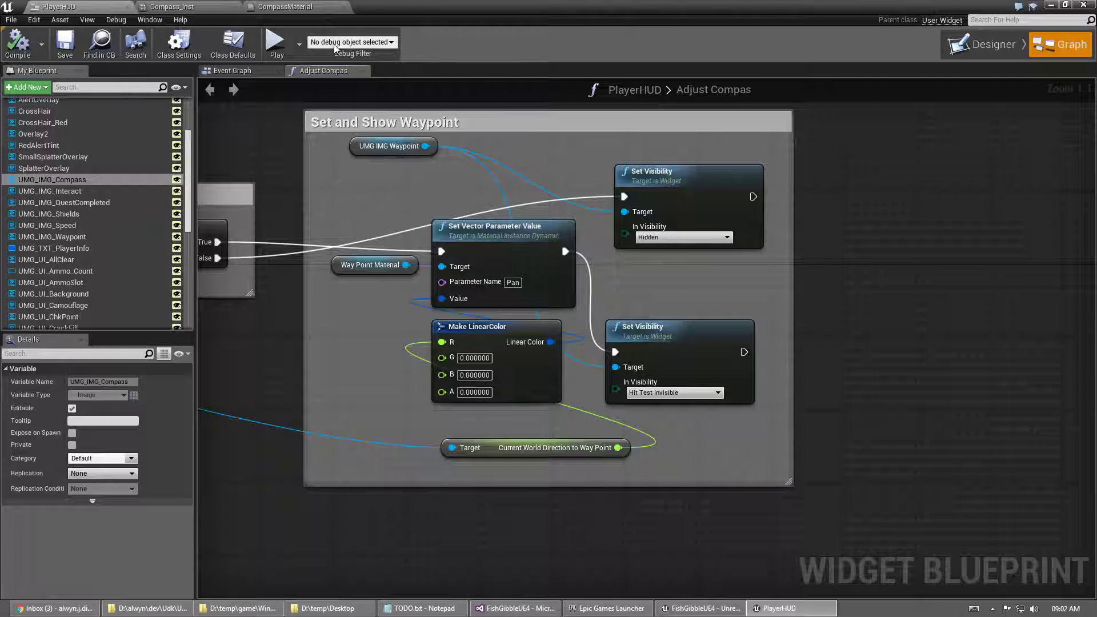
{"action": "right_click_drag", "start_coordinate": [258, 150], "coordinate": [450, 170]}
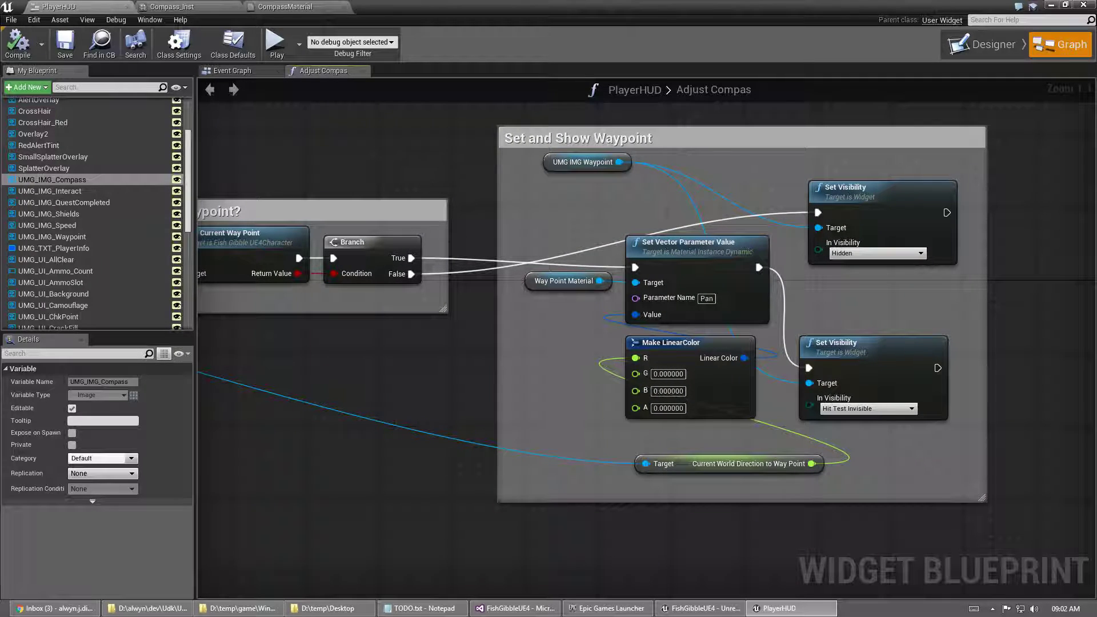
{"action": "right_click_drag", "start_coordinate": [354, 136], "coordinate": [511, 153]}
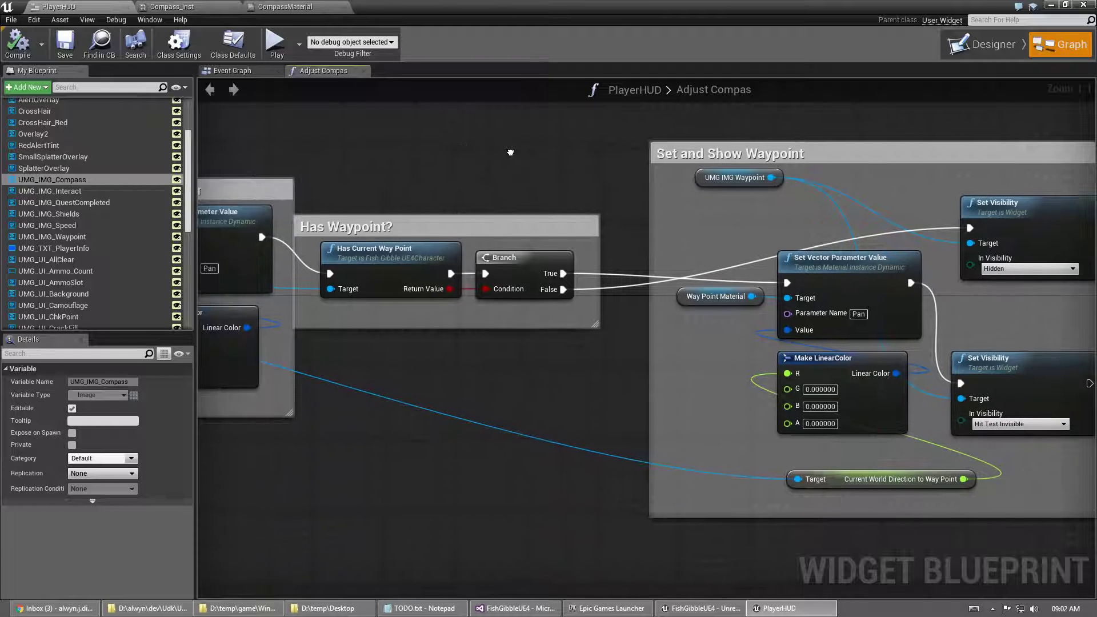
{"action": "right_click_drag", "start_coordinate": [460, 169], "coordinate": [458, 168]}
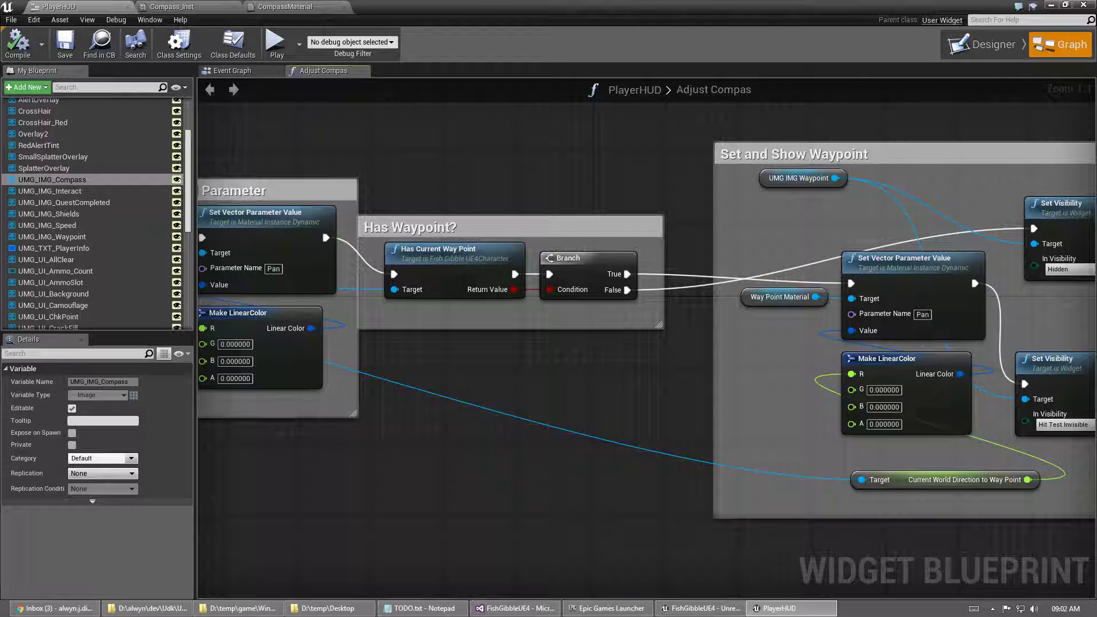
{"action": "key", "text": "alt+Tab"}
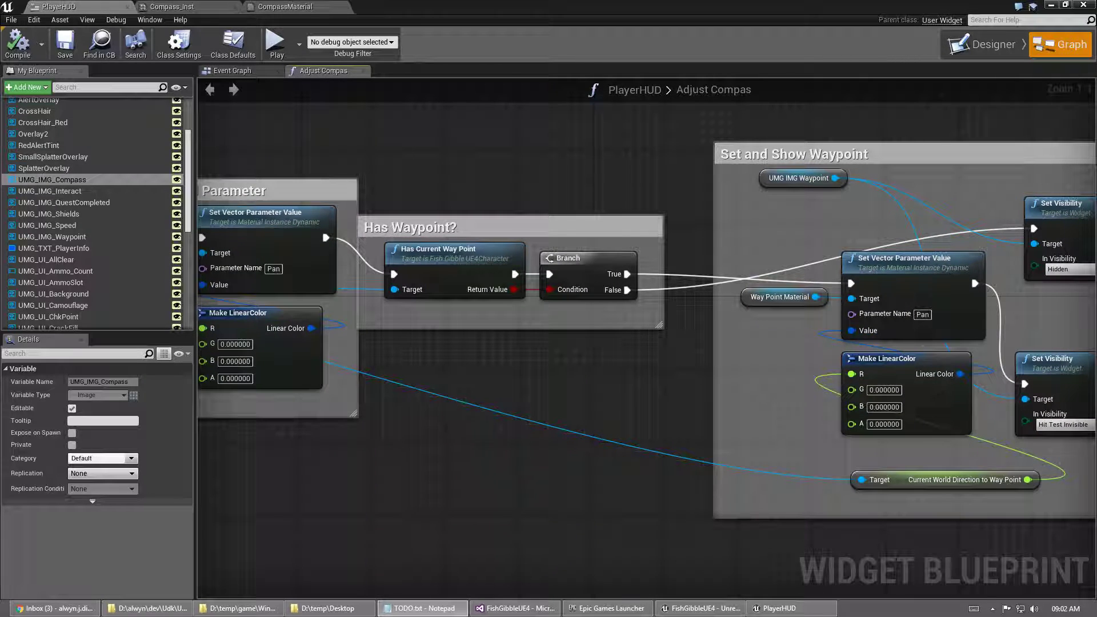
{"action": "right_click_drag", "start_coordinate": [537, 160], "coordinate": [539, 162]}
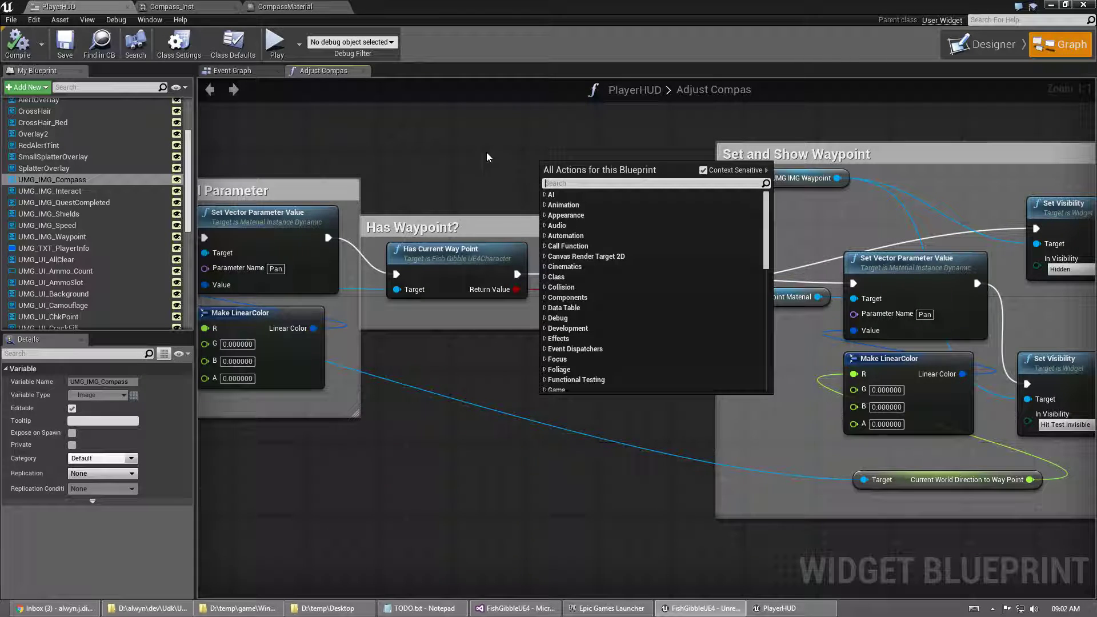